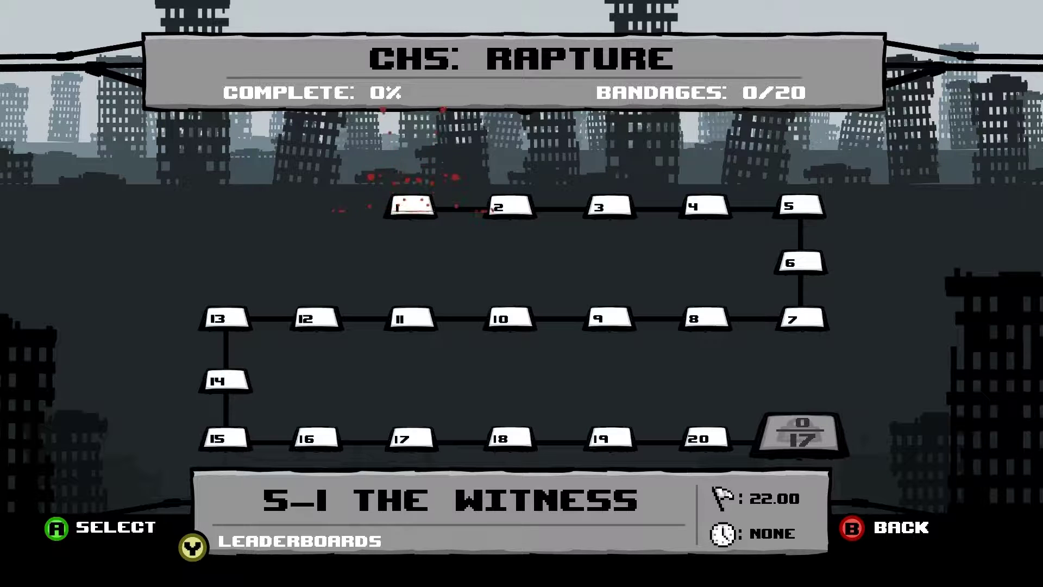
# - Start level 5-1 The Witness from the Chapter 5 Rapture map
pyautogui.press('Return')
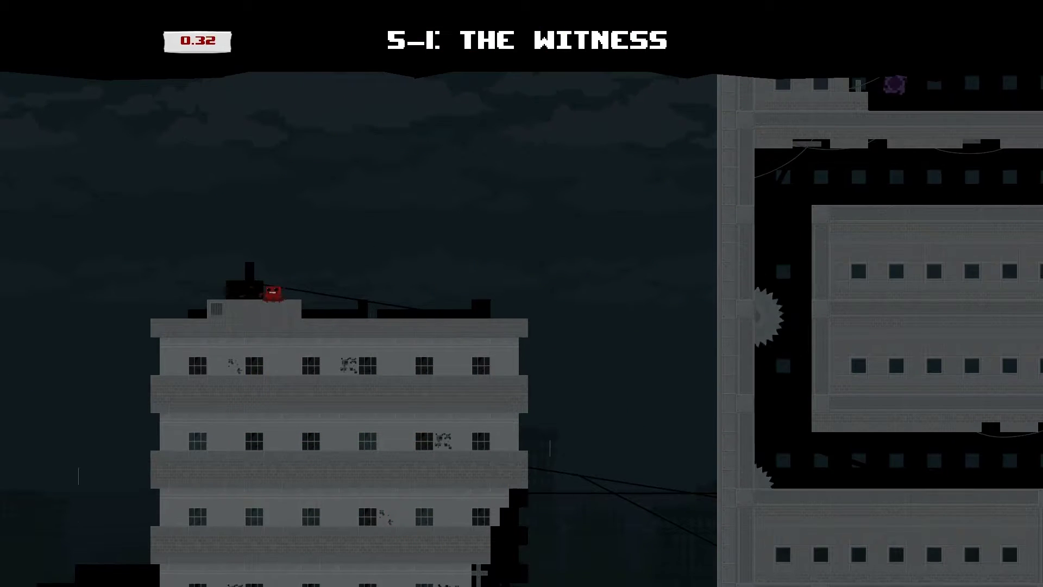
# - Run off the rooftop, bounce off the tower and reach the right building's lower corridor
pyautogui.press('Right')
pyautogui.press('space')
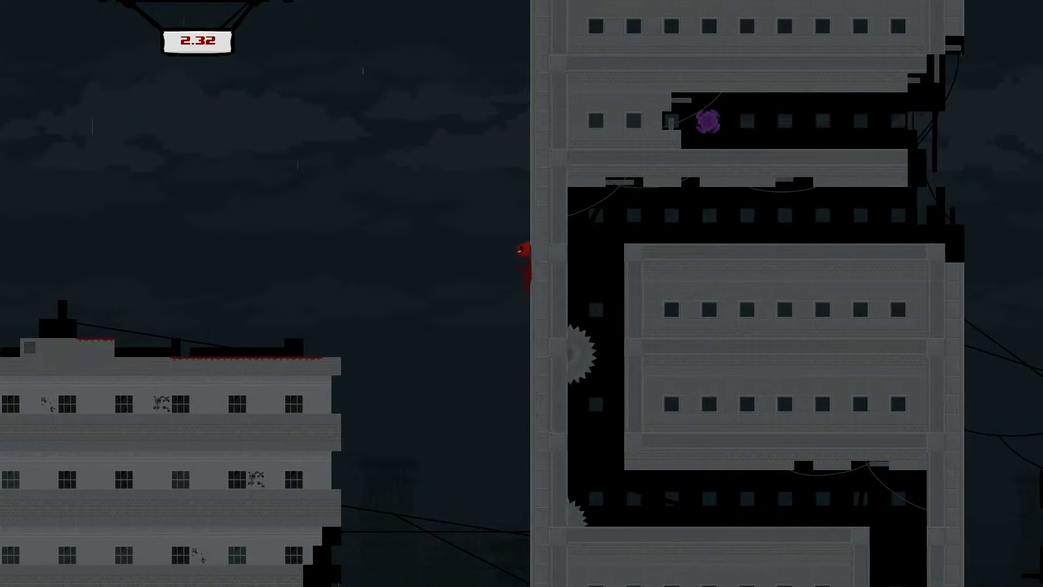
pyautogui.press('space')
pyautogui.press('space')
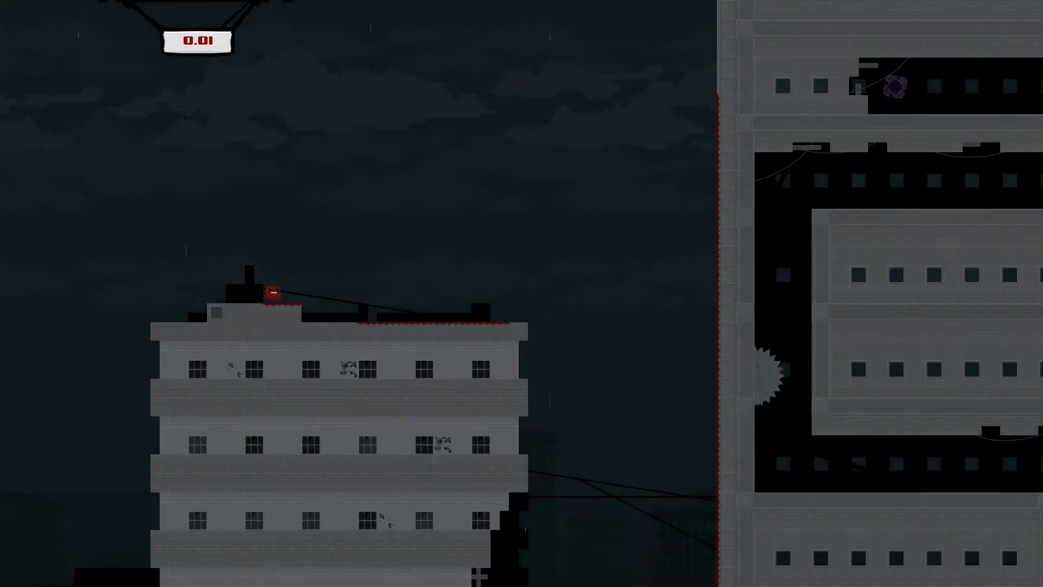
pyautogui.press('Right')
pyautogui.press('space')
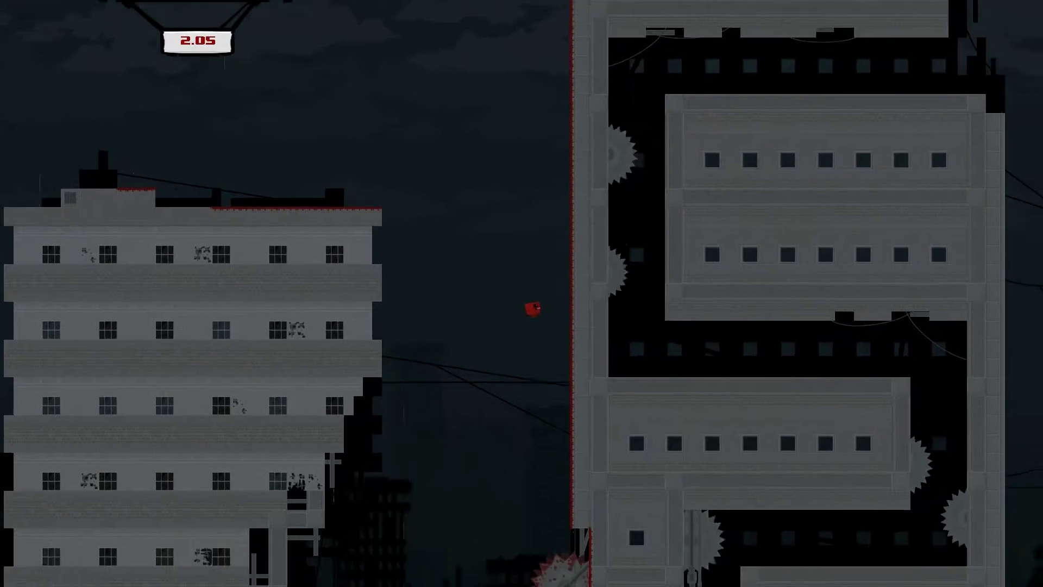
pyautogui.press('space')
pyautogui.press('Left')
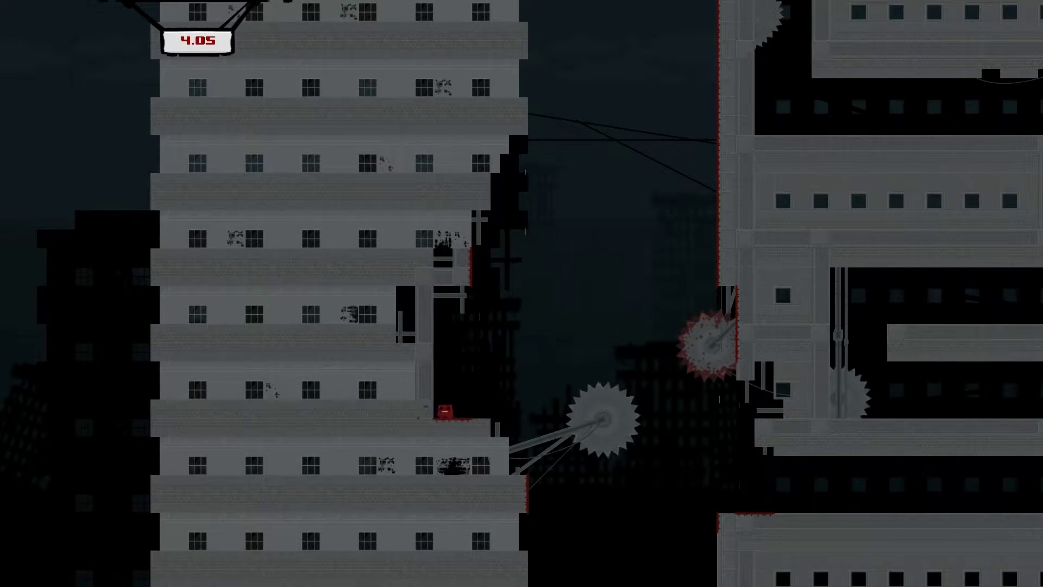
pyautogui.press('space')
pyautogui.press('Right')
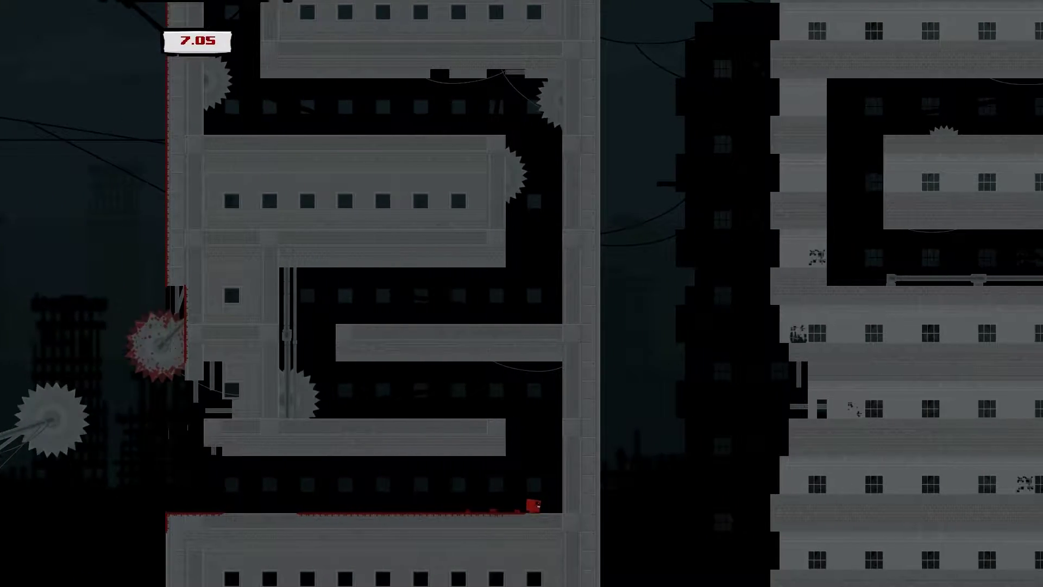
# - Pause and resume, climb along the middle ledge, then restart the run from the rooftop
pyautogui.press('Escape')
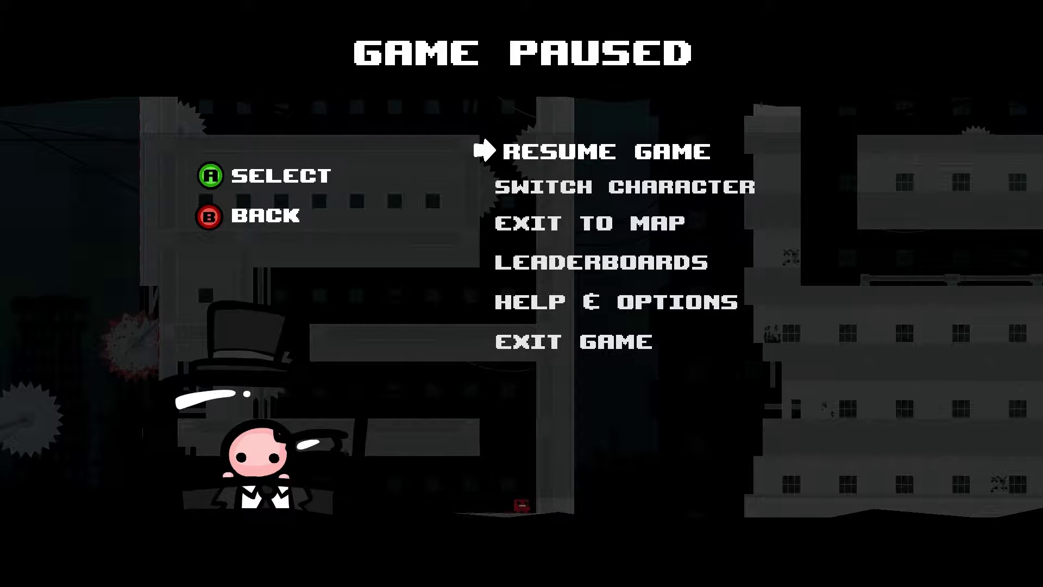
pyautogui.press('Return')
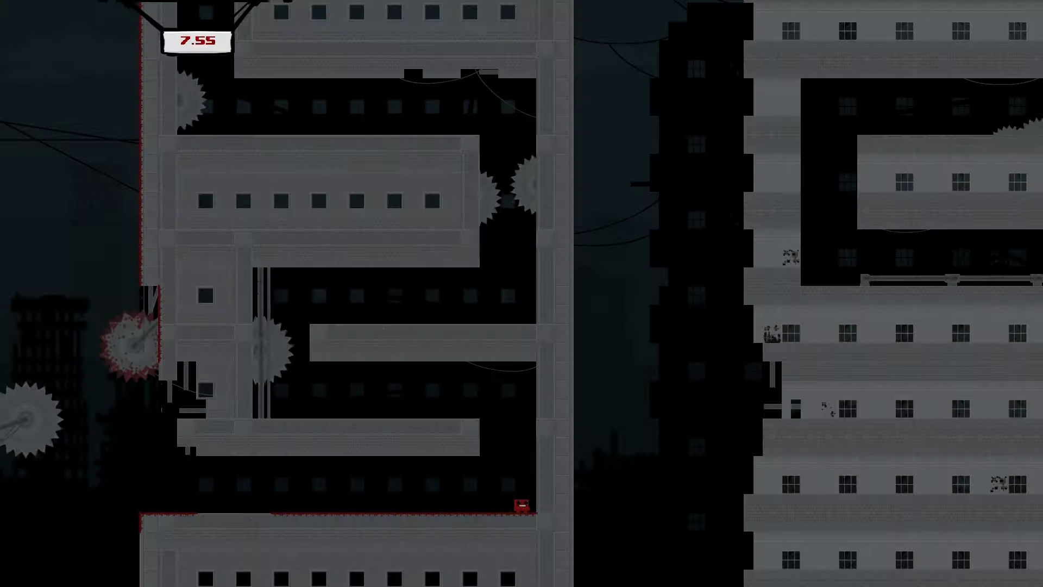
pyautogui.press('space')
pyautogui.press('Left')
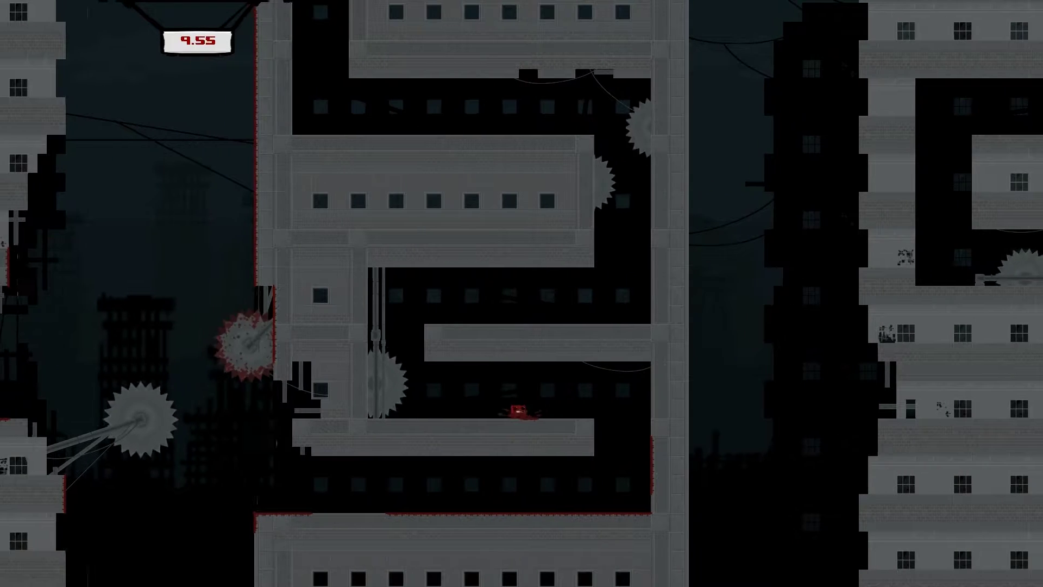
pyautogui.press('Left')
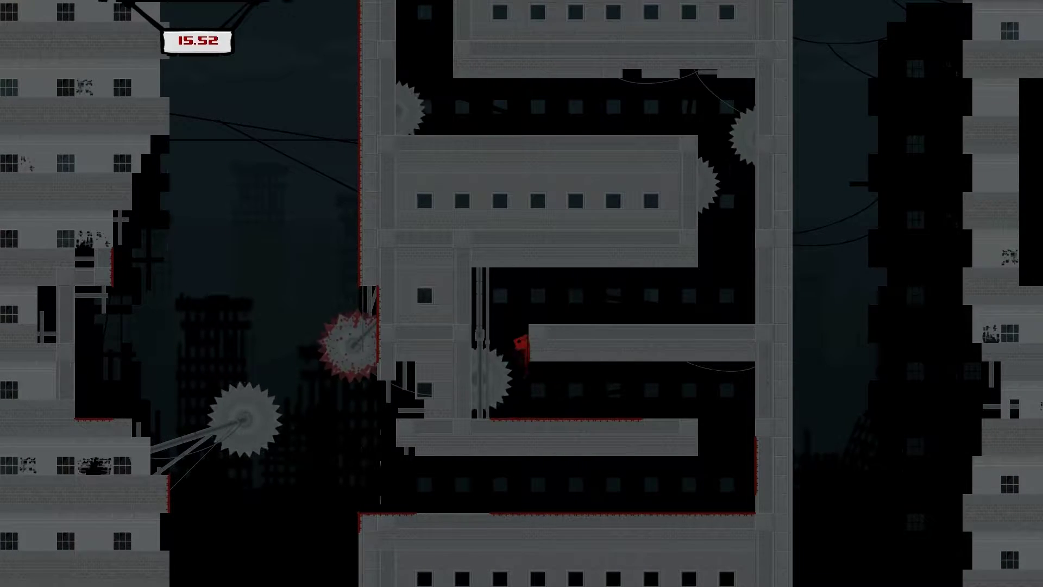
pyautogui.press('space')
pyautogui.press('space')
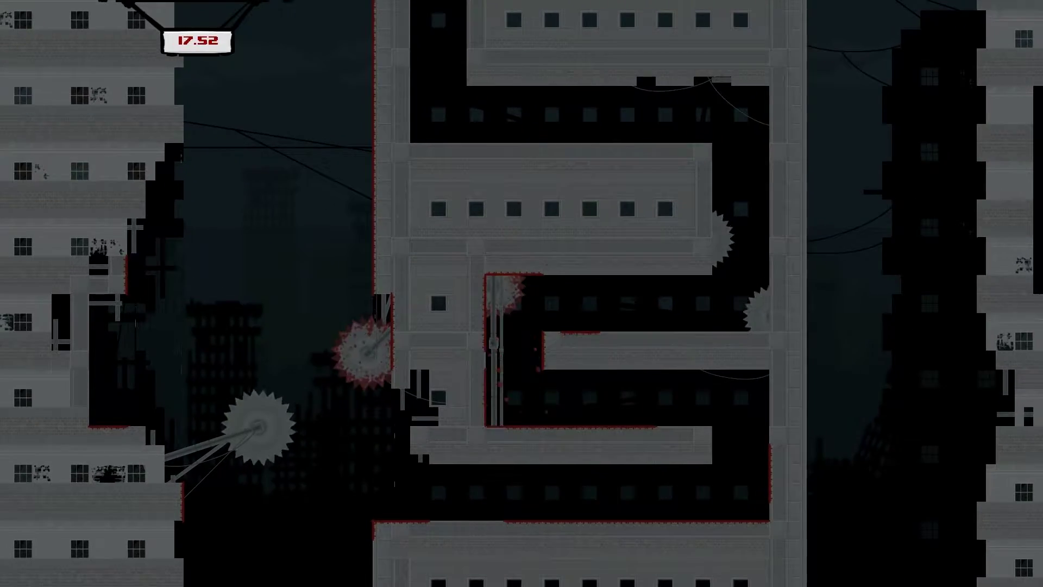
pyautogui.press('Right')
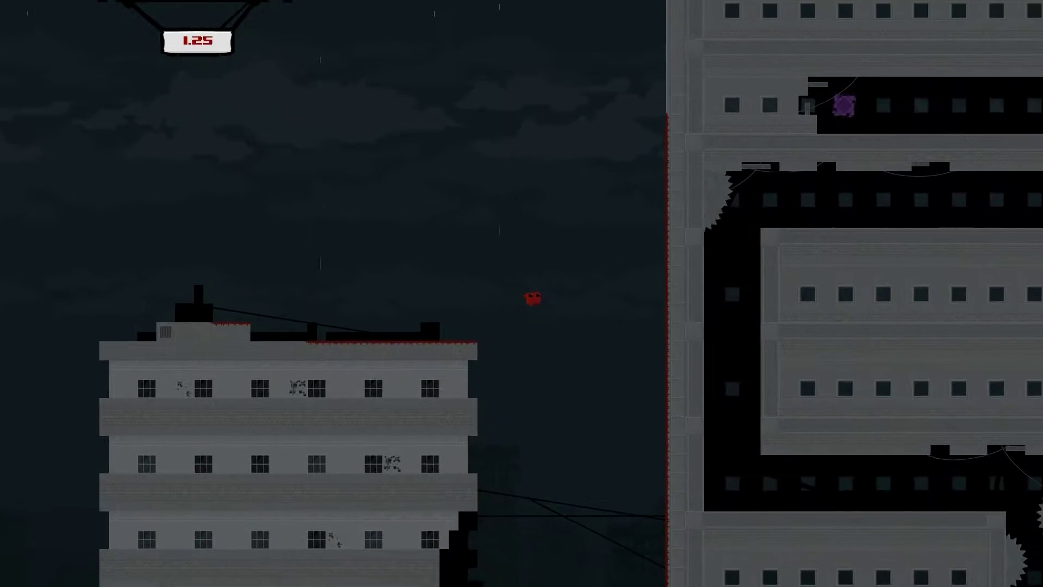
# - Cross into the structure and climb the corridor platforms toward the saw
pyautogui.press('Left')
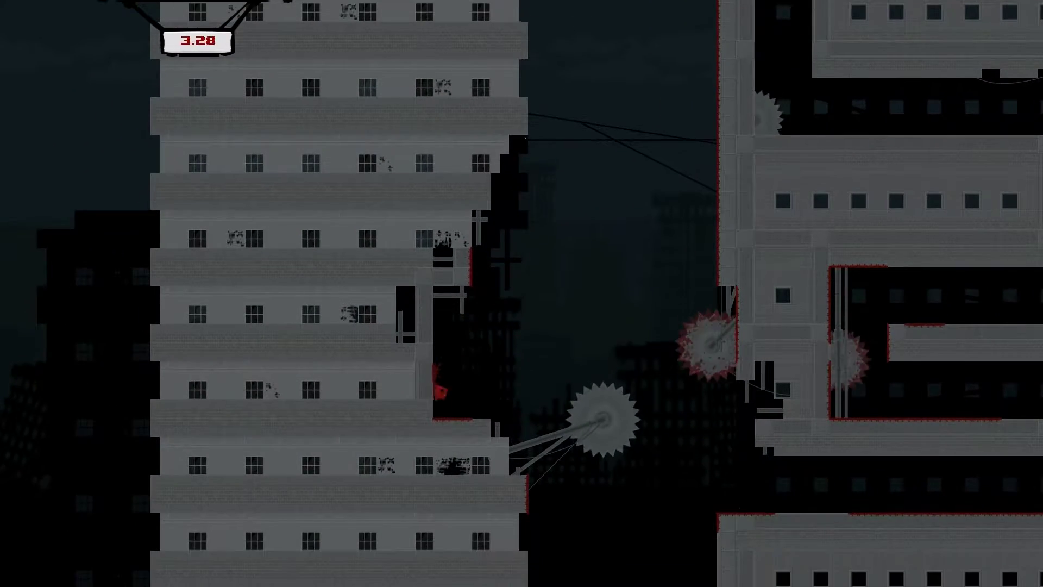
pyautogui.press('Right')
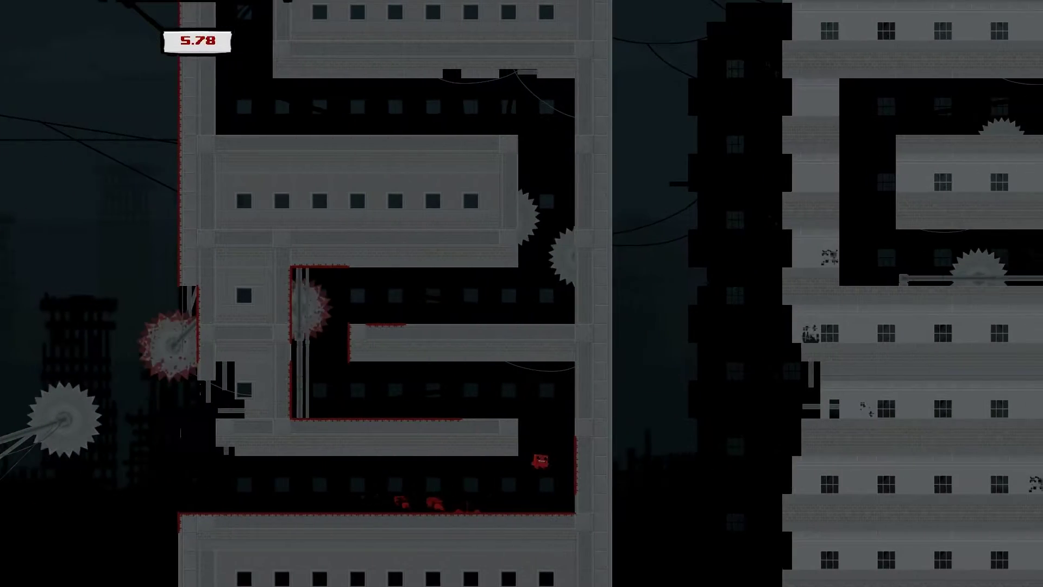
pyautogui.press('space')
pyautogui.press('Left')
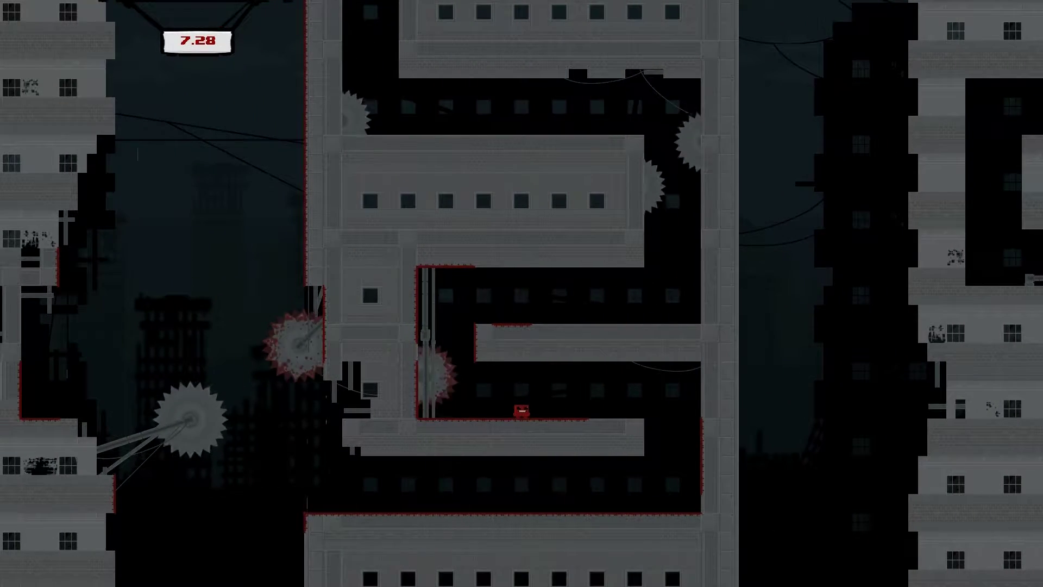
pyautogui.press('Left')
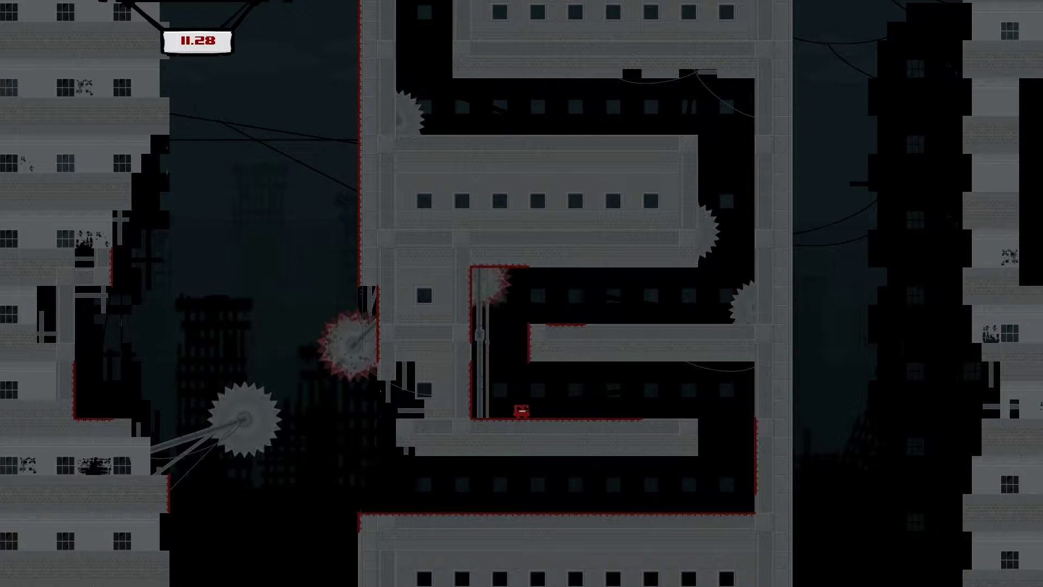
pyautogui.press('space')
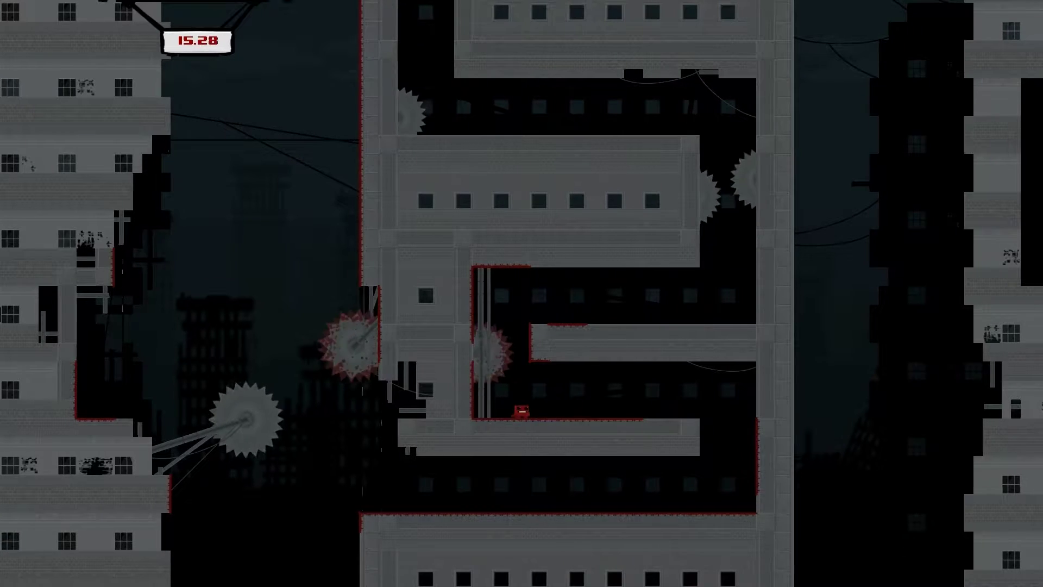
pyautogui.press('space')
pyautogui.press('Right')
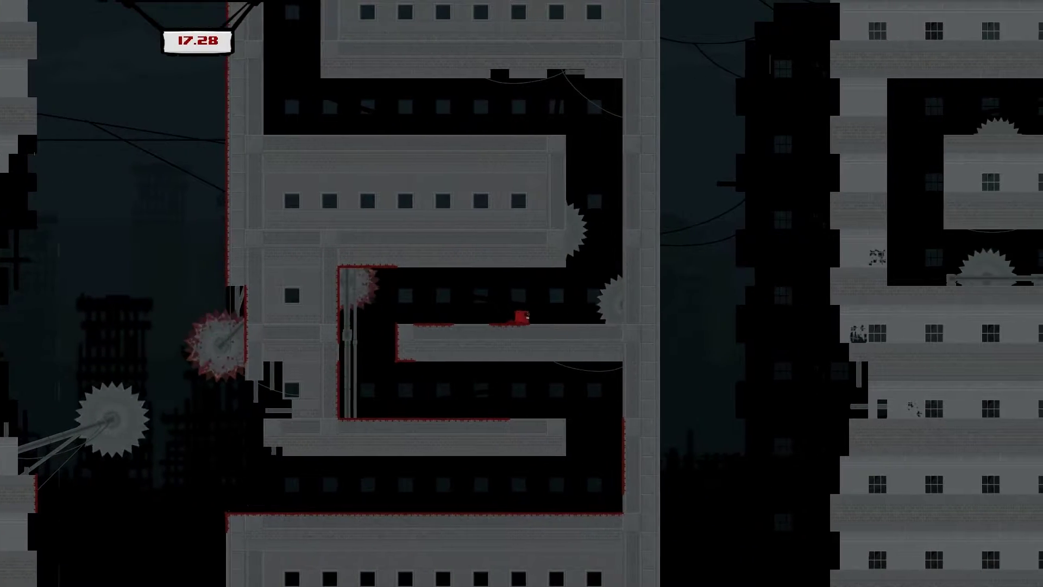
pyautogui.press('Right')
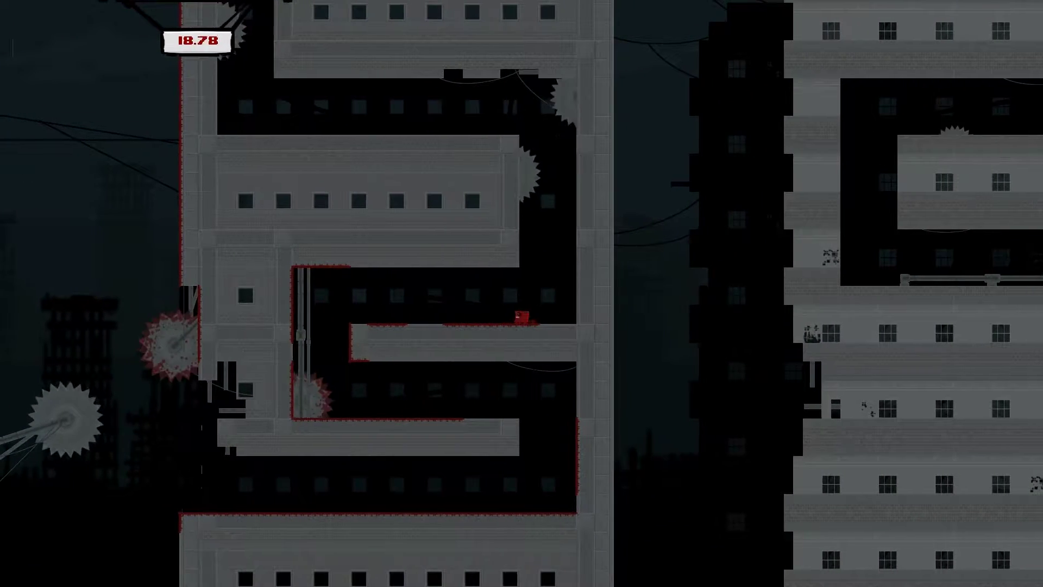
pyautogui.press('Right')
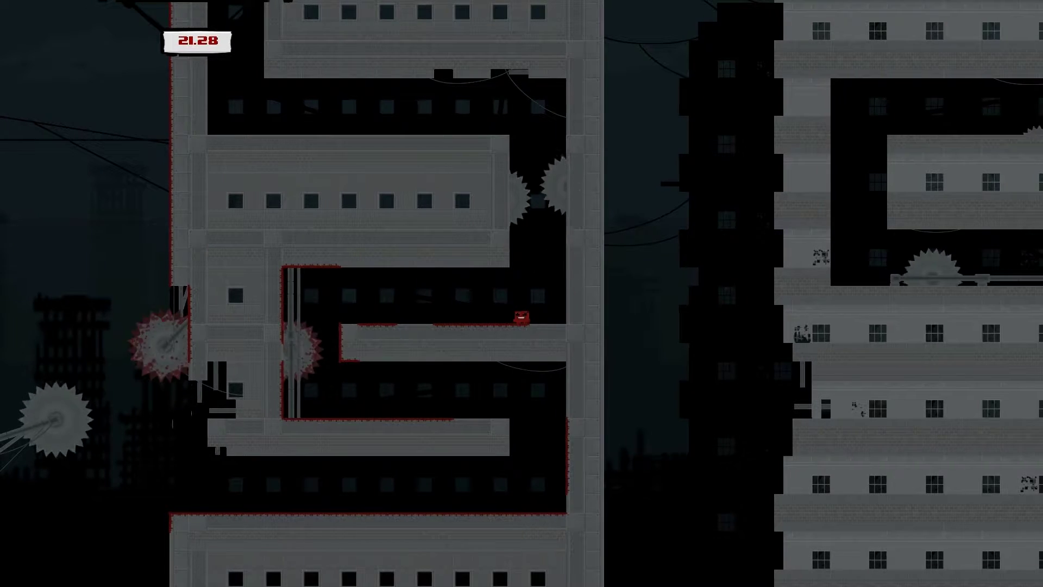
pyautogui.press('space')
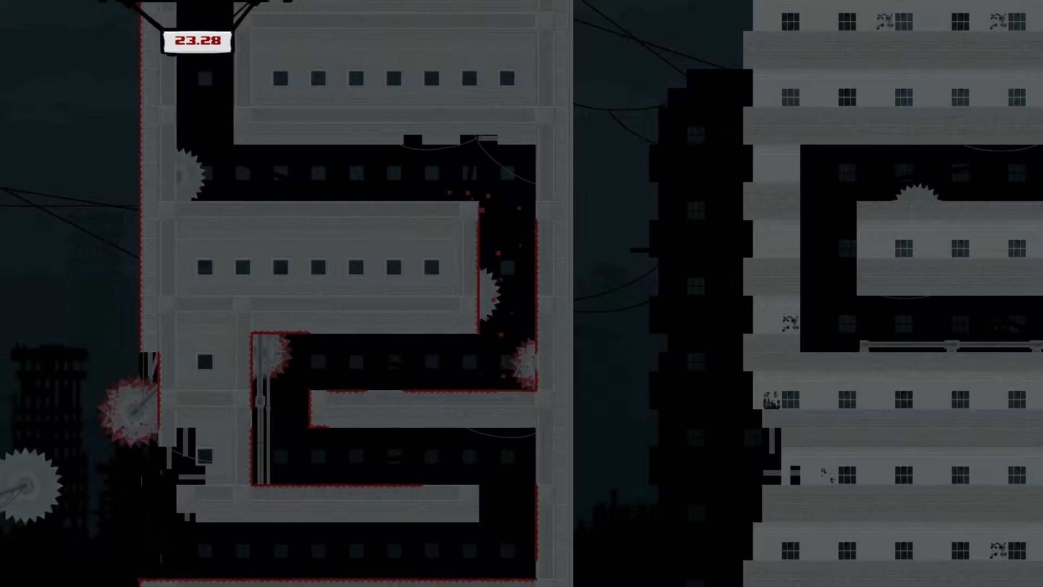
# - On a fresh run, cross from the rooftop via the tower into the middle corridor
pyautogui.press('Right')
pyautogui.press('space')
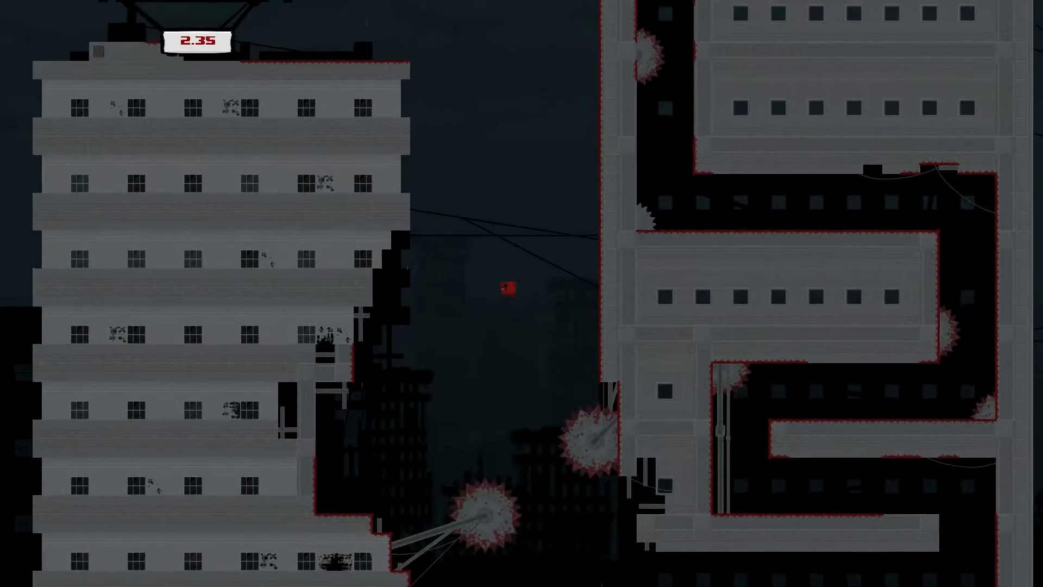
pyautogui.press('Left')
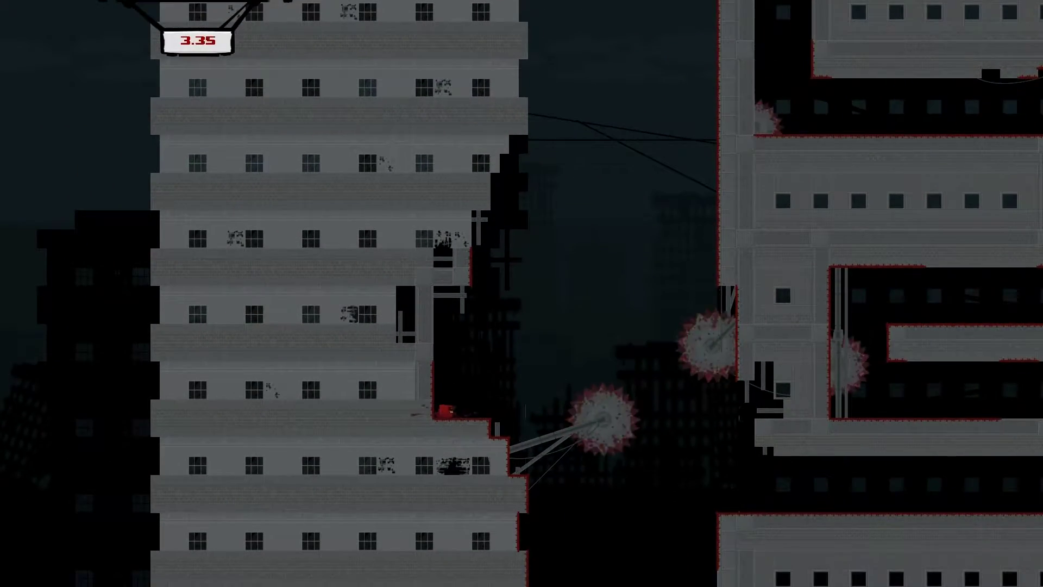
pyautogui.press('space')
pyautogui.press('Right')
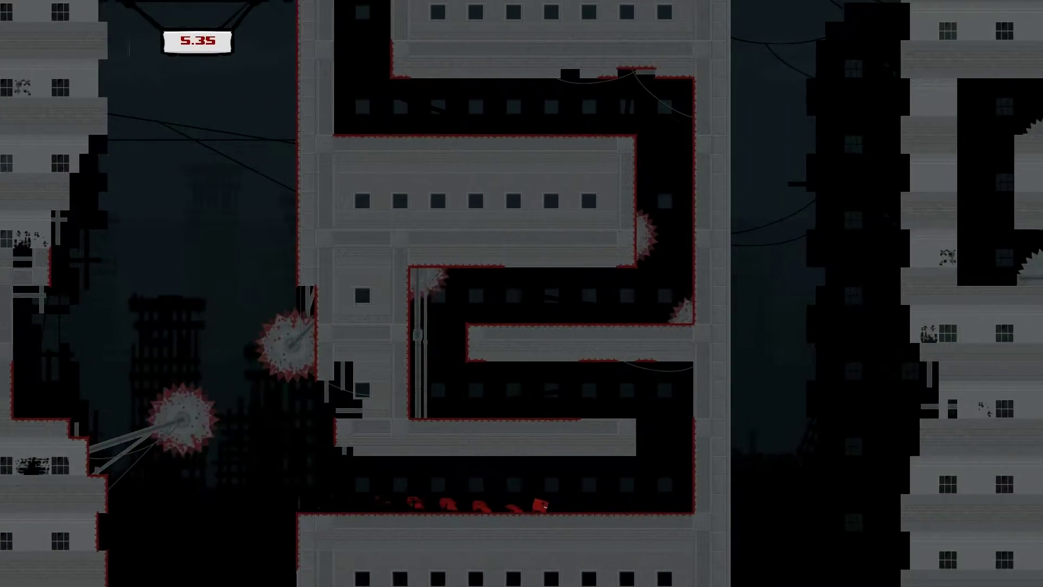
pyautogui.press('space')
pyautogui.press('Left')
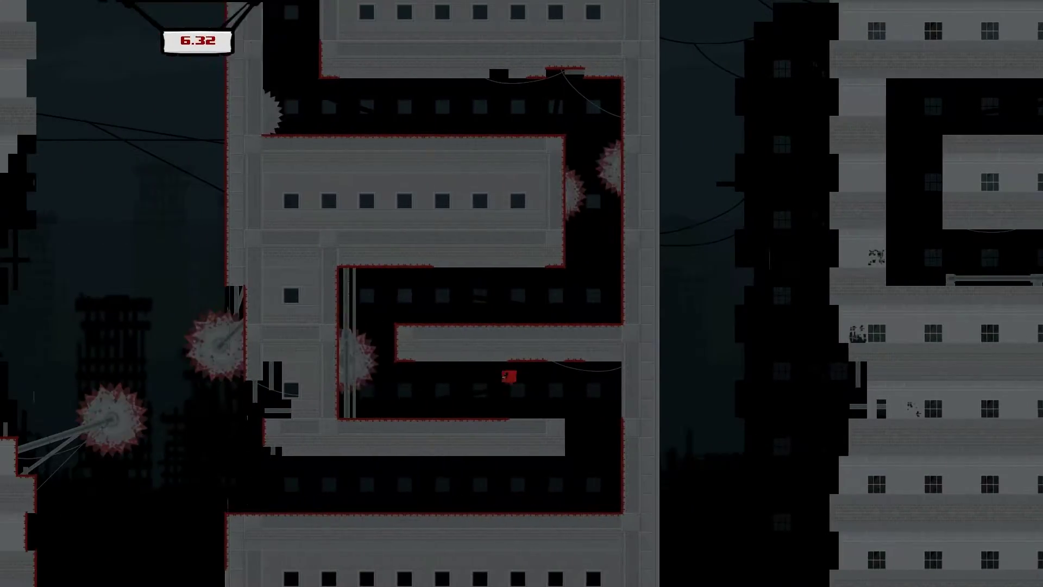
pyautogui.press('Left')
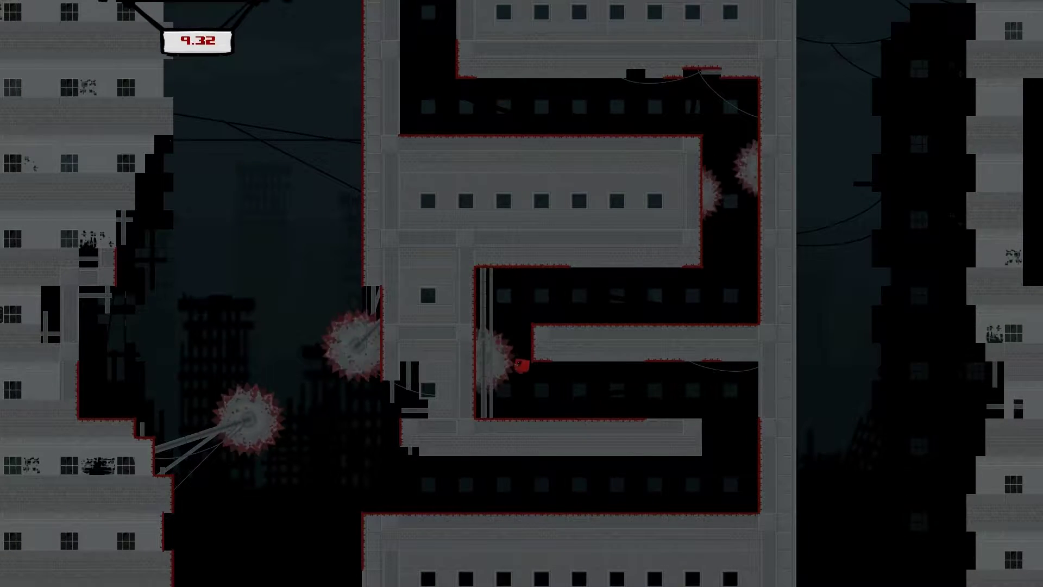
# - Climb the right and left shafts up through the upper corridors
pyautogui.press('space')
pyautogui.press('Right')
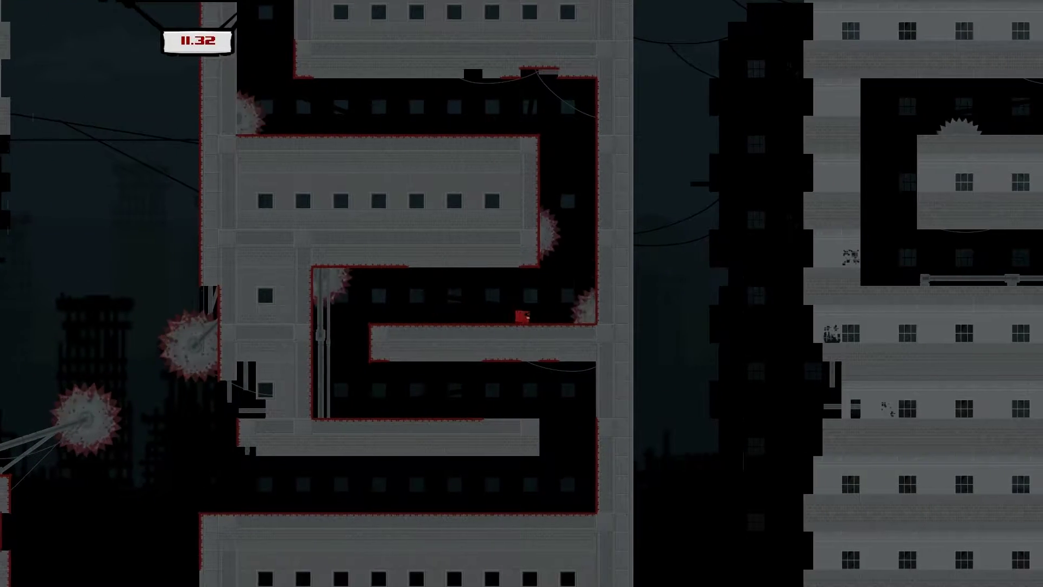
pyautogui.press('Left')
pyautogui.press('space')
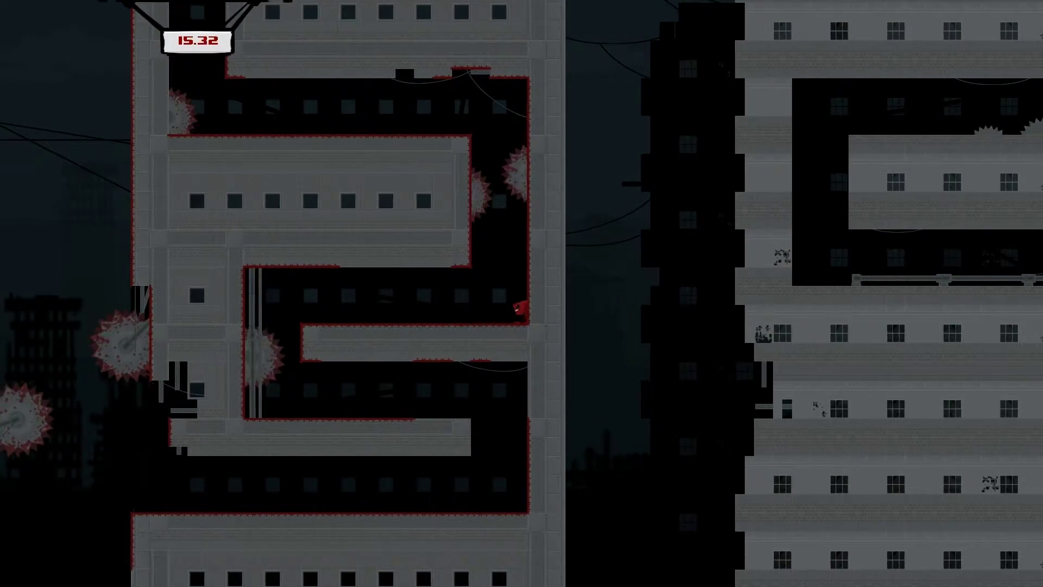
pyautogui.press('space')
pyautogui.press('space')
pyautogui.press('Left')
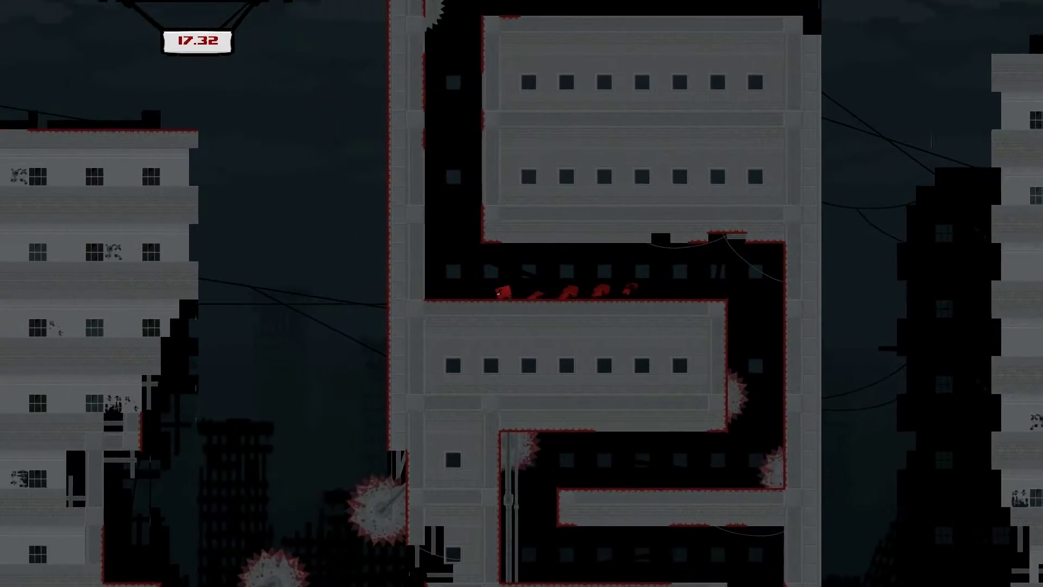
pyautogui.press('space')
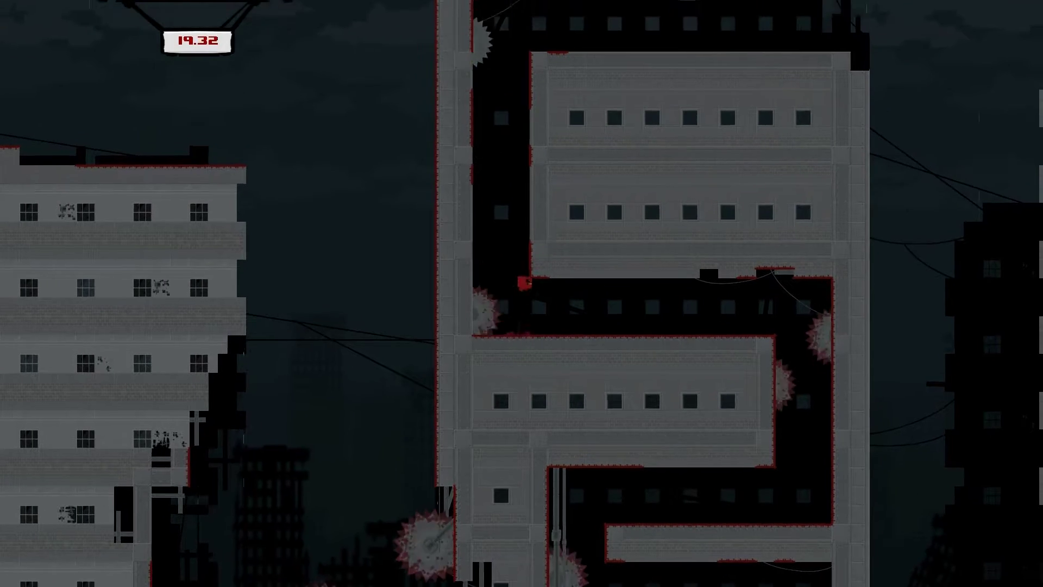
pyautogui.press('space')
pyautogui.press('space')
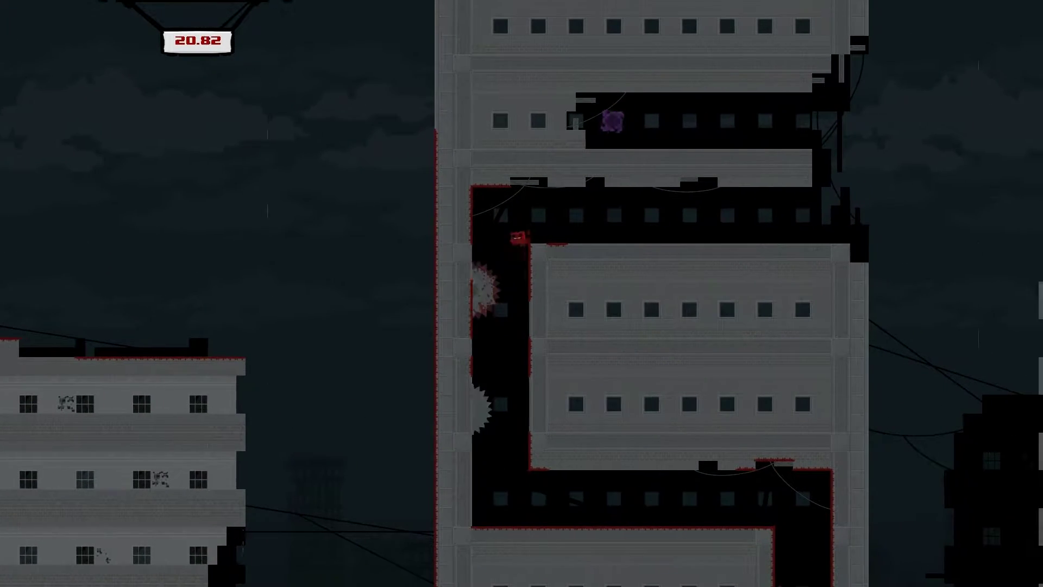
# - Leap out past the building, then drop down the dark structure past the sawblade ledge
pyautogui.press('Right')
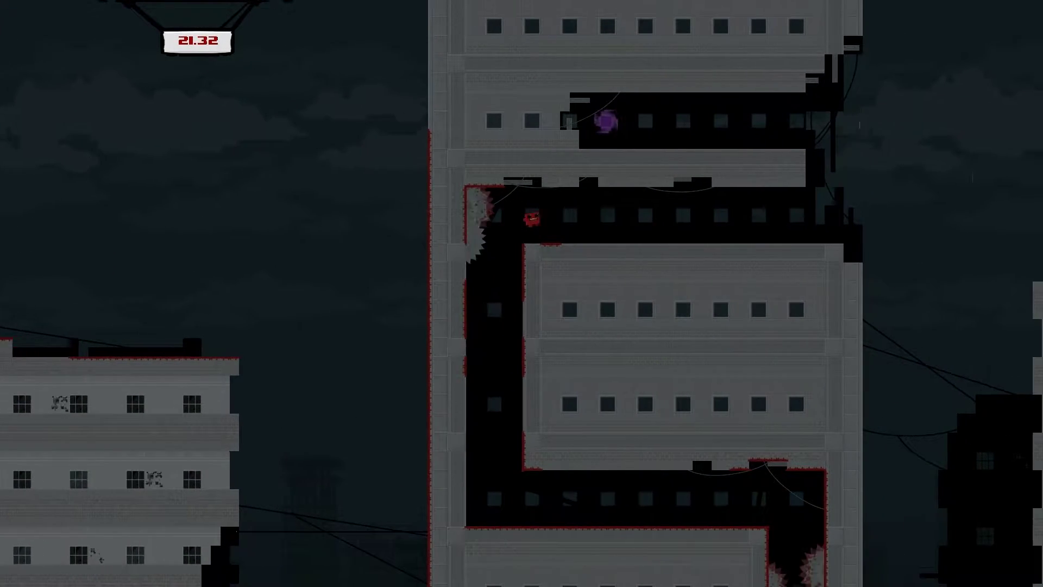
pyautogui.press('space')
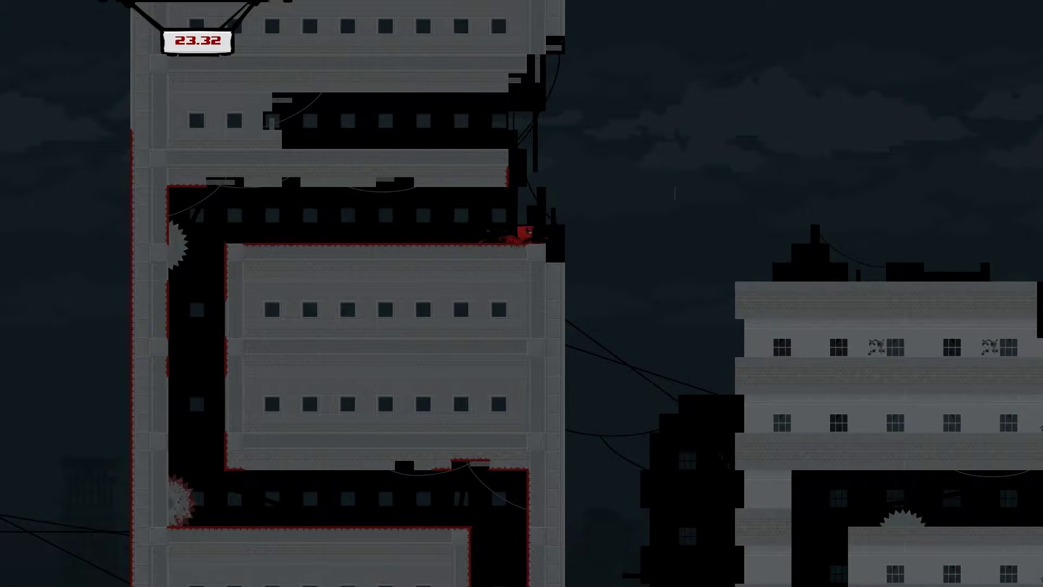
pyautogui.press('space')
pyautogui.press('Right')
pyautogui.press('space')
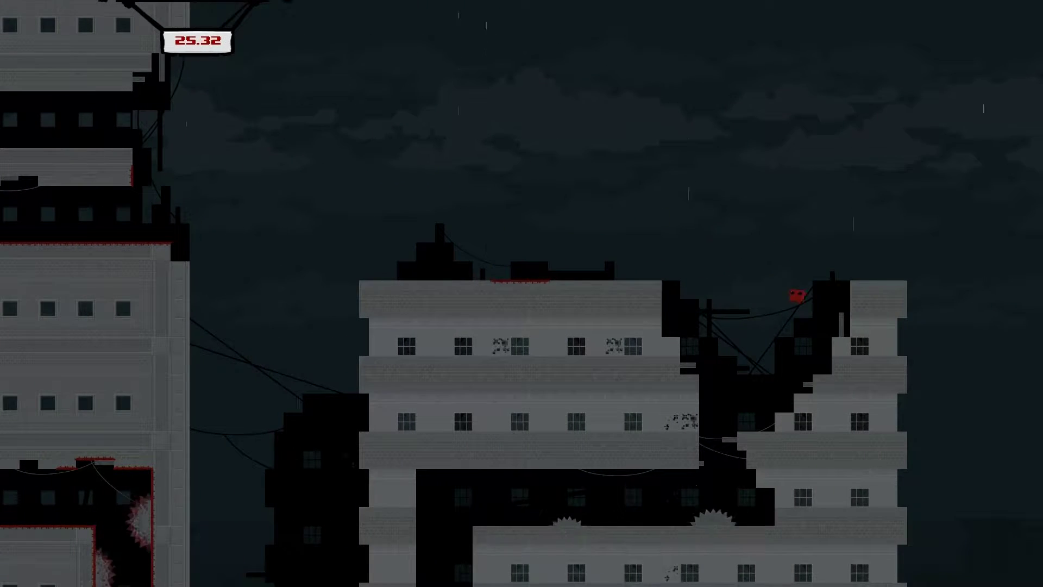
pyautogui.press('Left')
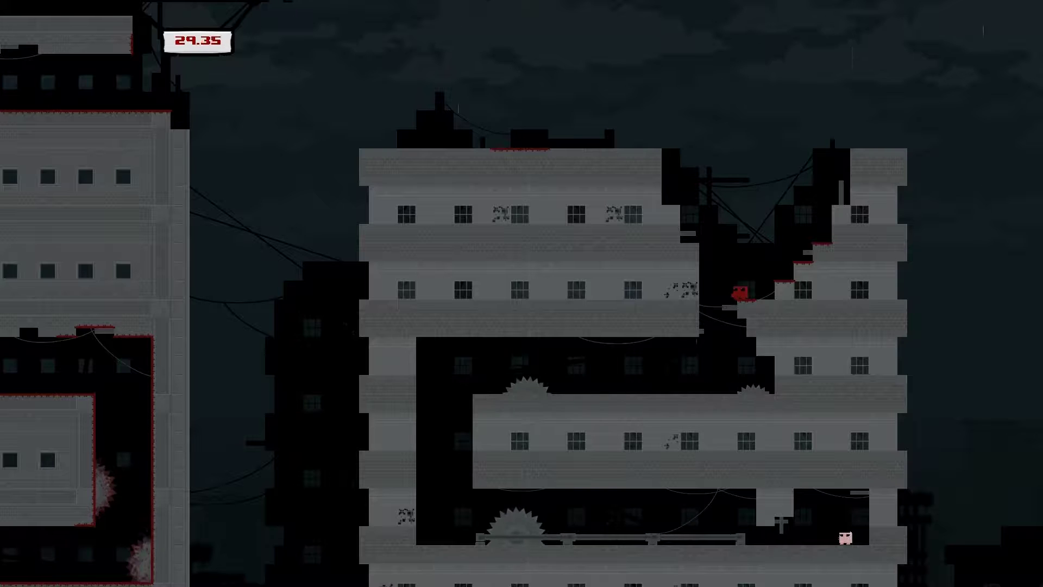
pyautogui.press('Right')
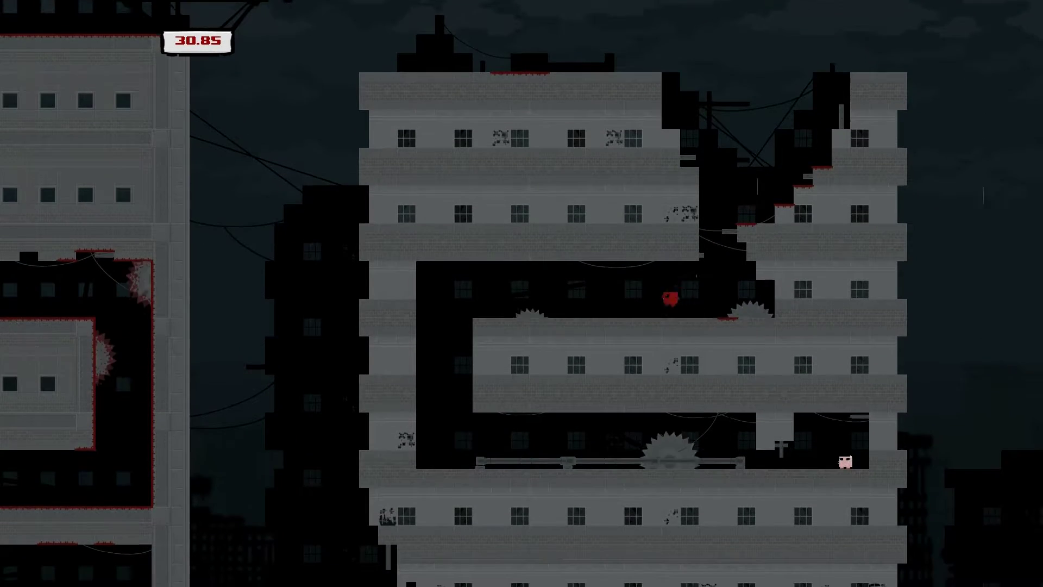
pyautogui.press('Left')
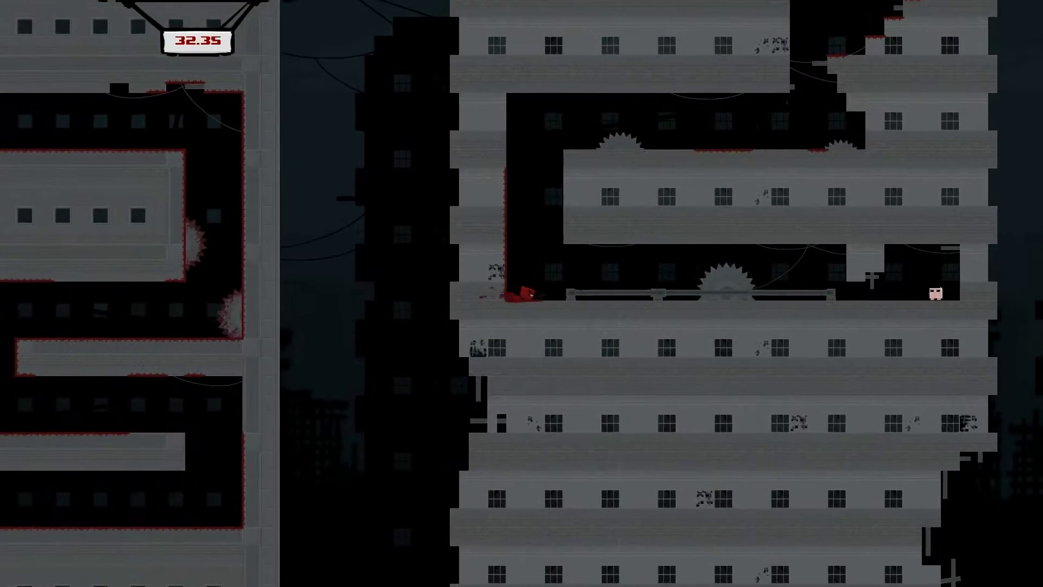
pyautogui.press('Right')
pyautogui.press('Right')
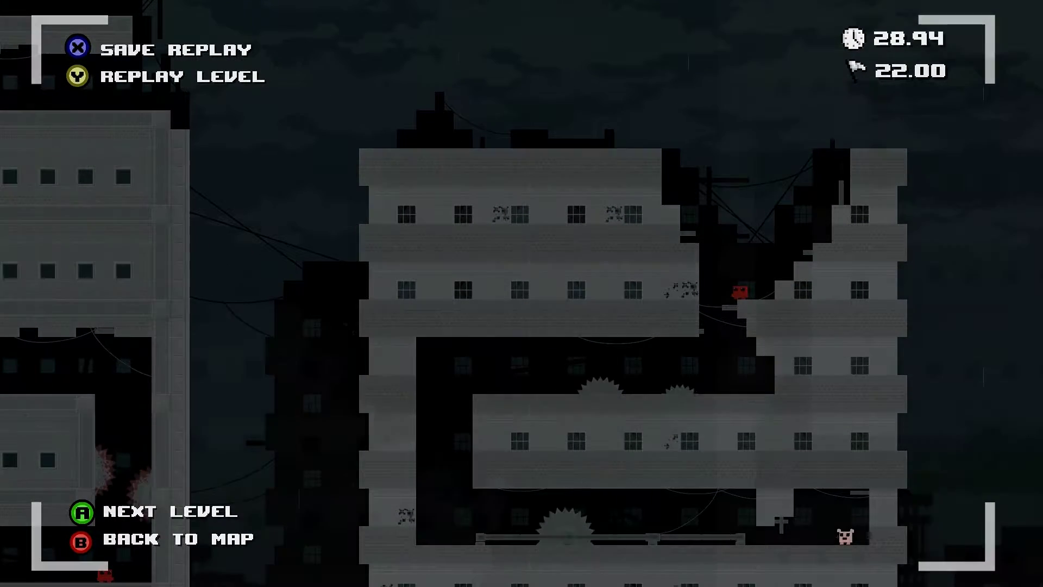
# - Leave The Witness results screen and start level 5-2 Evangel
pyautogui.press('space')
pyautogui.press('space')
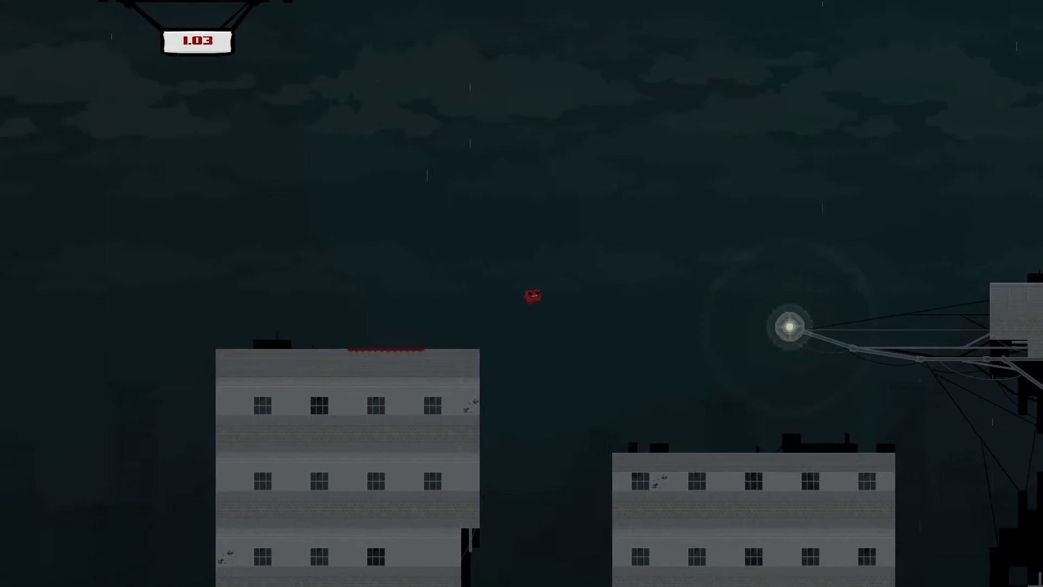
# - Cross the rooftops and wall-jump between the two buildings onto the middle rooftop
pyautogui.press('Right')
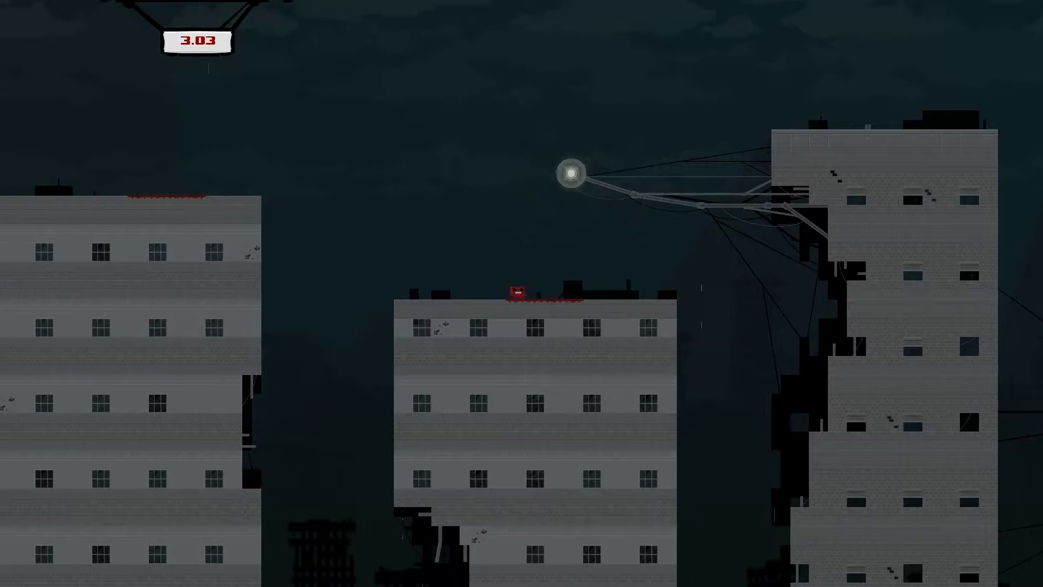
pyautogui.press('Right')
pyautogui.press('space')
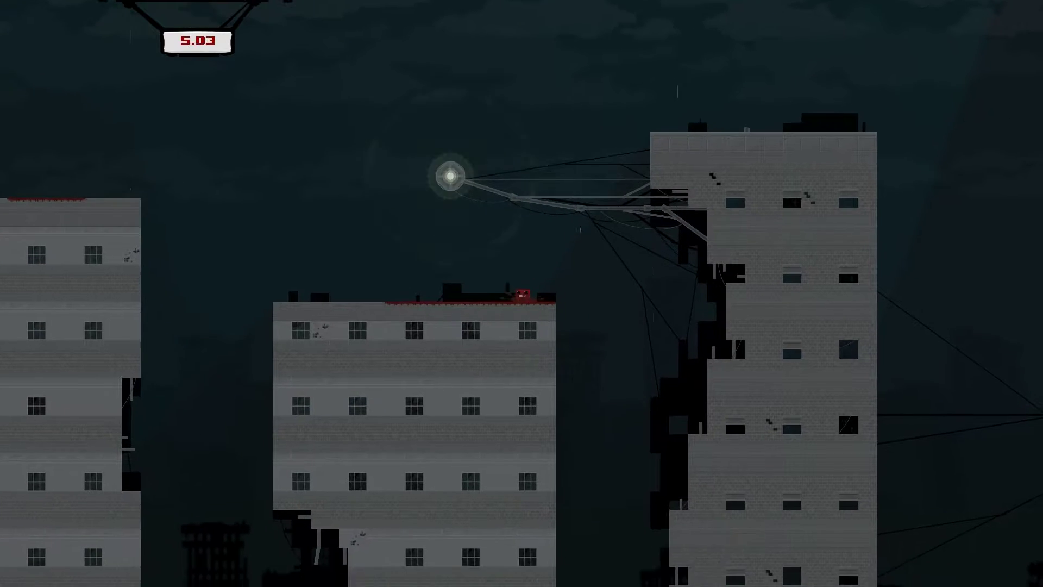
pyautogui.press('Right')
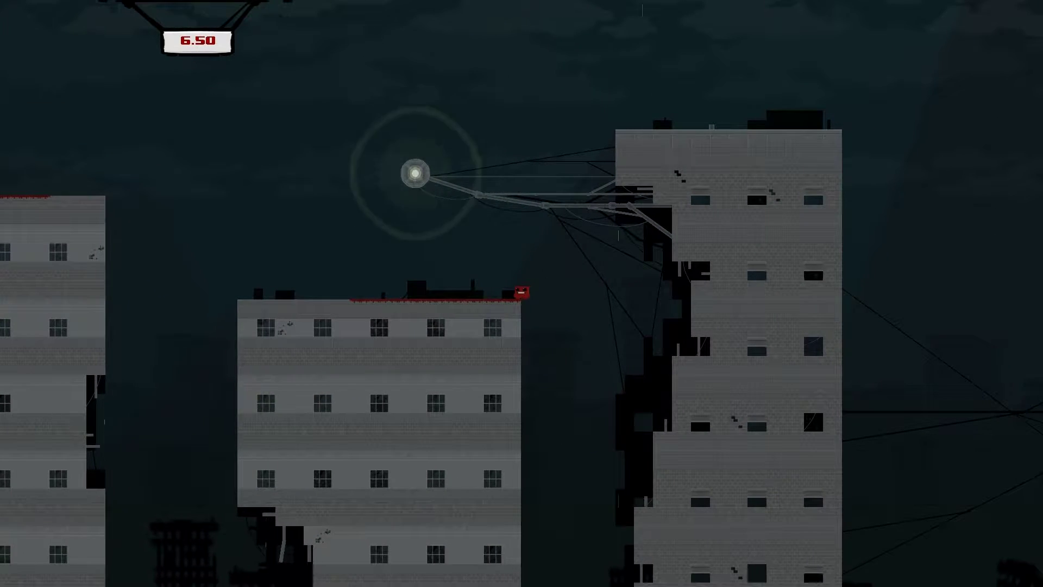
pyautogui.press('space')
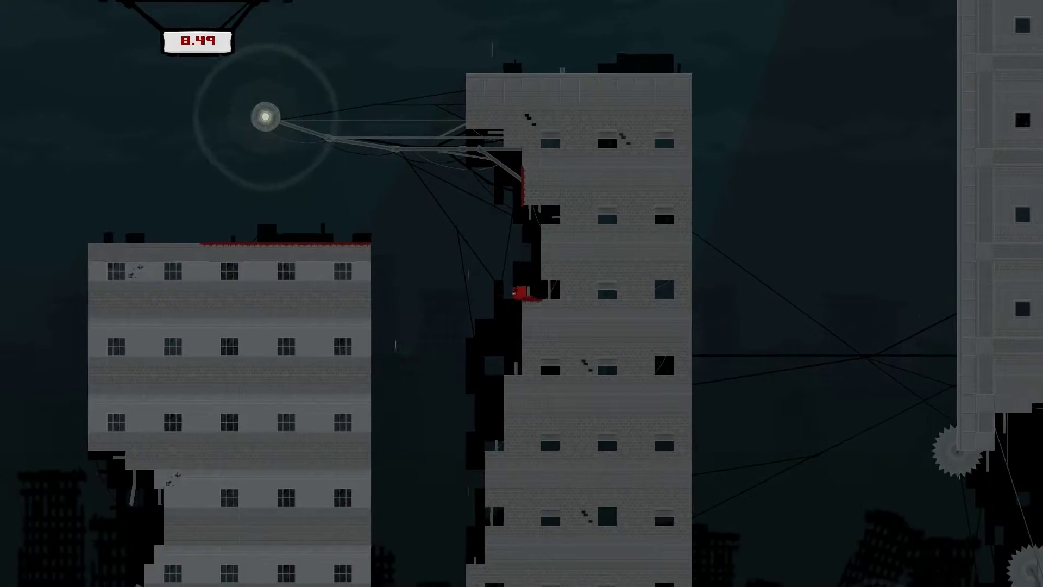
pyautogui.press('space')
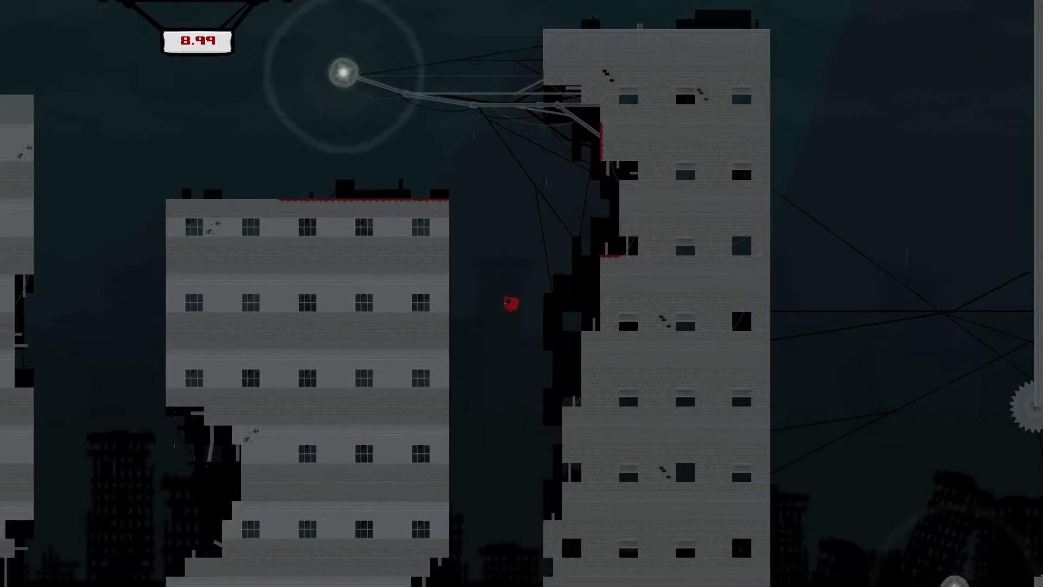
pyautogui.press('space')
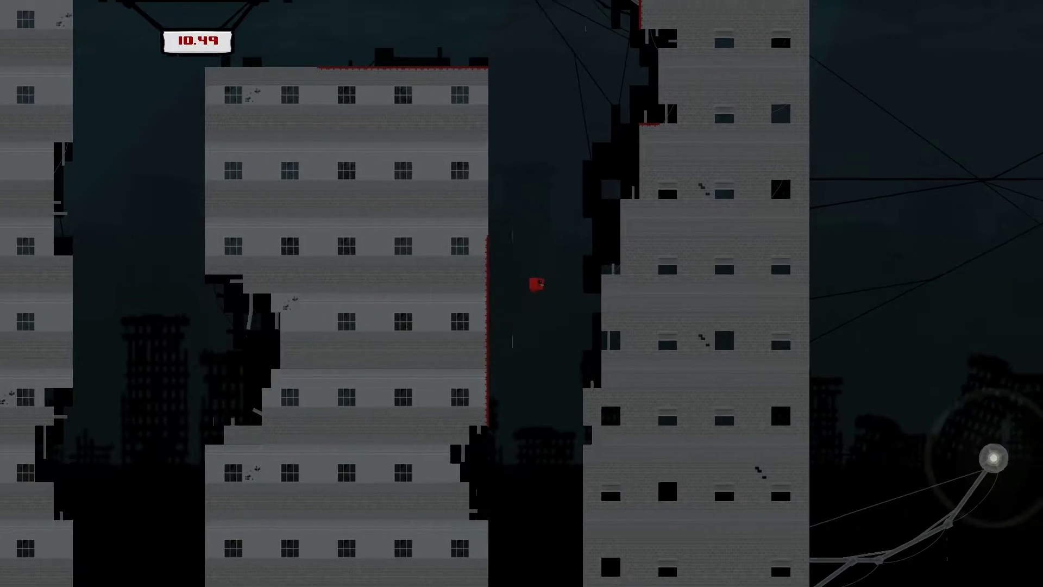
pyautogui.press('space')
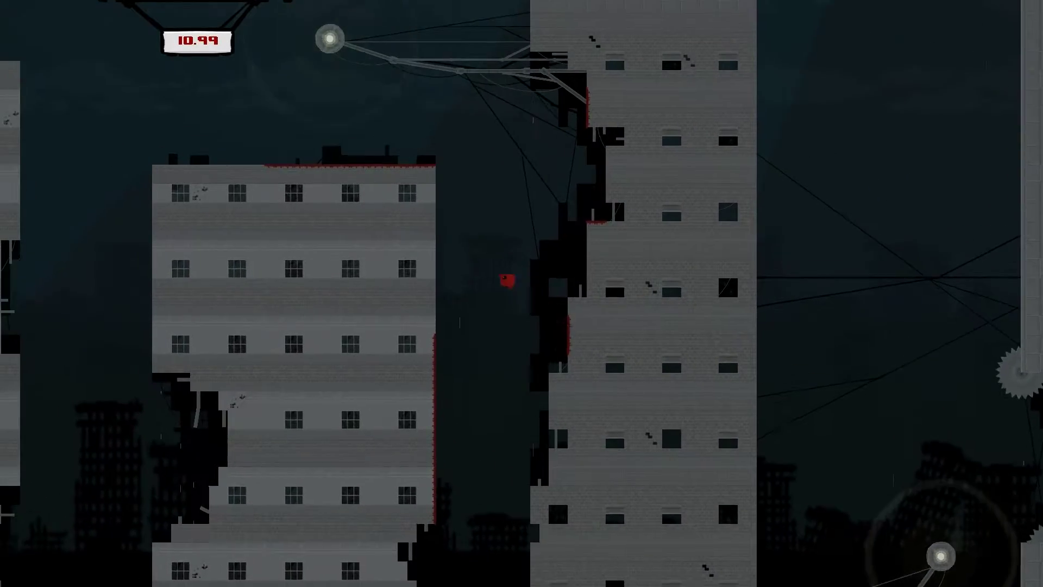
pyautogui.press('Left')
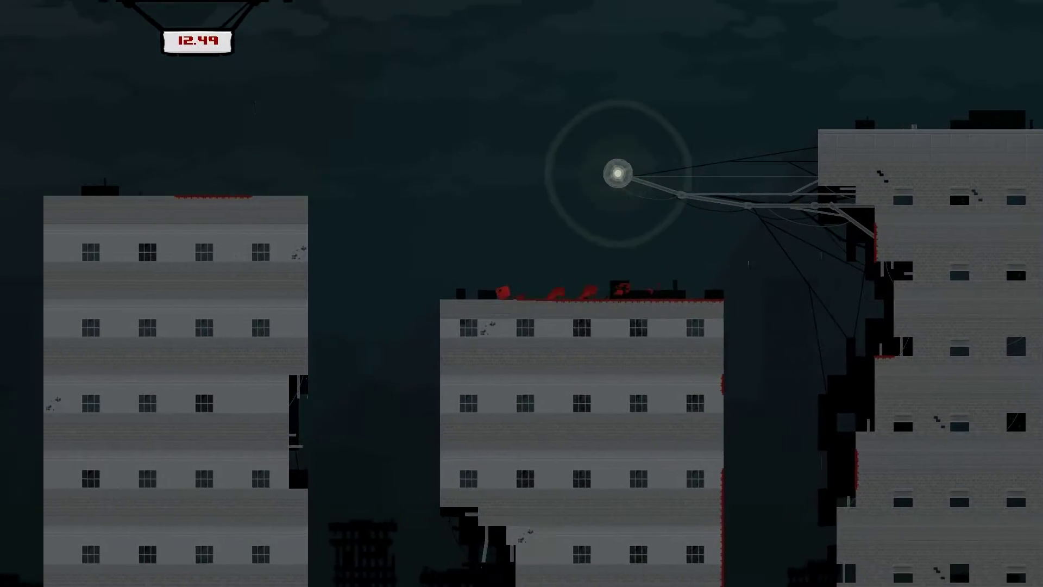
pyautogui.press('space')
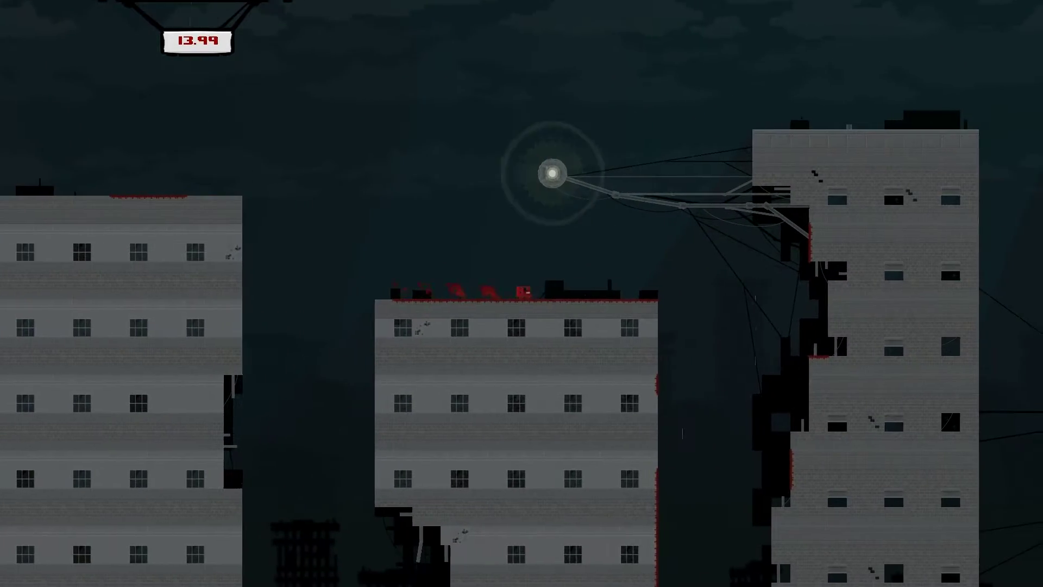
pyautogui.press('space')
# - Return to the left rooftop, jump the gap and slide down onto the lower platform
pyautogui.press('Left')
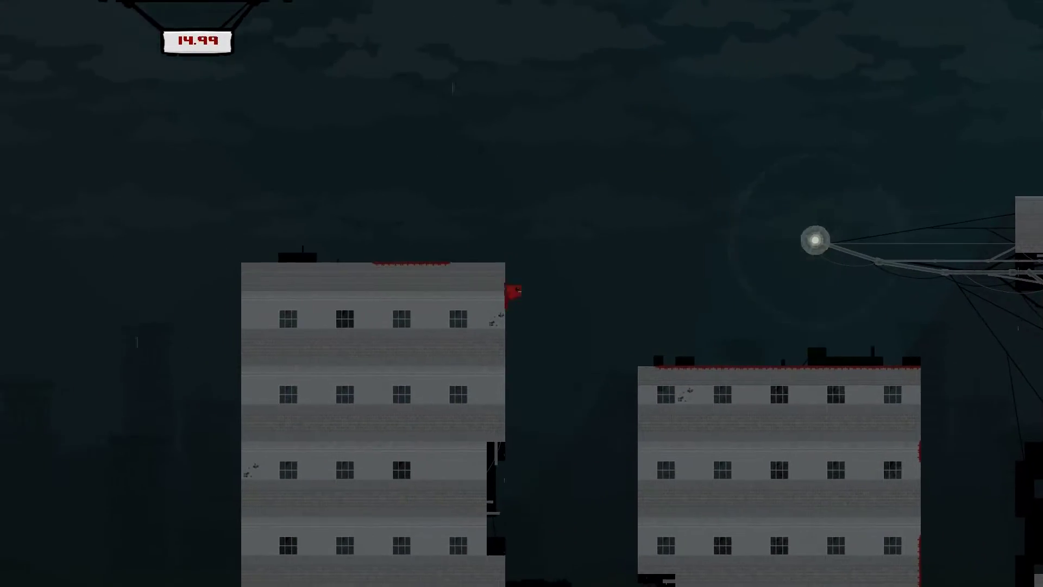
pyautogui.press('Left')
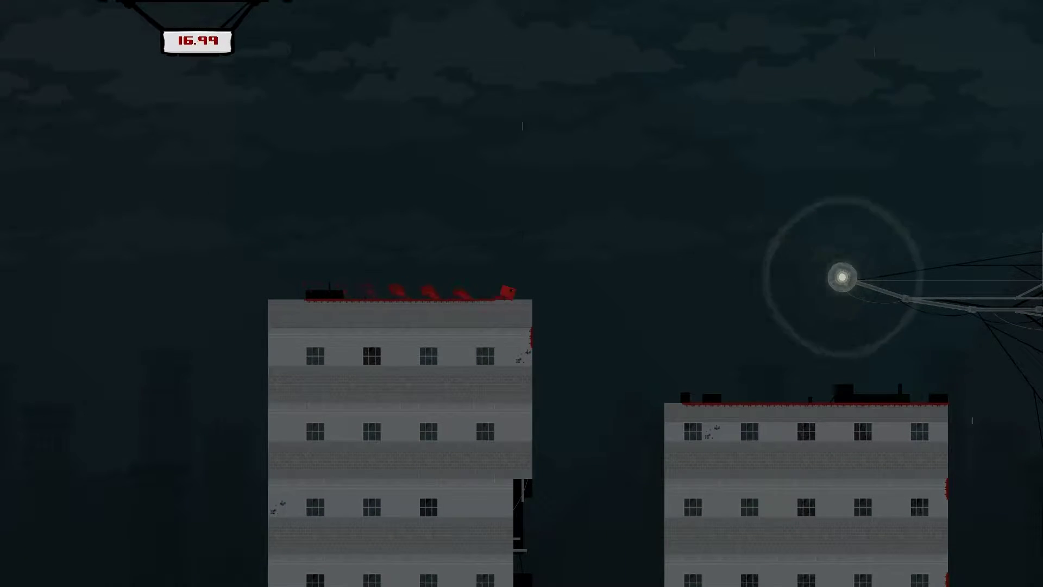
pyautogui.press('Right')
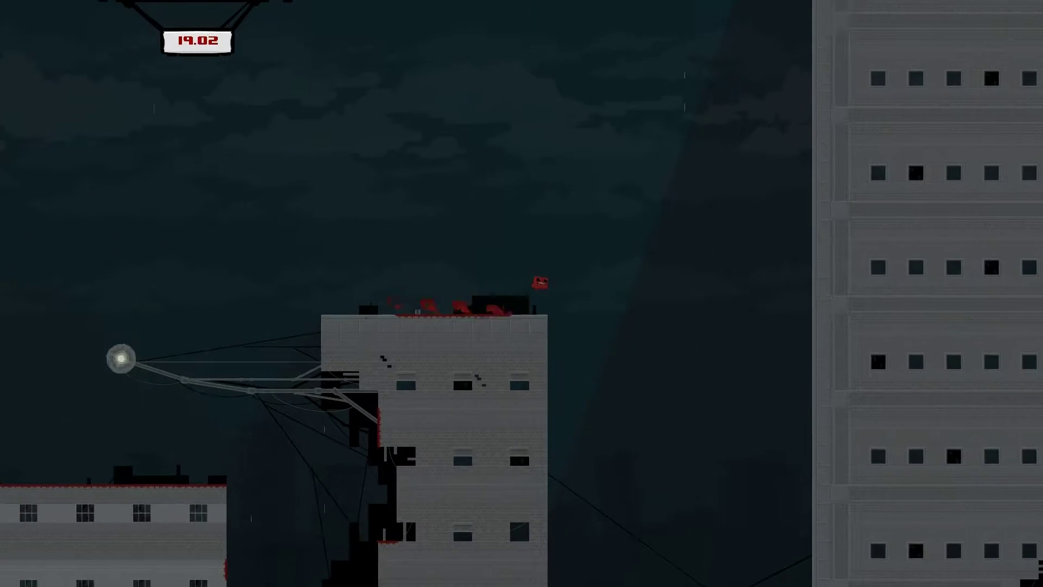
pyautogui.press('space')
pyautogui.press('space')
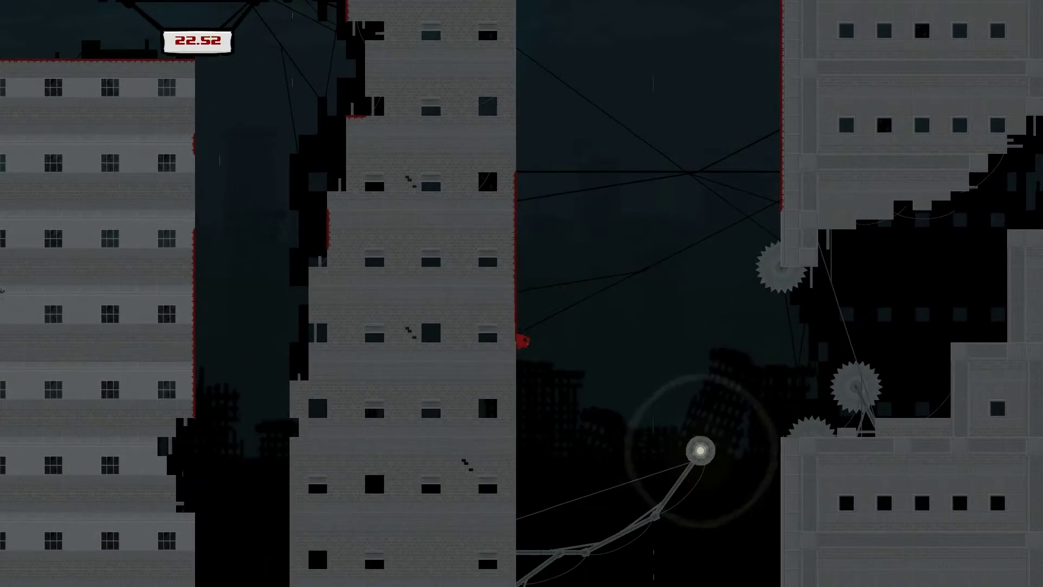
pyautogui.press('space')
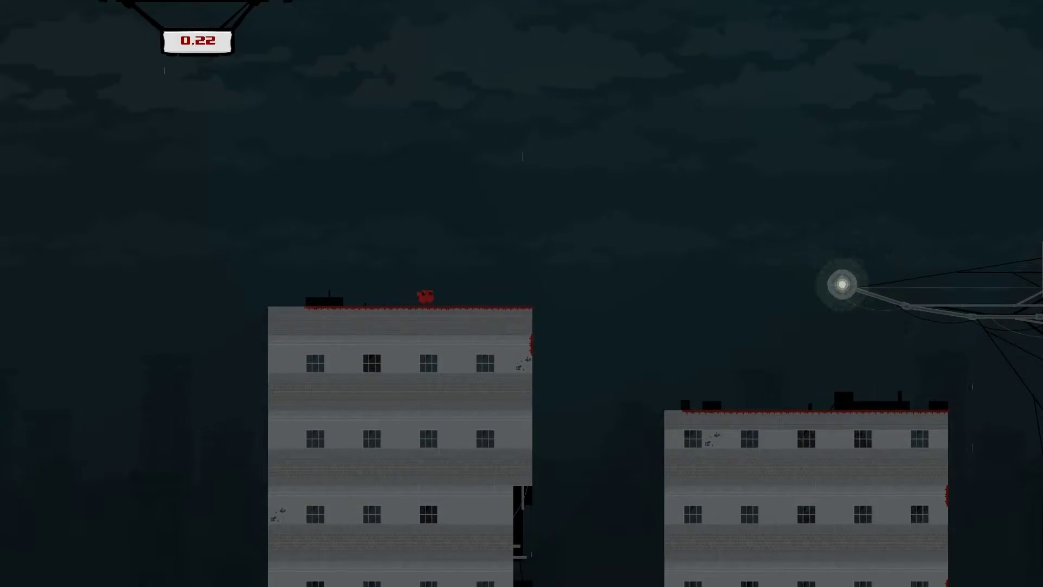
pyautogui.press('Left')
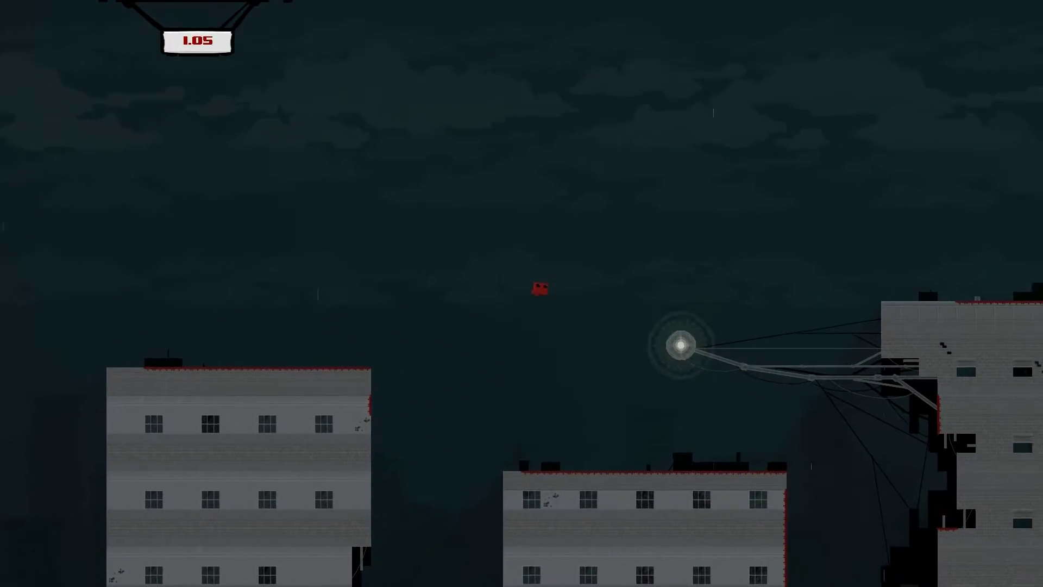
pyautogui.press('Right')
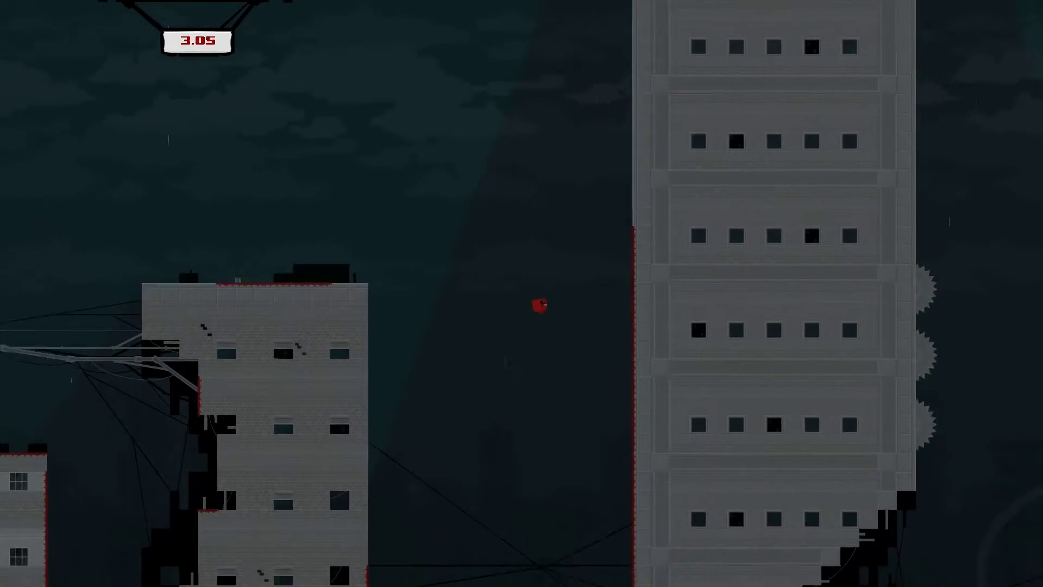
pyautogui.press('Left')
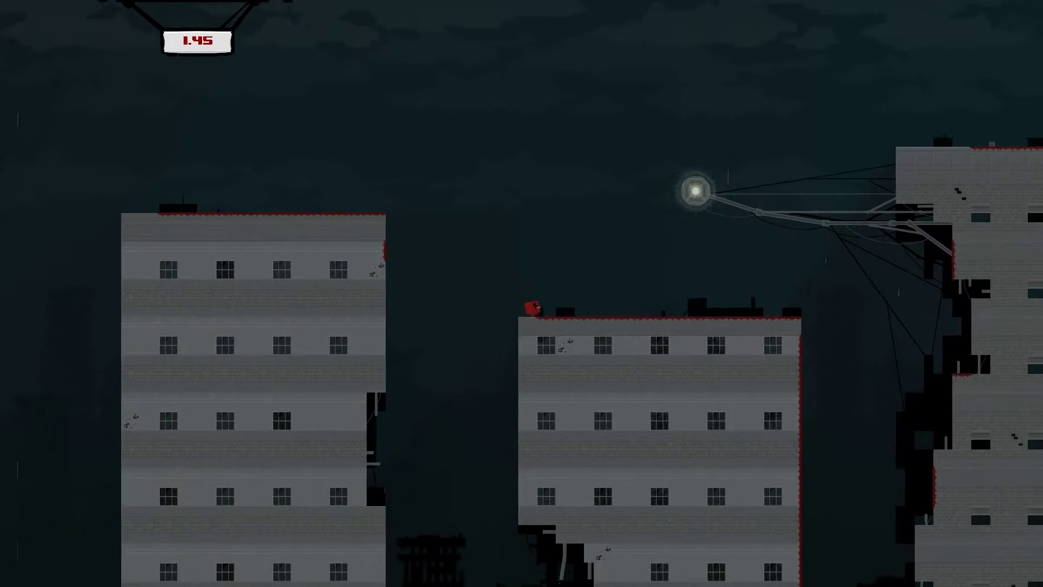
# - Retry: cling to the tall building and climb the building gap toward the saw
pyautogui.press('Left')
pyautogui.press('space')
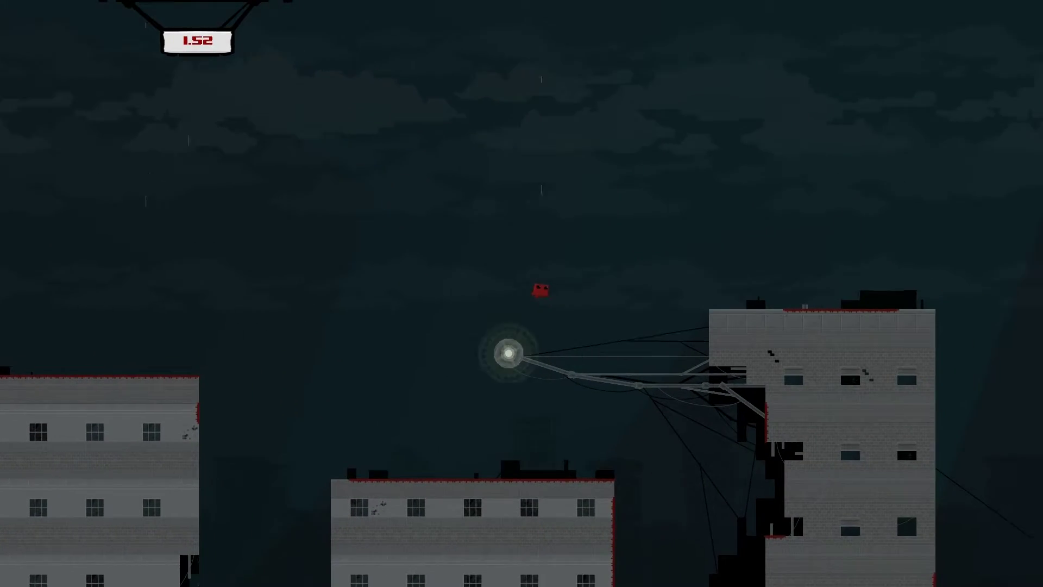
pyautogui.press('Right')
pyautogui.press('space')
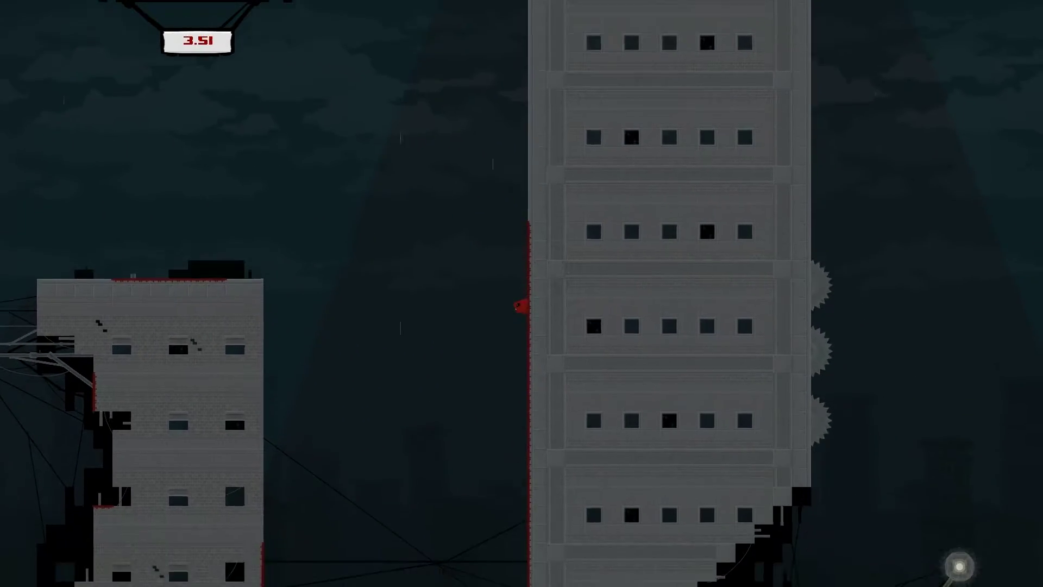
pyautogui.press('space')
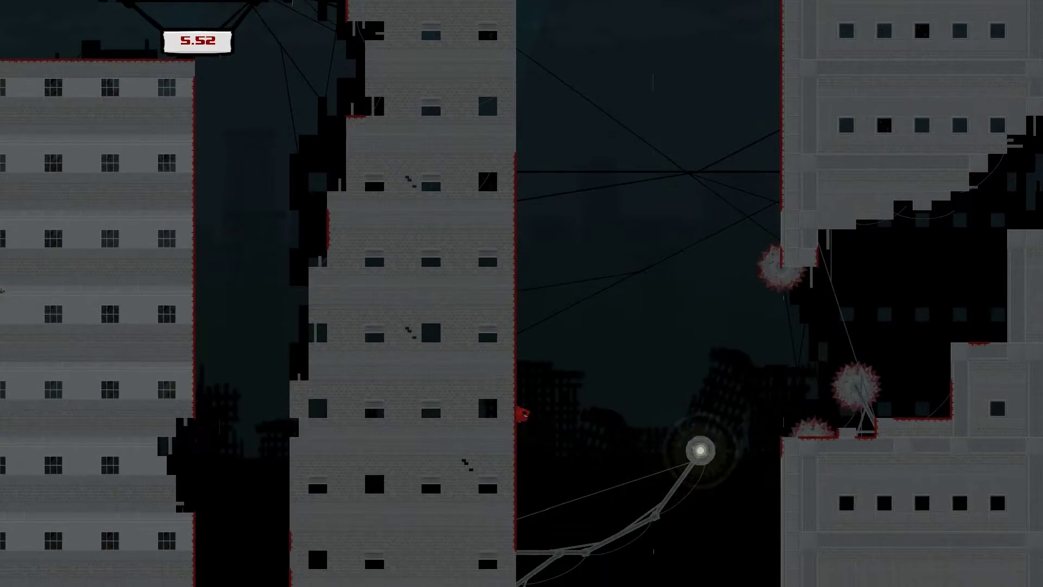
pyautogui.press('space')
pyautogui.press('Right')
pyautogui.press('space')
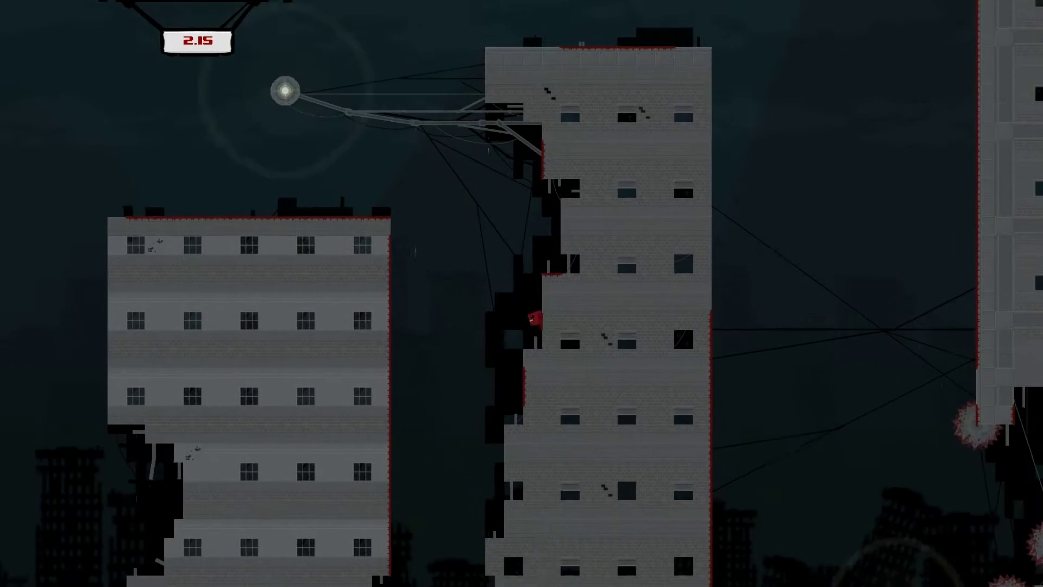
pyautogui.press('Left')
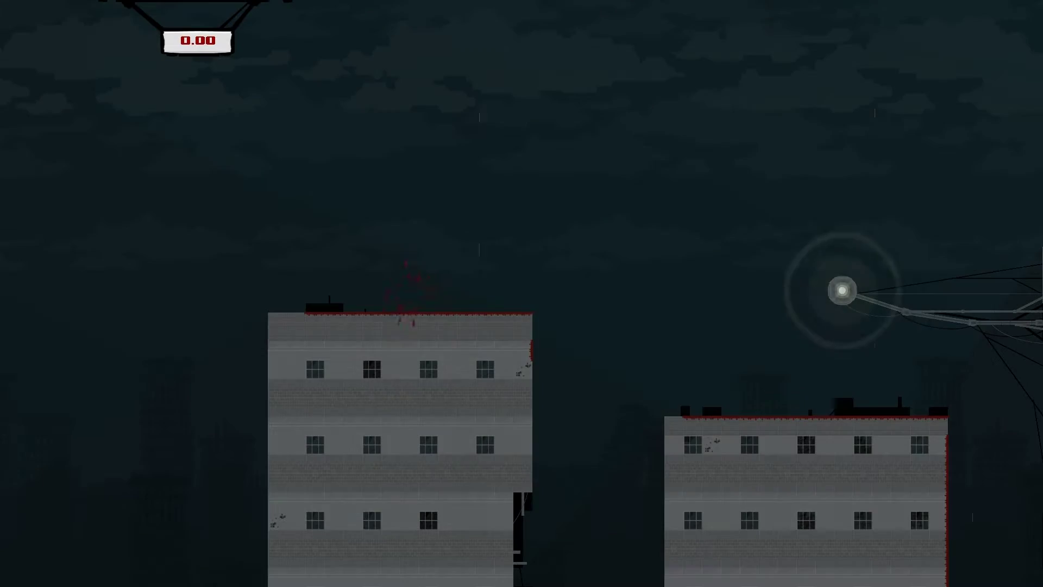
# - From the starting rooftop, wall-jump between buildings onto the dark cavity's ledge
pyautogui.press('Right')
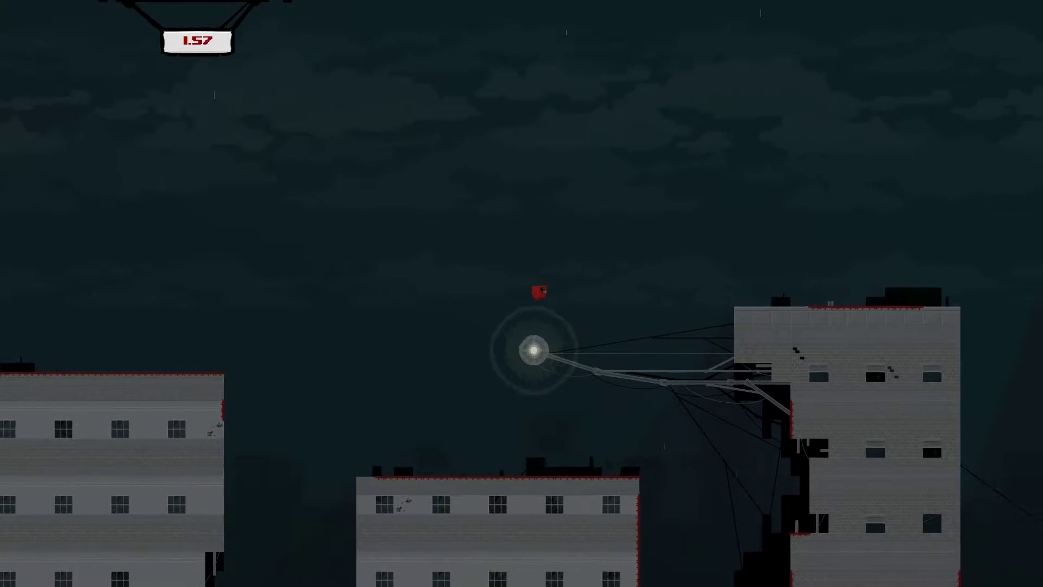
pyautogui.press('Right')
pyautogui.press('space')
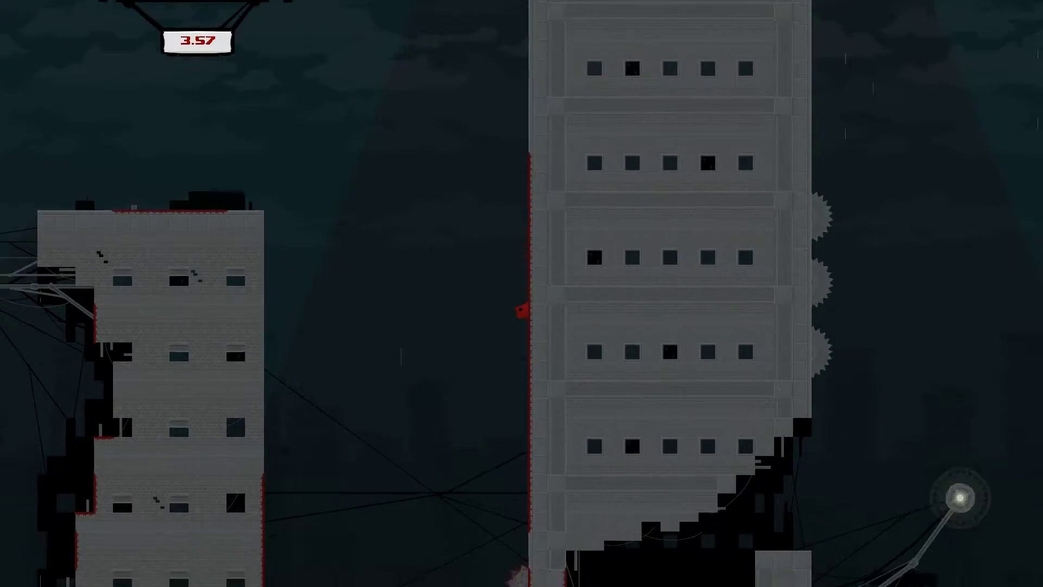
pyautogui.press('space')
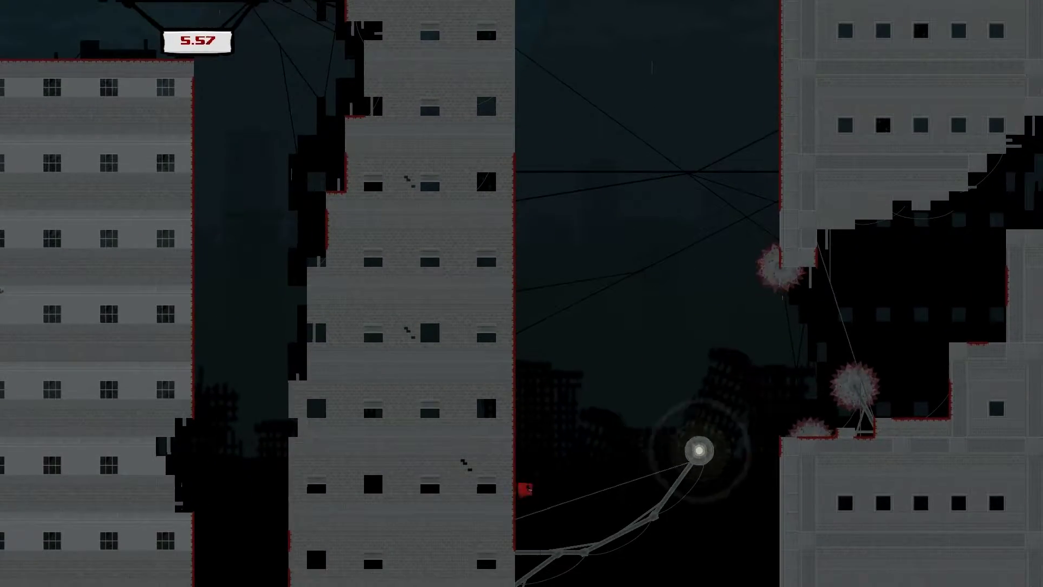
pyautogui.press('space')
pyautogui.press('space')
pyautogui.press('Right')
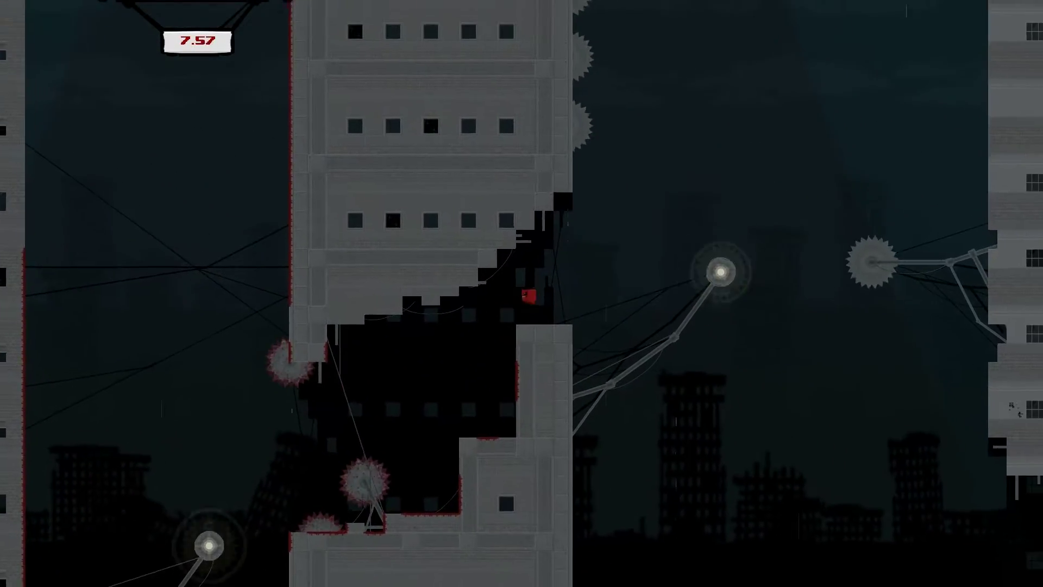
pyautogui.press('space')
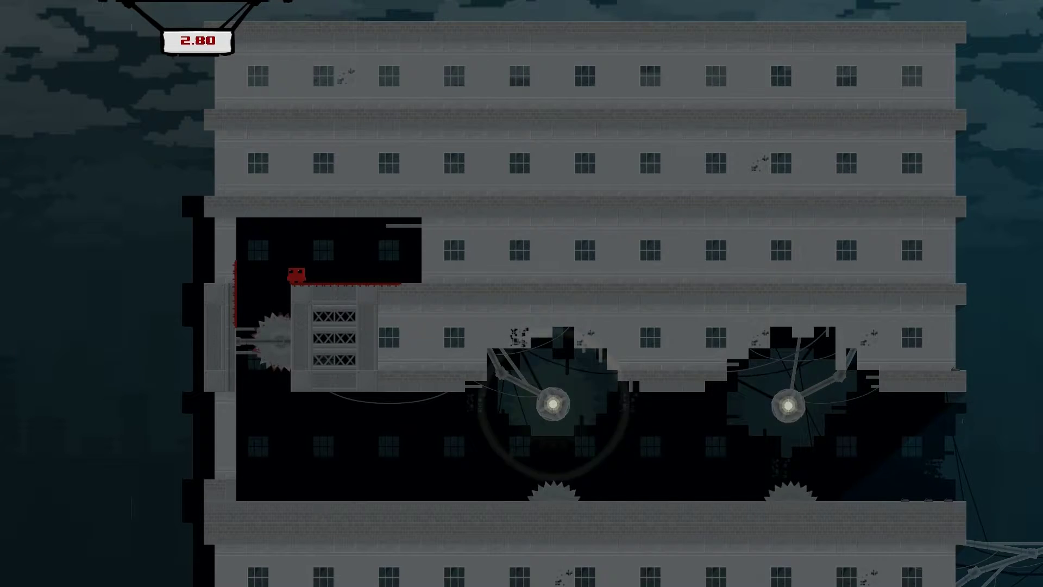
# - Slide down the wall and run right past both floor saws
pyautogui.press('Left')
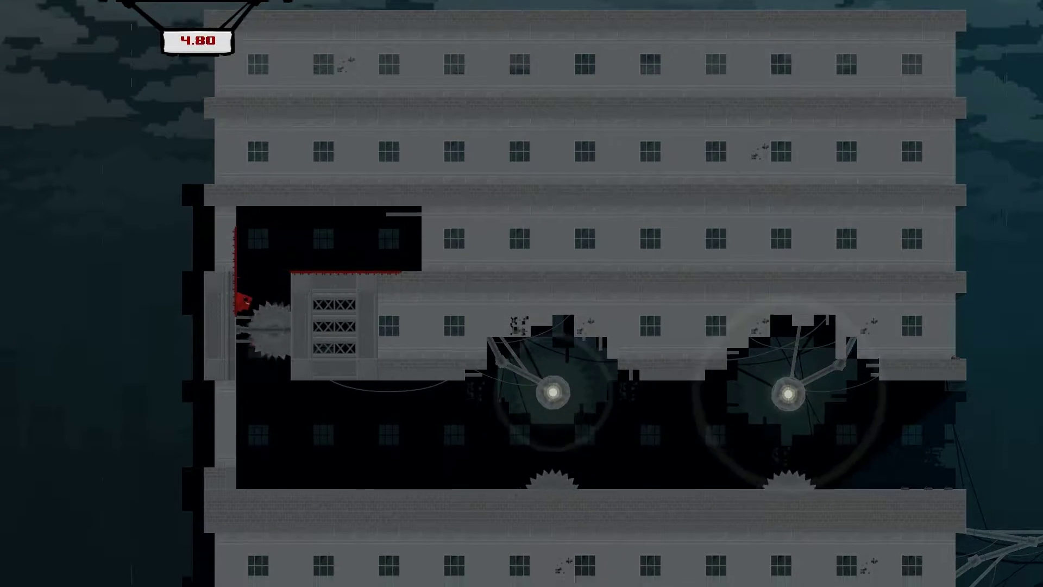
pyautogui.press('Right')
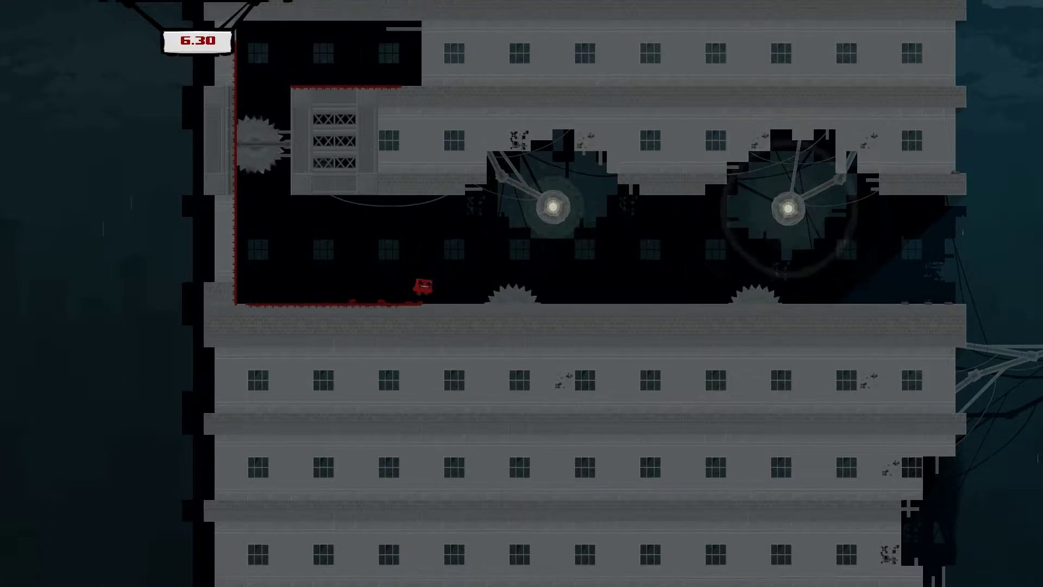
pyautogui.press('Right')
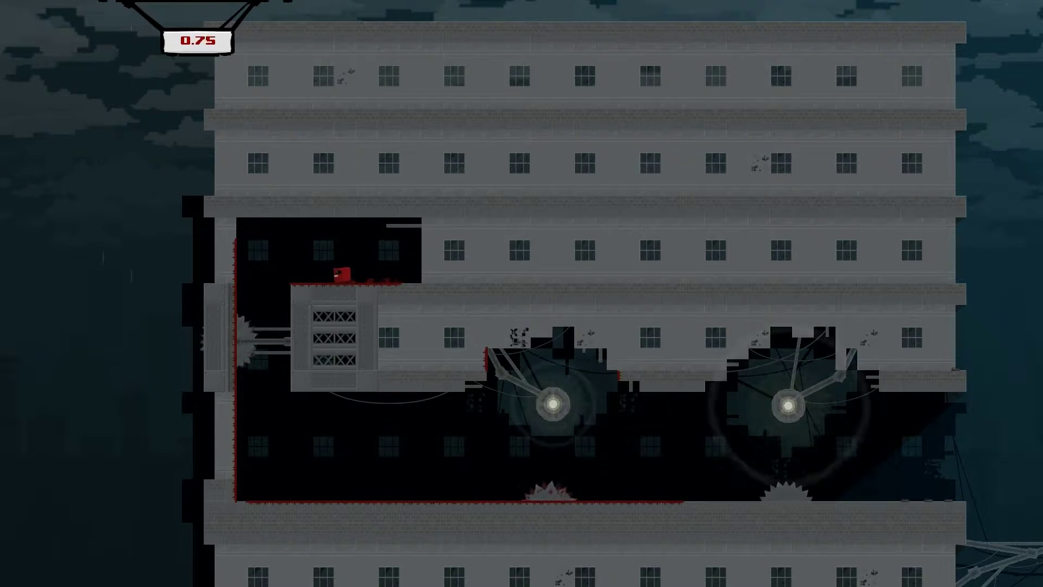
pyautogui.press('Left')
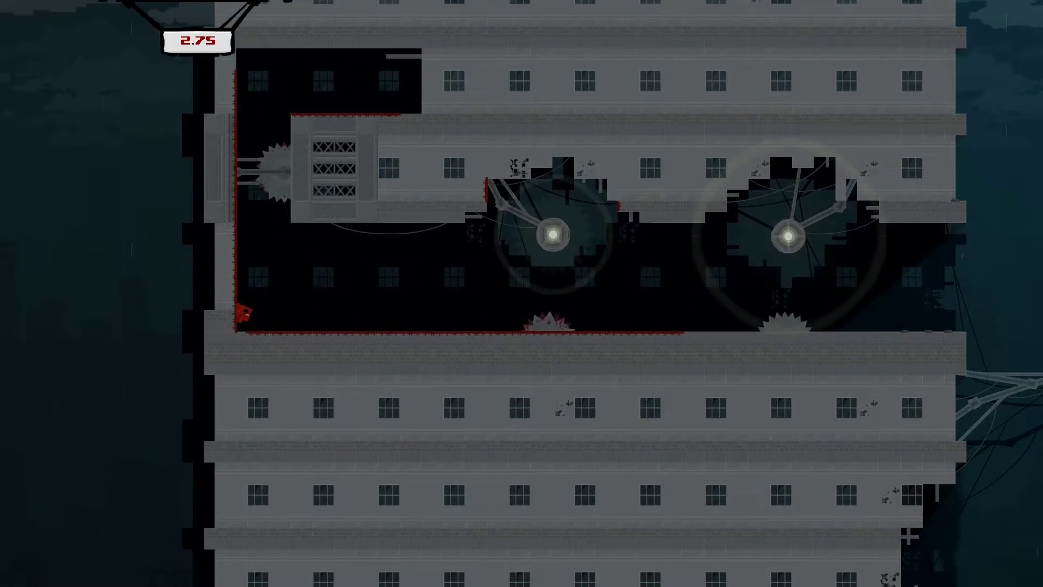
pyautogui.press('Right')
pyautogui.press('Right')
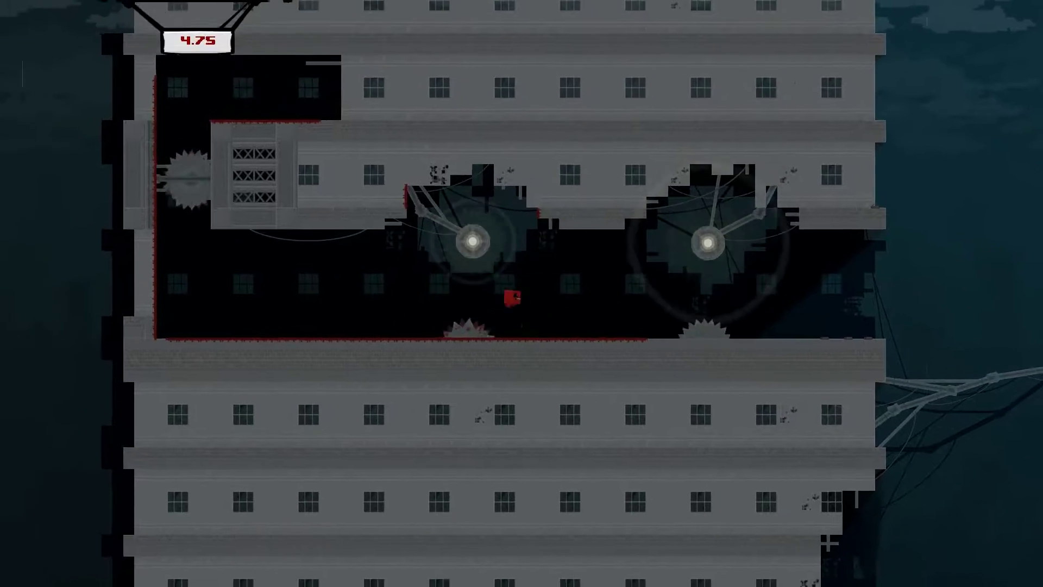
pyautogui.press('space')
pyautogui.press('Right')
pyautogui.press('space')
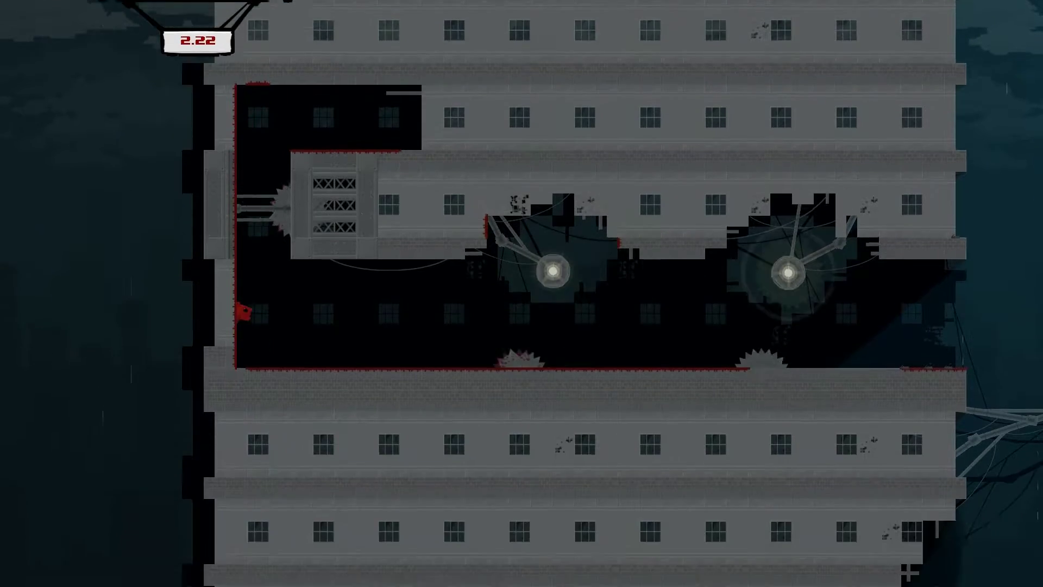
pyautogui.press('Right')
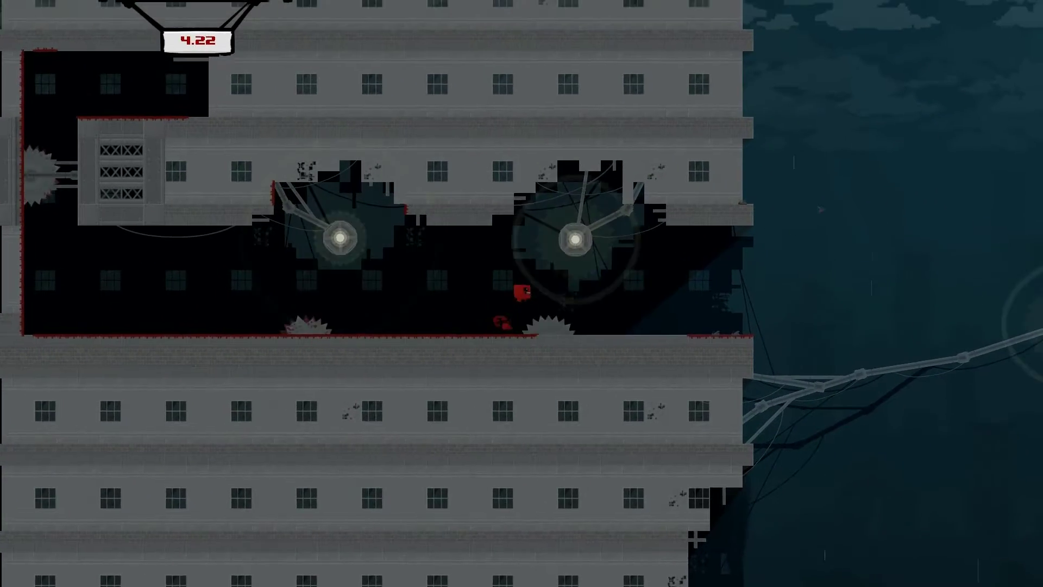
pyautogui.press('Right')
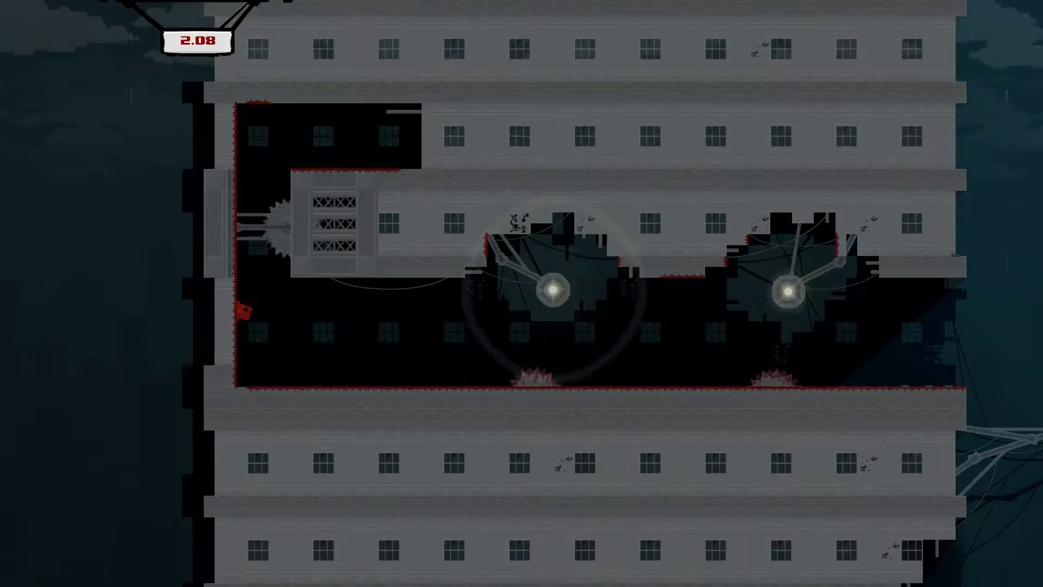
# - Run out of the building and jump the gap onto the next wall
pyautogui.press('Right')
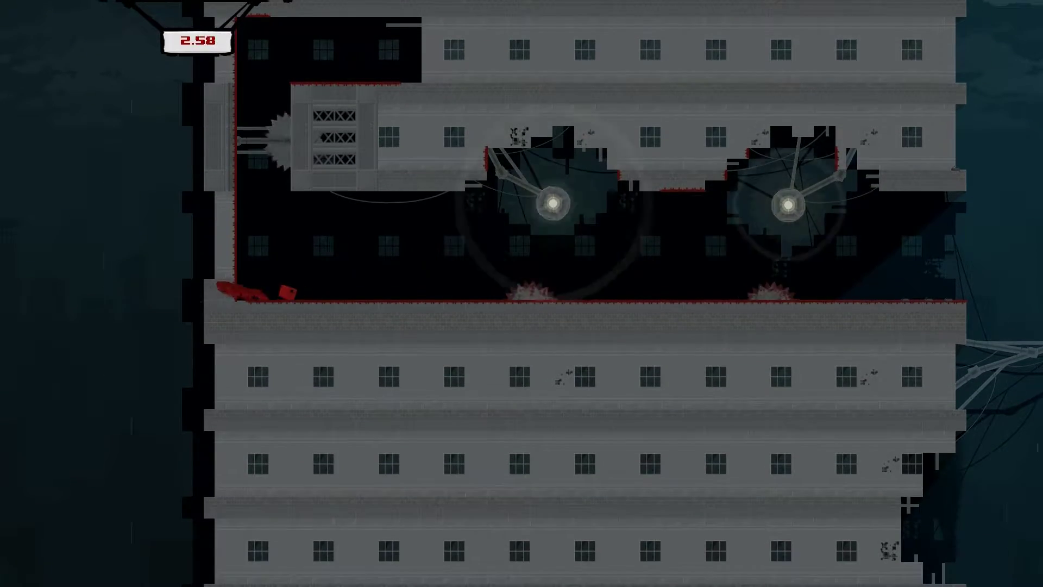
pyautogui.press('Right')
pyautogui.press('space')
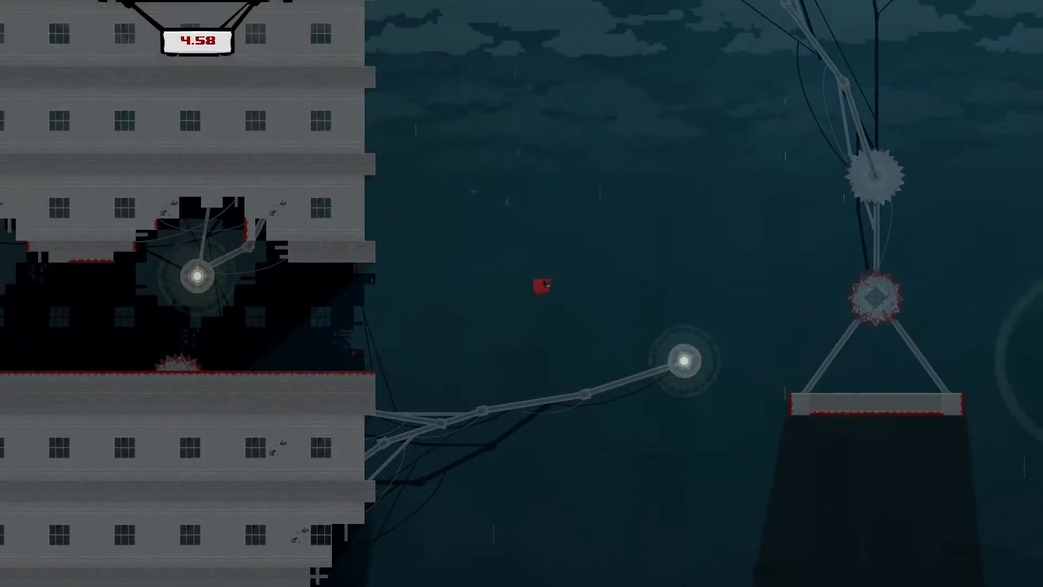
pyautogui.press('Right')
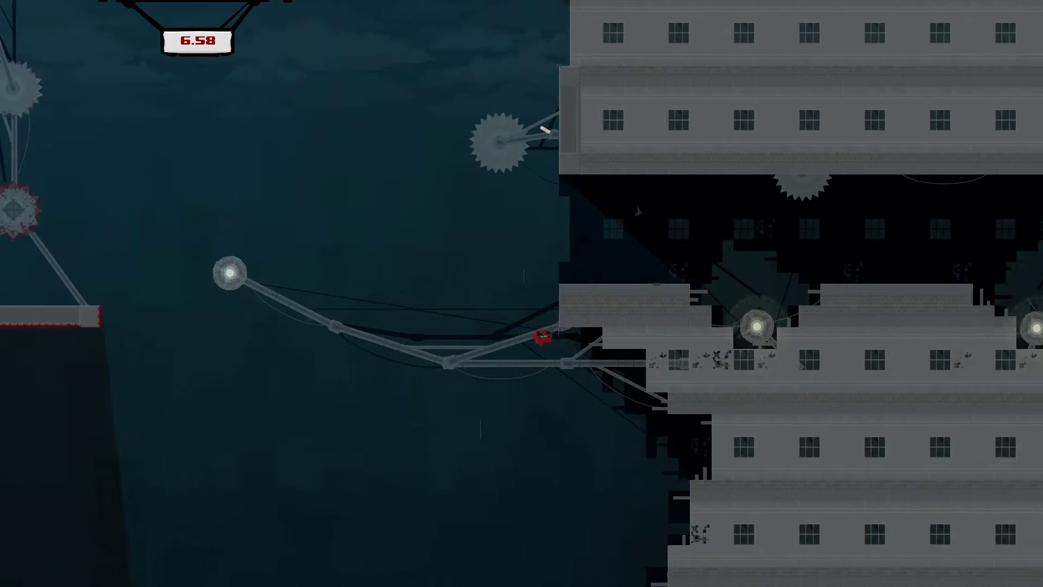
pyautogui.press('space')
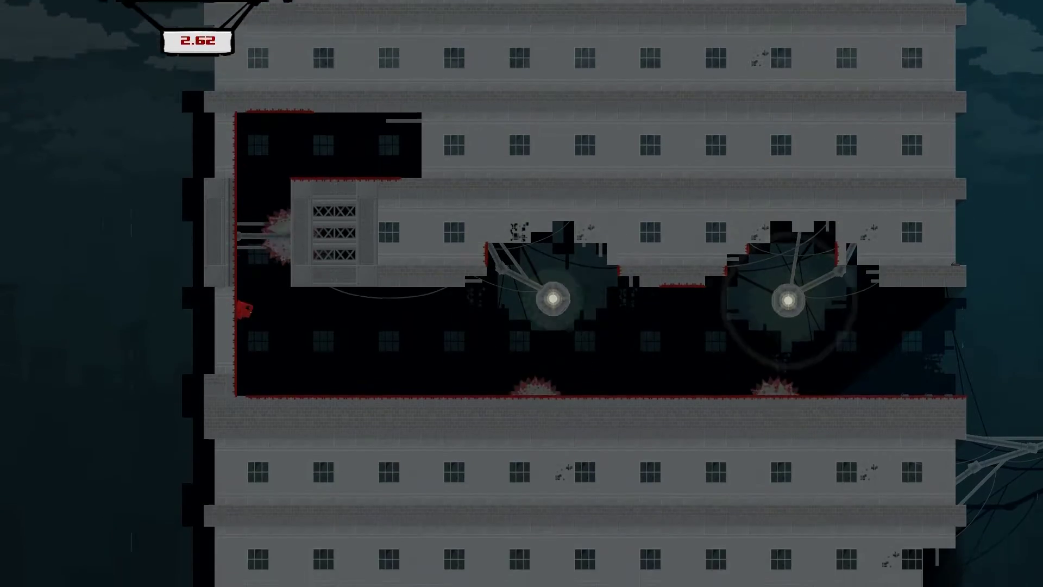
pyautogui.press('Right')
pyautogui.press('space')
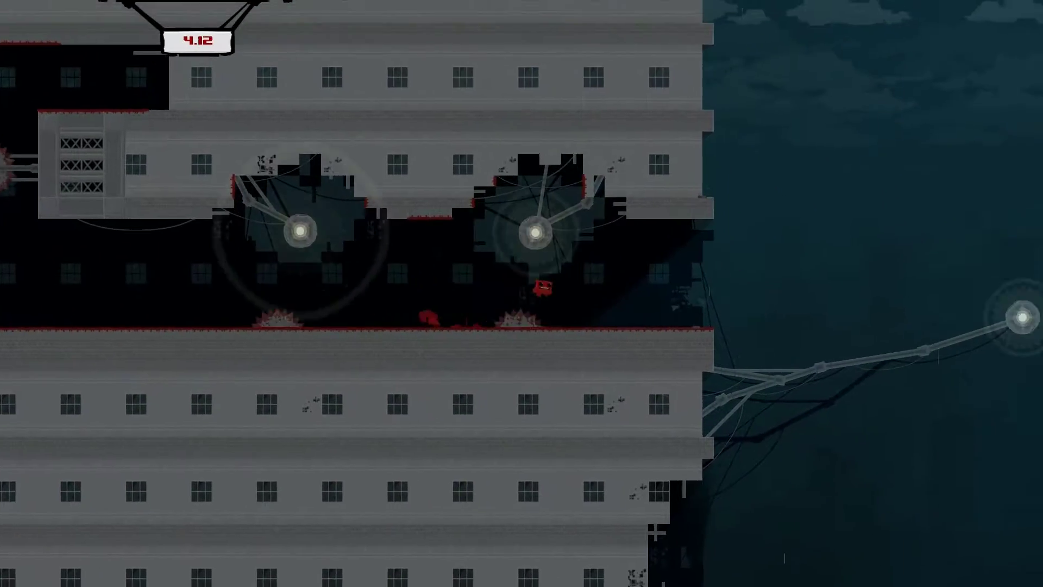
# - Land on the next building's ledge, drop into the dark corridor and wall-jump toward Bandage Girl
pyautogui.press('Right')
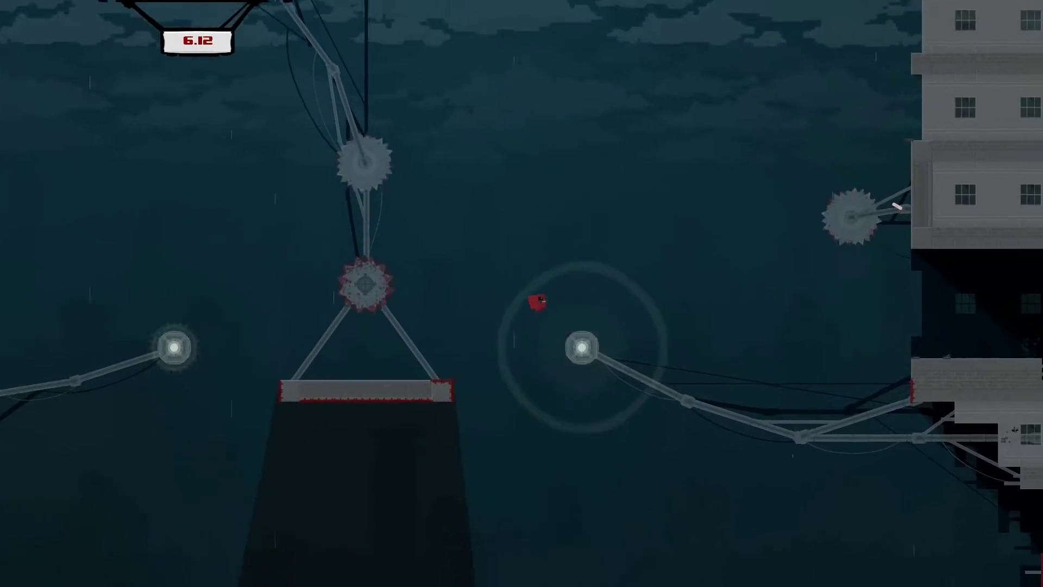
pyautogui.press('Right')
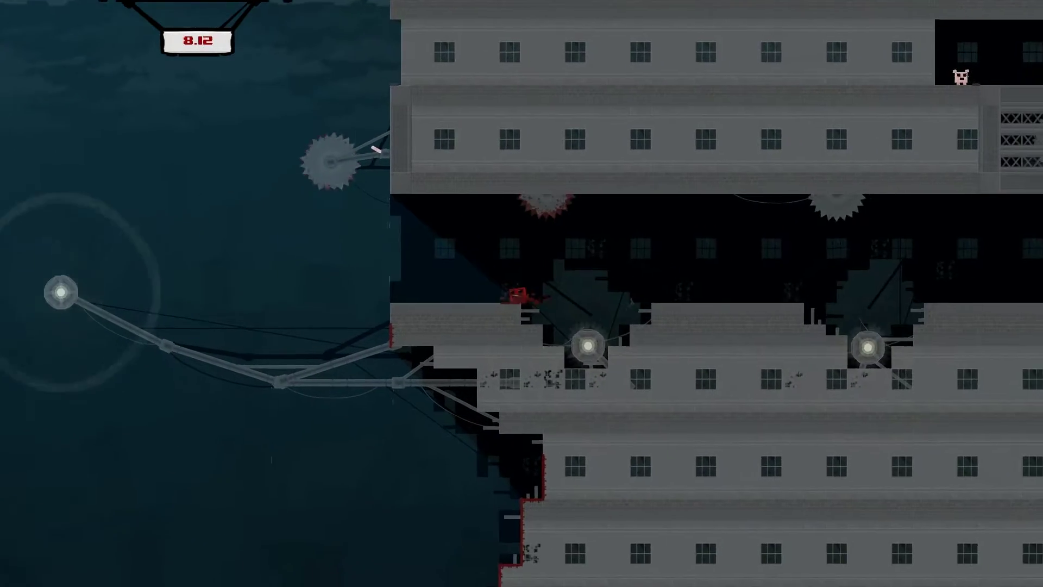
pyautogui.press('Left')
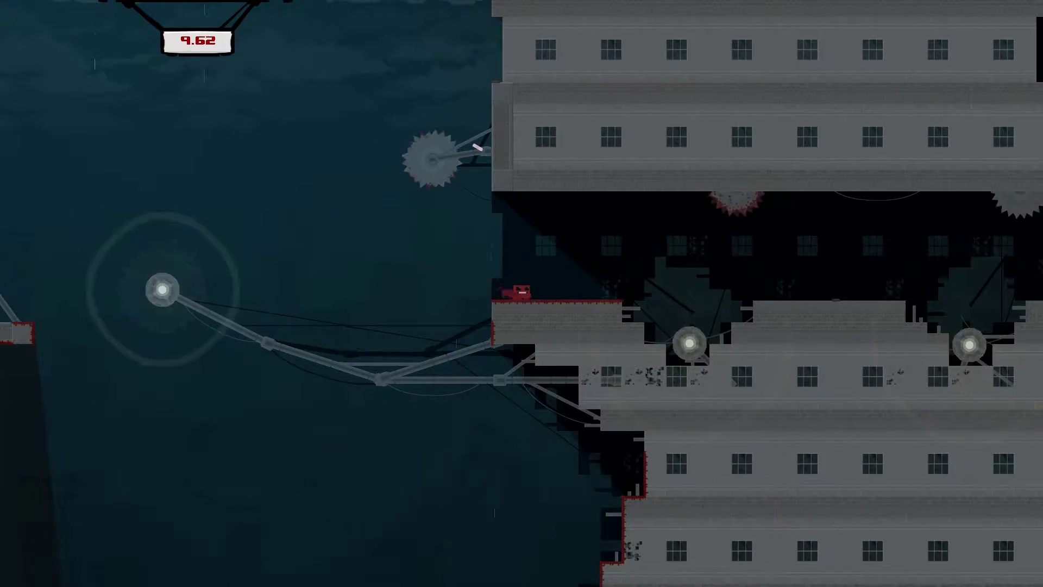
pyautogui.press('Left')
pyautogui.press('Right')
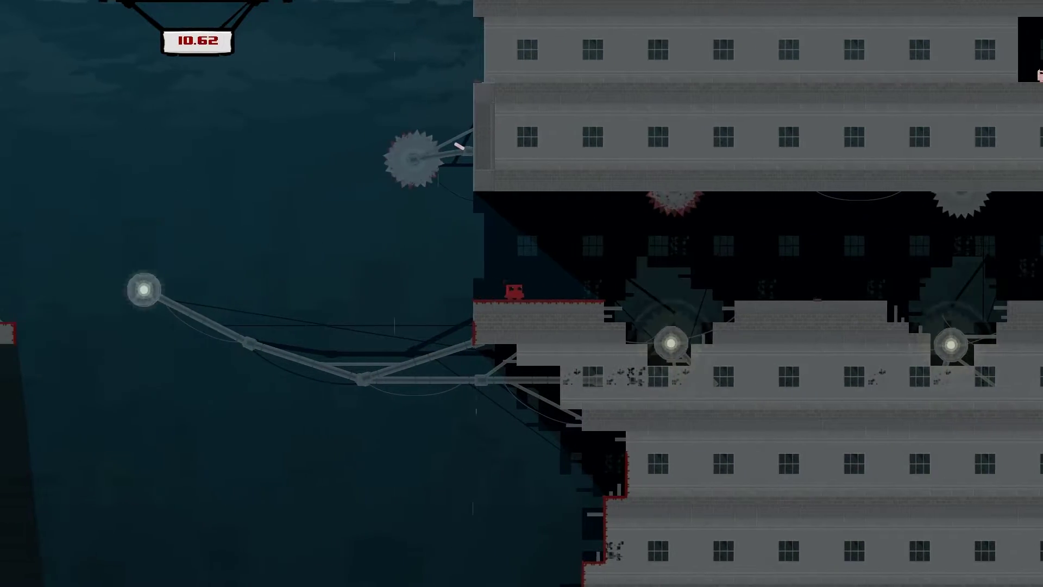
pyautogui.press('Left')
pyautogui.press('Right')
pyautogui.press('Right')
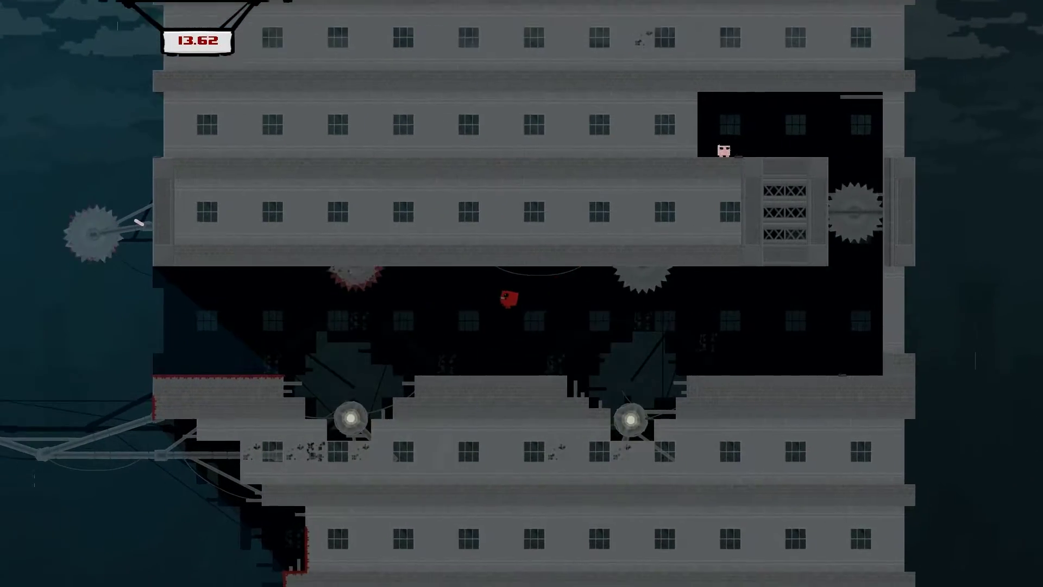
pyautogui.press('Right')
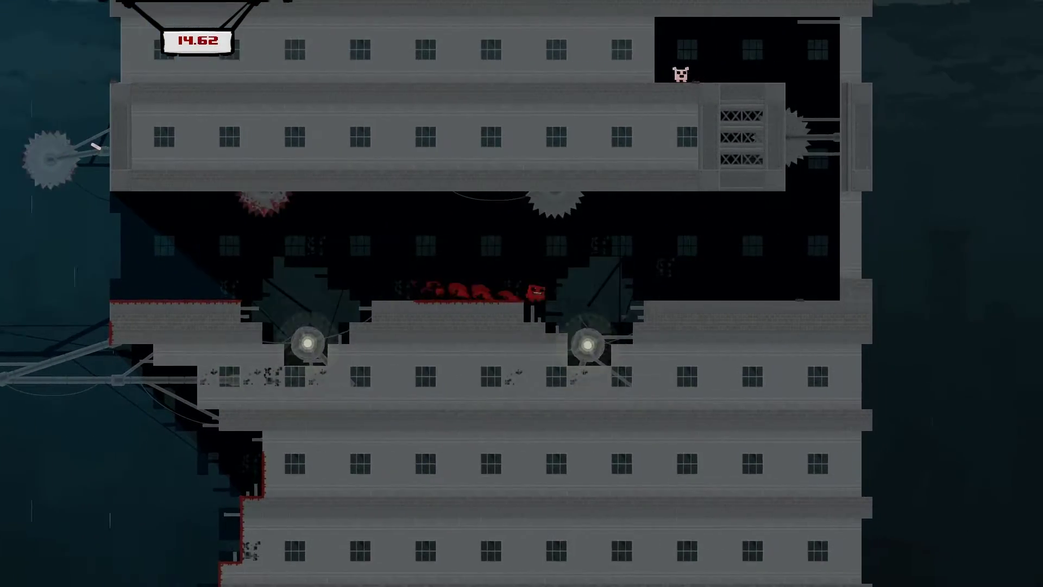
pyautogui.press('space')
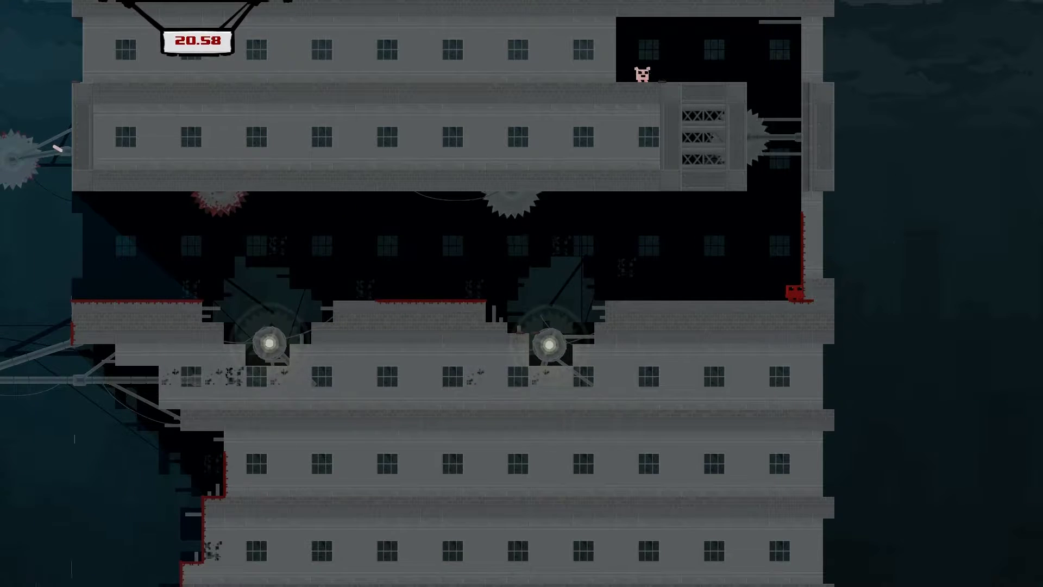
pyautogui.press('space')
# - Wall-jump up to Bandage Girl, then skip the replay to load 5-4 Rise
pyautogui.press('Left')
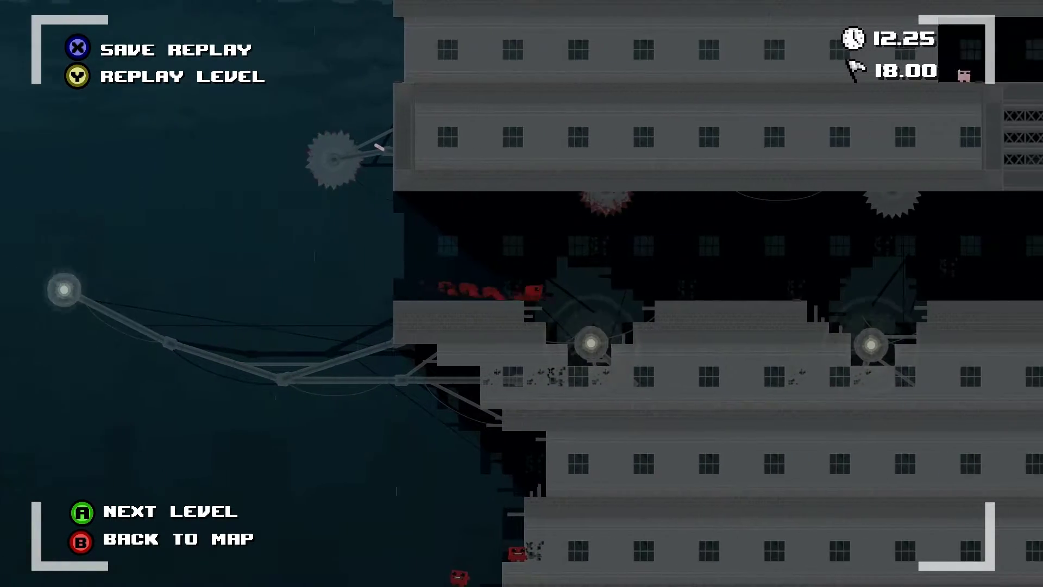
pyautogui.press('Return')
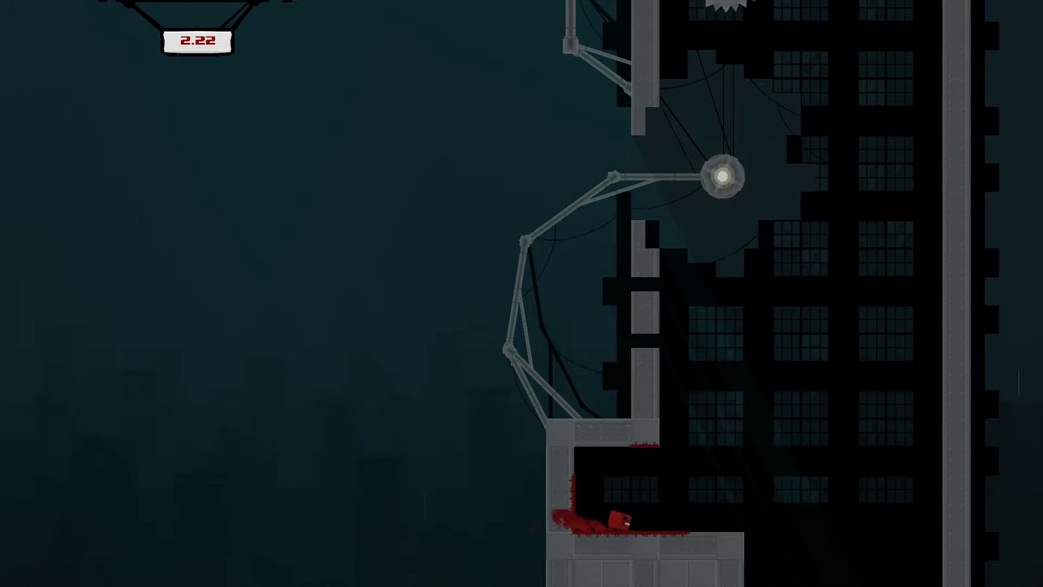
# - Wall-jump up the tower's shaft between the saw blades
pyautogui.press('space')
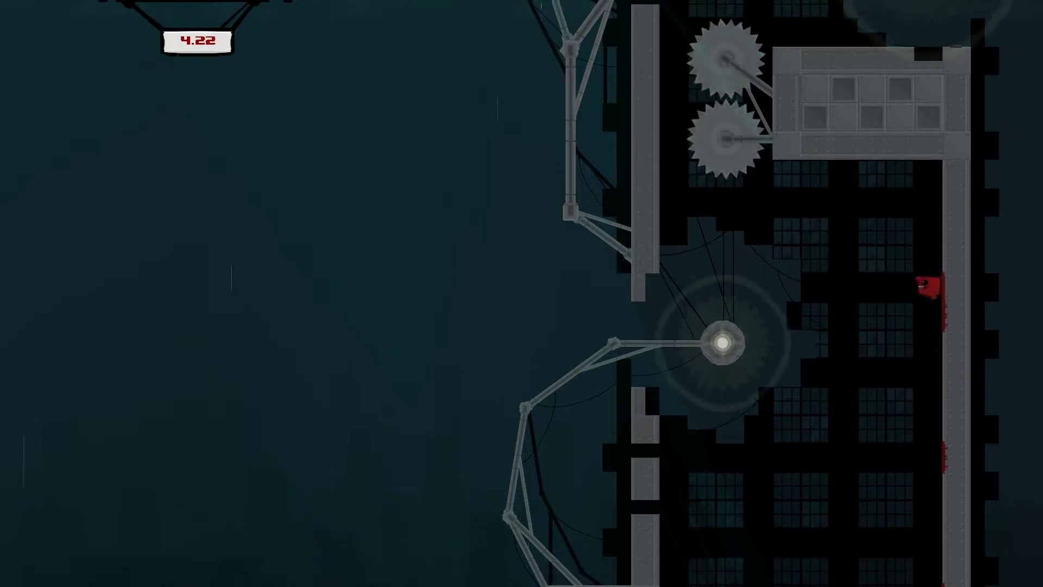
pyautogui.press('space')
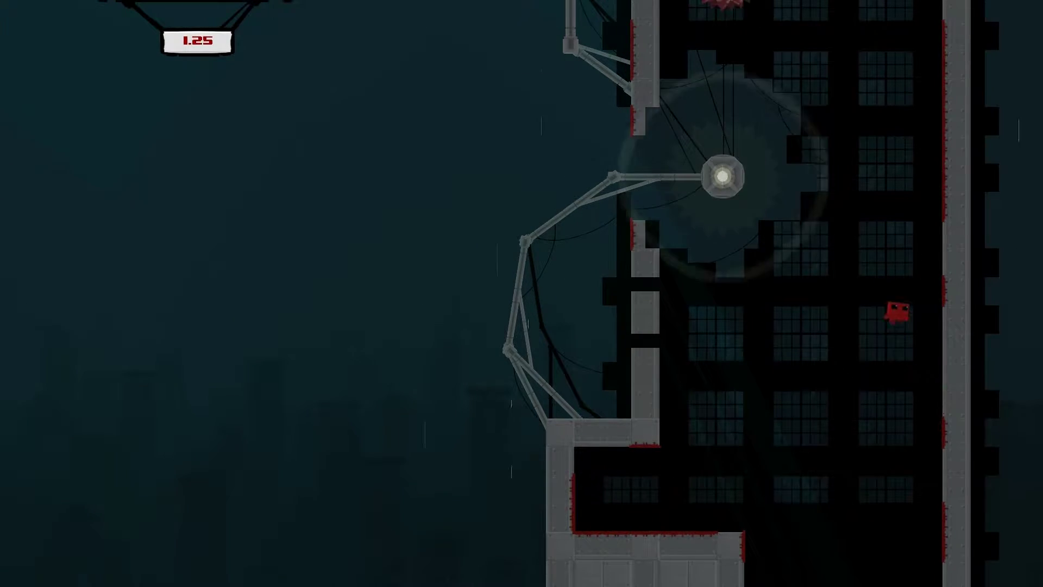
pyautogui.press('space')
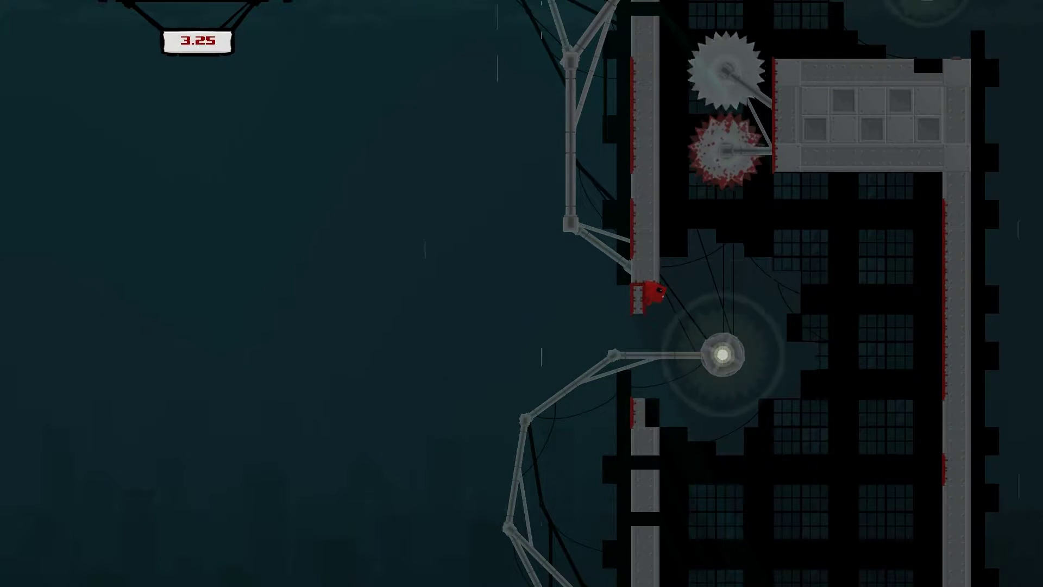
pyautogui.press('space')
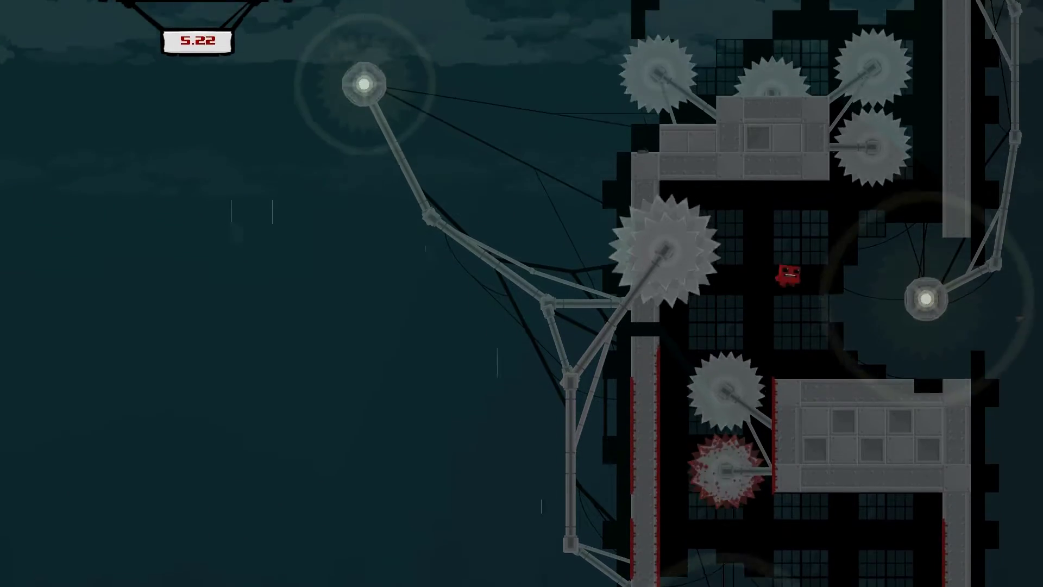
pyautogui.press('space')
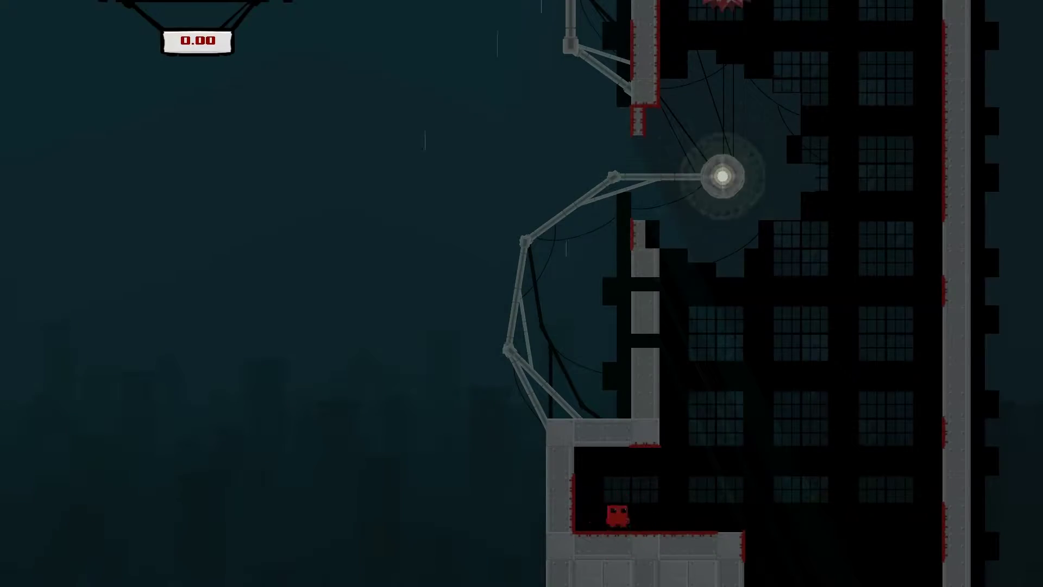
pyautogui.press('space')
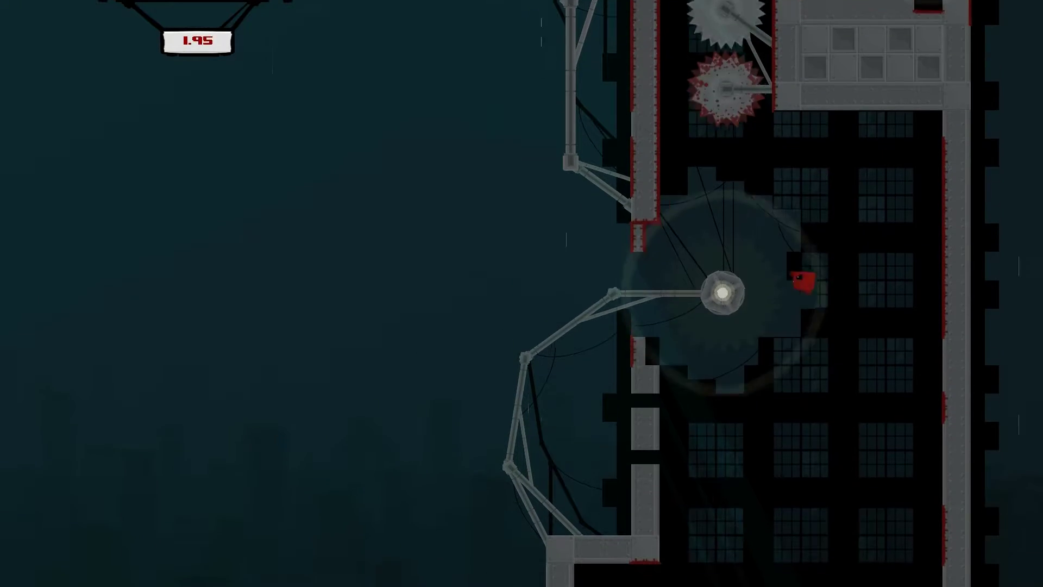
# - Cross the block past the saws and leap from the light fixture up and left
pyautogui.press('Left')
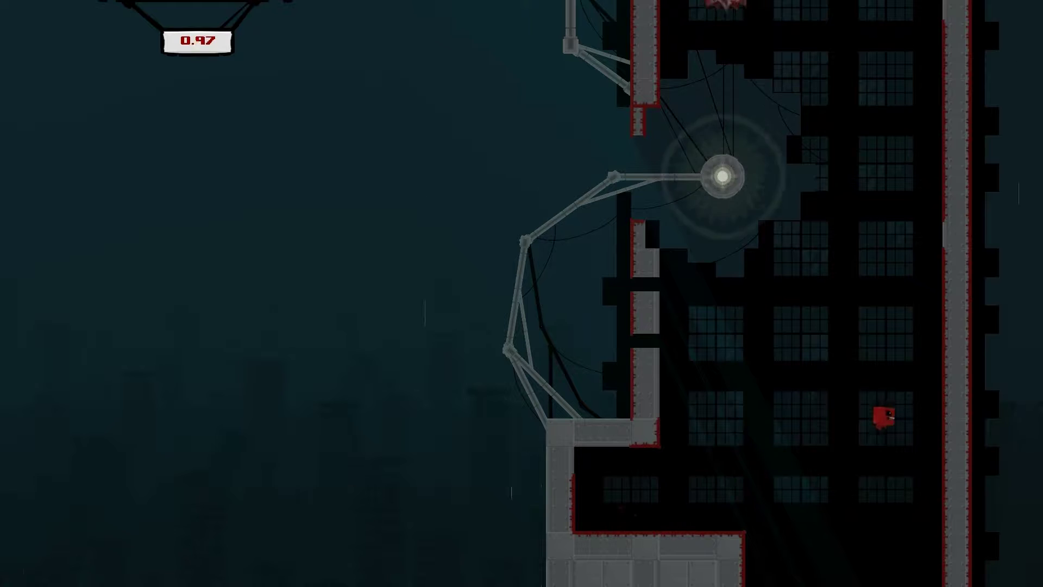
pyautogui.press('Left')
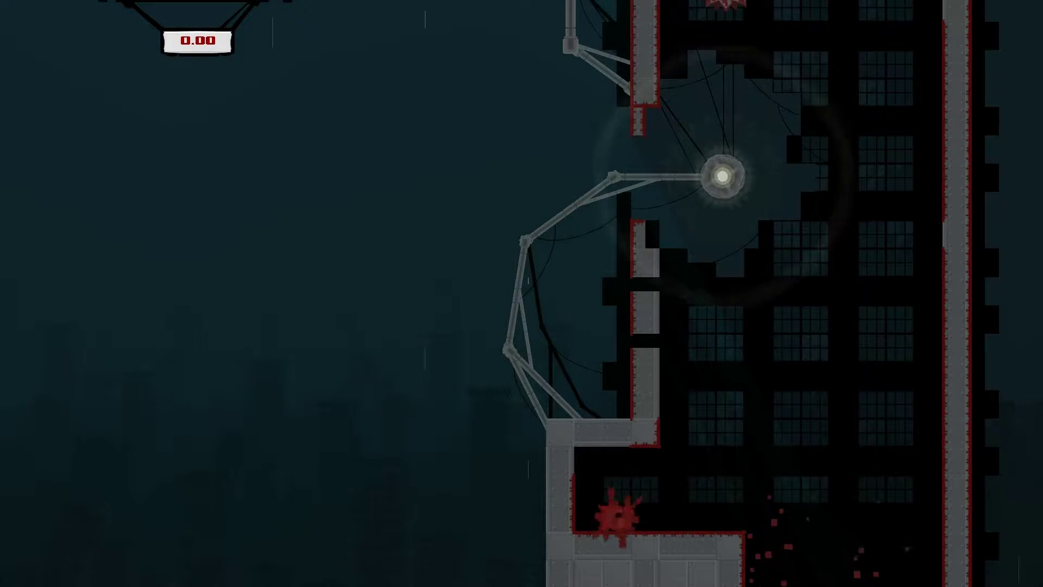
pyautogui.press('Right')
pyautogui.press('space')
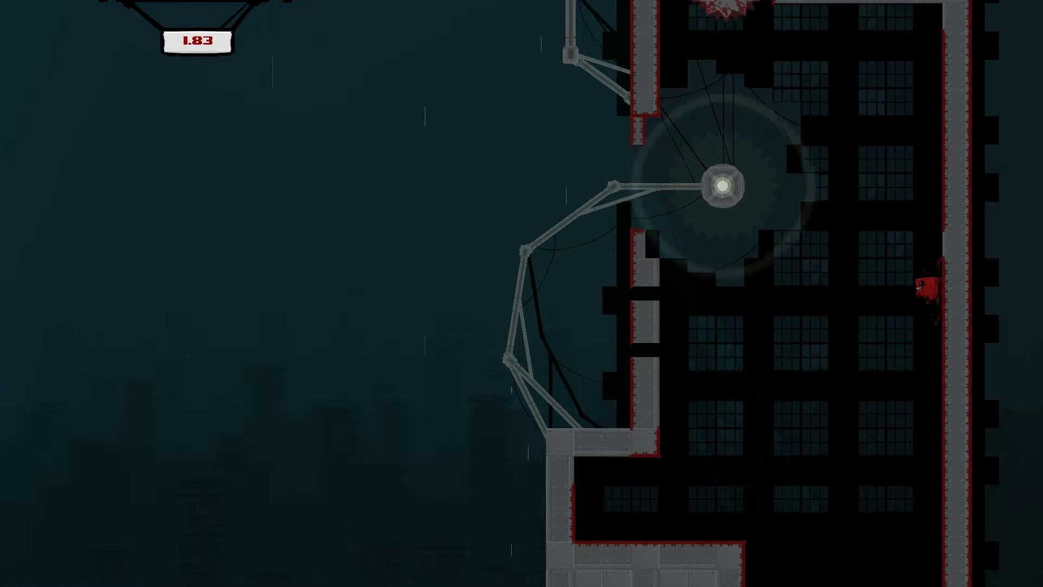
pyautogui.press('Left')
pyautogui.press('space')
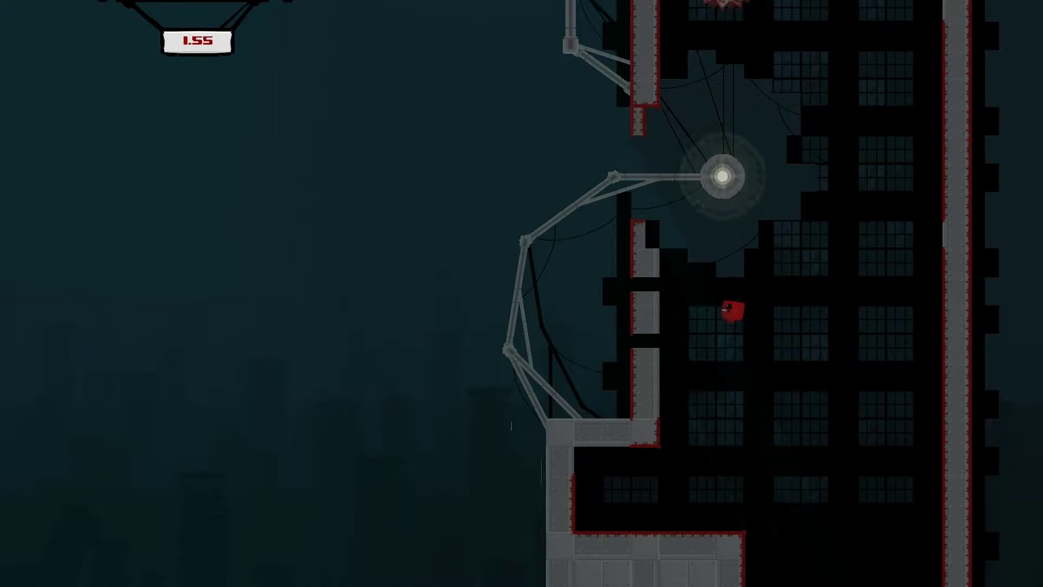
pyautogui.press('space')
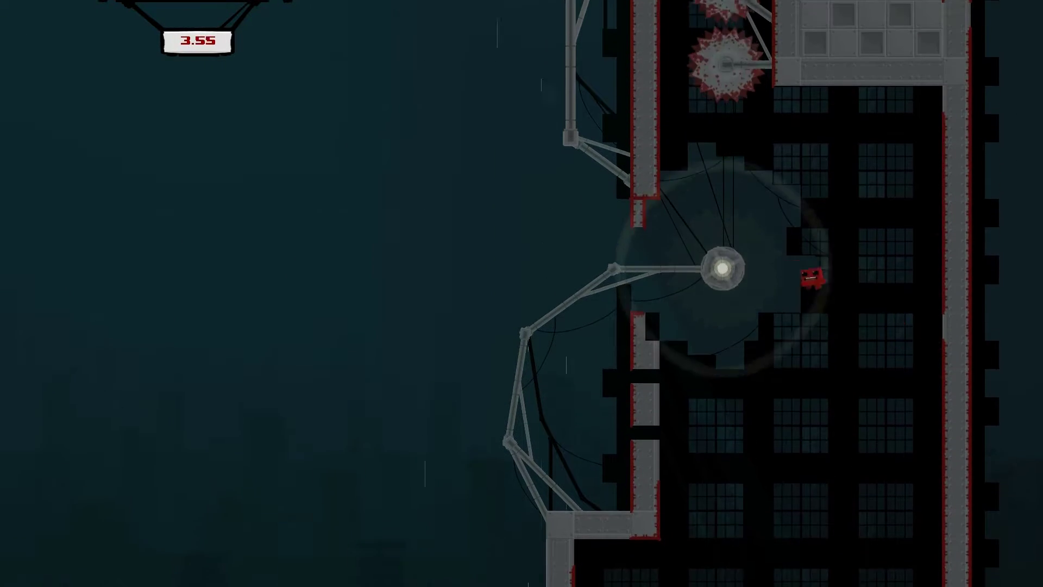
pyautogui.press('Left')
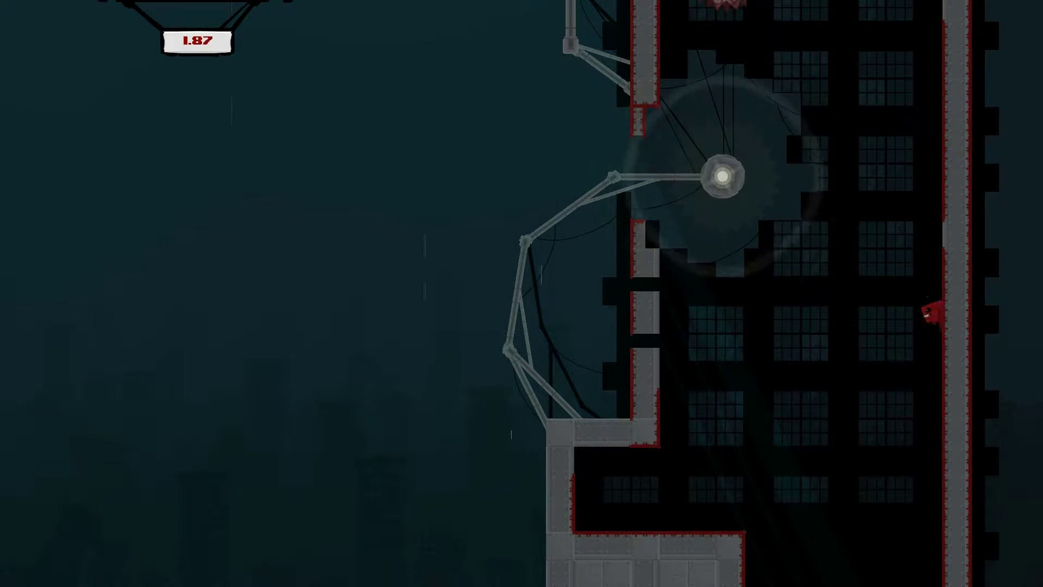
# - Drop to the lower floor, cross the tower and wall-jump off its left side
pyautogui.press('space')
pyautogui.press('Left')
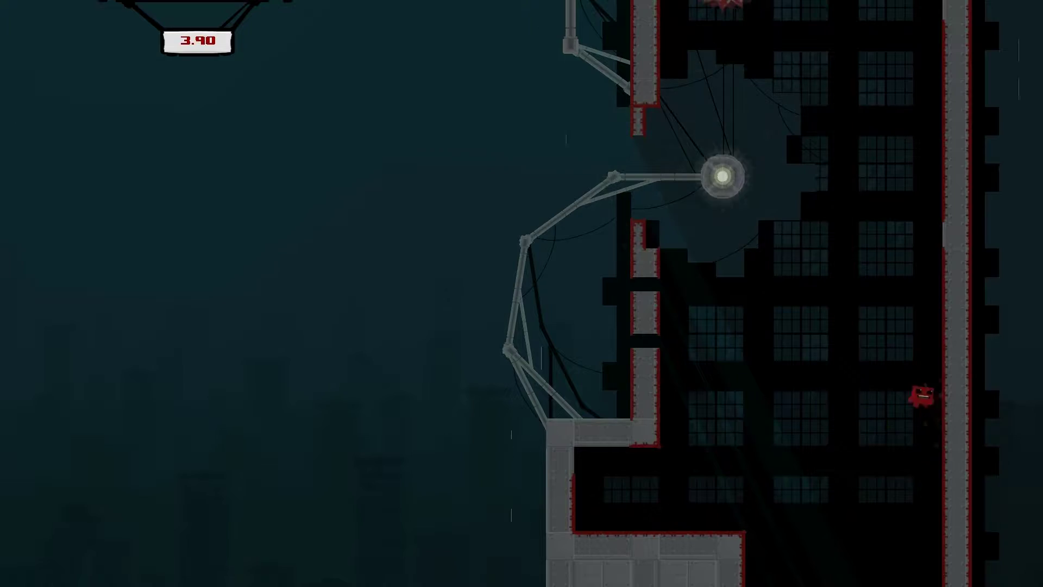
pyautogui.press('space')
pyautogui.press('Left')
pyautogui.press('Right')
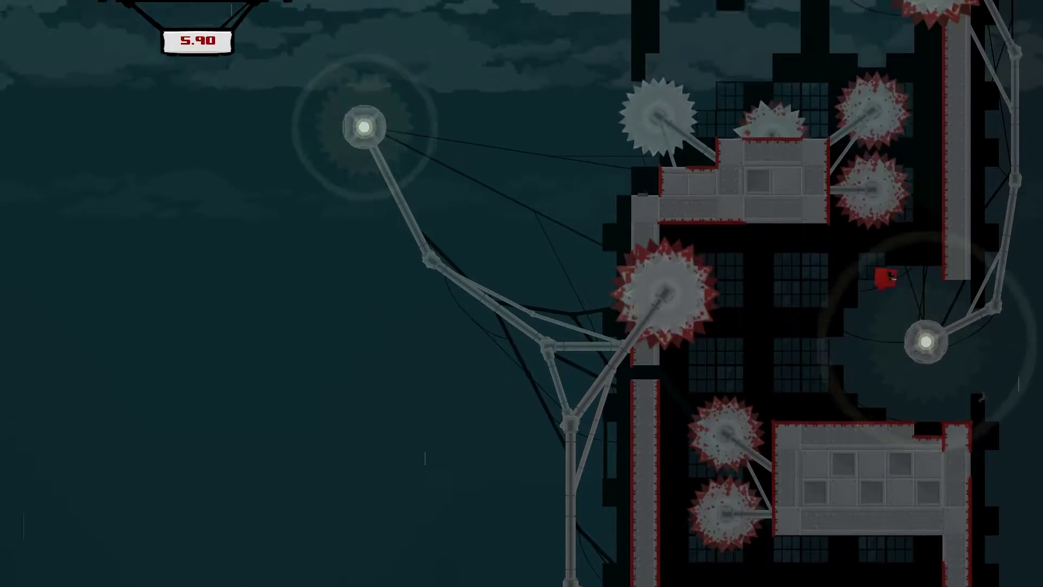
pyautogui.press('space')
pyautogui.press('Left')
pyautogui.press('space')
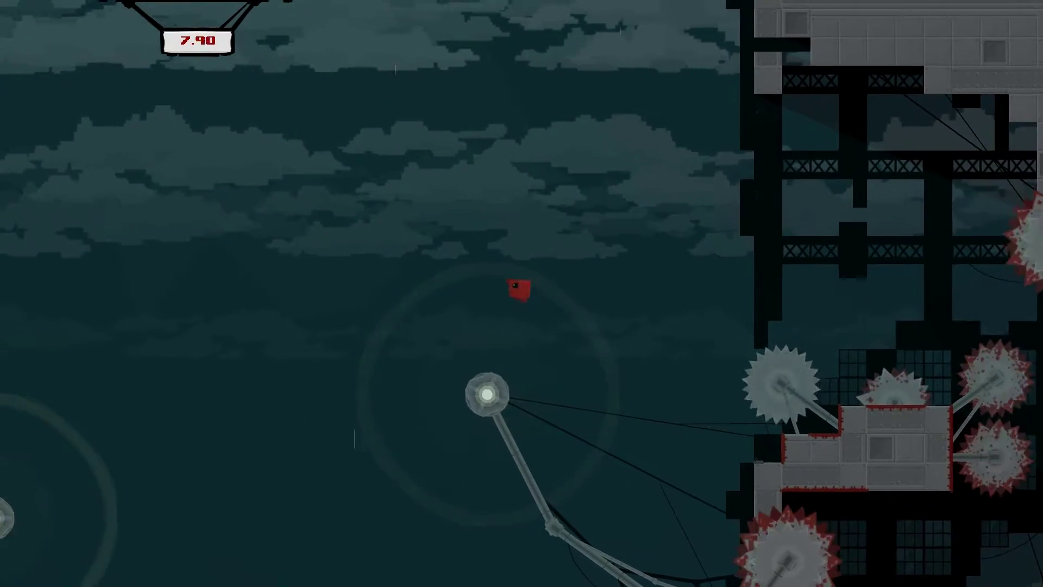
# - Wall-jump up the inner tower wall and fly left through the sky toward the left tower
pyautogui.press('Left')
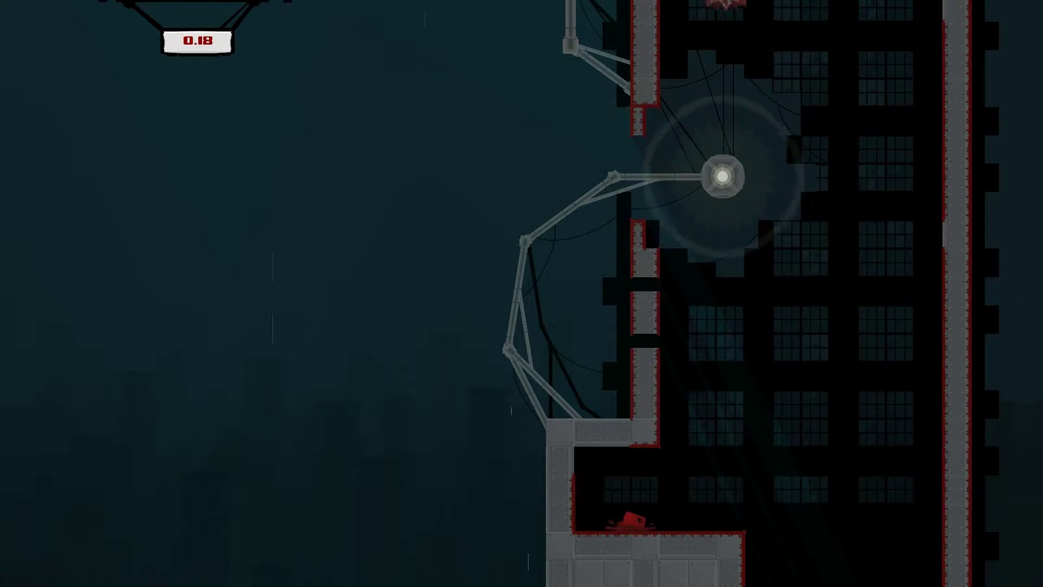
pyautogui.press('Left')
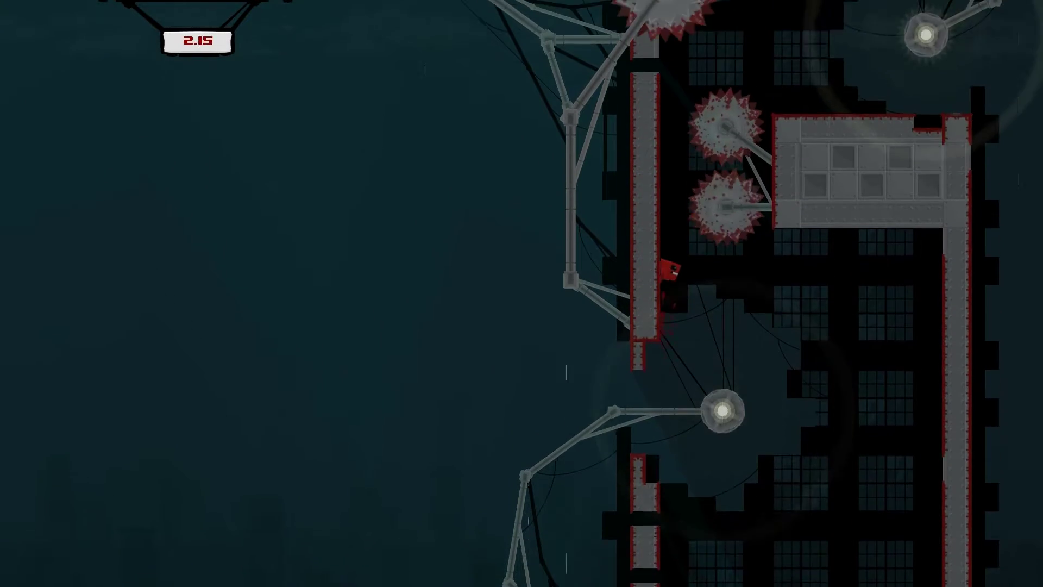
pyautogui.press('space')
pyautogui.press('Right')
pyautogui.press('space')
pyautogui.press('Left')
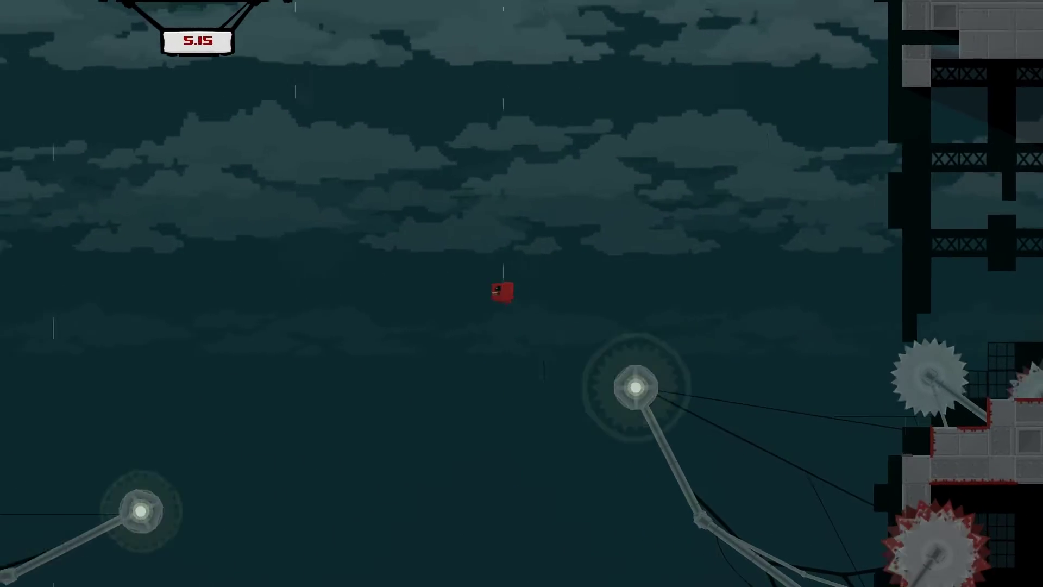
pyautogui.press('Left')
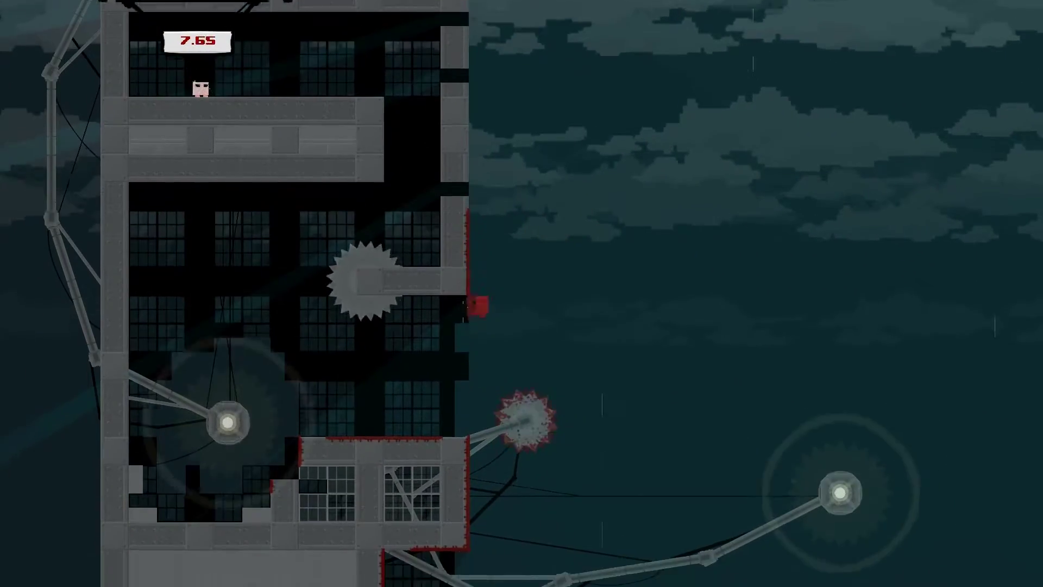
# - Land on the left tower's ledge and wall-jump to the top floor beside Bandage Girl
pyautogui.press('Left')
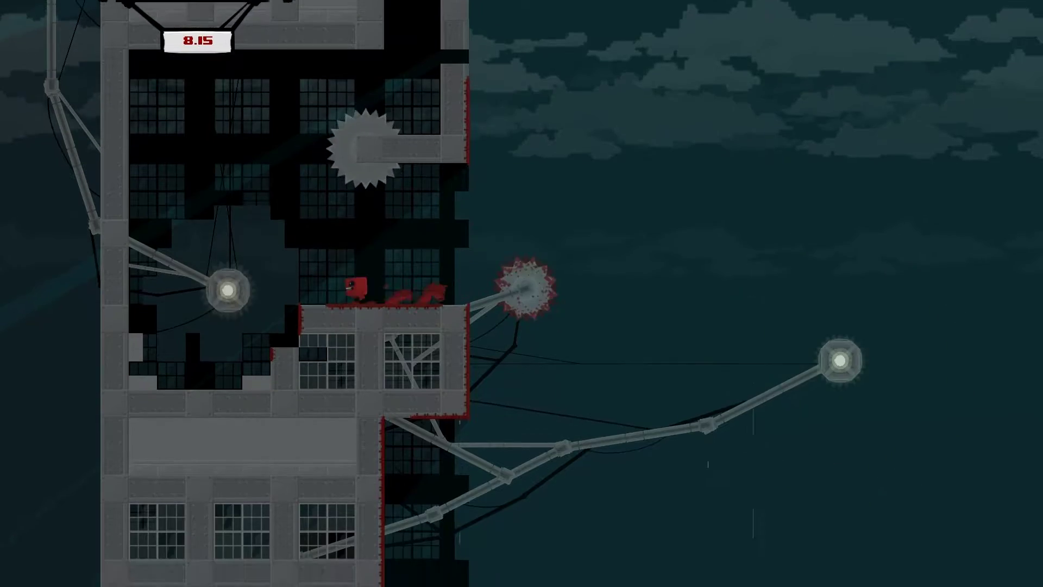
pyautogui.press('space')
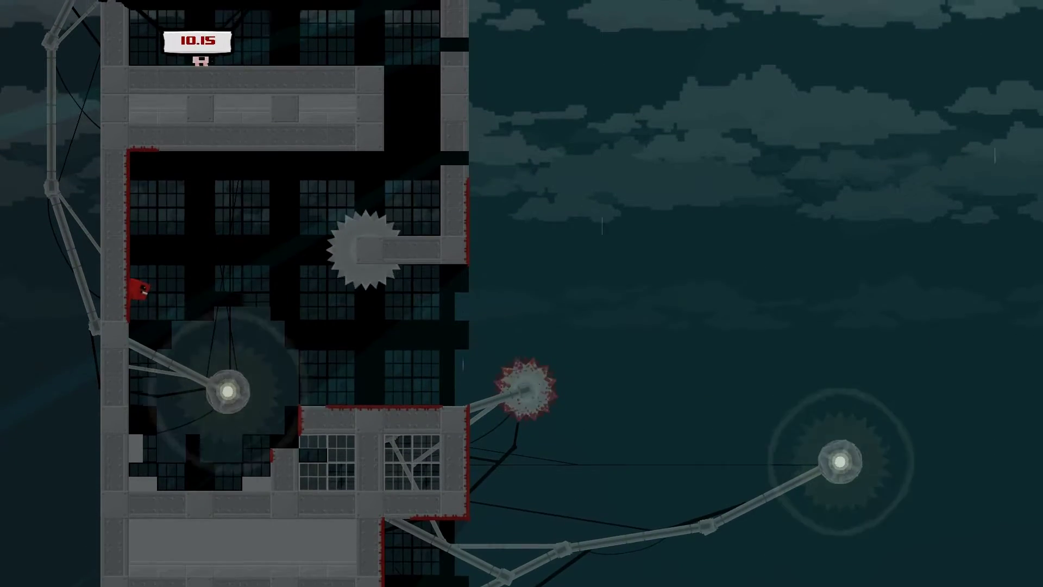
pyautogui.press('space')
pyautogui.press('Right')
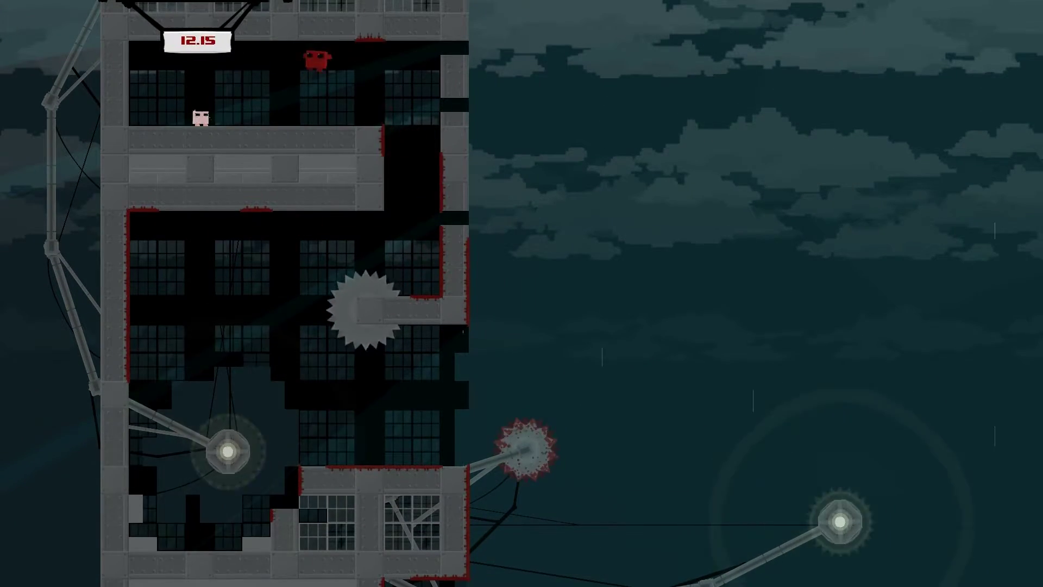
pyautogui.press('Left')
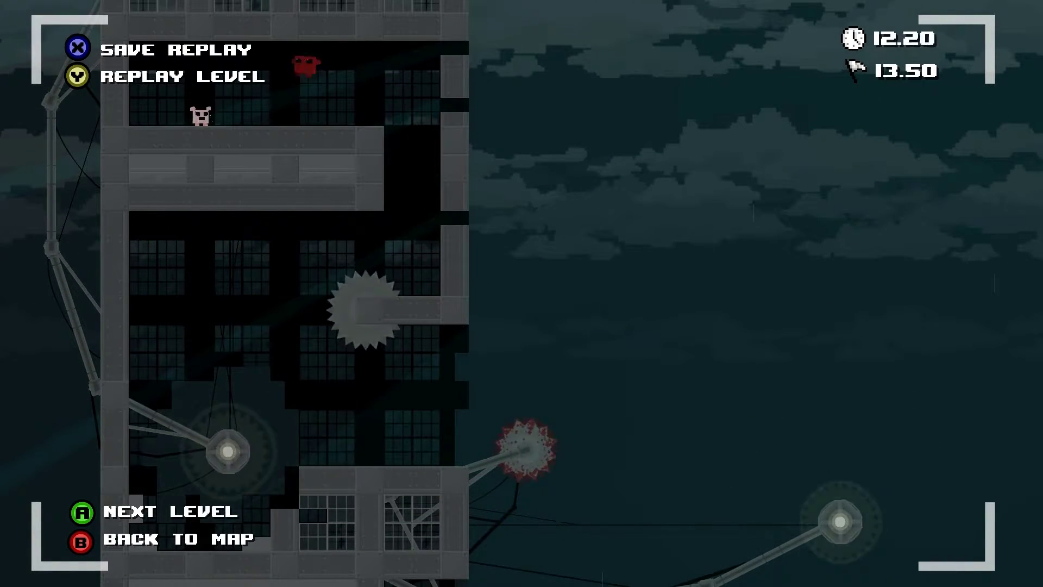
# - Choose Next Level on the 5-4 results screen to start 5-5 Panic Switch
pyautogui.press('Return')
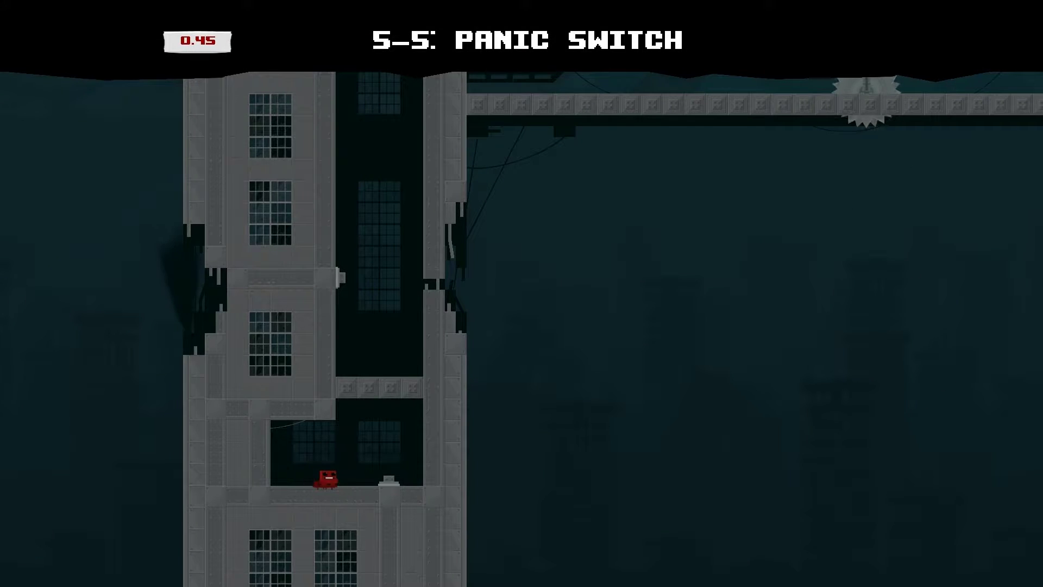
# - Jump from the starting floor, wall-jump up the dark shaft and leap onto the bridge
pyautogui.press('space')
pyautogui.press('Right')
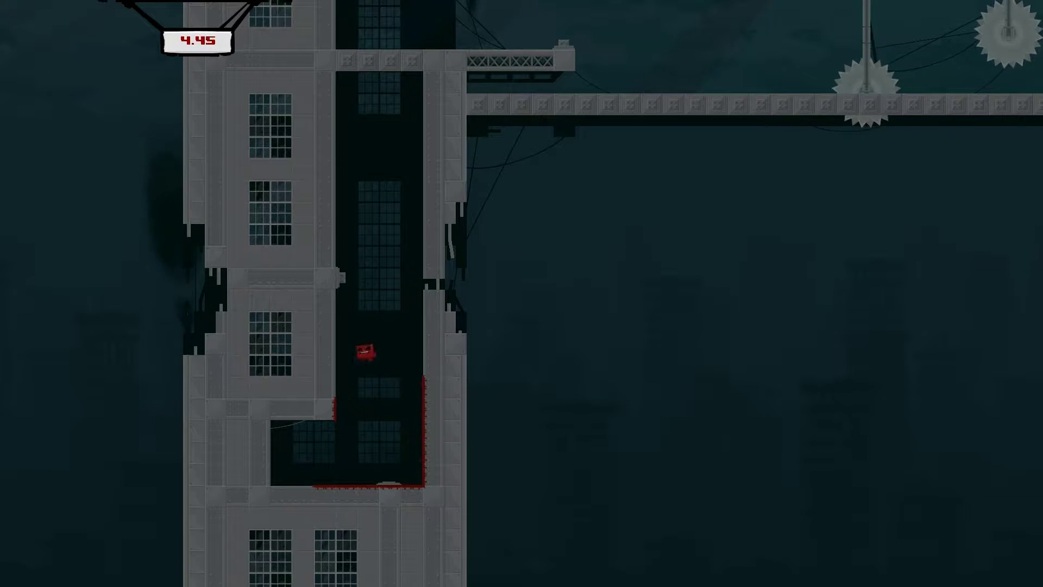
pyautogui.press('space')
pyautogui.press('space')
pyautogui.press('space')
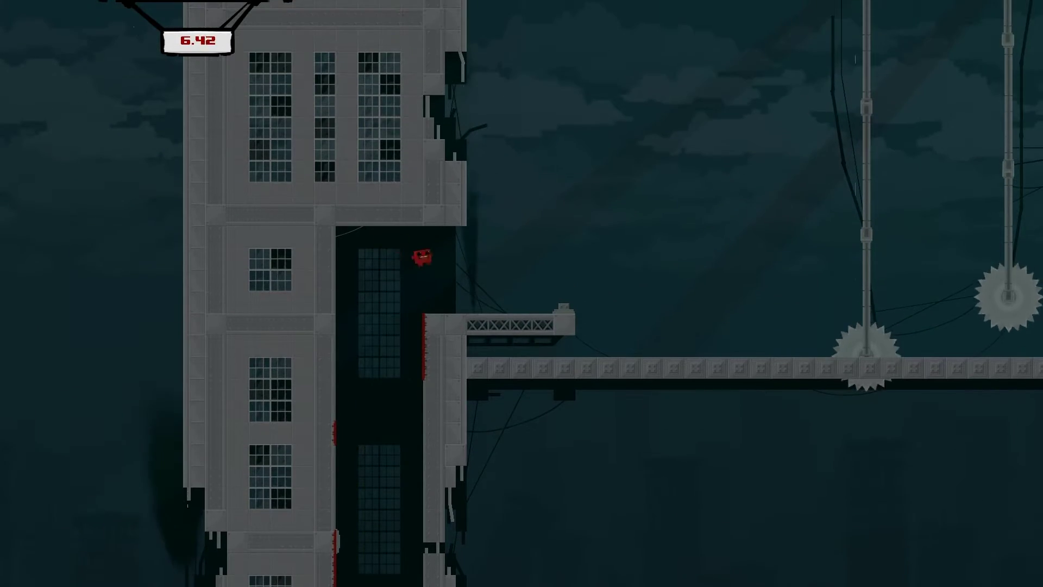
pyautogui.press('Right')
pyautogui.press('space')
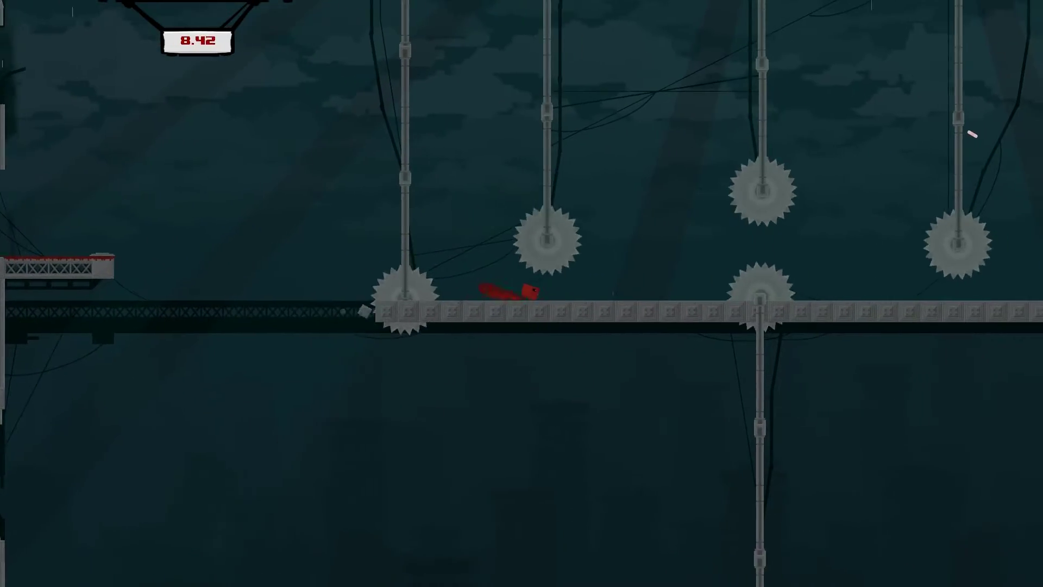
pyautogui.press('space')
pyautogui.press('space')
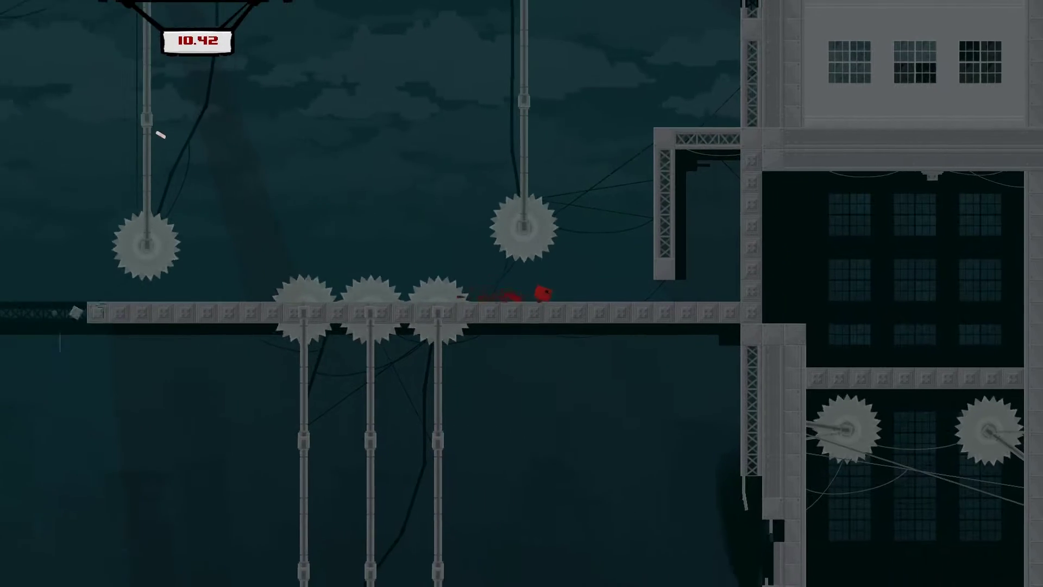
# - Run the crumbling bridge, climb the building wall and wall-jump up its far wall
pyautogui.press('Right')
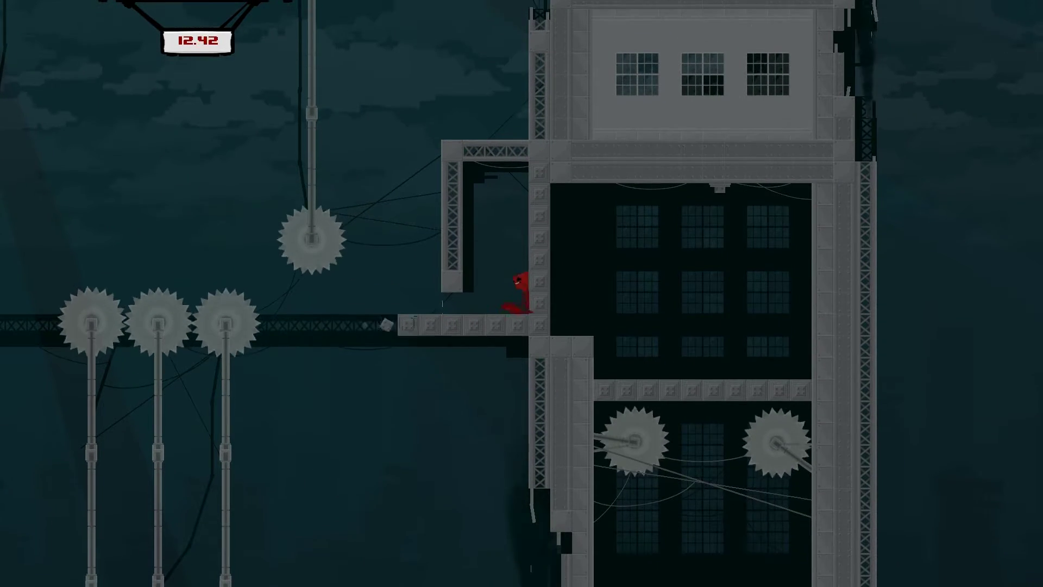
pyautogui.press('space')
pyautogui.press('Right')
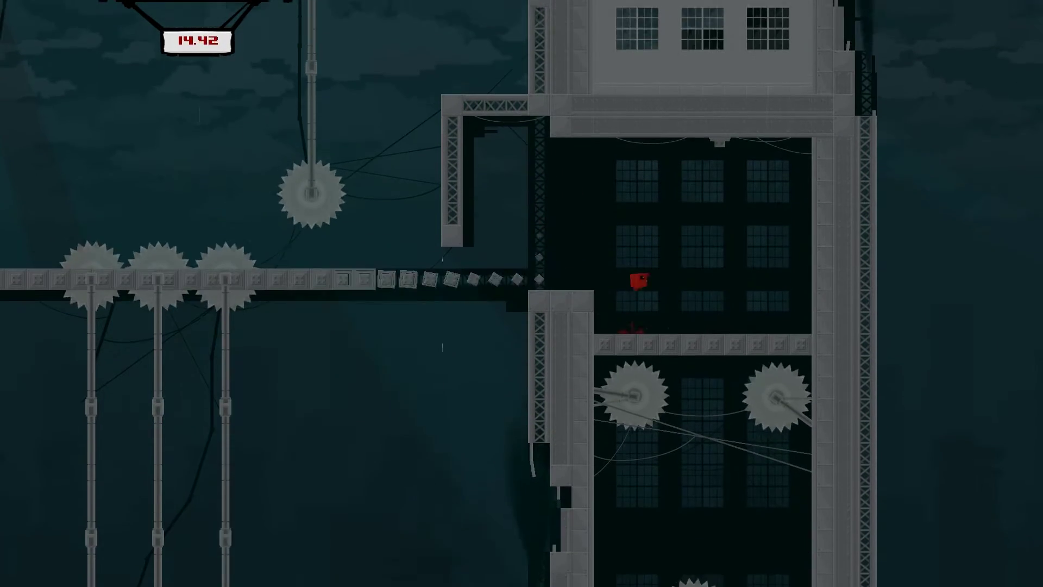
pyautogui.press('space')
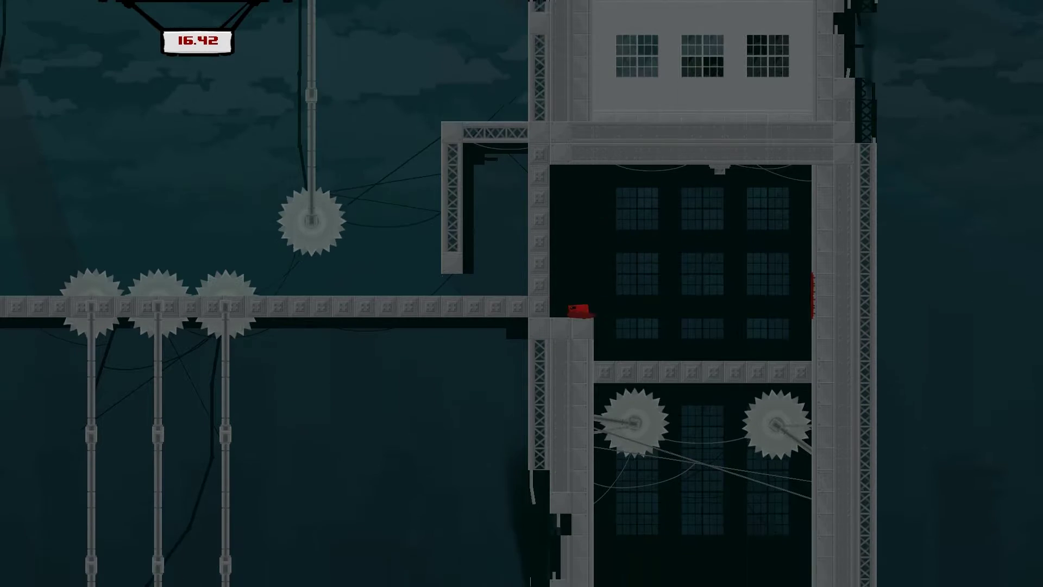
pyautogui.press('Right')
pyautogui.press('space')
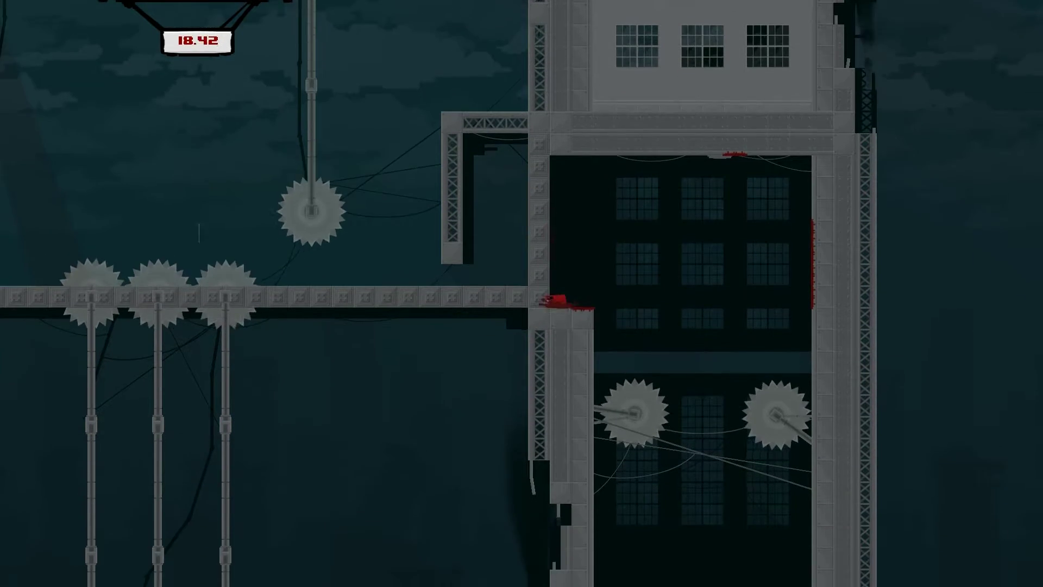
# - Drop down the shaft, wall-jump up to the right ledge and jump a bridge saw
pyautogui.press('space')
pyautogui.press('Right')
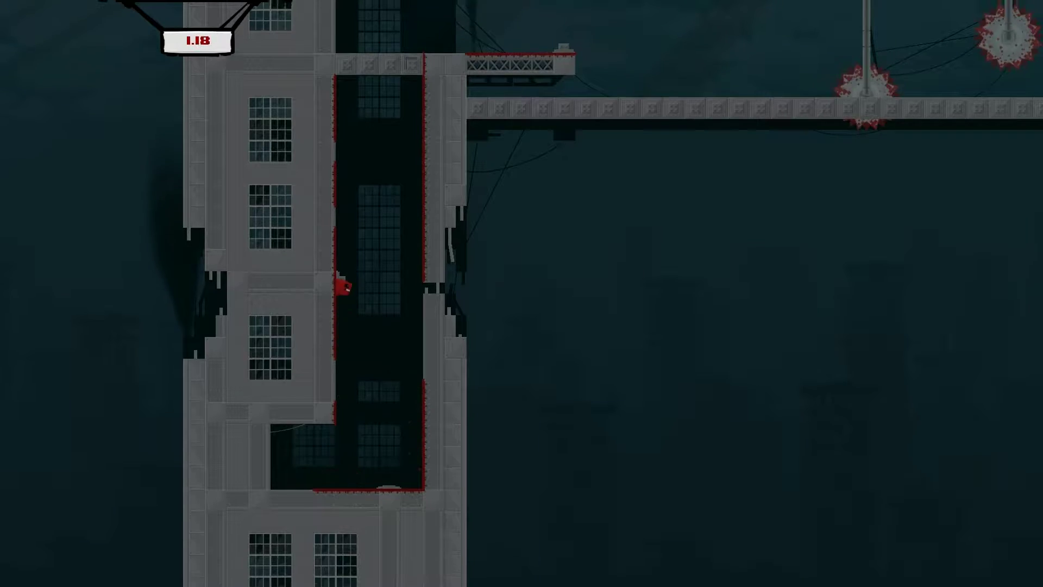
pyautogui.press('space')
pyautogui.press('space')
pyautogui.press('Right')
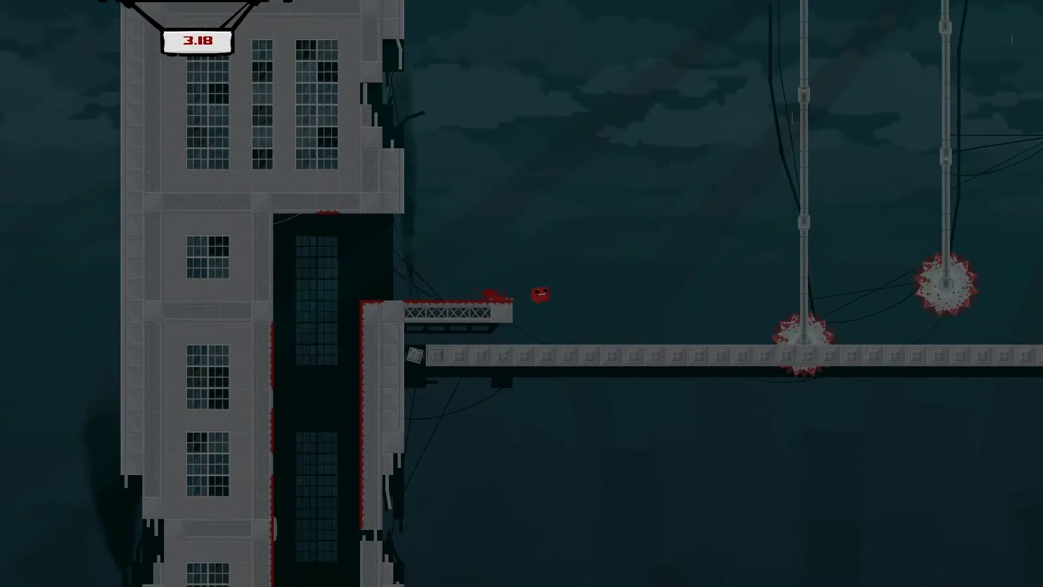
pyautogui.press('Right')
pyautogui.press('space')
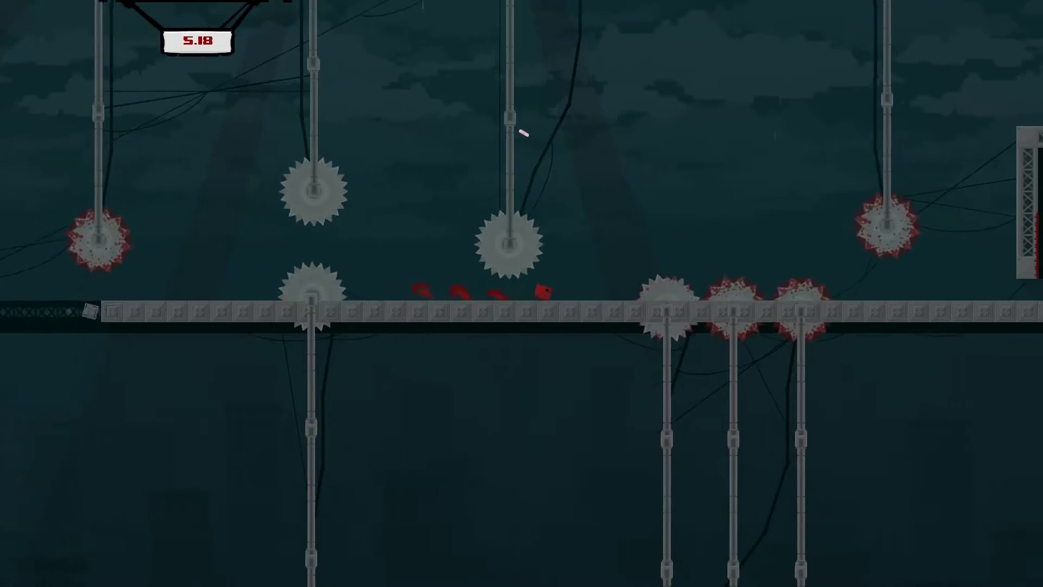
# - Dodge the saws to the building wall and fall through the interior toward Bandage Girl
pyautogui.press('Right')
pyautogui.press('space')
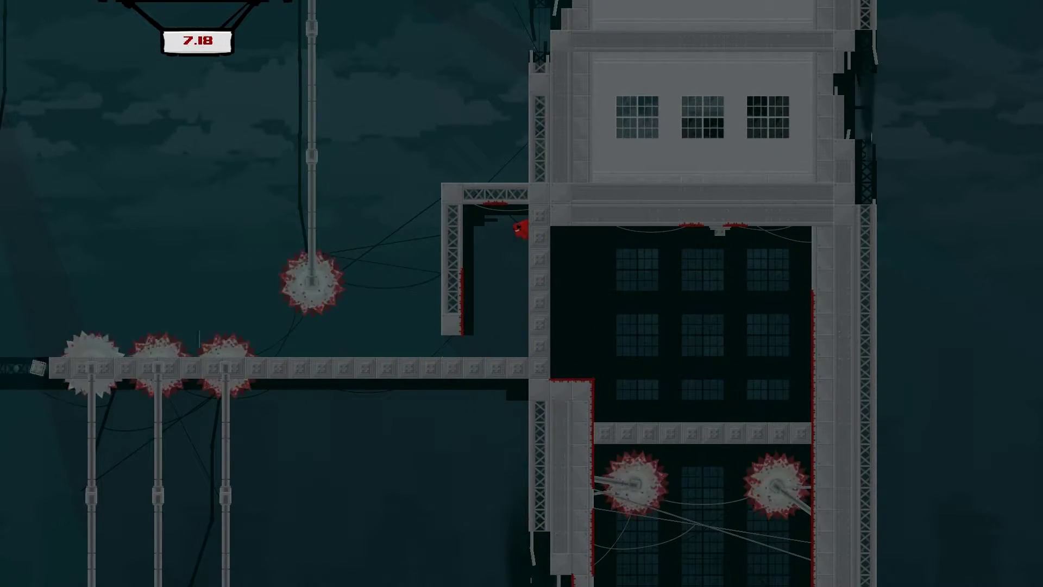
pyautogui.press('Right')
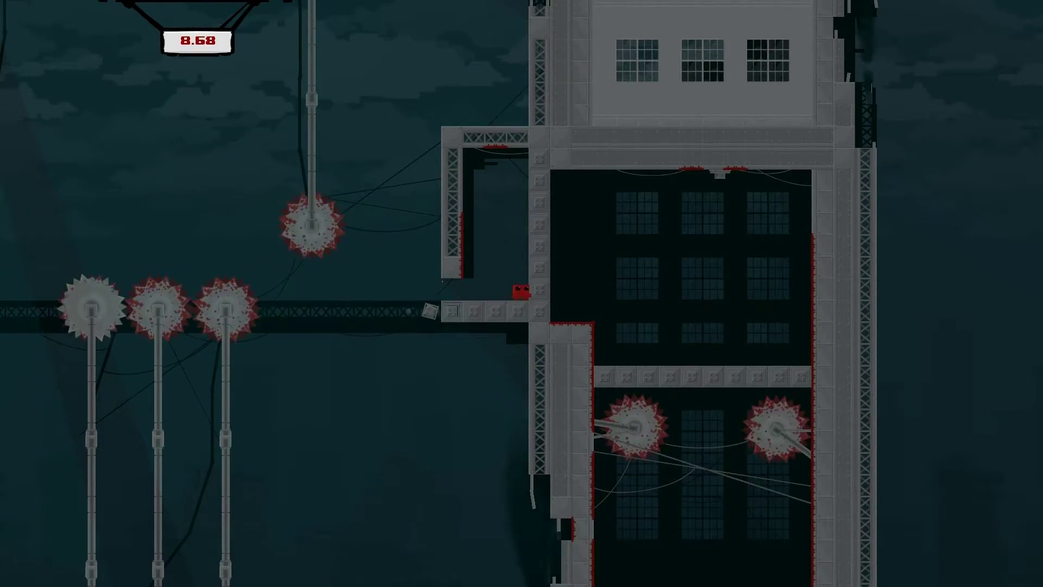
pyautogui.press('space')
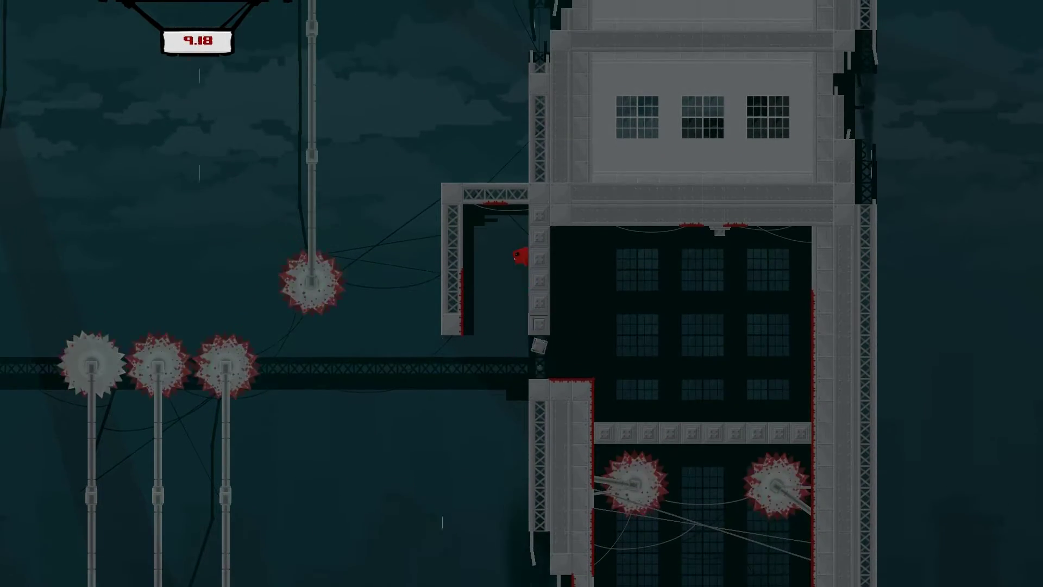
pyautogui.press('Right')
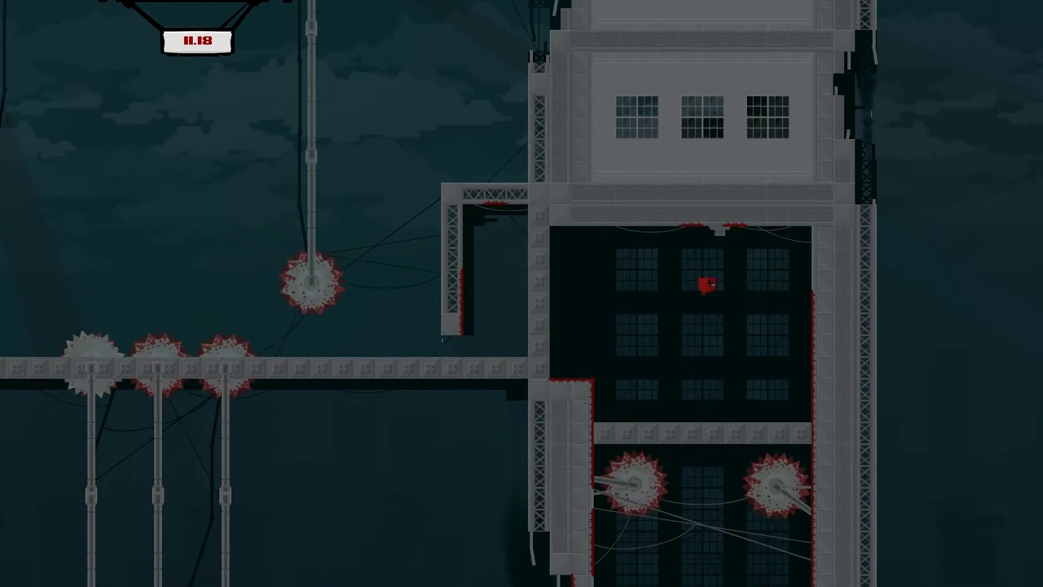
pyautogui.press('Right')
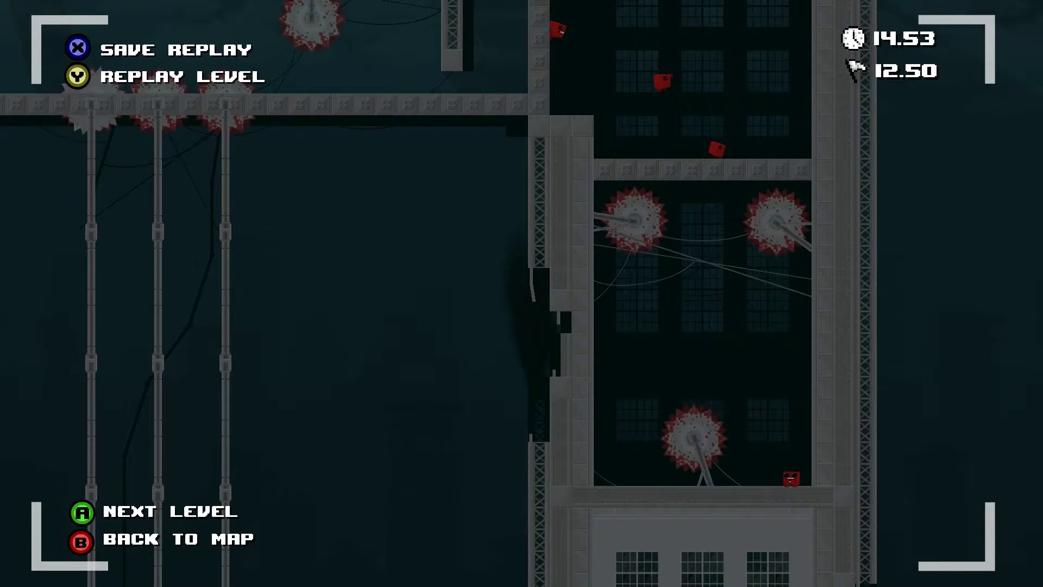
# - Choose Next Level on the 5-5 results screen to start 5-6 Left Behind
pyautogui.press('Return')
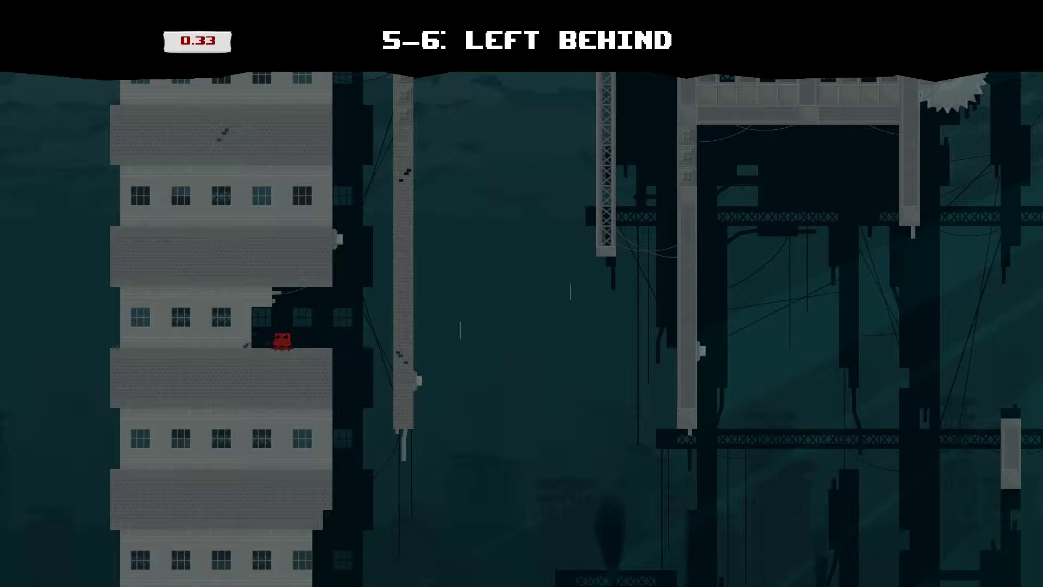
# - Wall-jump repeatedly up the gap beside the pillar
pyautogui.press('Right')
pyautogui.press('space')
pyautogui.press('space')
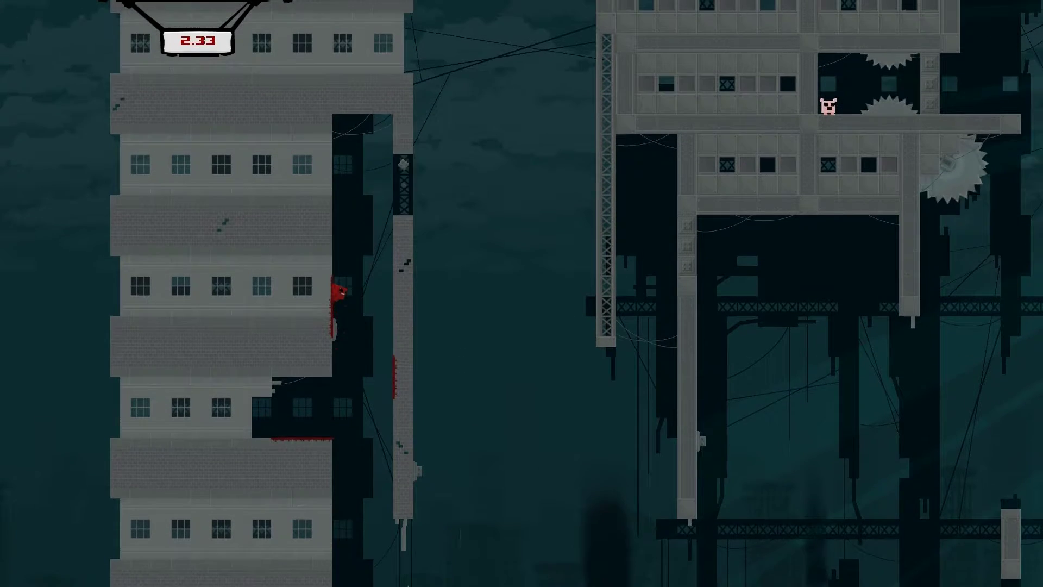
pyautogui.press('space')
pyautogui.press('space')
pyautogui.press('space')
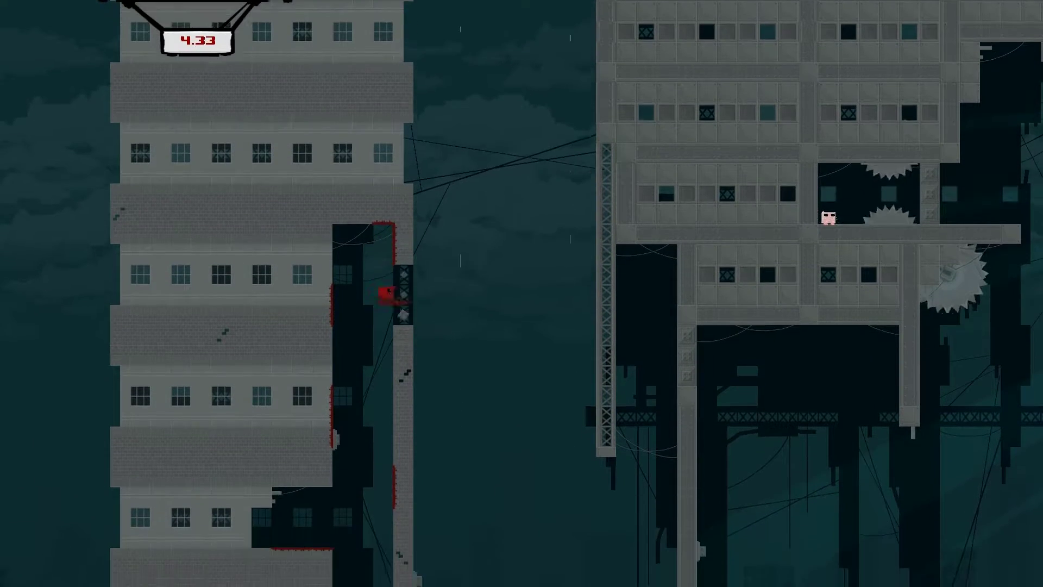
pyautogui.press('space')
pyautogui.press('space')
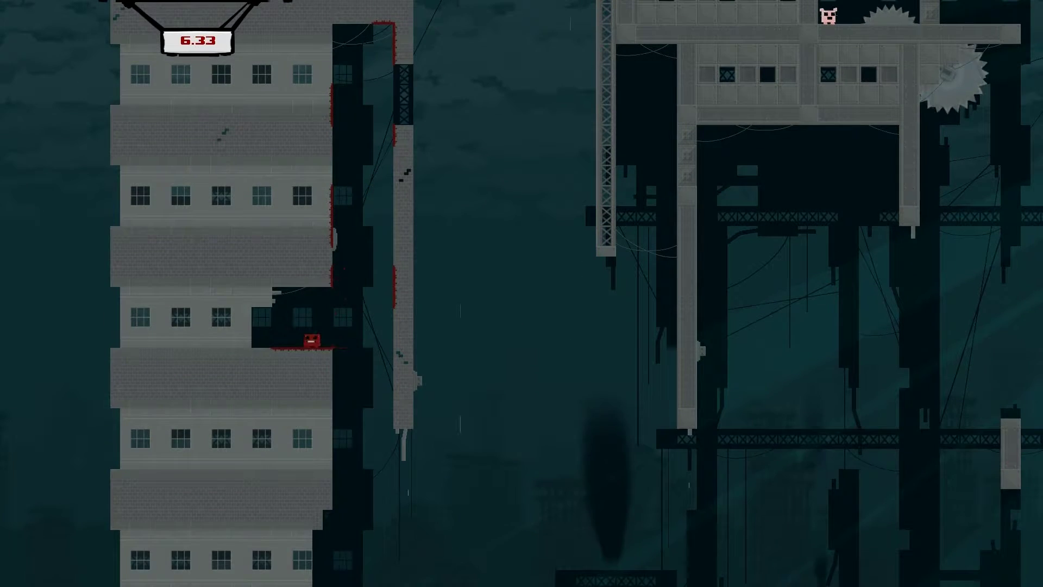
pyautogui.press('space')
pyautogui.press('space')
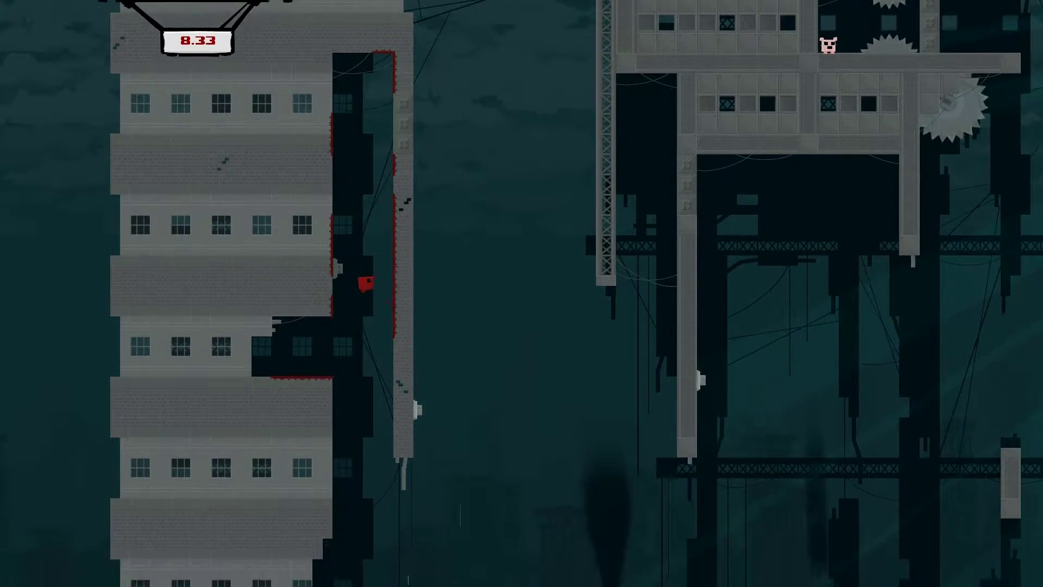
pyautogui.press('space')
pyautogui.press('space')
pyautogui.press('space')
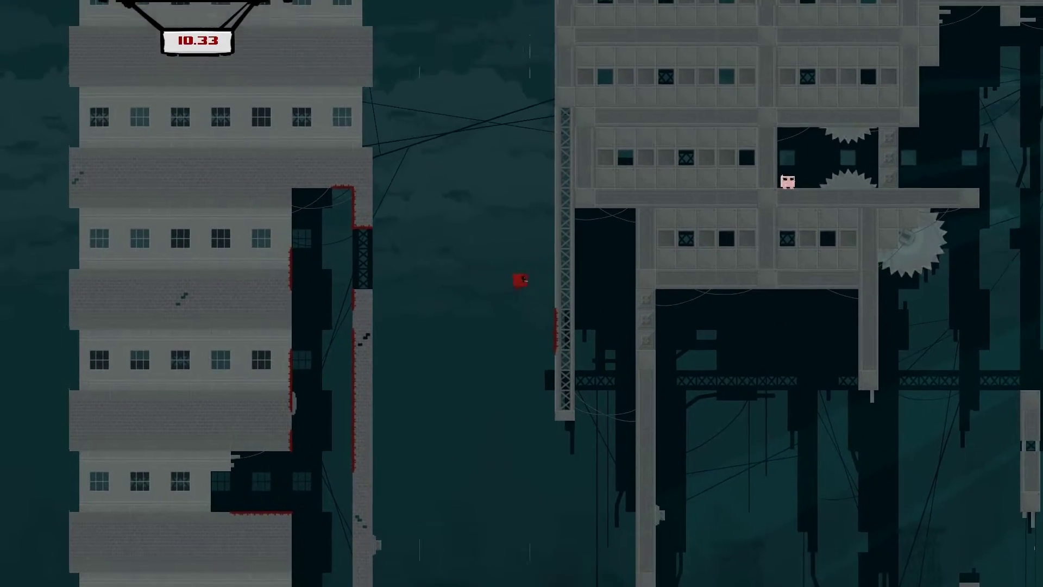
# - Bounce off the right building's wall, run off the girder and wall-jump onto the left tower
pyautogui.press('space')
pyautogui.press('space')
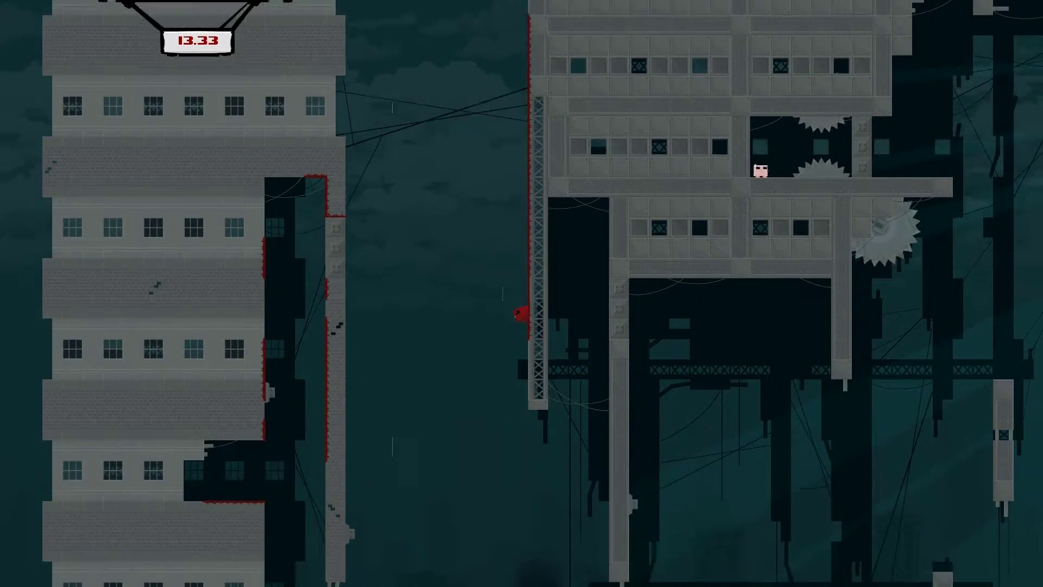
pyautogui.press('space')
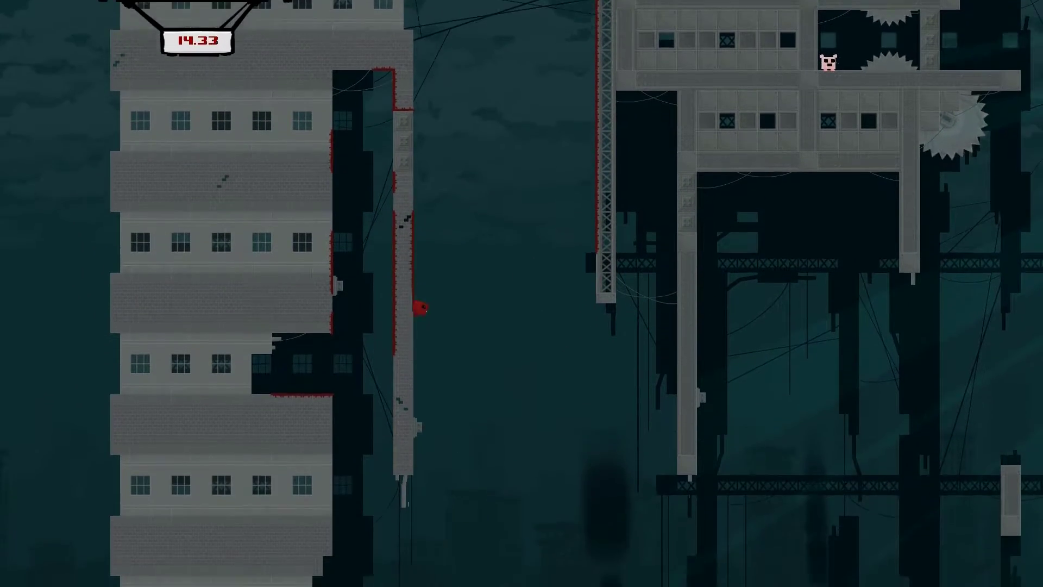
pyautogui.press('space')
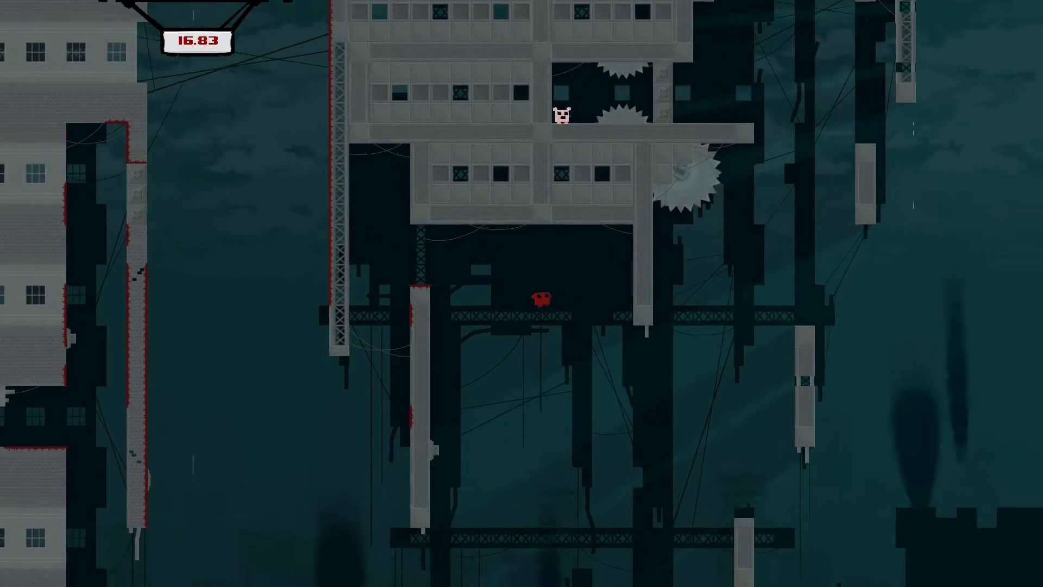
pyautogui.press('Right')
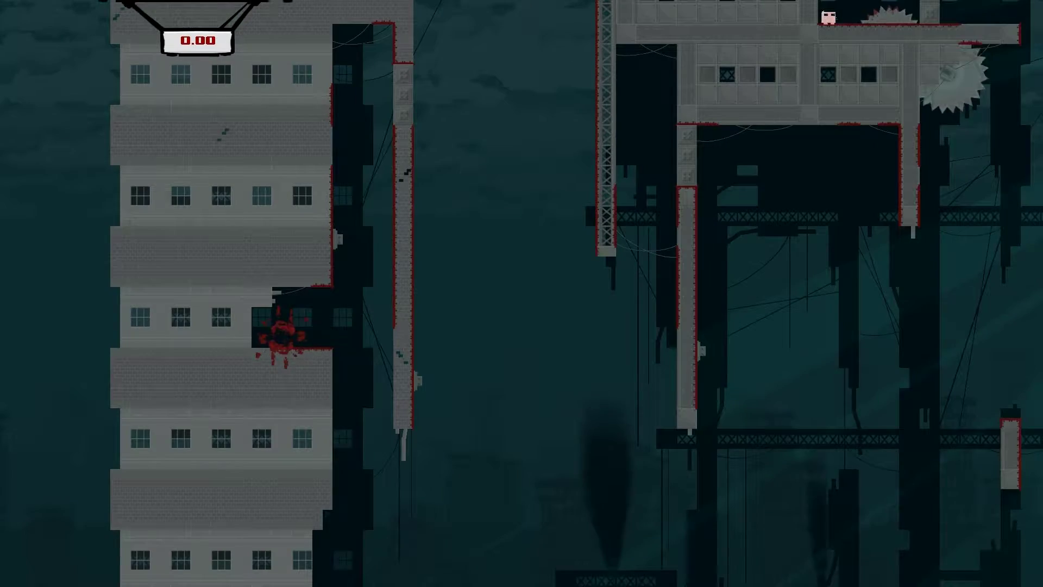
pyautogui.press('space')
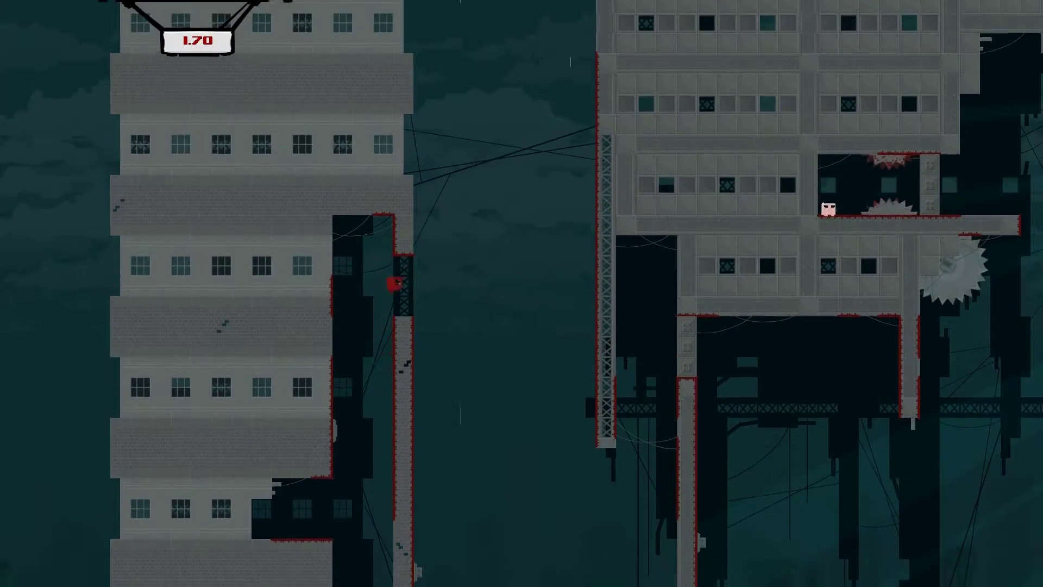
# - Leap from the left tower across the gap, steering the fall toward the right tower
pyautogui.press('Right')
pyautogui.press('Left')
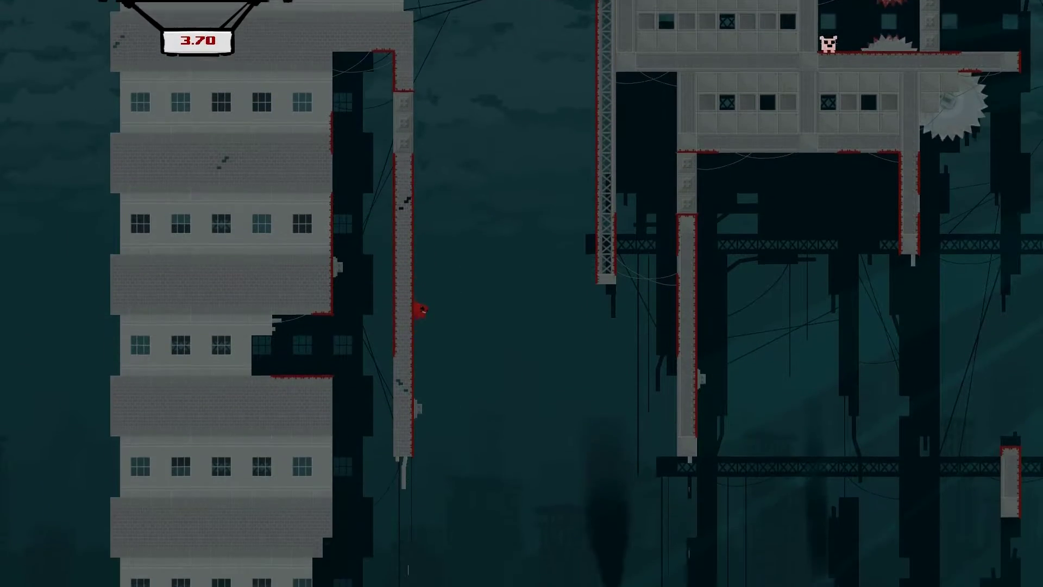
pyautogui.press('space')
pyautogui.press('Right')
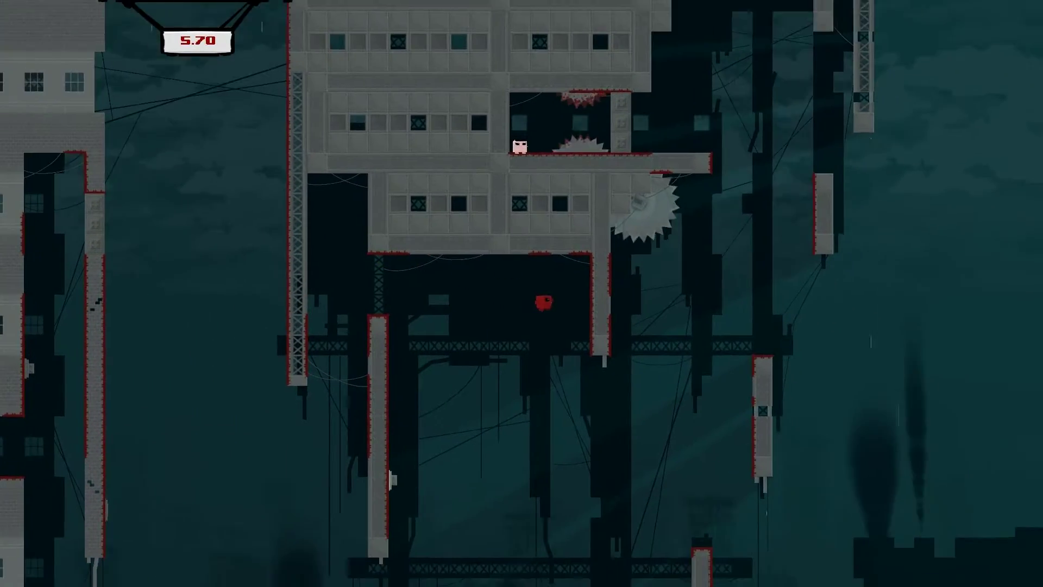
pyautogui.press('Left')
pyautogui.press('Right')
pyautogui.press('space')
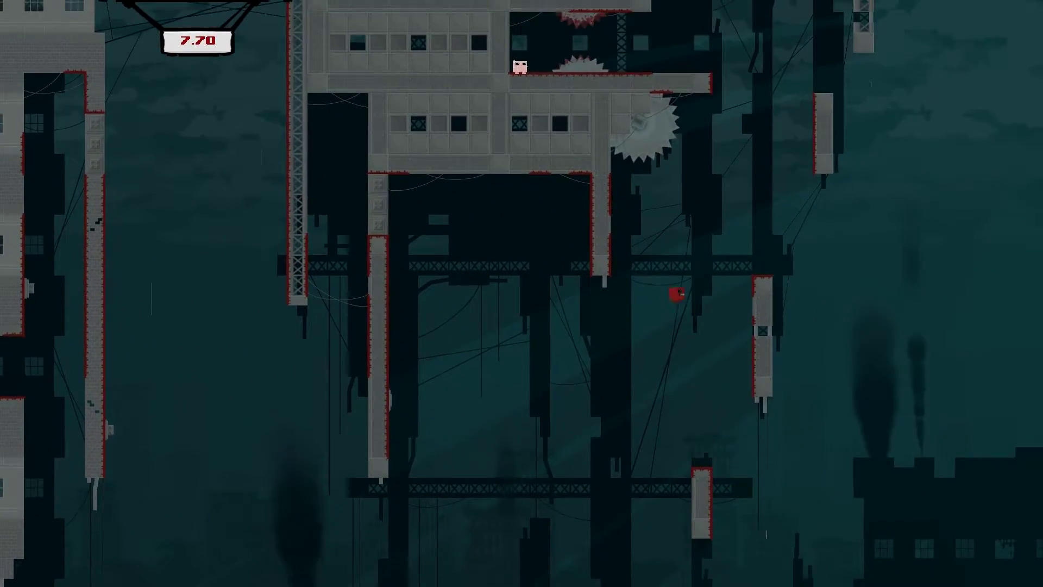
# - Wall-jump up to Bandage Girl's ledge, clearing Left Behind at 11.47, then load The Fallen
pyautogui.press('space')
pyautogui.press('space')
pyautogui.press('Right')
pyautogui.press('Left')
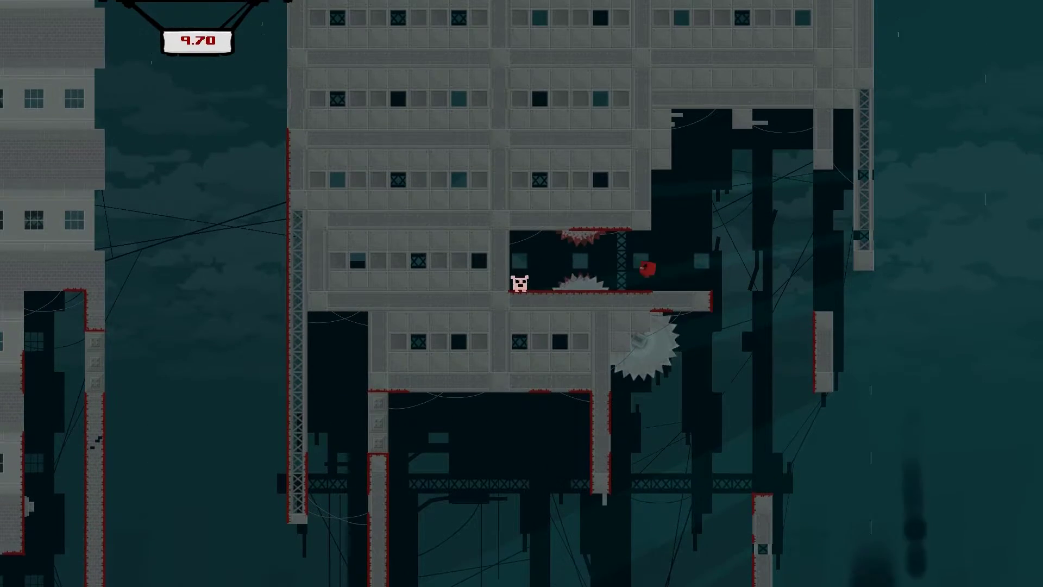
pyautogui.press('Left')
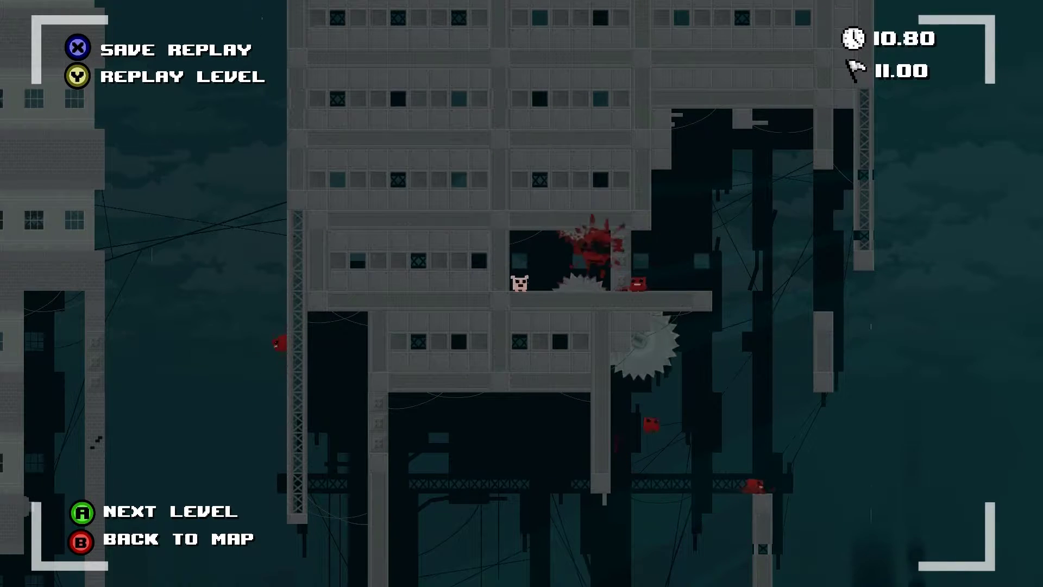
pyautogui.press('Return')
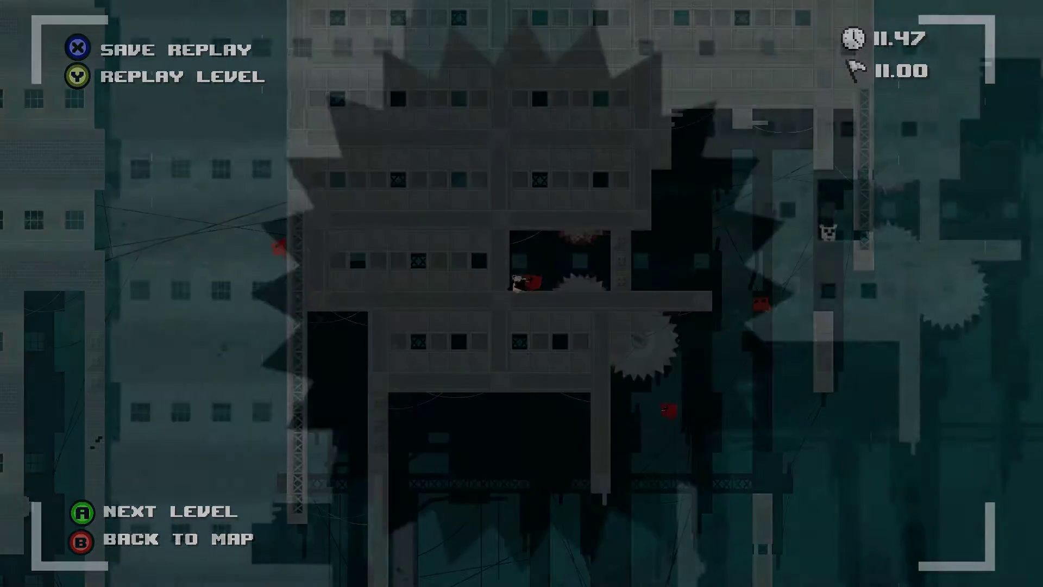
# - Jump from the rooftop to the tall building, climb toward the right-wall ledge, then drop left
pyautogui.press('Right')
pyautogui.press('space')
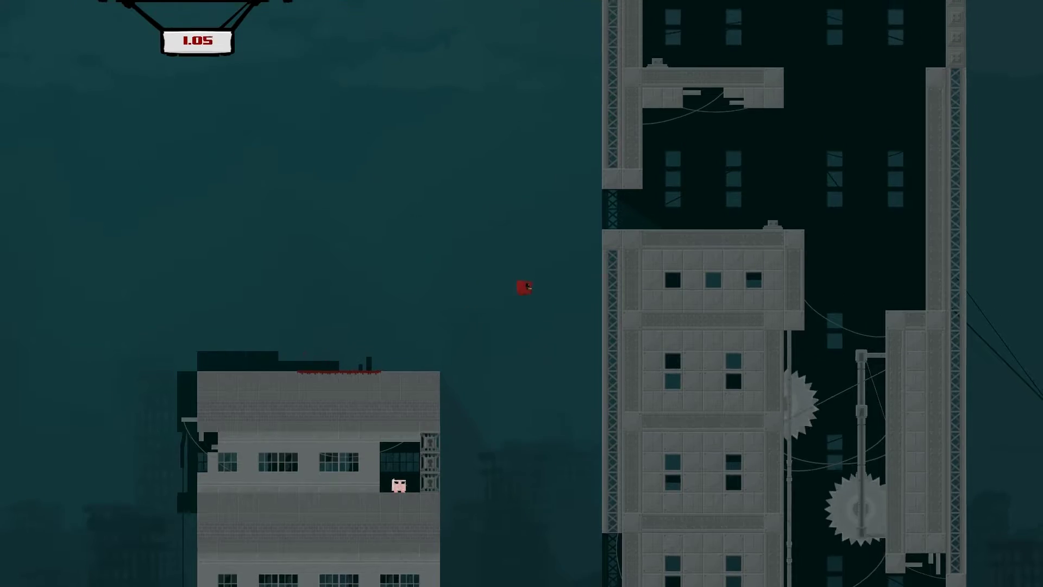
pyautogui.press('Left')
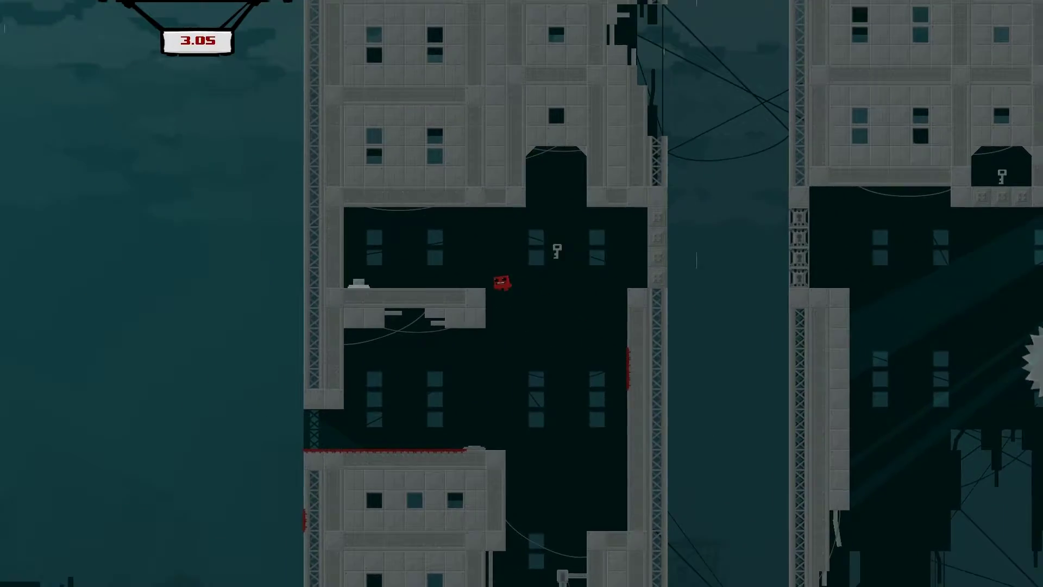
pyautogui.press('space')
pyautogui.press('Right')
pyautogui.press('space')
pyautogui.press('Right')
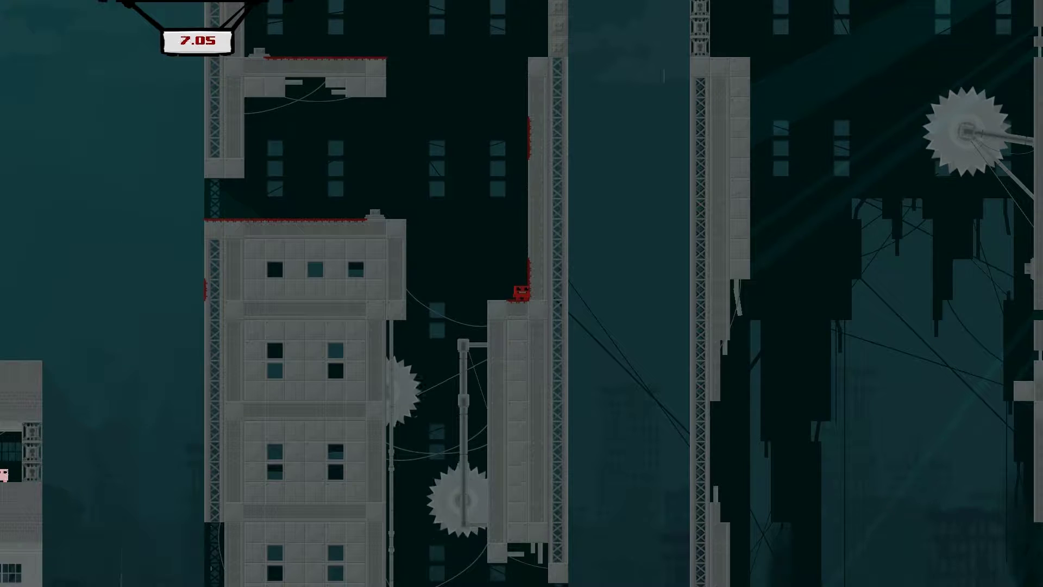
pyautogui.press('Left')
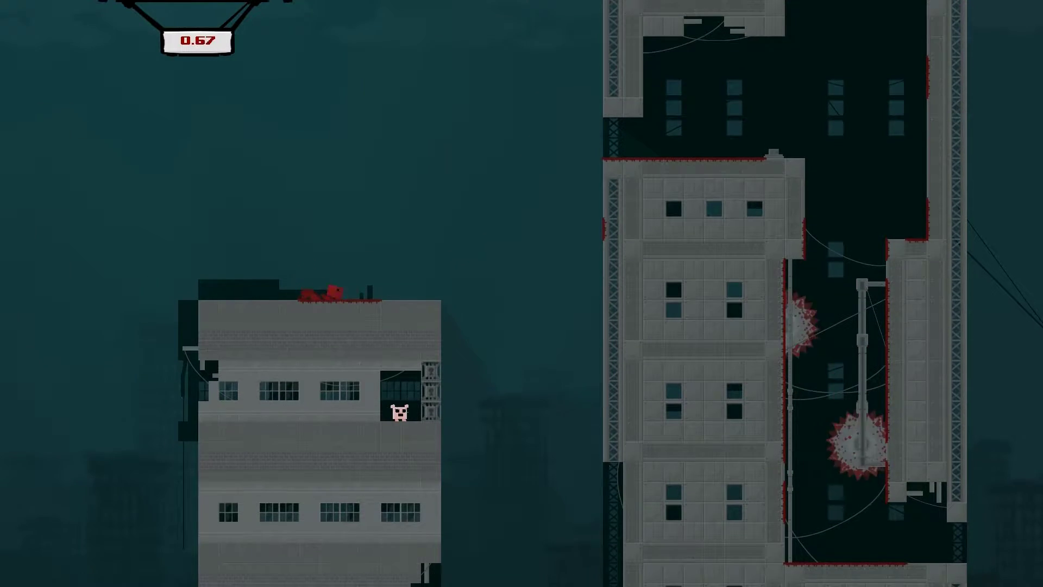
# - Jump onto the building's ledge and wall-jump across the shaft and back
pyautogui.press('Right')
pyautogui.press('space')
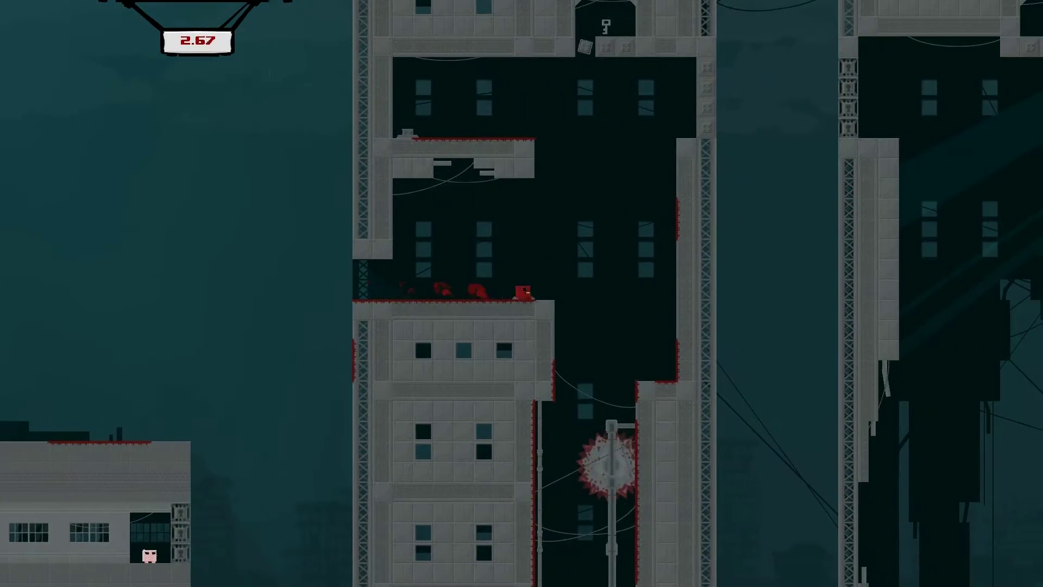
pyautogui.press('space')
pyautogui.press('Right')
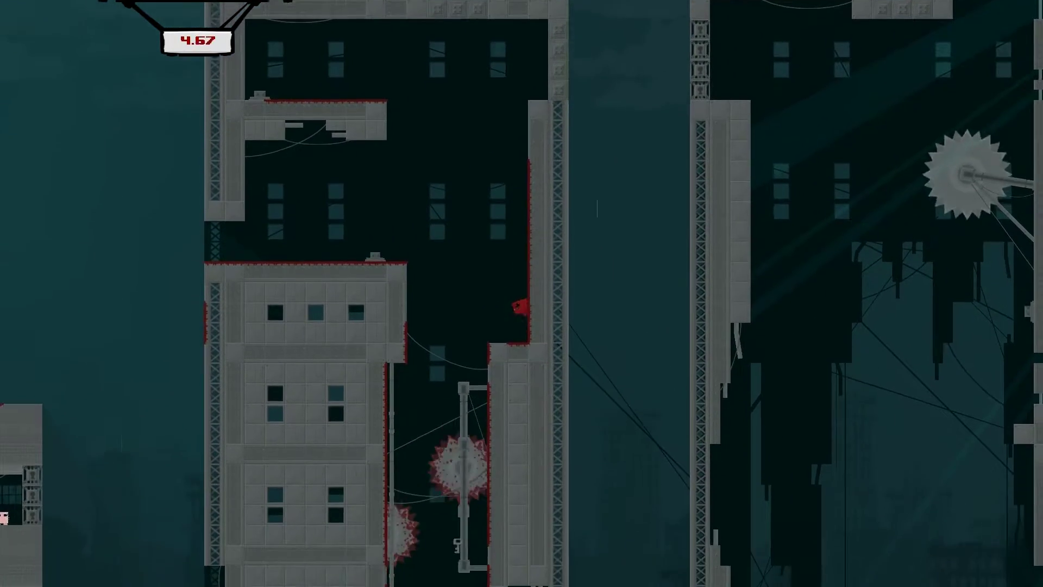
pyautogui.press('space')
pyautogui.press('Left')
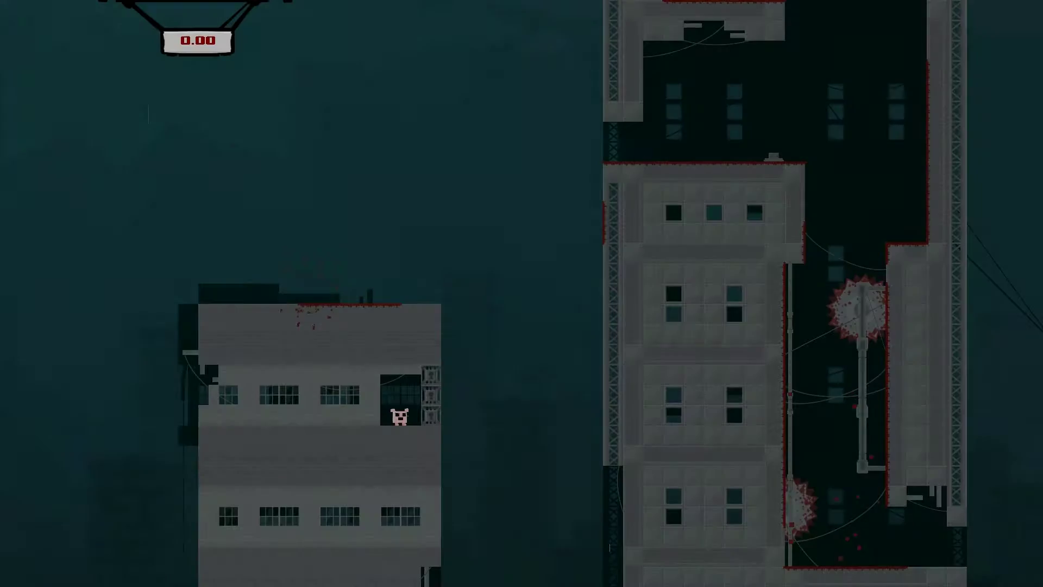
# - Jump onto the building's wall, climb the ledge and jump out into the gap
pyautogui.press('Right')
pyautogui.press('space')
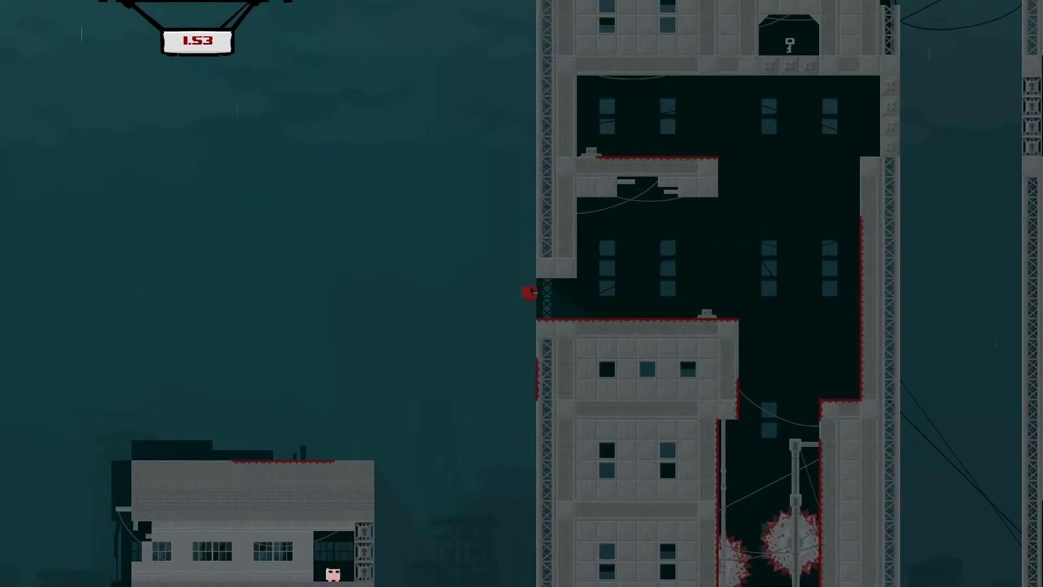
pyautogui.press('space')
pyautogui.press('Right')
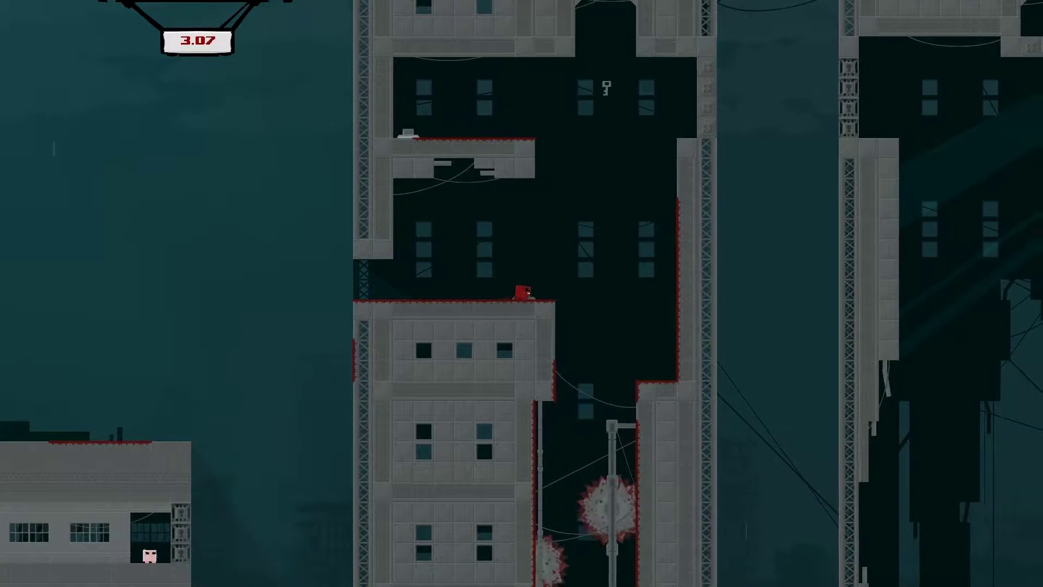
pyautogui.press('space')
pyautogui.press('Right')
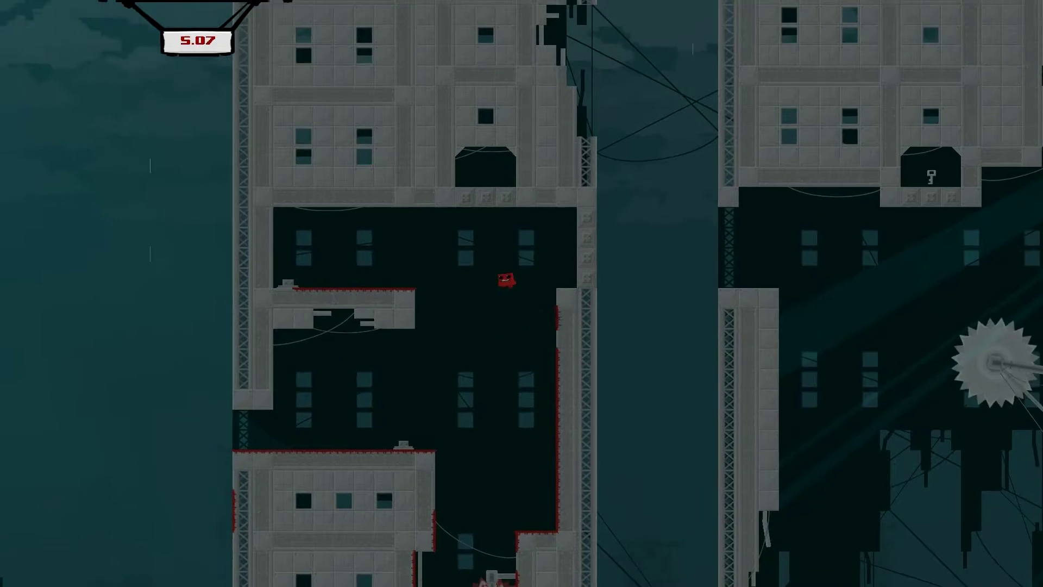
pyautogui.press('Left')
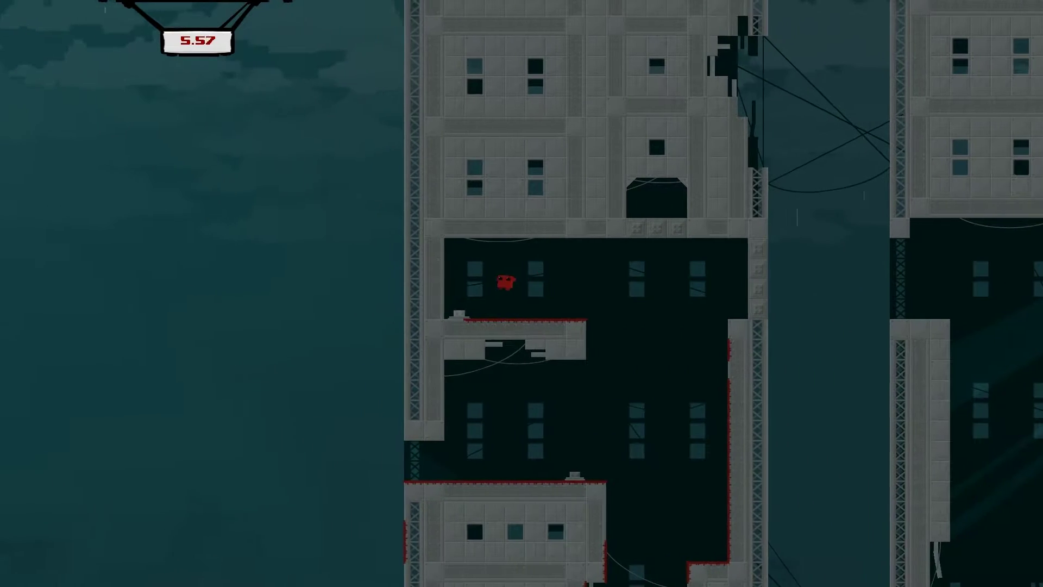
pyautogui.press('space')
pyautogui.press('Right')
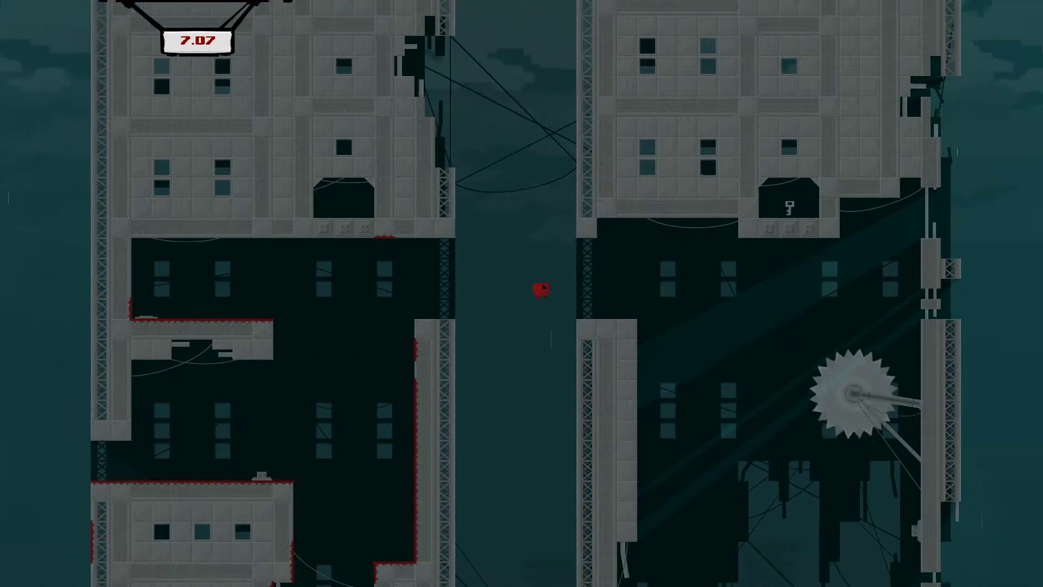
# - Cross into the right building, slide down its wall and steer the fall
pyautogui.press('Right')
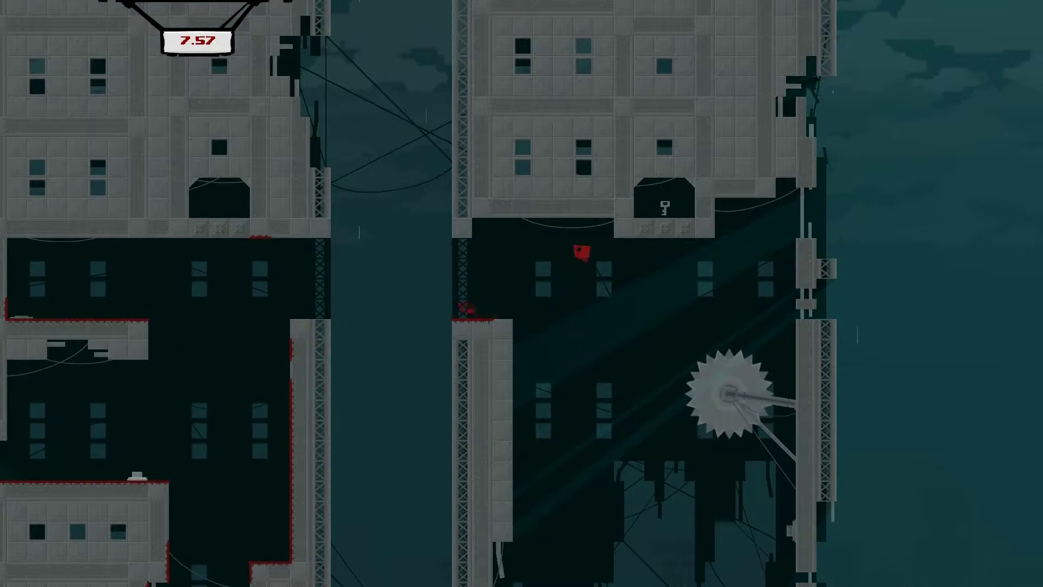
pyautogui.press('Left')
pyautogui.press('Right')
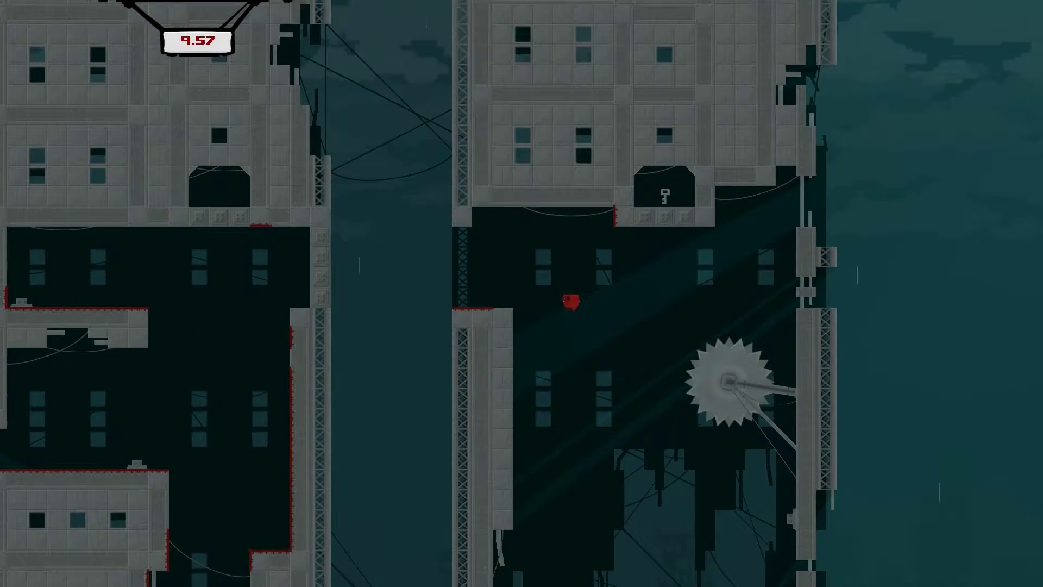
pyautogui.press('Left')
pyautogui.press('Right')
pyautogui.press('Left')
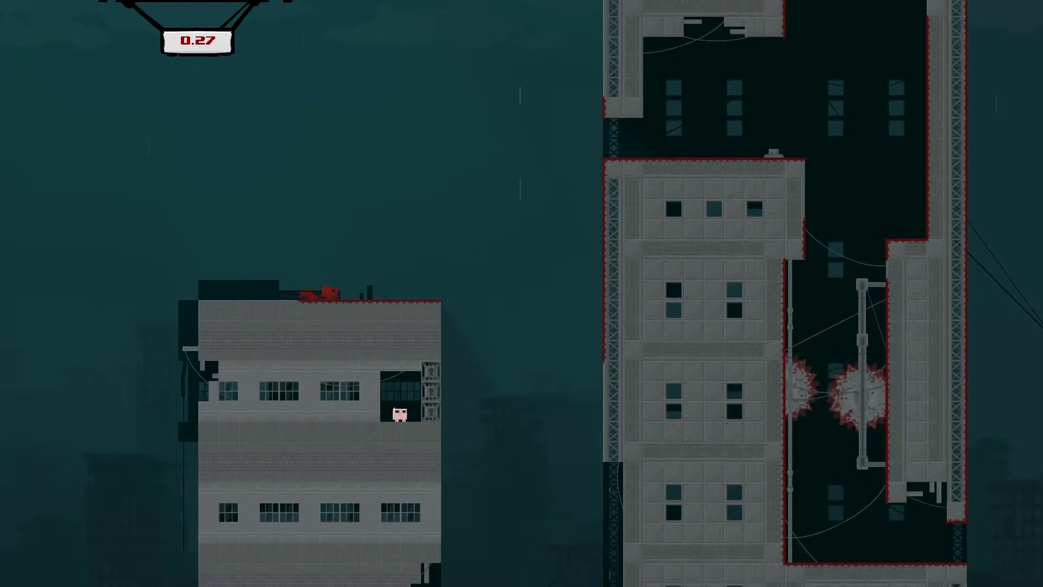
# - Jump from the rooftop into the building, run back along the ledge and grab the right building's pillar
pyautogui.press('Right')
pyautogui.press('space')
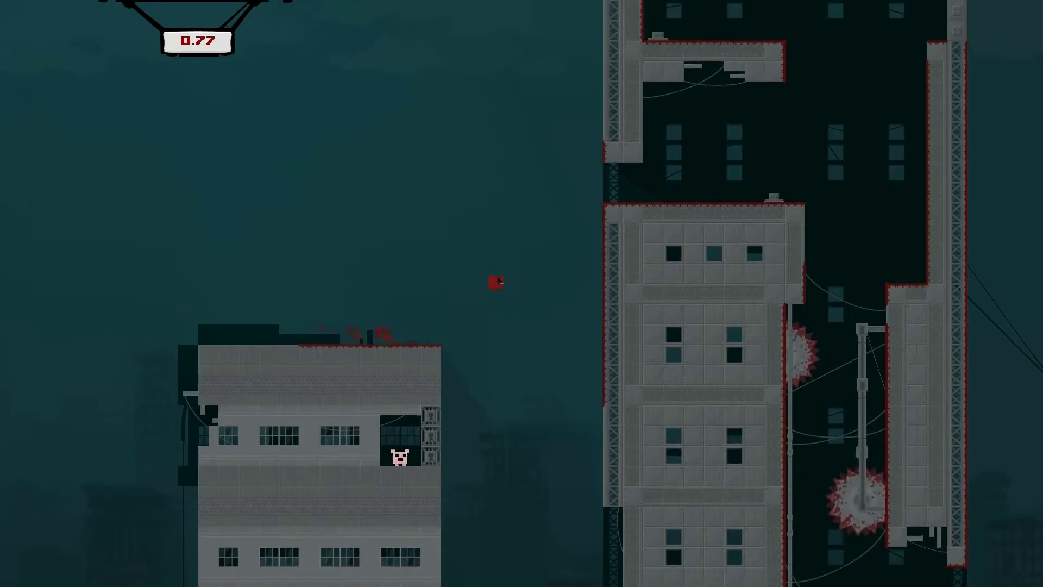
pyautogui.press('Right')
pyautogui.press('space')
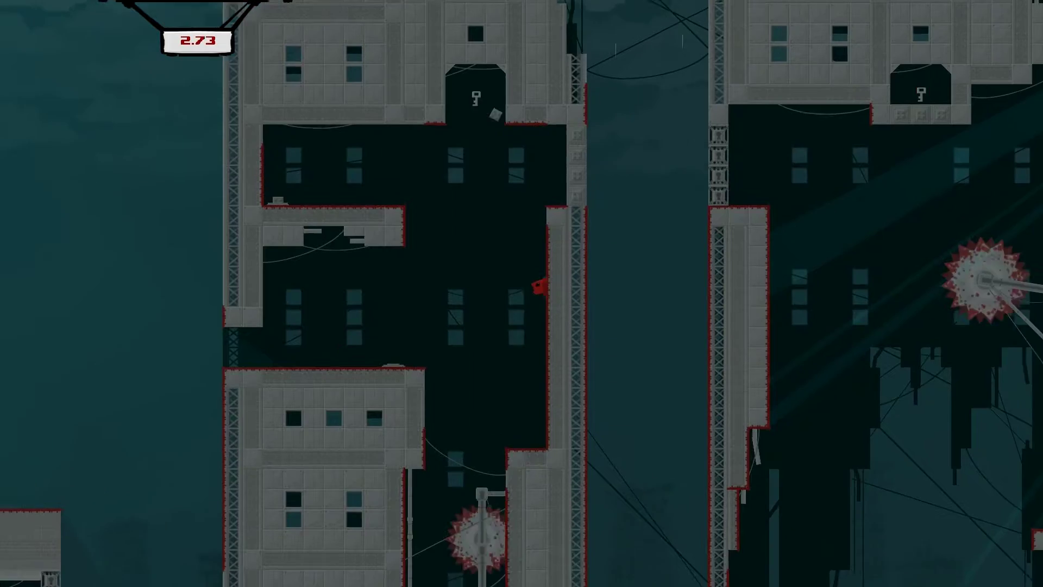
pyautogui.press('Left')
pyautogui.press('Right')
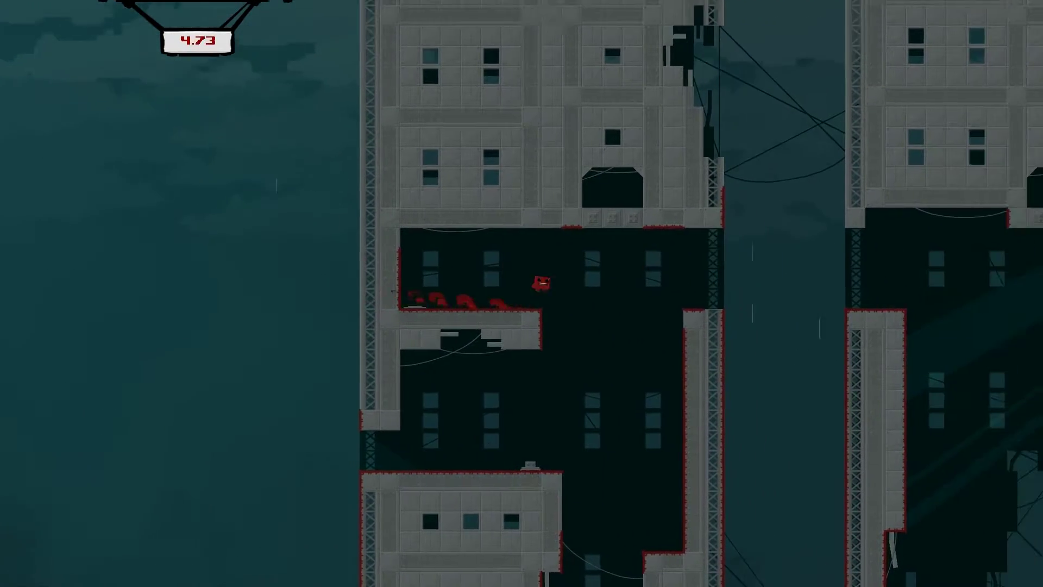
pyautogui.press('space')
pyautogui.press('Right')
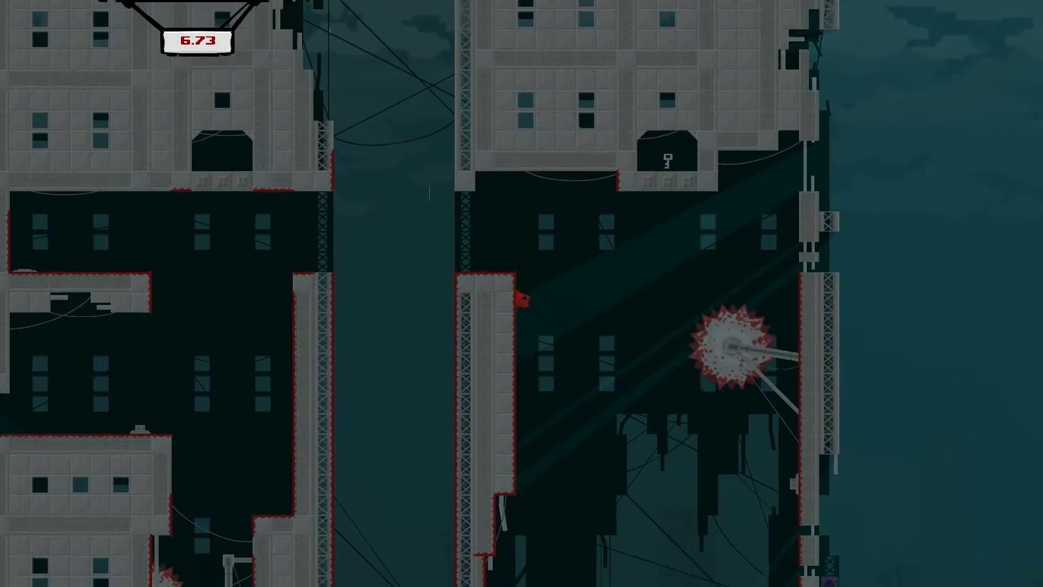
pyautogui.press('Left')
pyautogui.press('Right')
# - Leap to the far wall, cross left and slide into the left building's chamber
pyautogui.press('space')
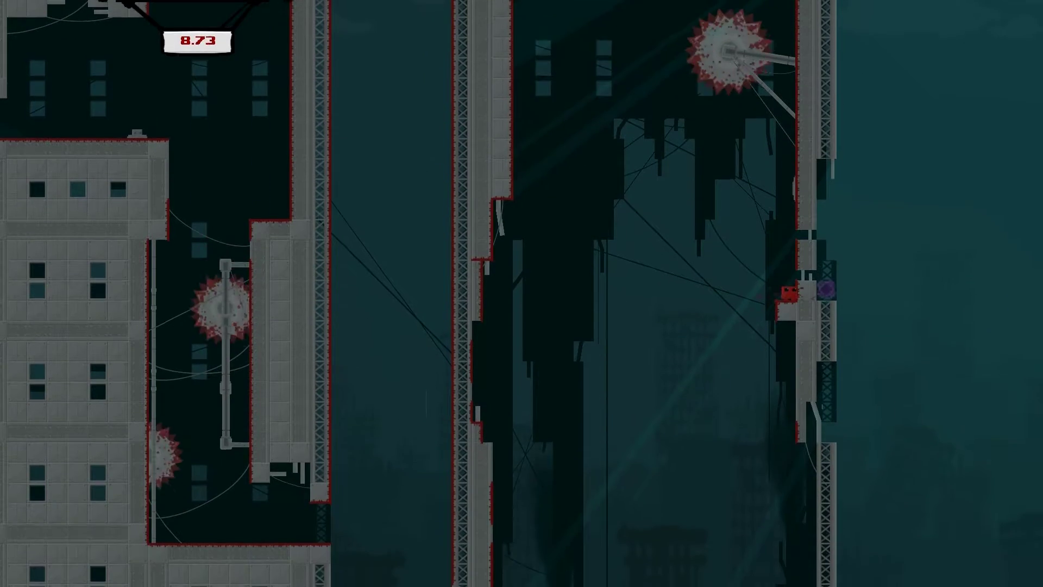
pyautogui.press('space')
pyautogui.press('Left')
pyautogui.press('space')
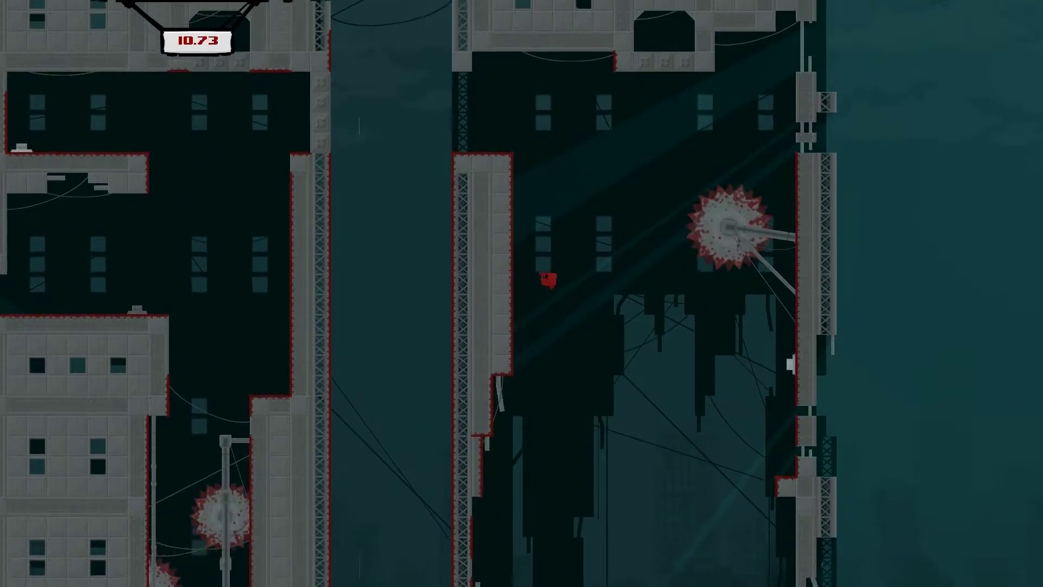
pyautogui.press('space')
pyautogui.press('Left')
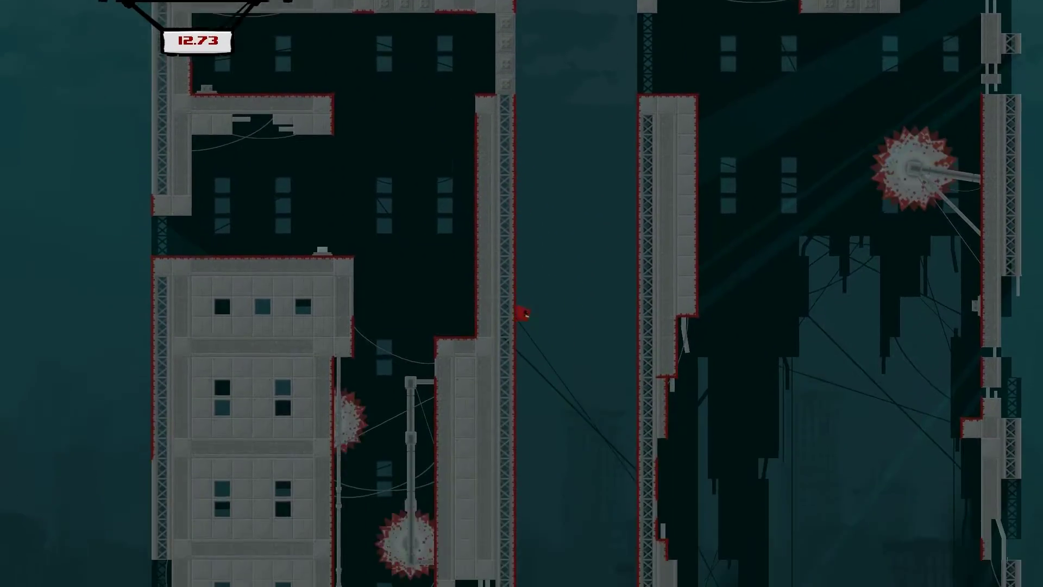
pyautogui.press('Left')
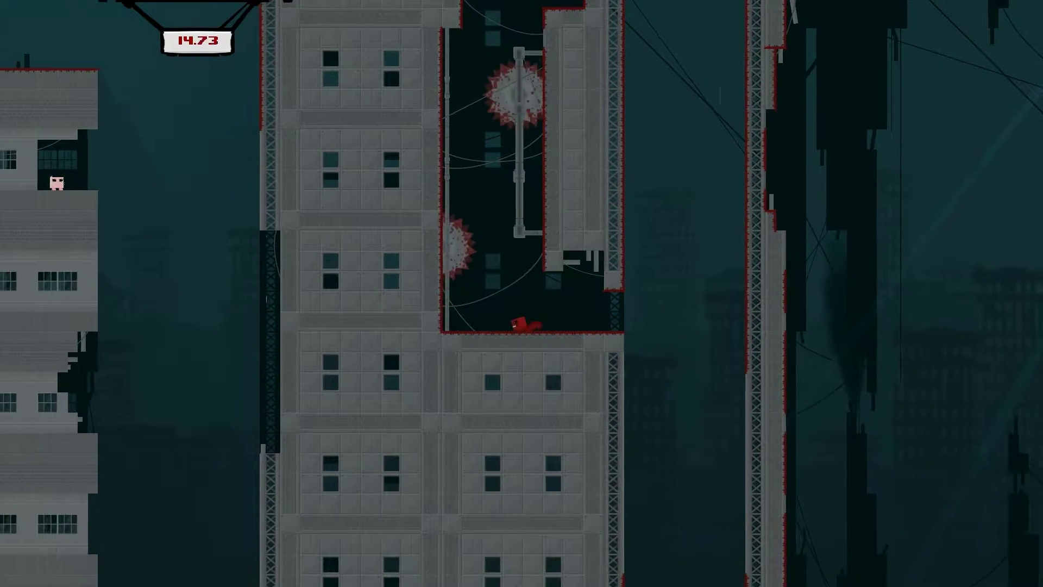
# - Climb the chamber wall, leap out of the building and land beside Bandage Girl
pyautogui.press('space')
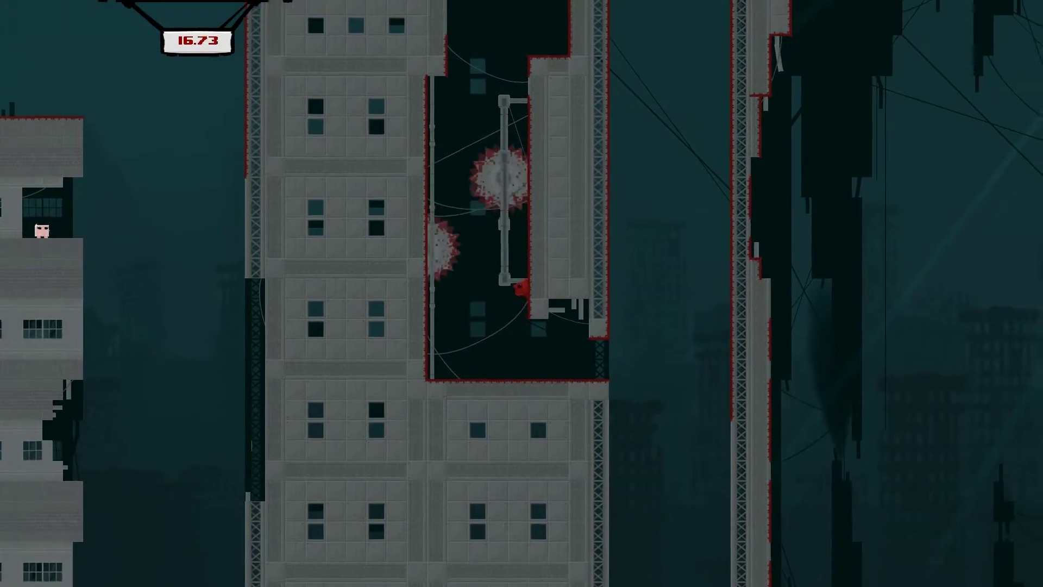
pyautogui.press('space')
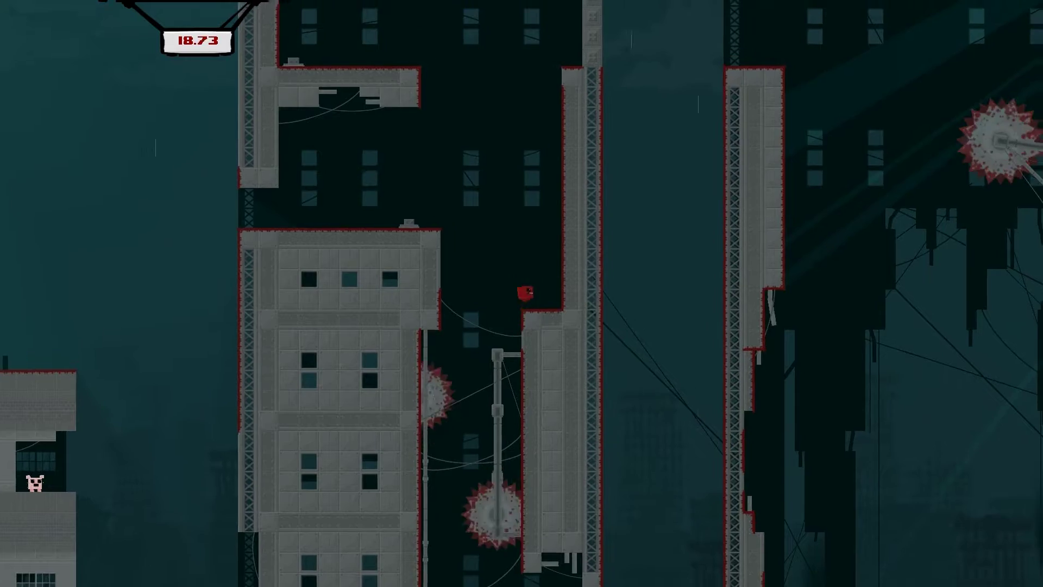
pyautogui.press('Left')
pyautogui.press('space')
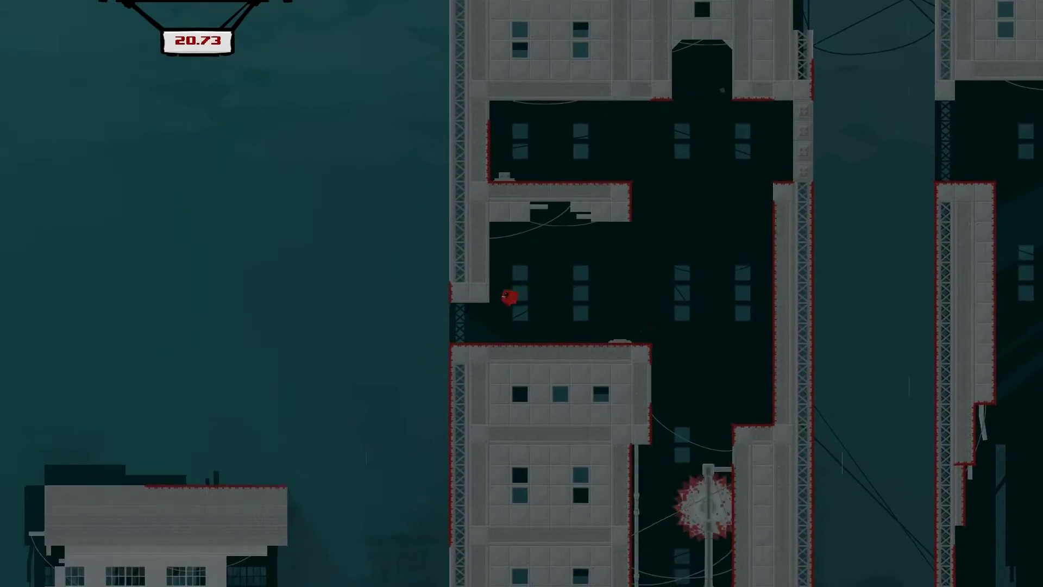
pyautogui.press('Left')
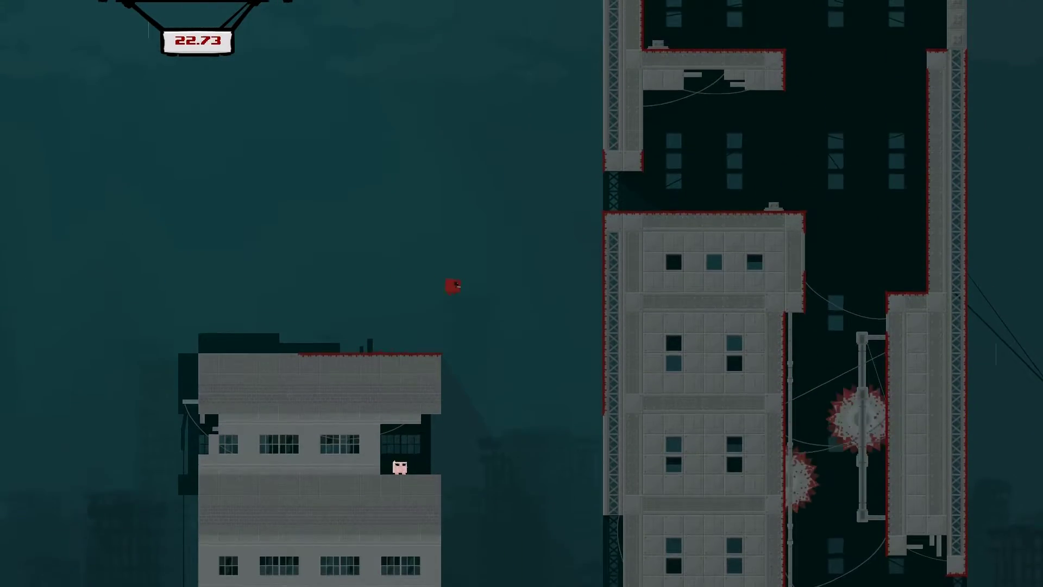
pyautogui.press('Right')
pyautogui.press('Left')
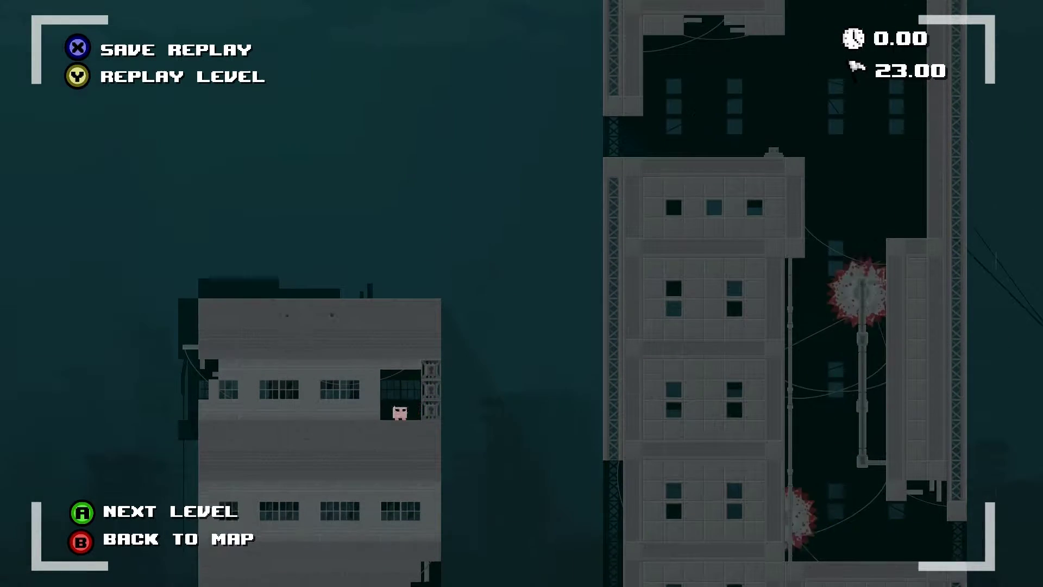
# - Skip the replay to start 5-8 Descent, then ride the girder dodging saws until hit
pyautogui.press('Return')
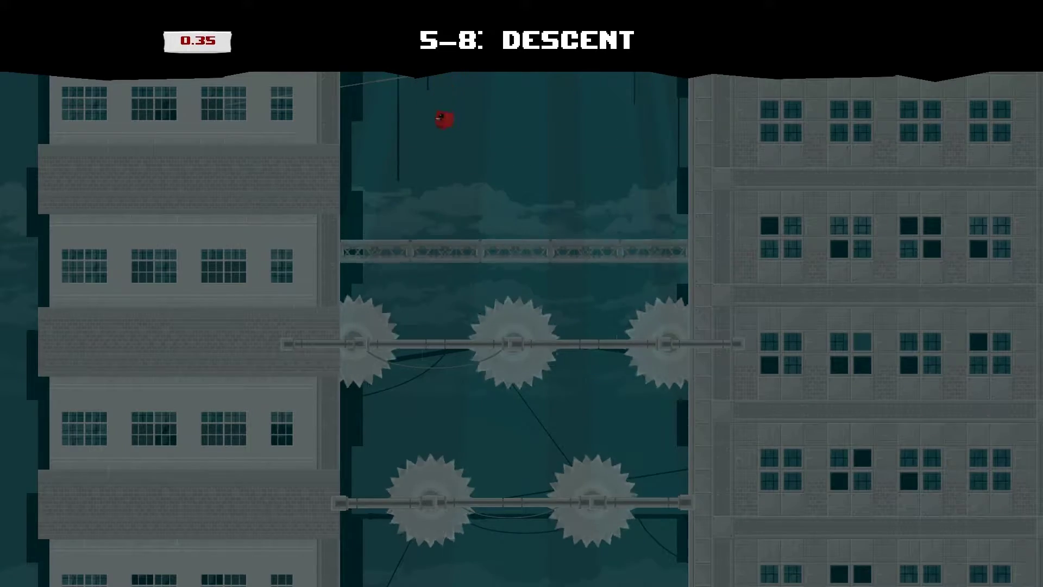
pyautogui.press('Right')
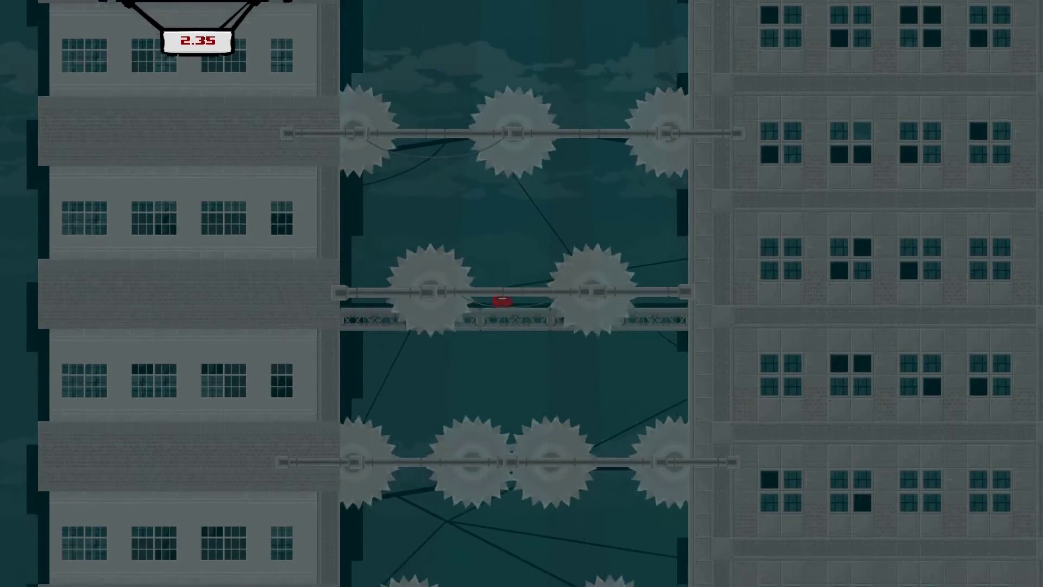
pyautogui.press('Right')
pyautogui.press('Right')
pyautogui.press('Left')
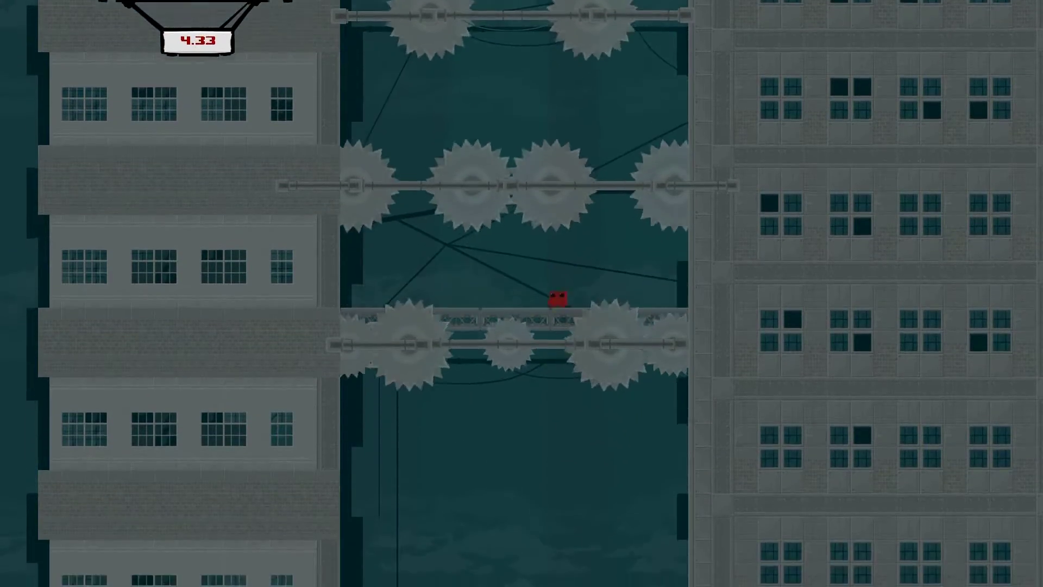
pyautogui.press('Left')
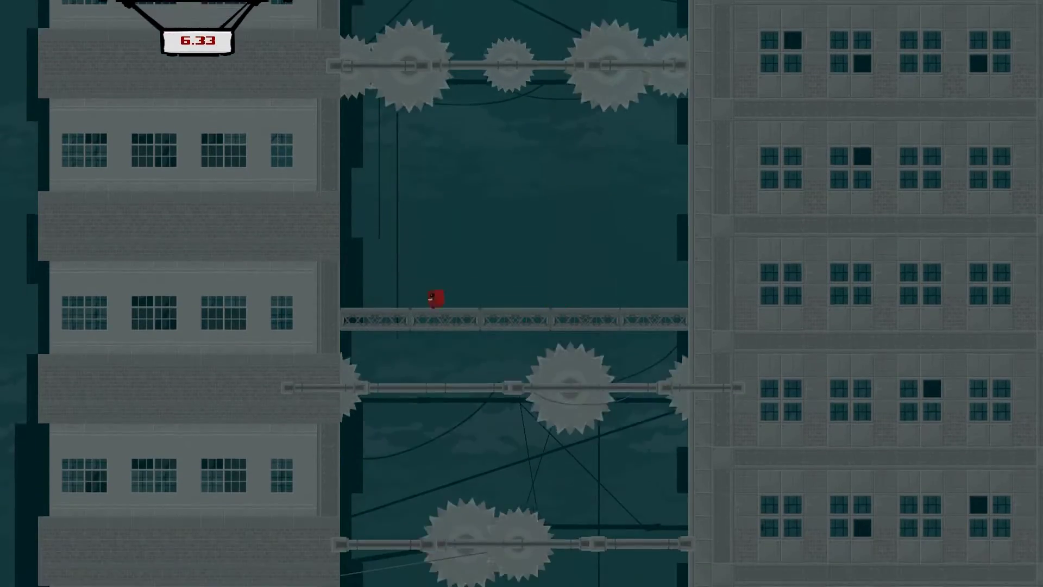
pyautogui.press('Left')
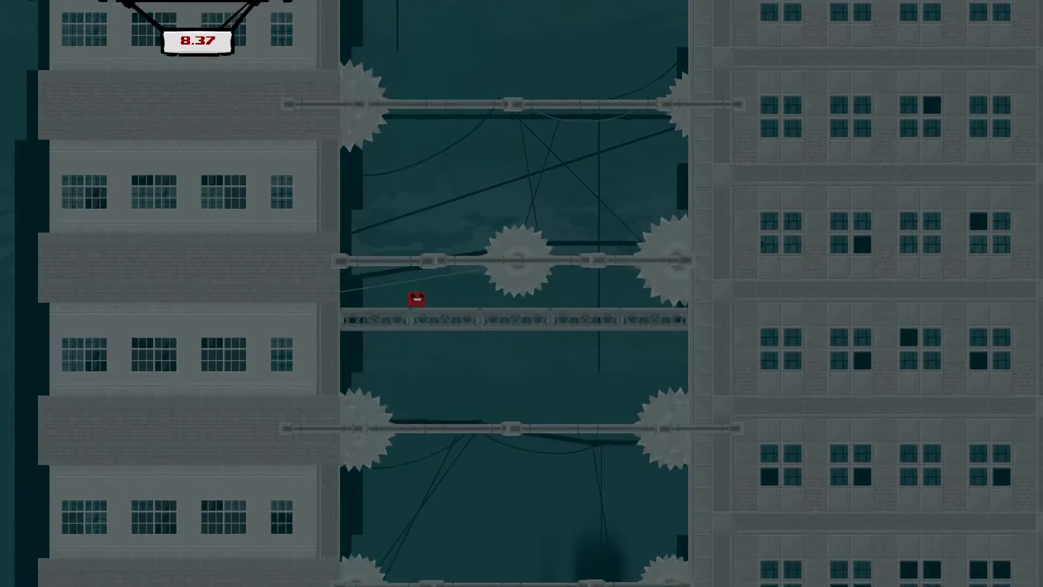
pyautogui.press('Left')
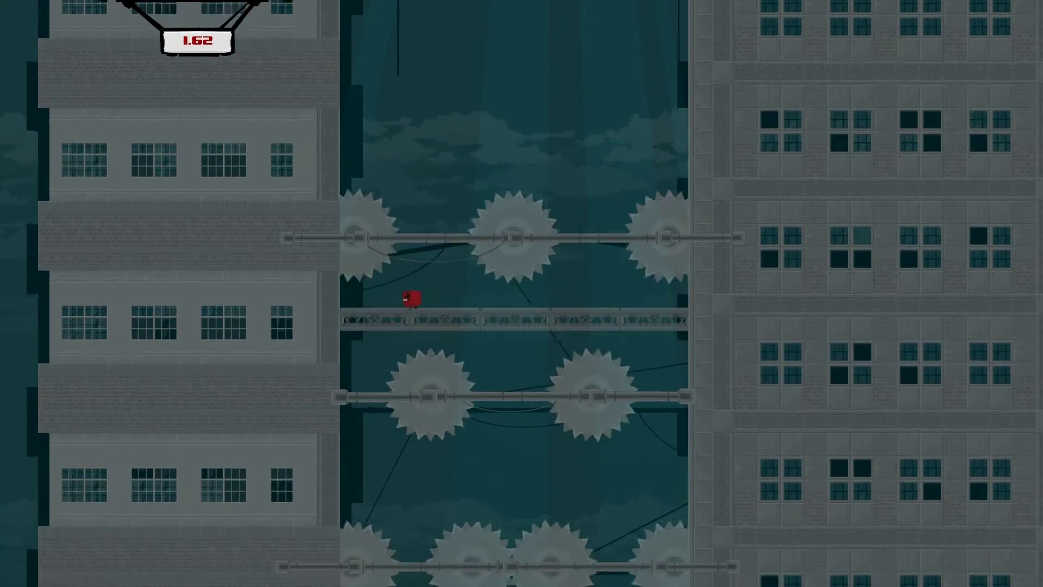
# - On the retry, land on the descending grate and sidestep the first saw rows
pyautogui.press('Left')
pyautogui.press('space')
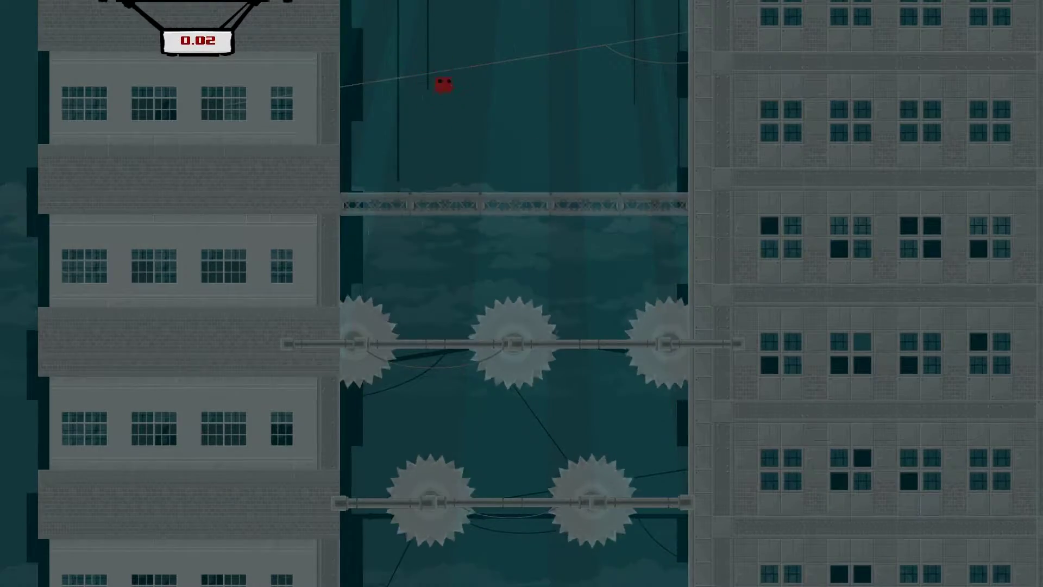
pyautogui.press('Right')
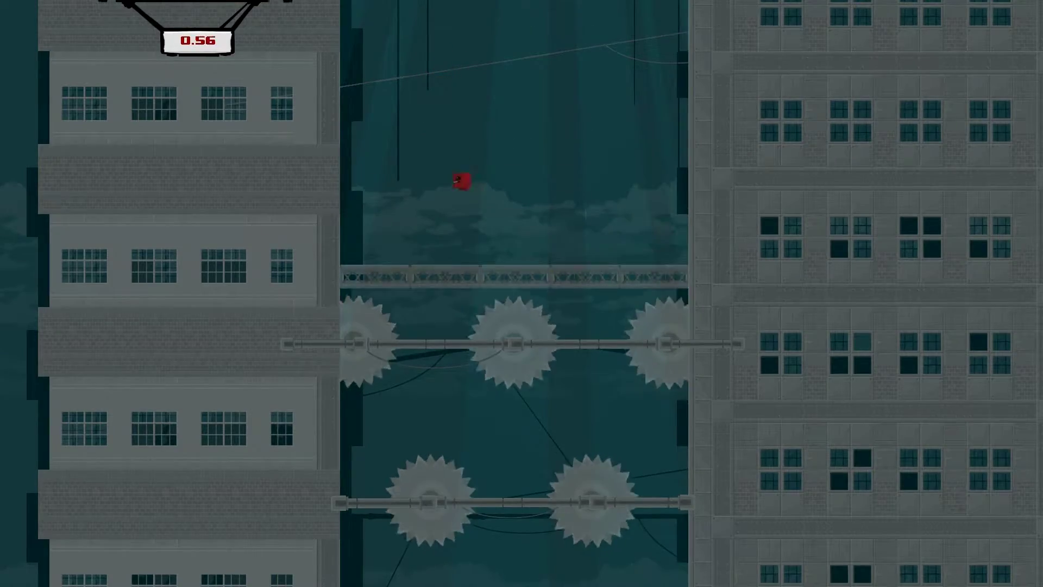
pyautogui.press('Right')
pyautogui.press('Left')
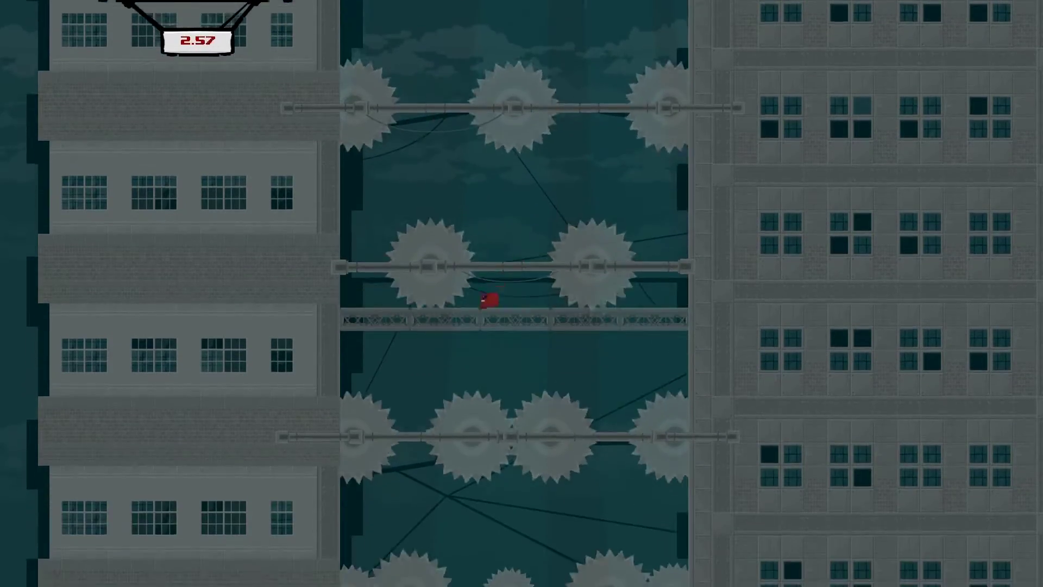
pyautogui.press('Left')
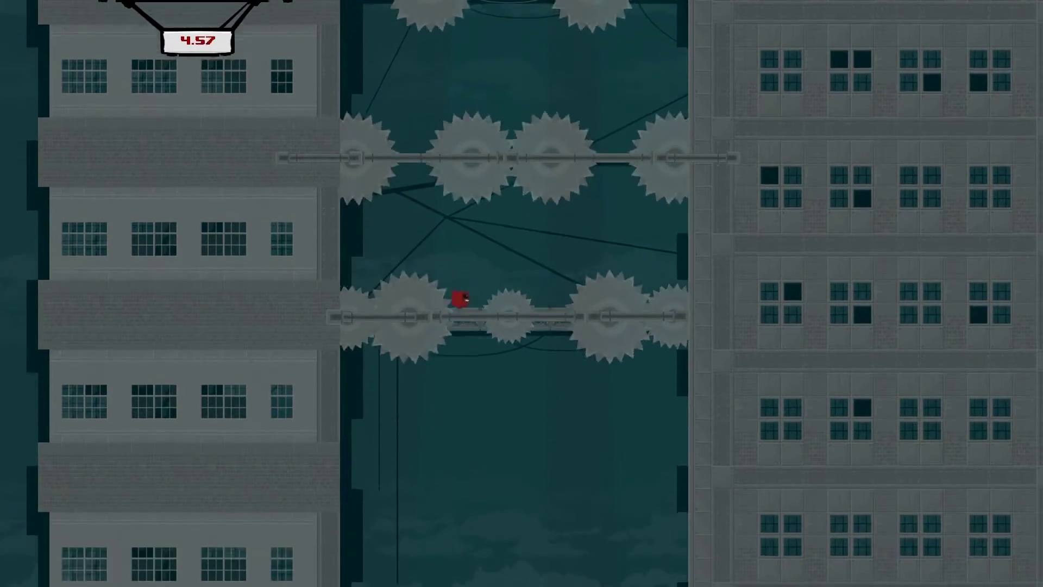
pyautogui.press('Left')
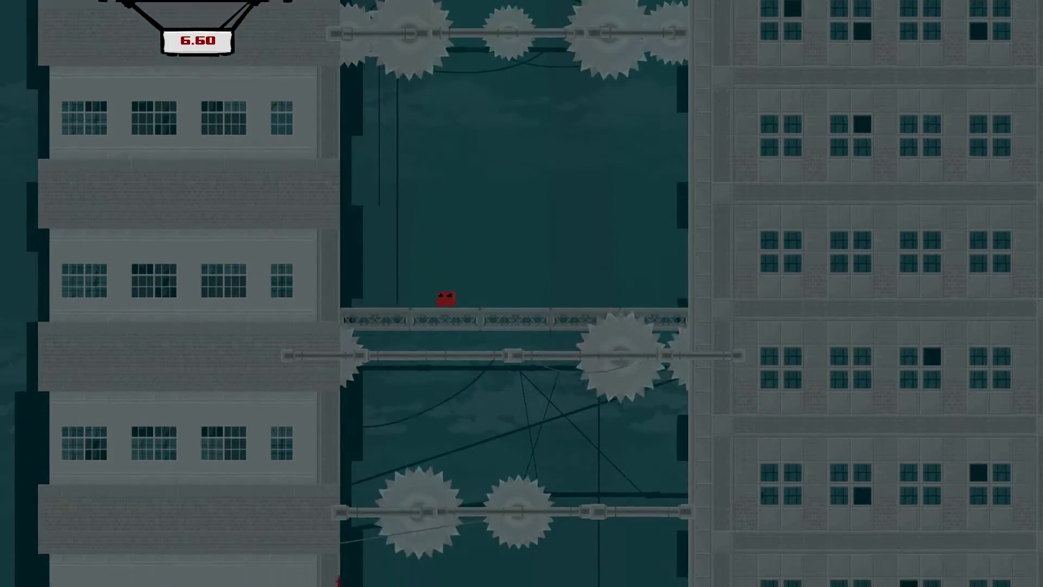
pyautogui.press('Left')
pyautogui.press('Right')
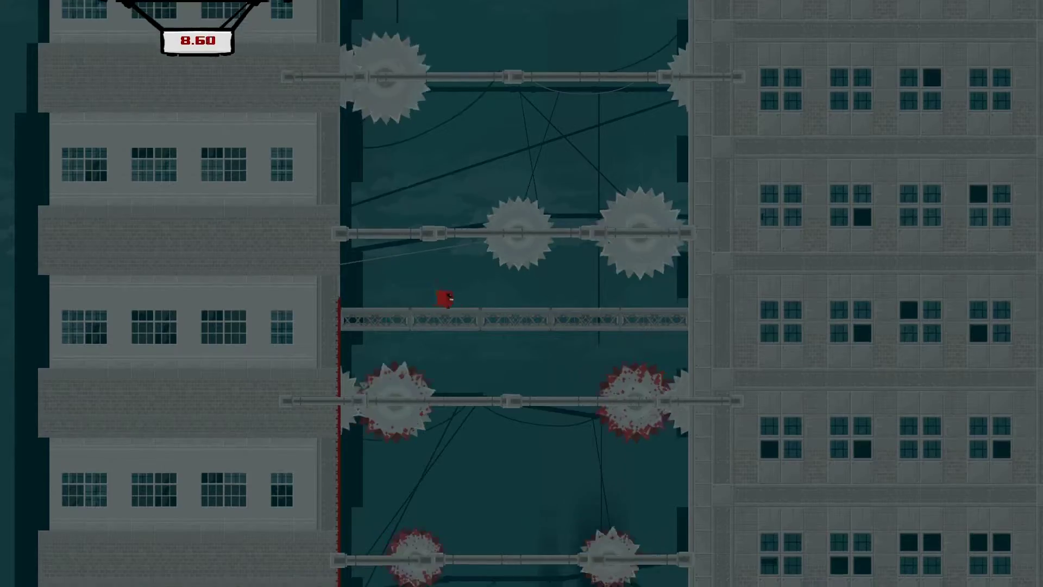
# - Weave past the remaining saws and drop to Bandage Girl to clear Descent
pyautogui.press('space')
pyautogui.press('Right')
pyautogui.press('Left')
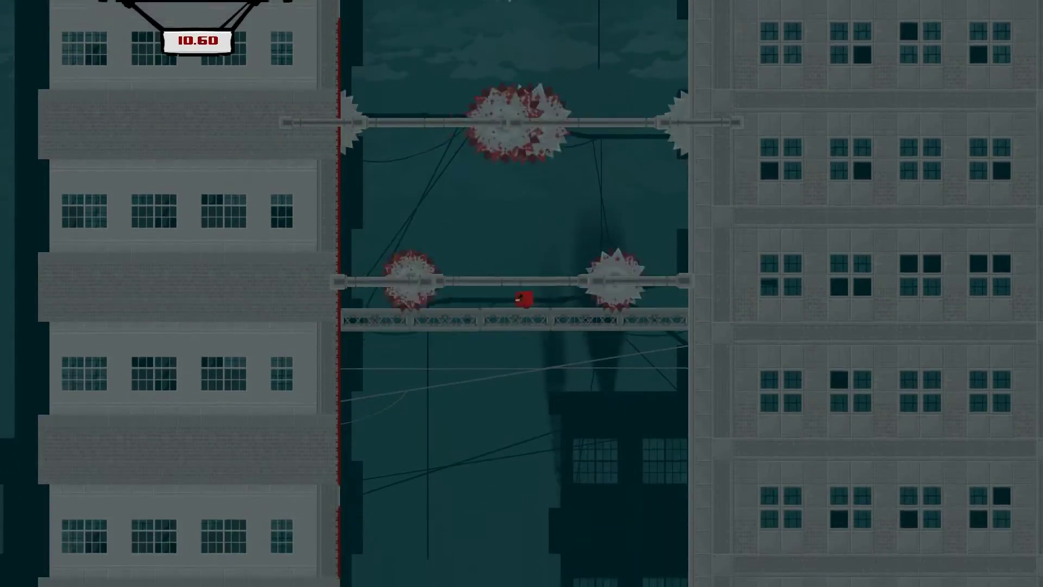
pyautogui.press('Left')
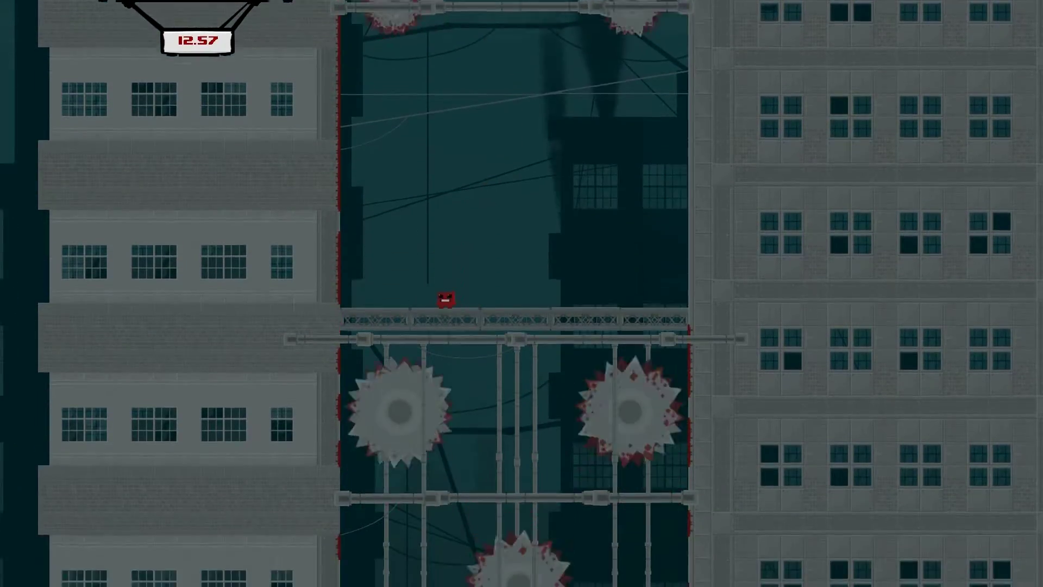
pyautogui.press('Right')
pyautogui.press('Left')
pyautogui.press('Right')
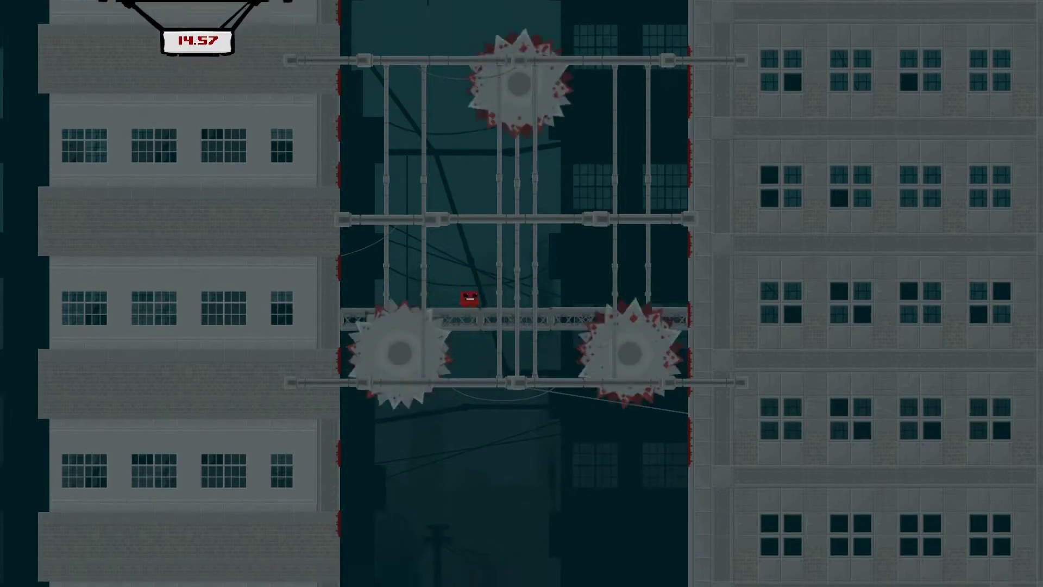
pyautogui.press('Left')
pyautogui.press('Right')
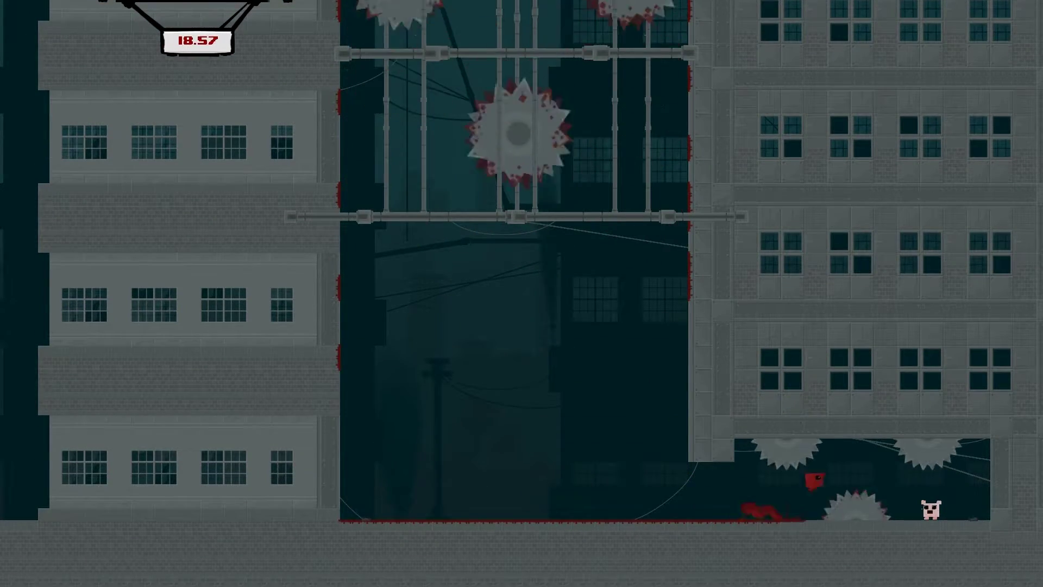
pyautogui.press('Right')
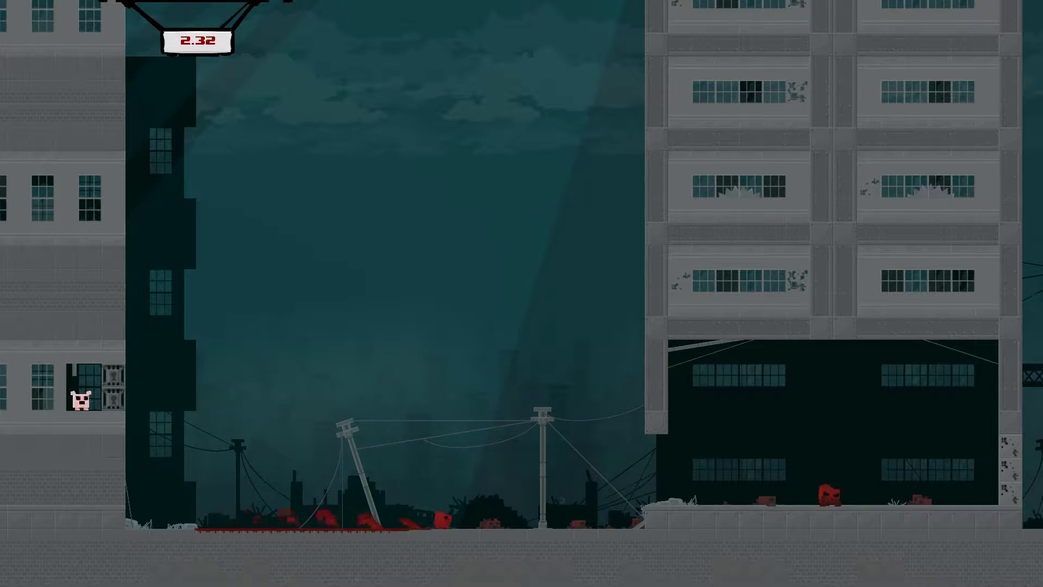
# - Run right toward the first building and attempt its wall-jump, retrying the jump
pyautogui.press('Right')
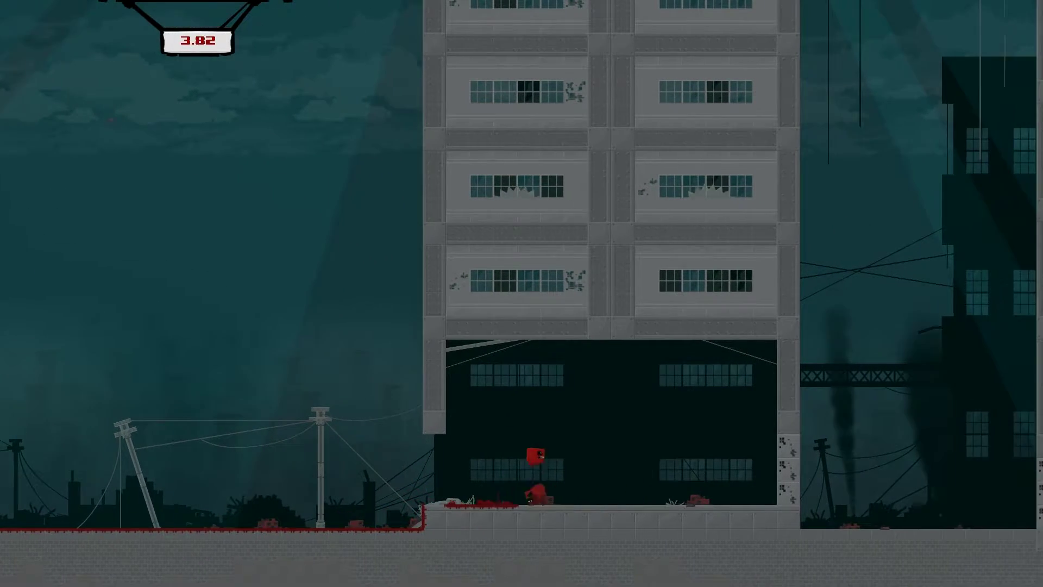
pyautogui.press('space')
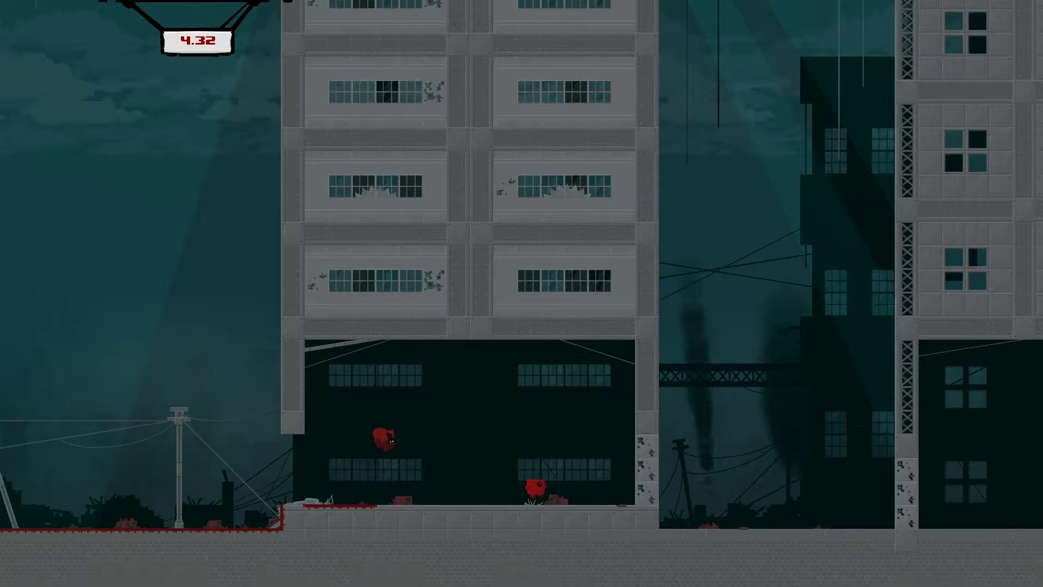
pyautogui.press('Left')
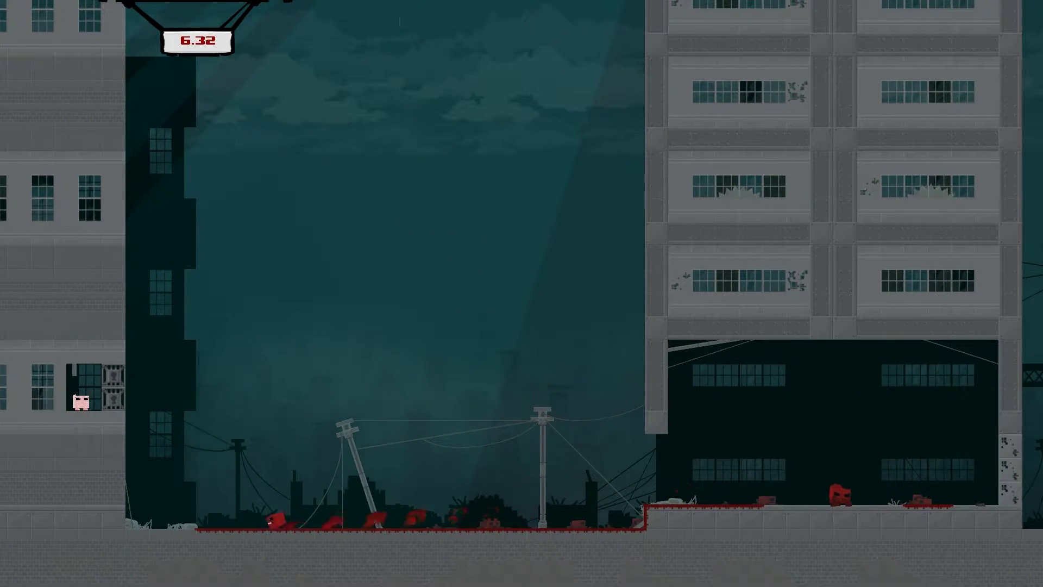
pyautogui.press('Right')
pyautogui.press('space')
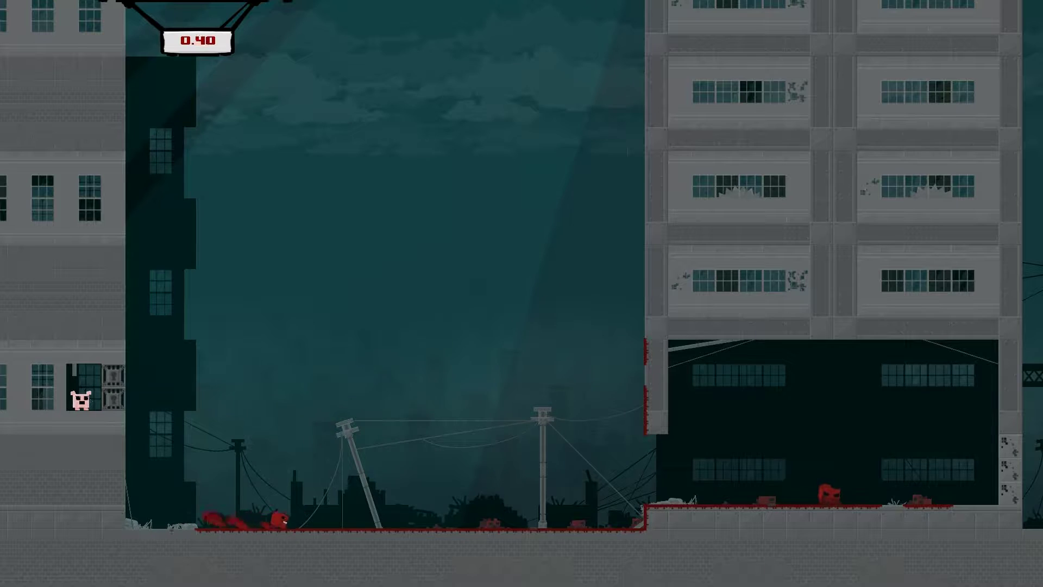
pyautogui.press('space')
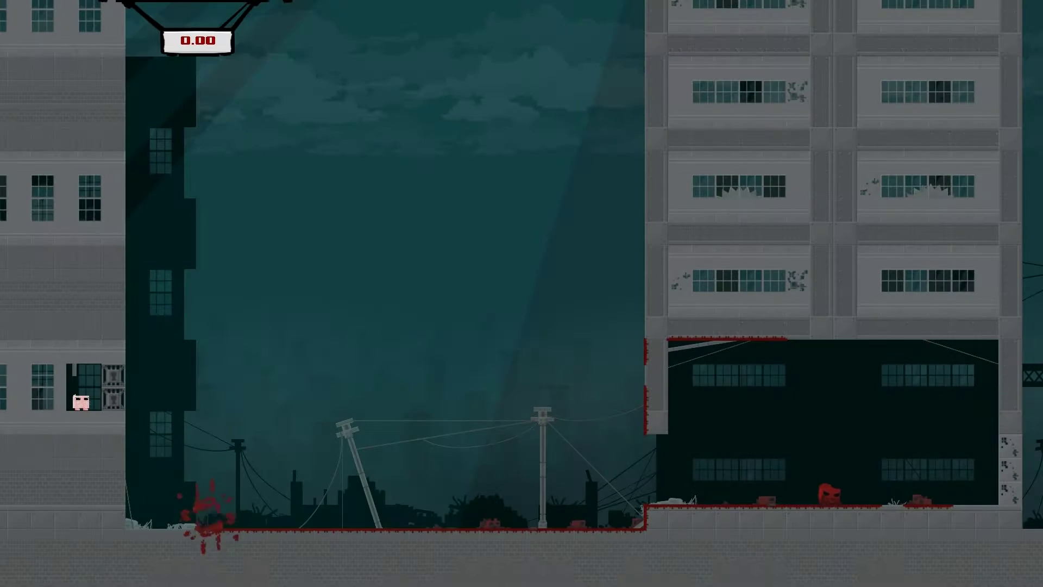
# - Wall-jump up between the walls and climb the next building to reach Bandage Girl
pyautogui.press('Right')
pyautogui.press('space')
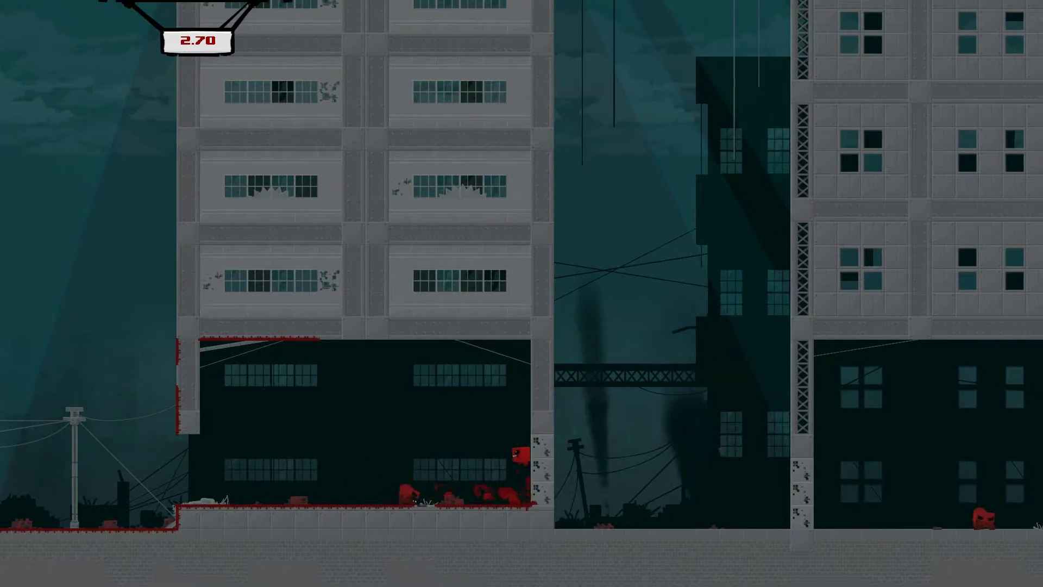
pyautogui.press('Left')
pyautogui.press('space')
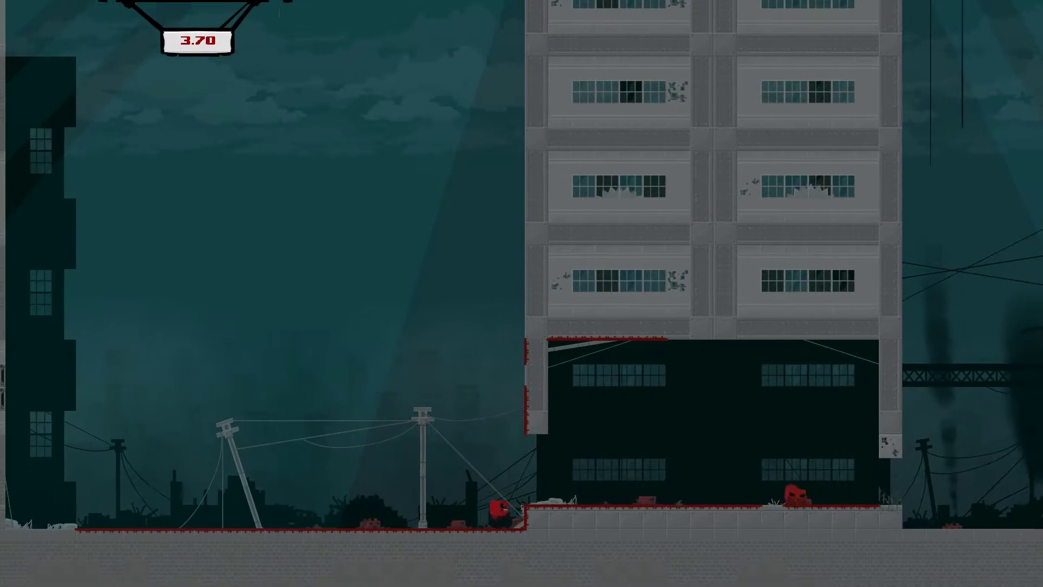
pyautogui.press('Right')
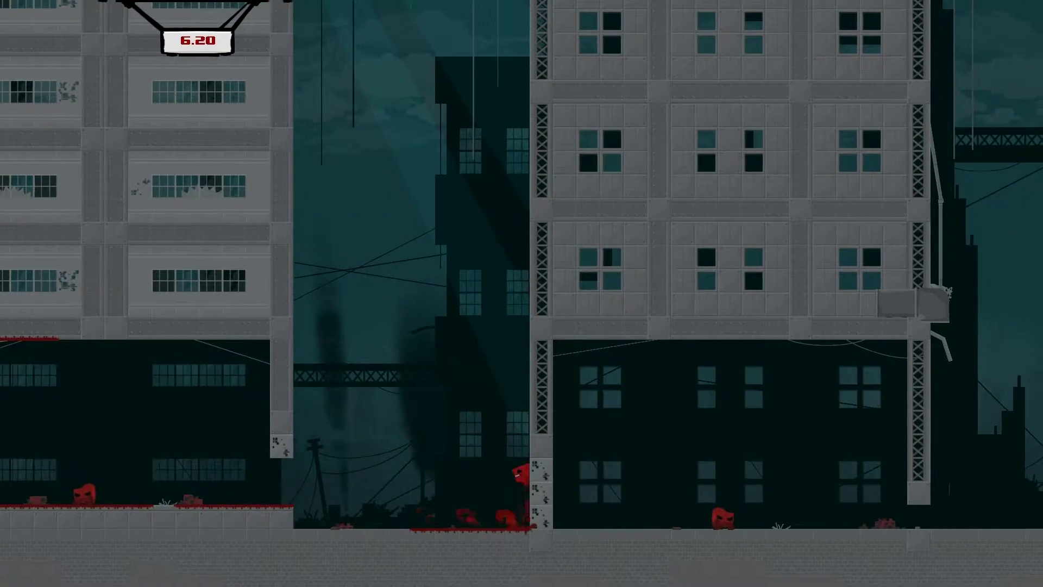
pyautogui.press('space')
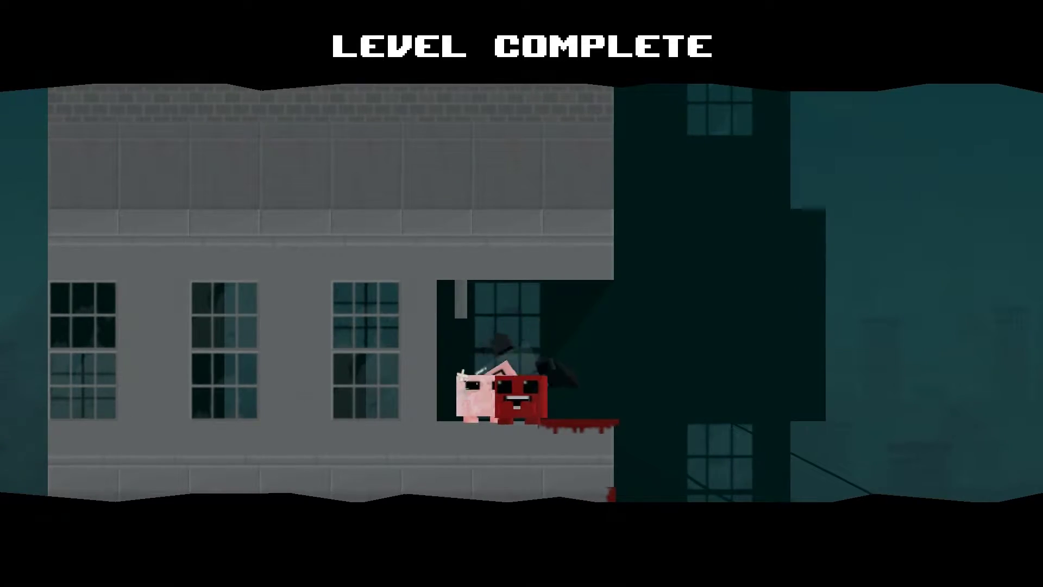
# - Start 5-10 Grinding Mill, restart after a floor death, and run right toward the saw
pyautogui.press('space')
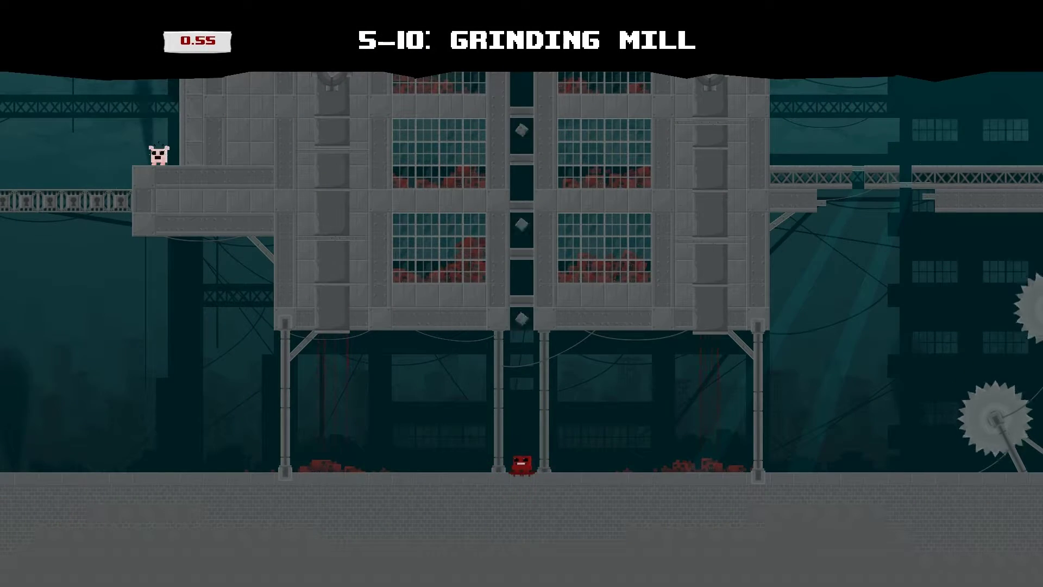
pyautogui.press('Right')
pyautogui.press('Left')
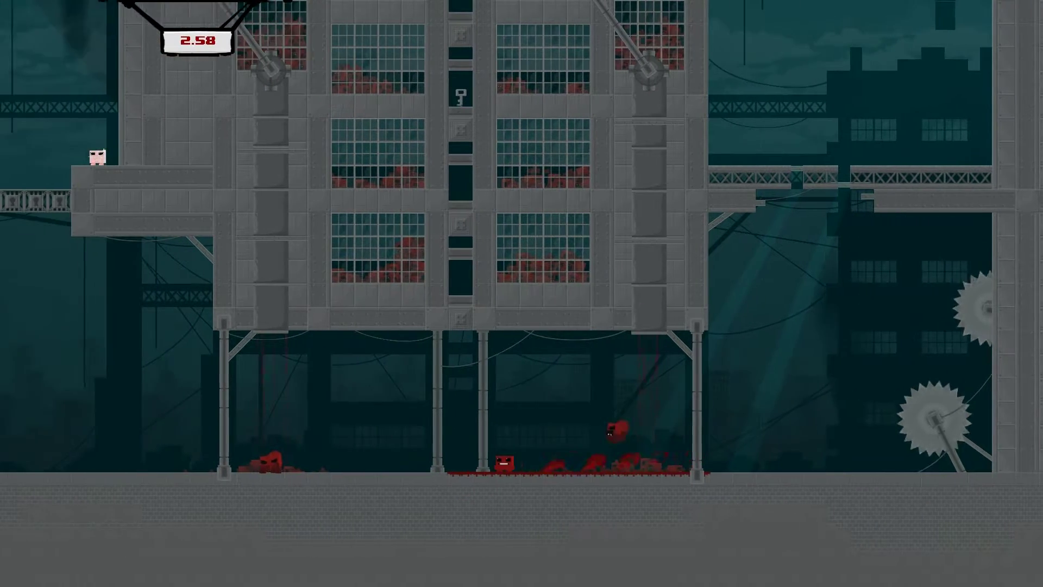
pyautogui.press('r')
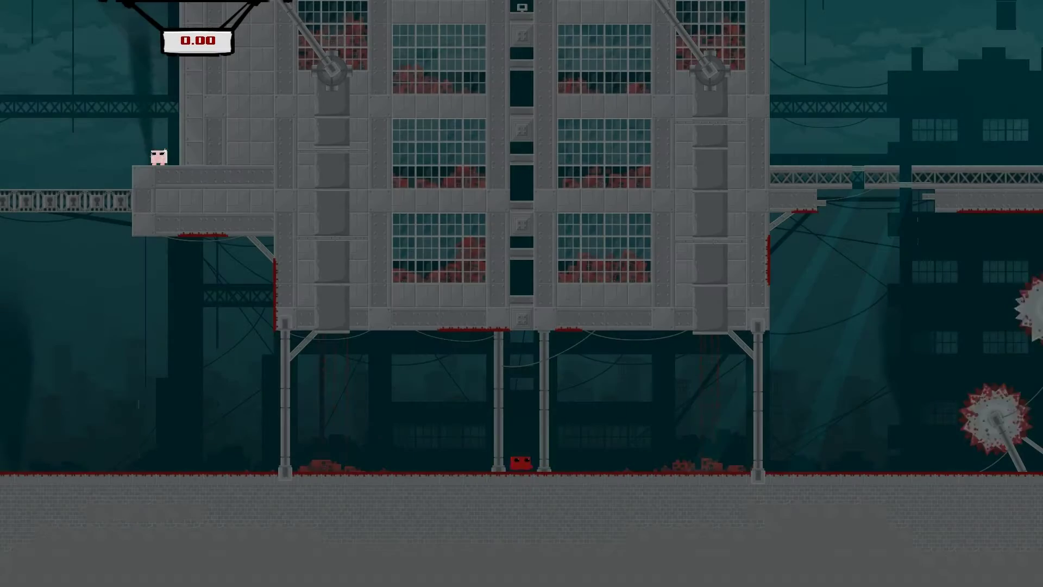
pyautogui.press('Right')
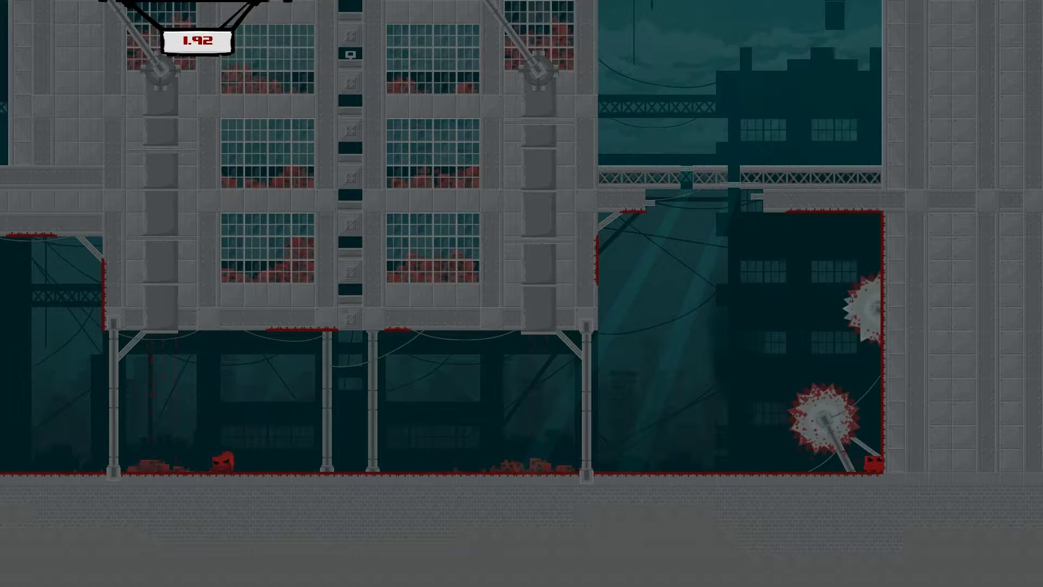
pyautogui.press('Right')
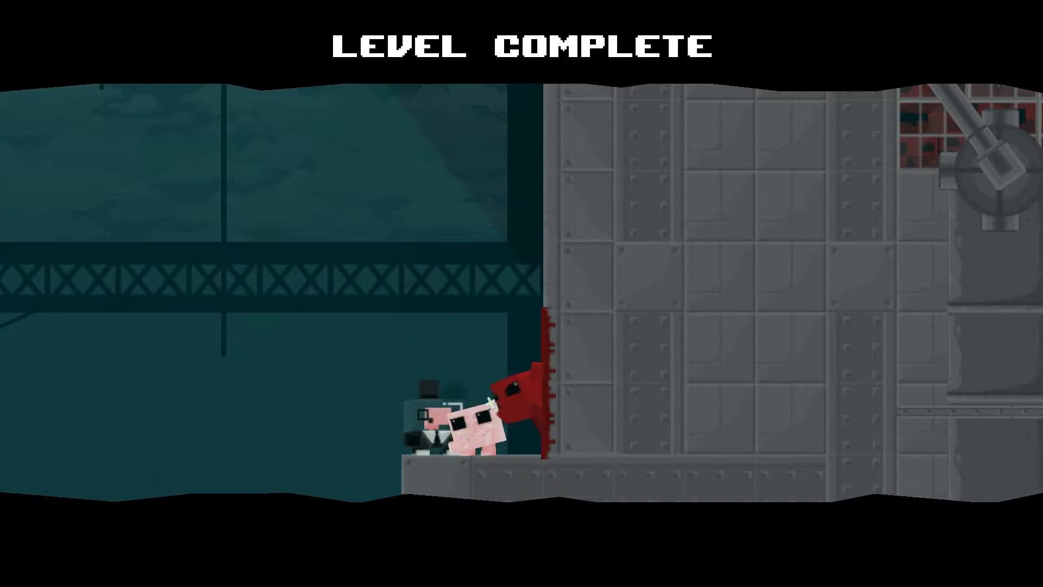
# - Enter 5-11 Heretic and wall-jump up the cliff face beside the saw ledge
pyautogui.press('Right')
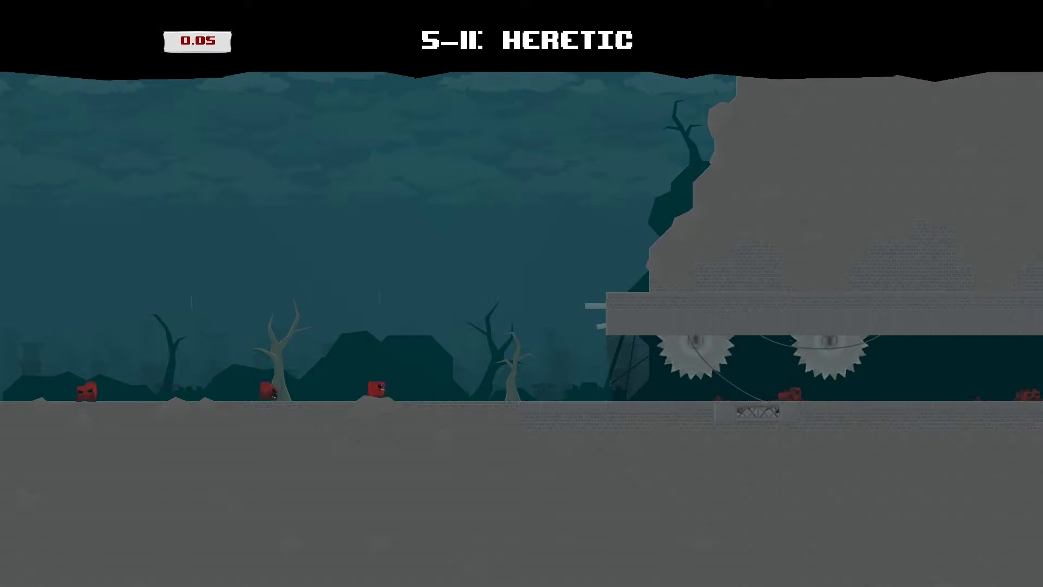
pyautogui.press('Right')
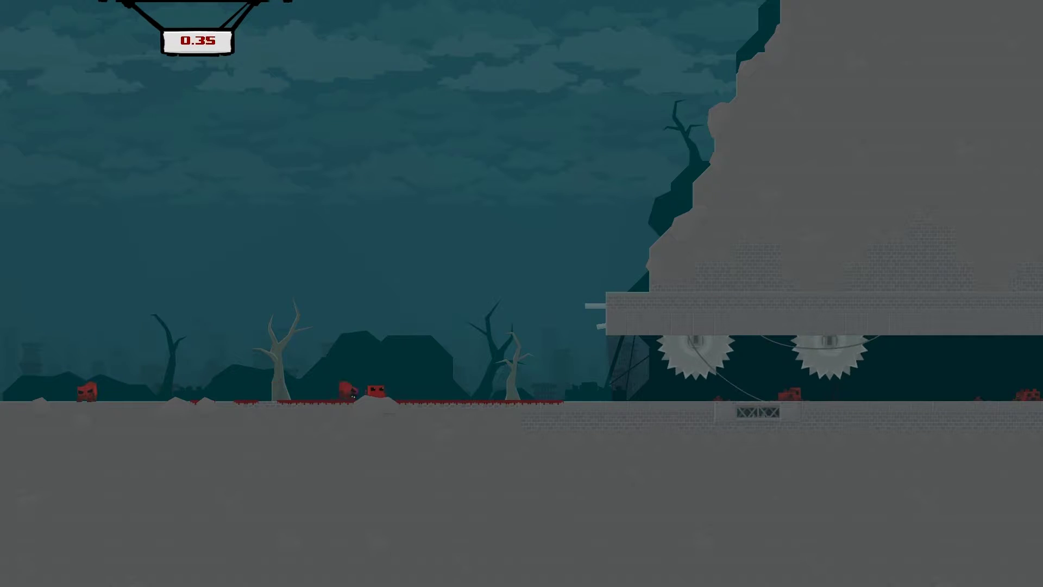
pyautogui.press('Right')
pyautogui.press('space')
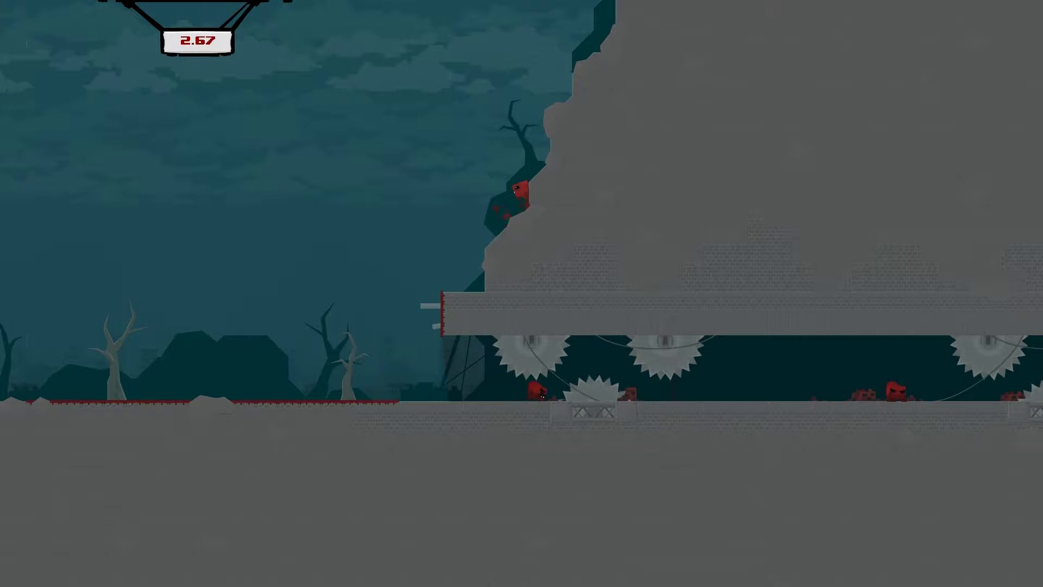
pyautogui.press('space')
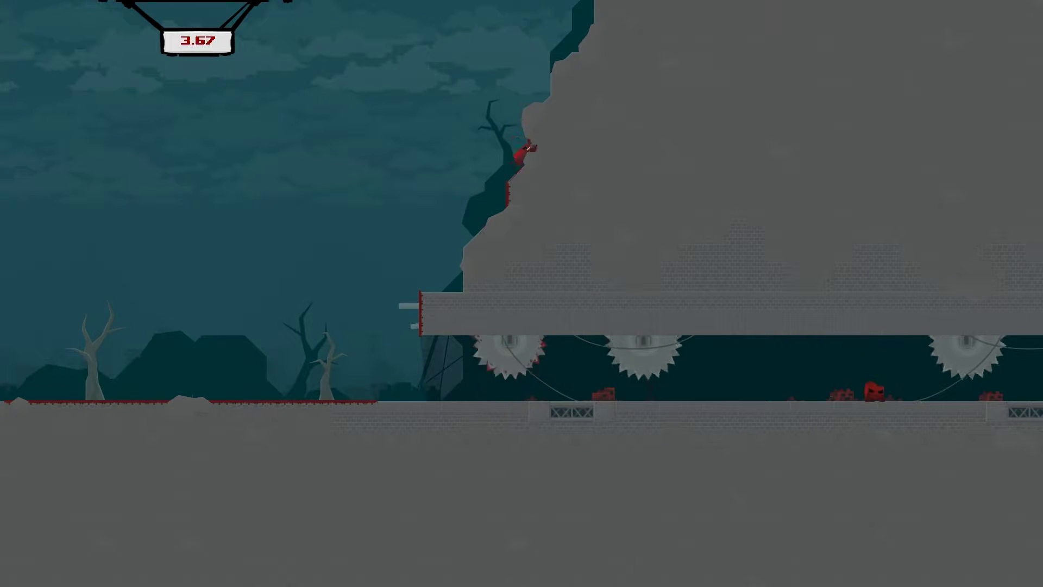
pyautogui.press('space')
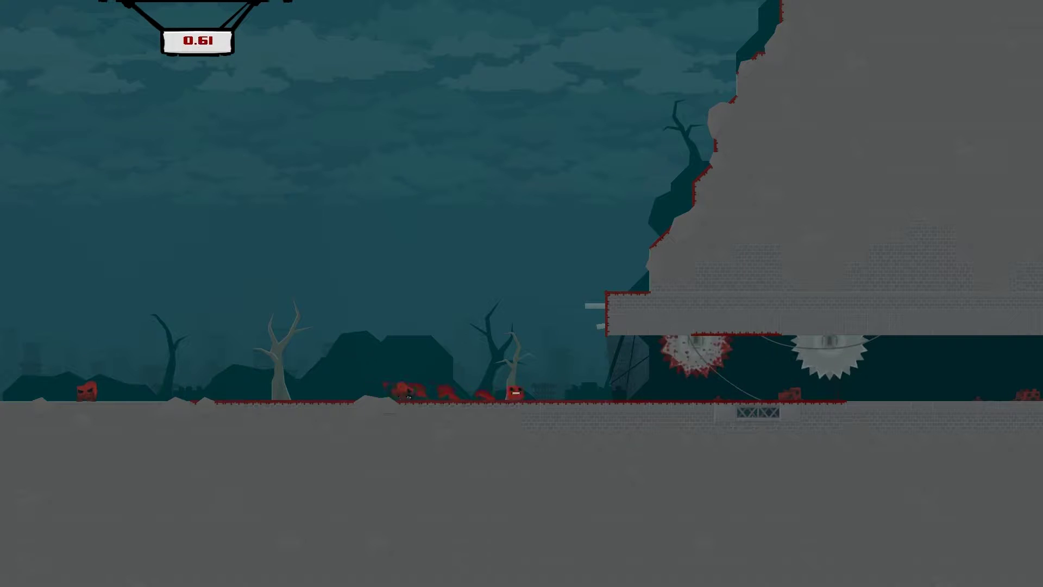
# - Get past the floor saws to finish Heretic, then start 5-12 10 Horns
pyautogui.press('Right')
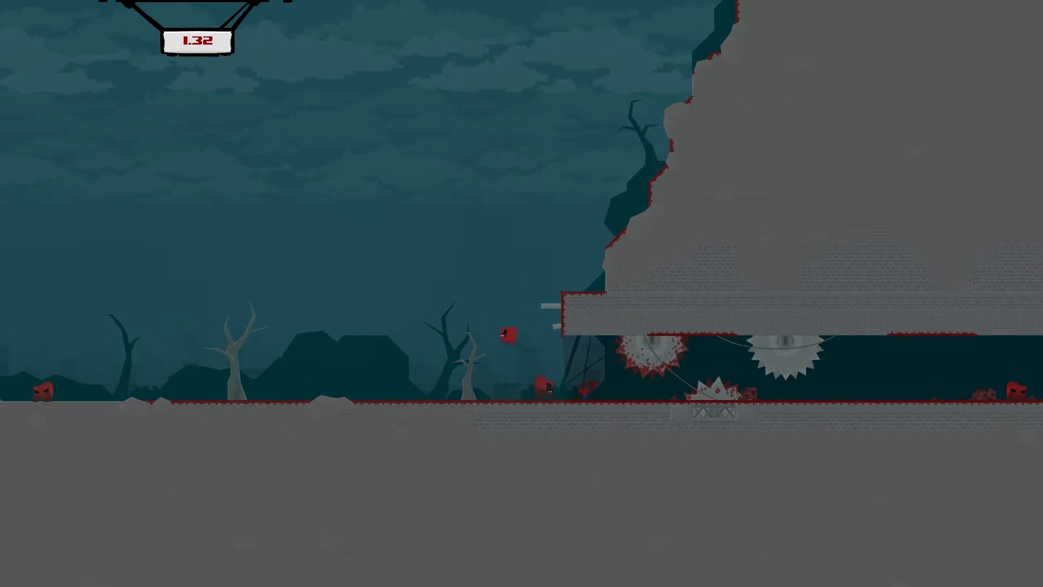
pyautogui.press('Right')
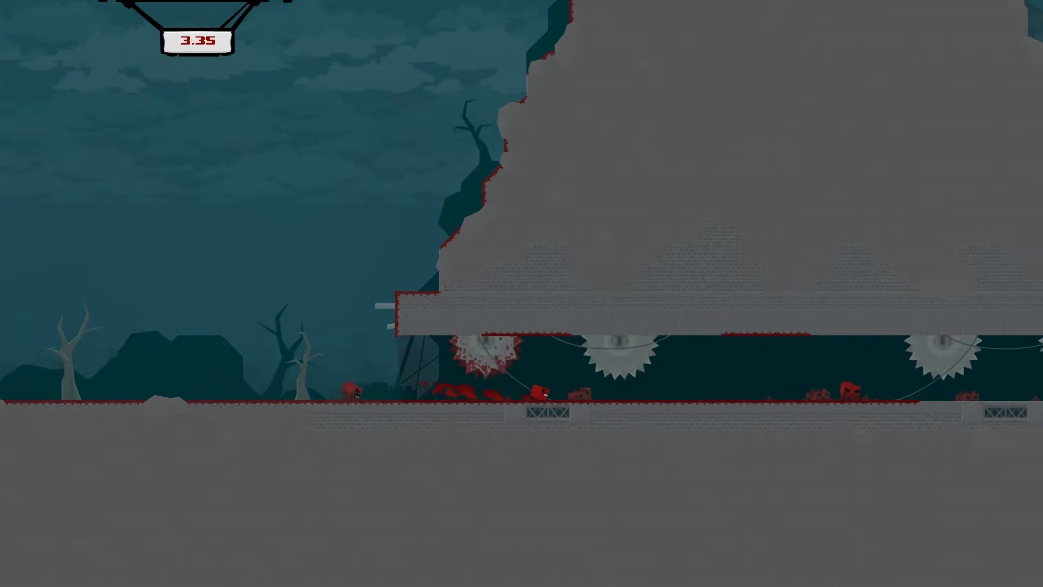
pyautogui.press('Left')
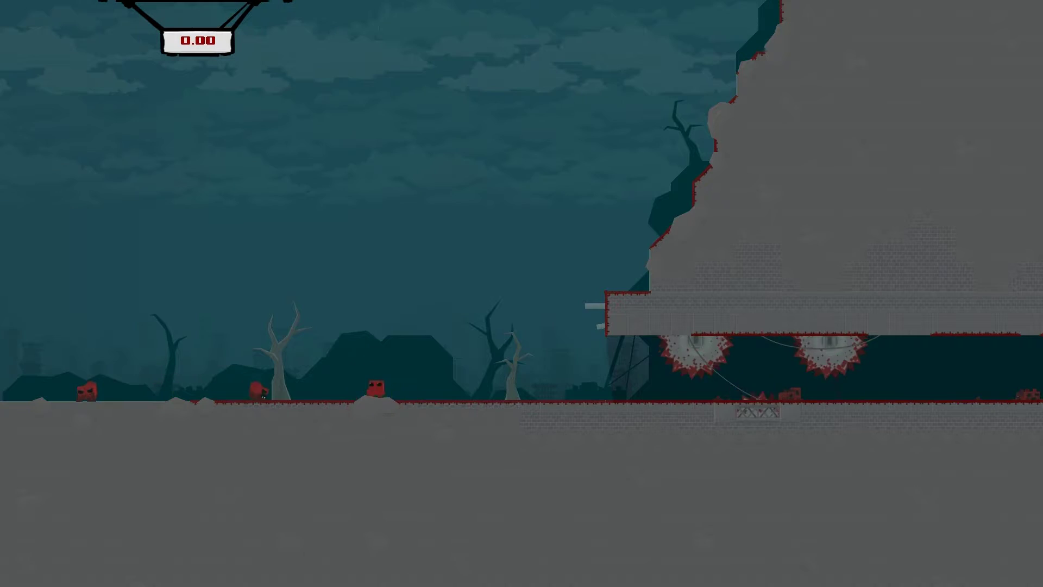
pyautogui.press('Right')
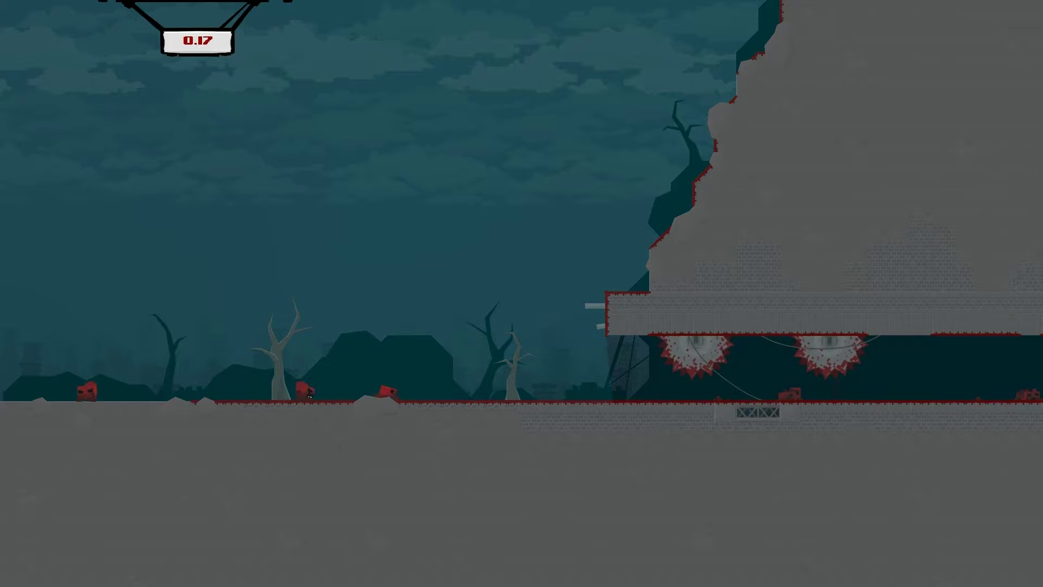
pyautogui.press('Right')
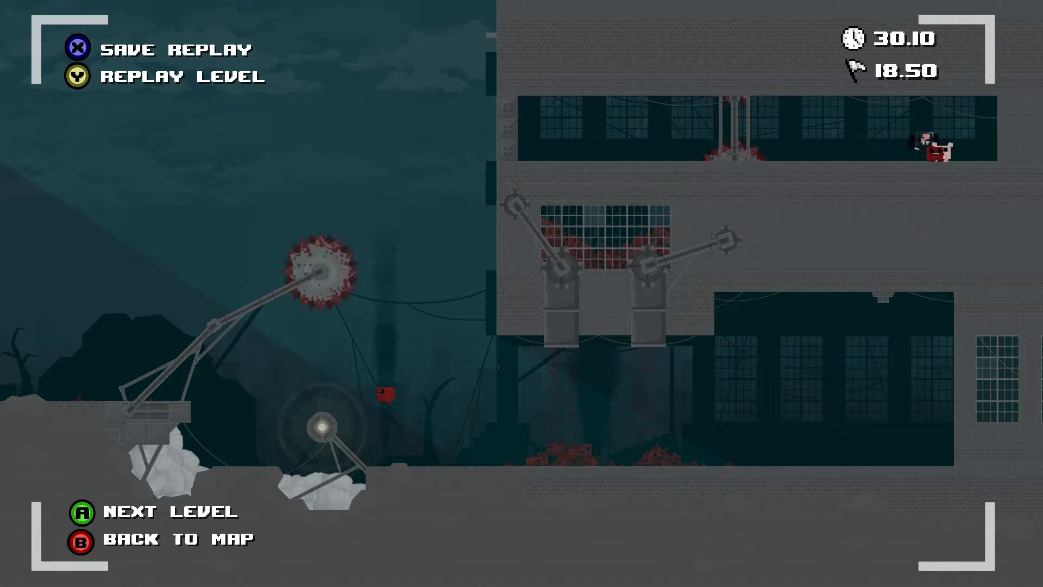
pyautogui.press('Return')
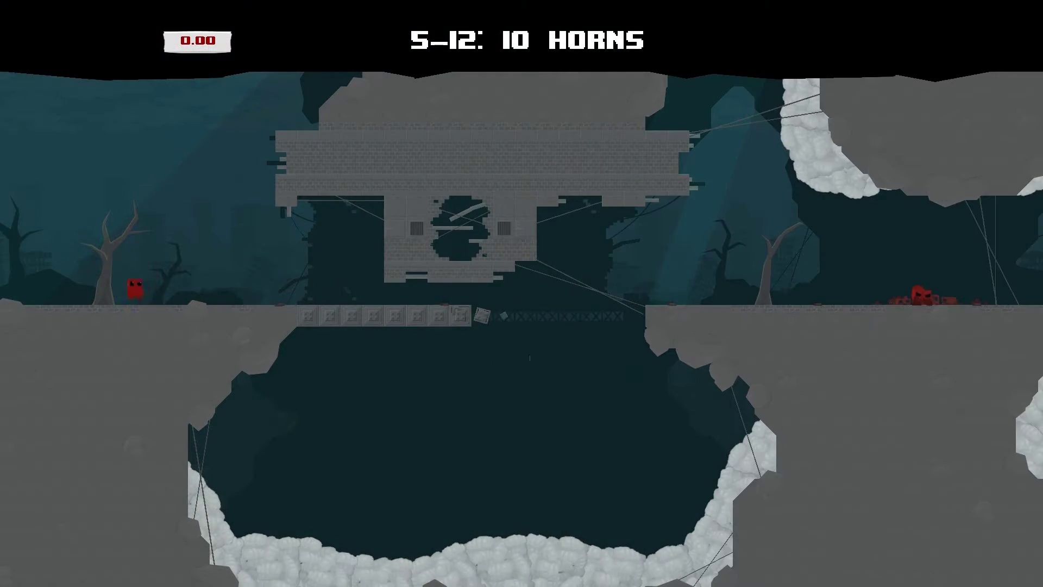
# - Cross the gap and the crumbling floor to reach the next ledge
pyautogui.press('Right')
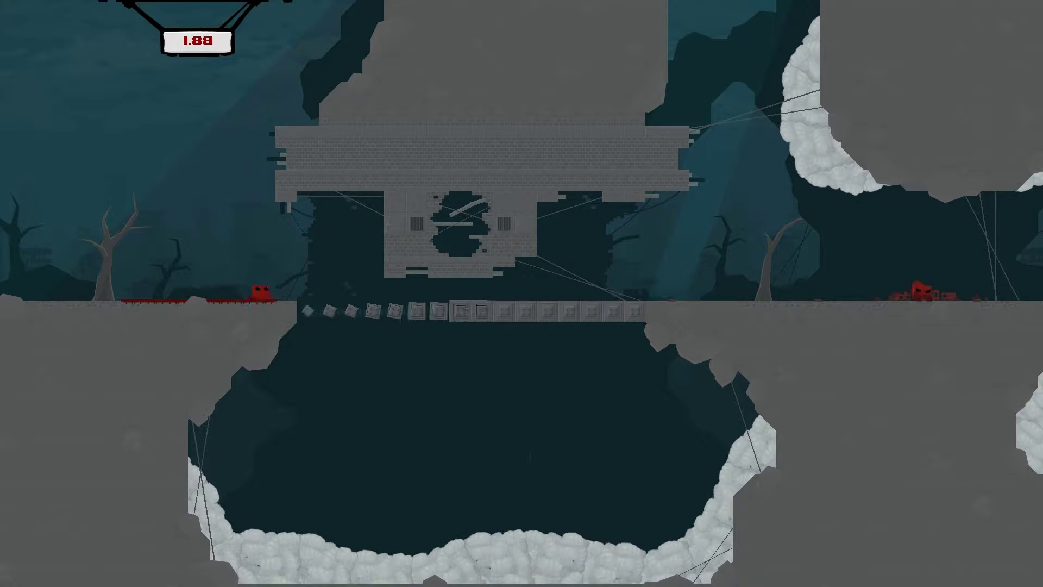
pyautogui.press('Right')
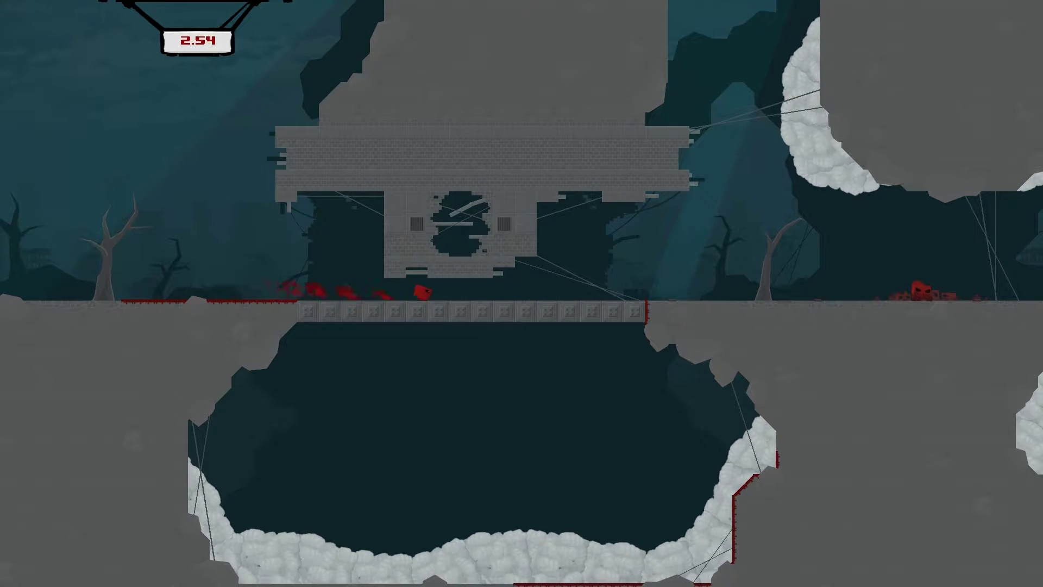
pyautogui.press('Right')
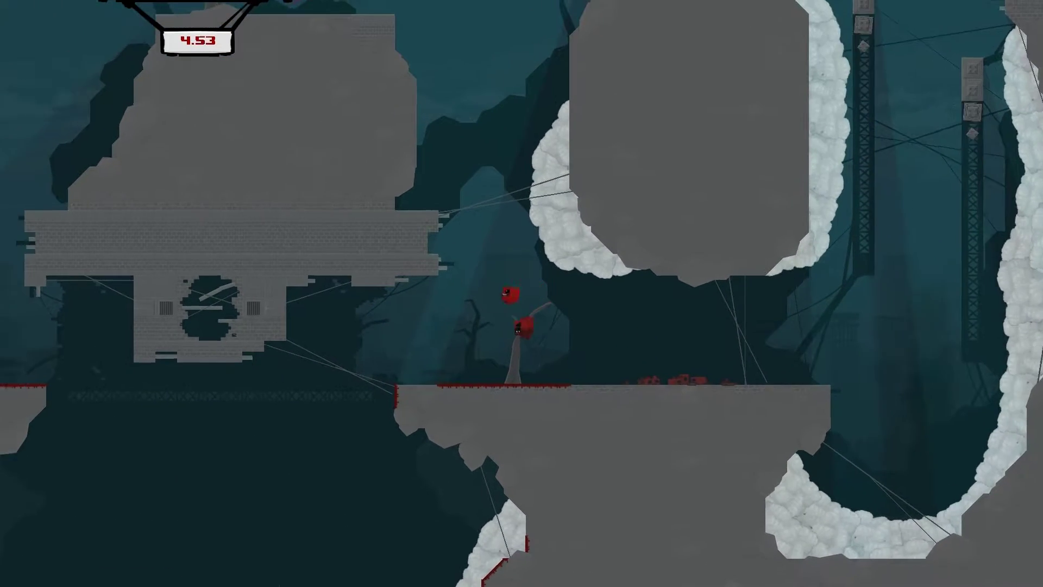
pyautogui.press('Left')
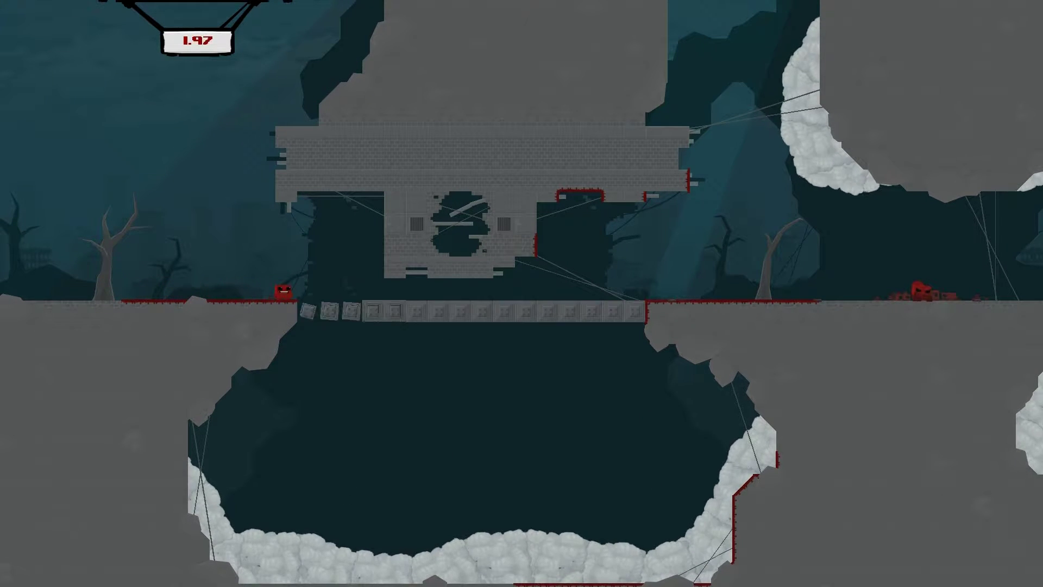
pyautogui.press('Right')
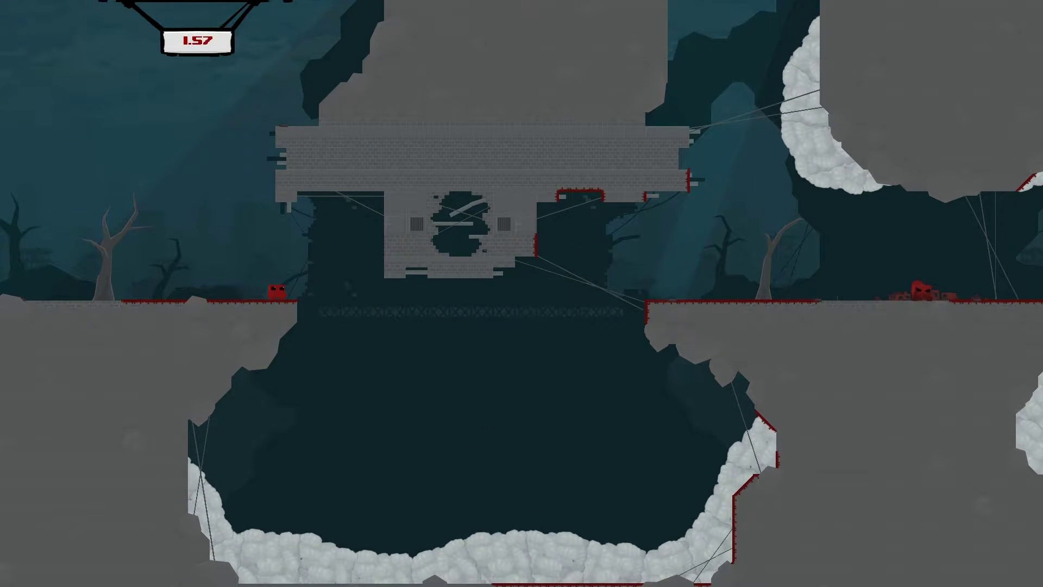
pyautogui.press('Right')
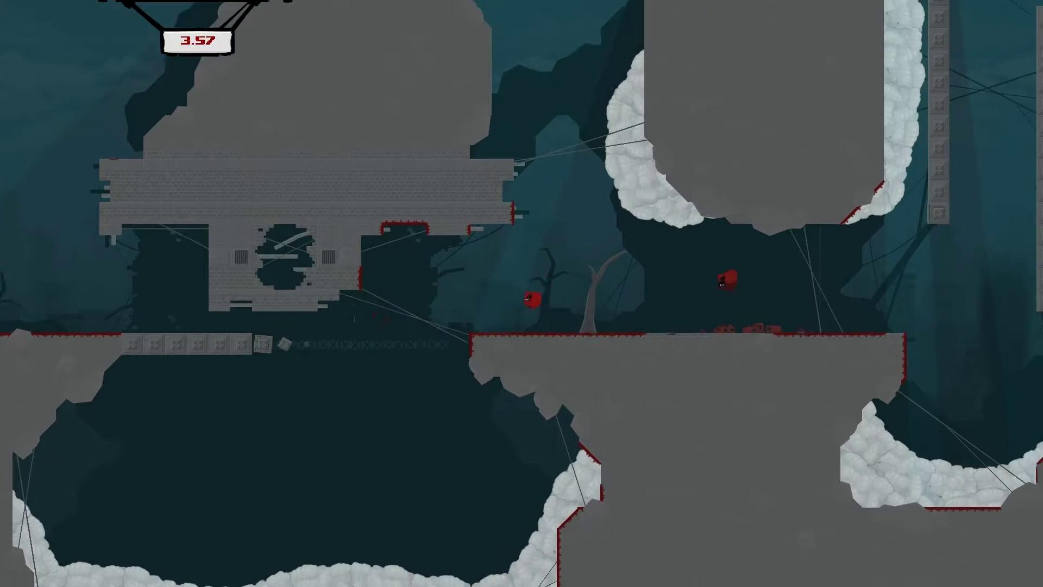
# - Wall-jump onto the first pillar top and leap right off it
pyautogui.press('Right')
pyautogui.press('space')
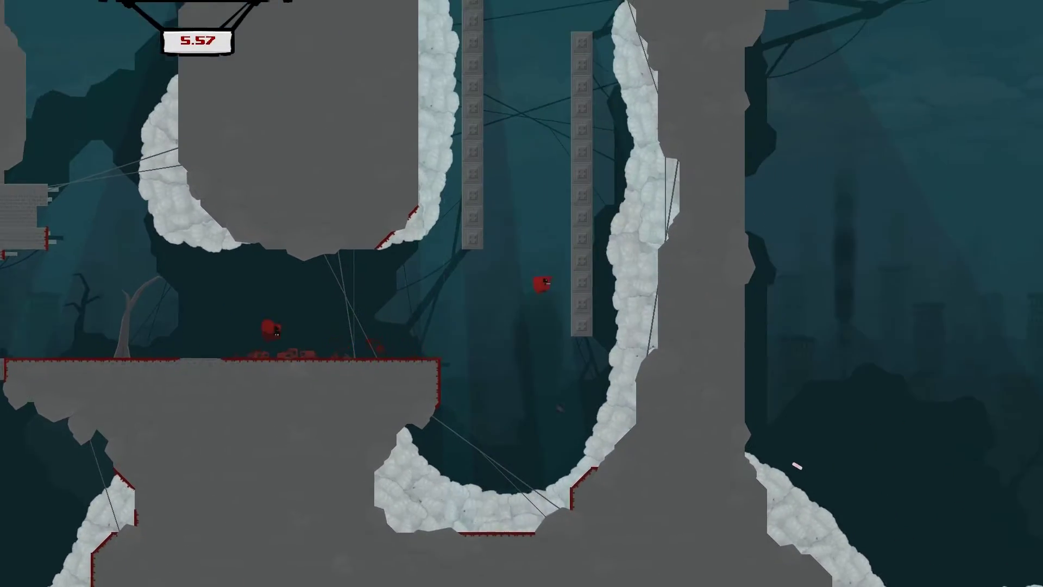
pyautogui.press('space')
pyautogui.press('Right')
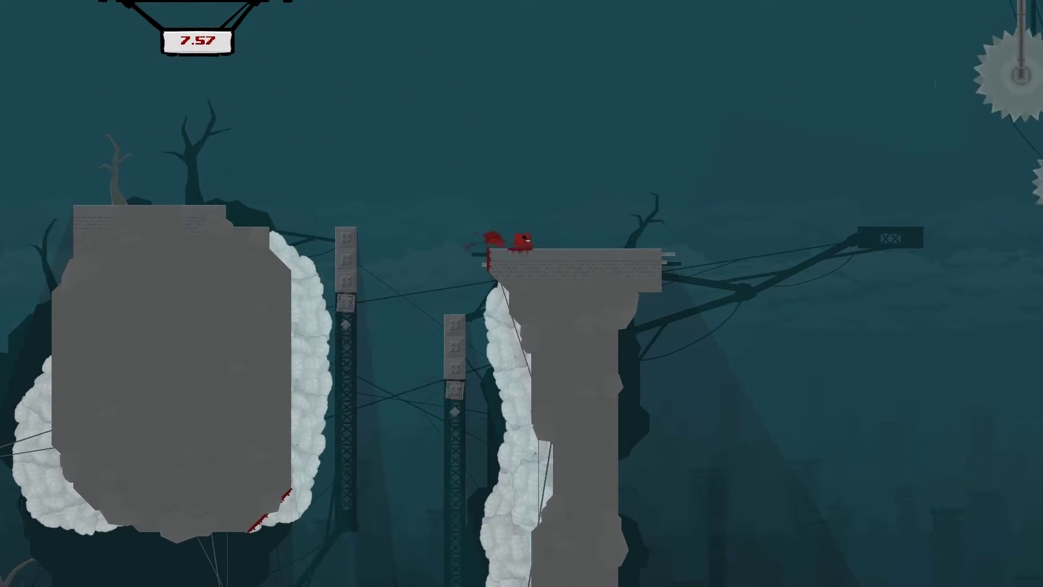
pyautogui.press('Right')
pyautogui.press('space')
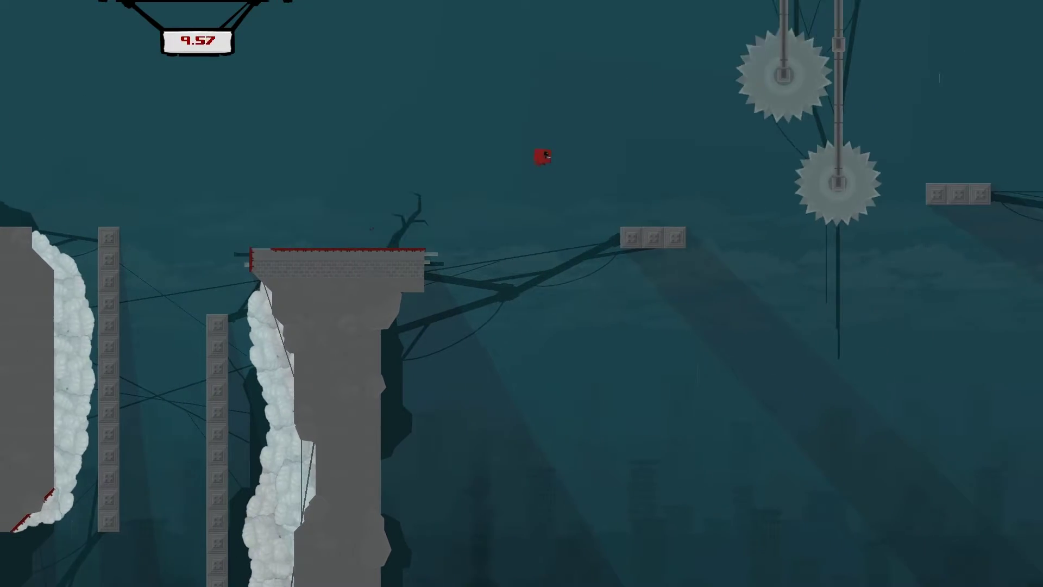
# - Cling to the pillar's right wall and wall-jump back up it
pyautogui.press('Left')
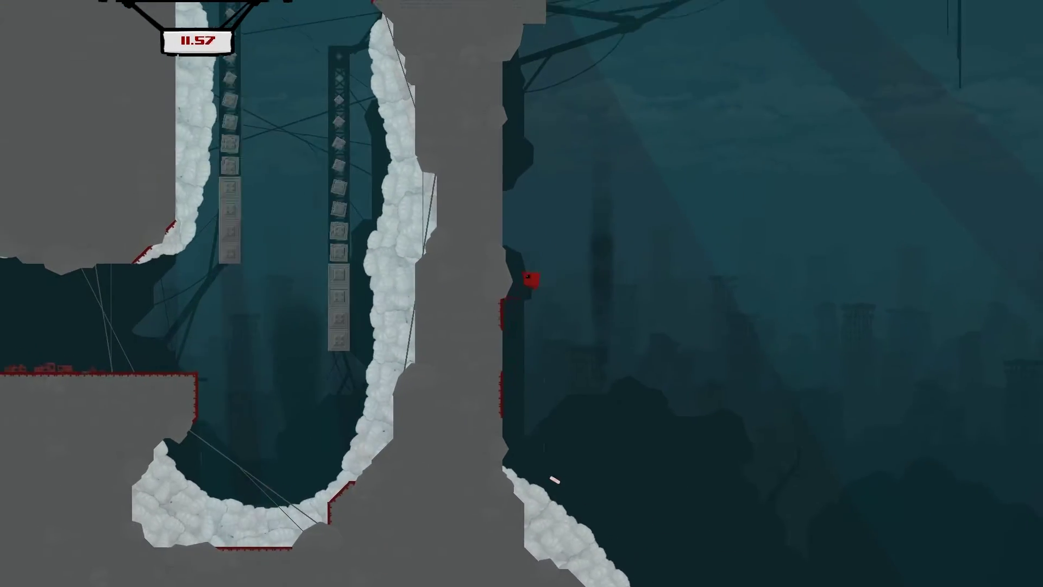
pyautogui.press('space')
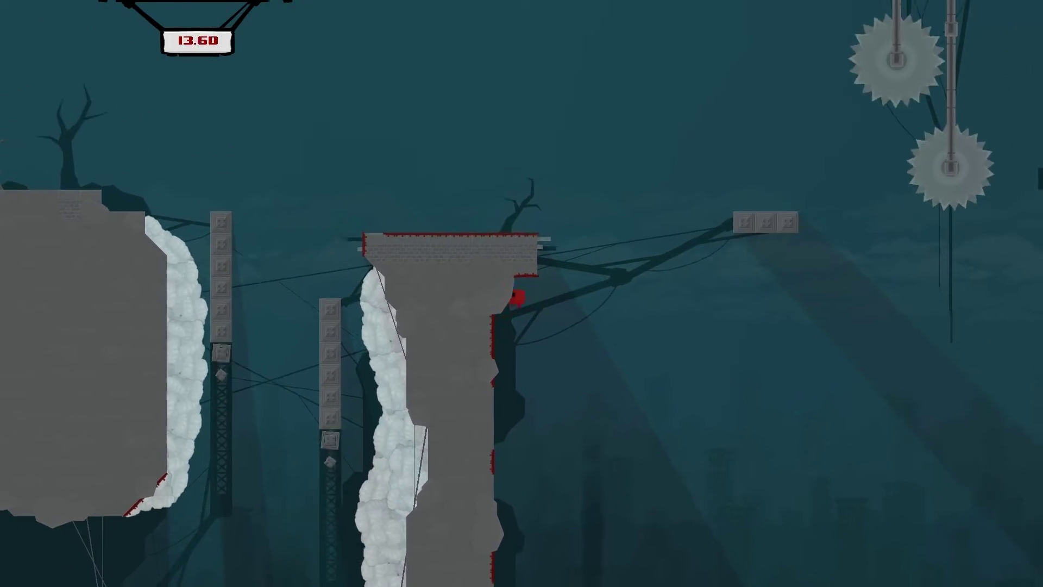
pyautogui.press('space')
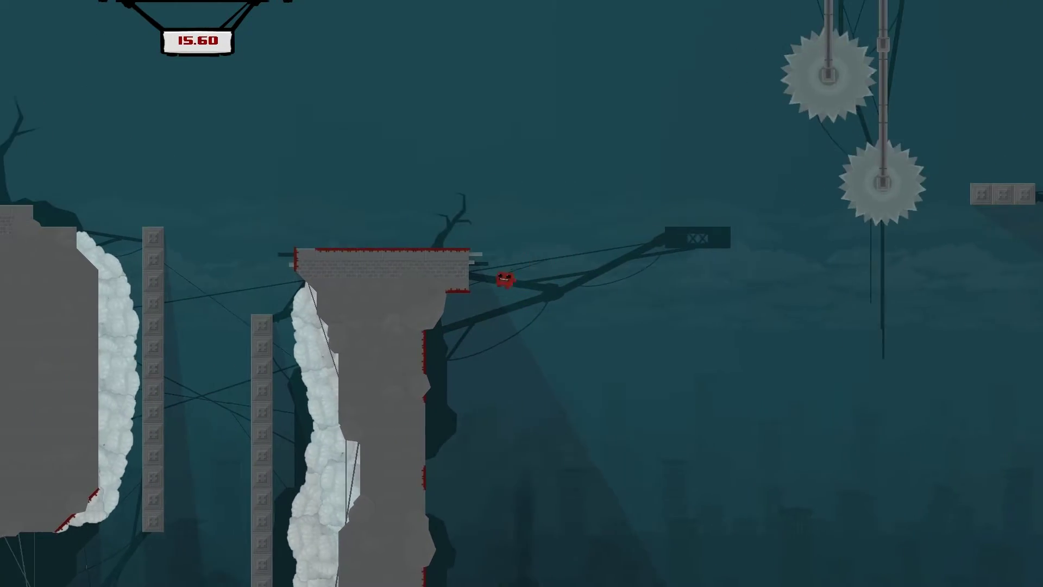
pyautogui.press('space')
pyautogui.press('space')
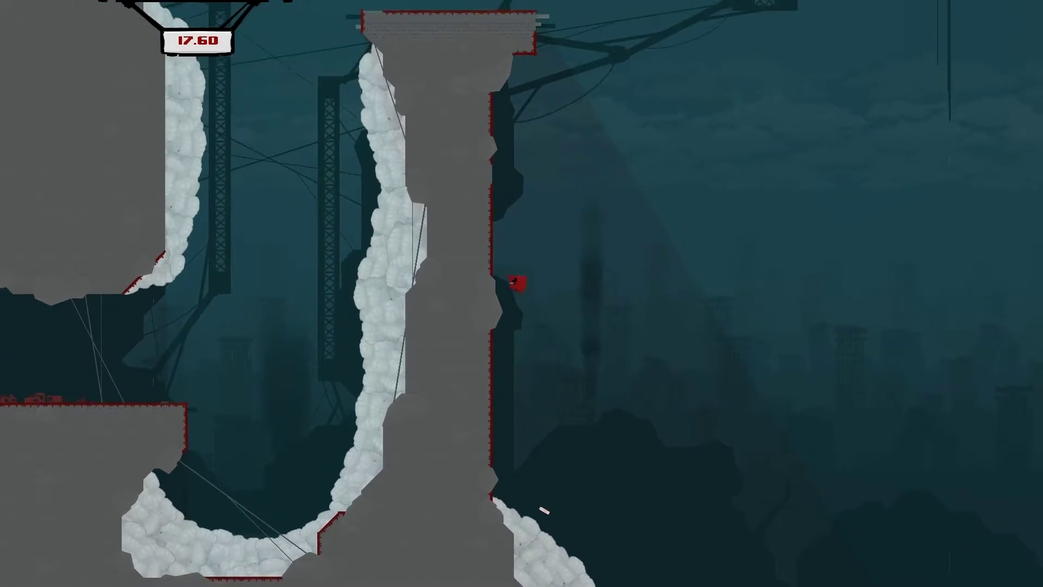
pyautogui.press('space')
# - Reach the floating platform to clear 10 Horns, then begin 5-13 The Lamb
pyautogui.press('space')
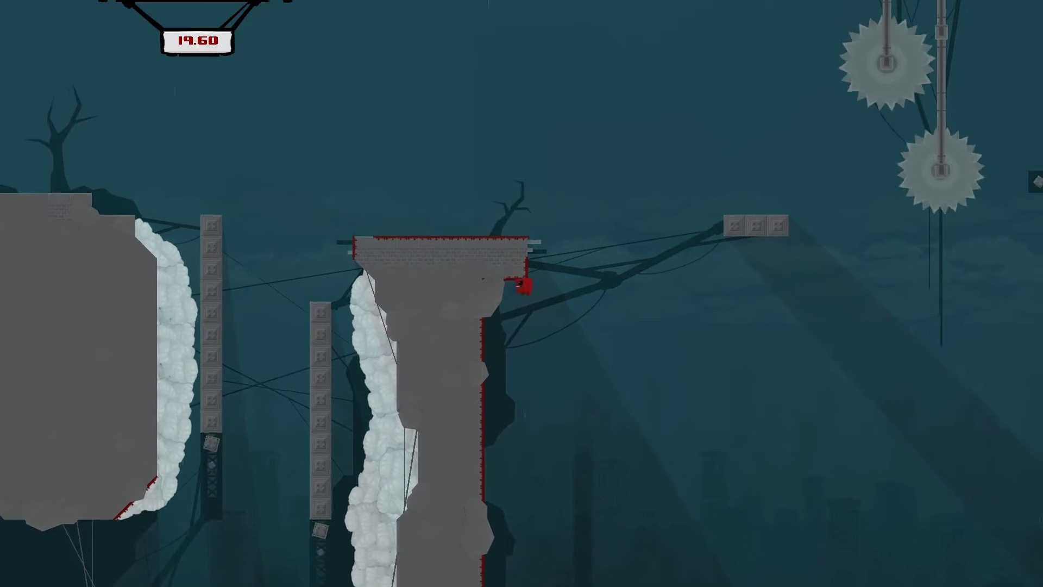
pyautogui.press('space')
pyautogui.press('space')
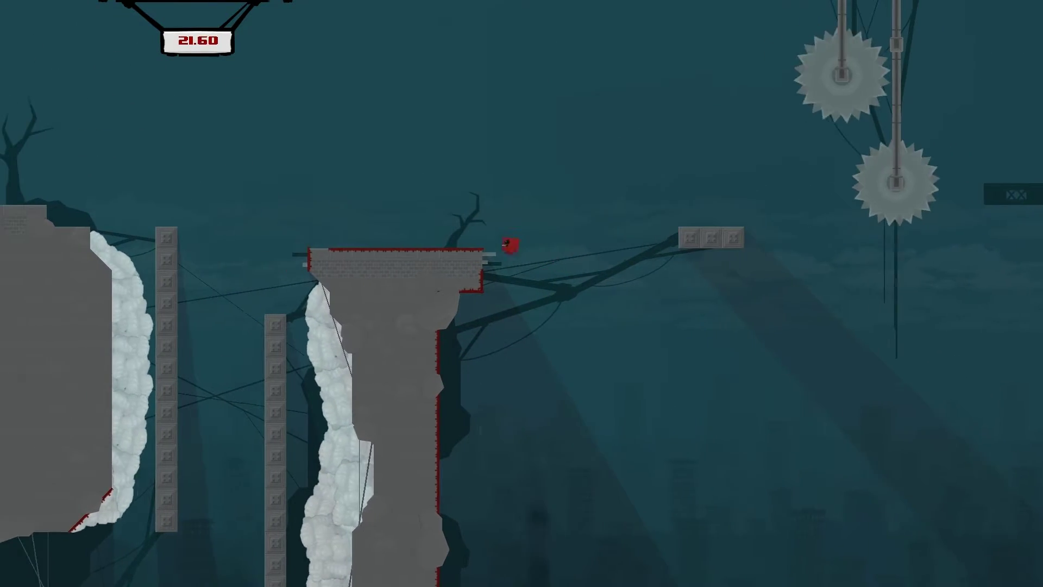
pyautogui.press('space')
pyautogui.press('space')
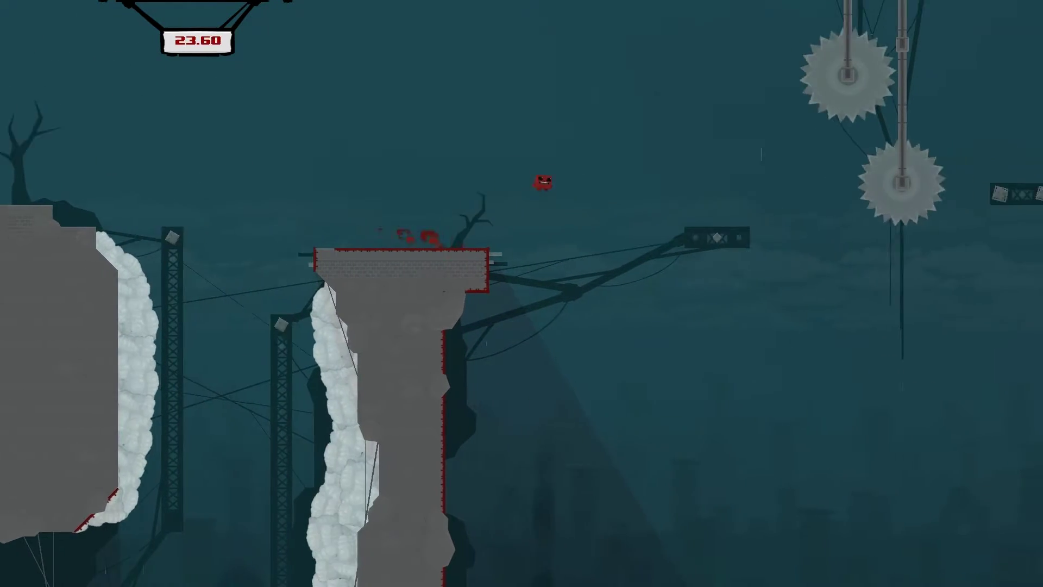
pyautogui.press('space')
pyautogui.press('space')
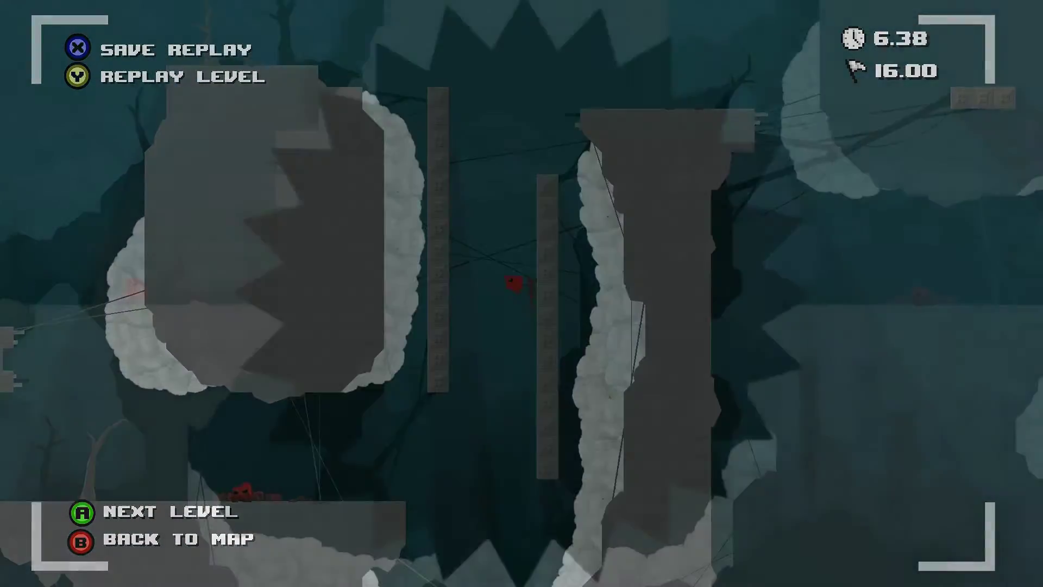
pyautogui.press('Return')
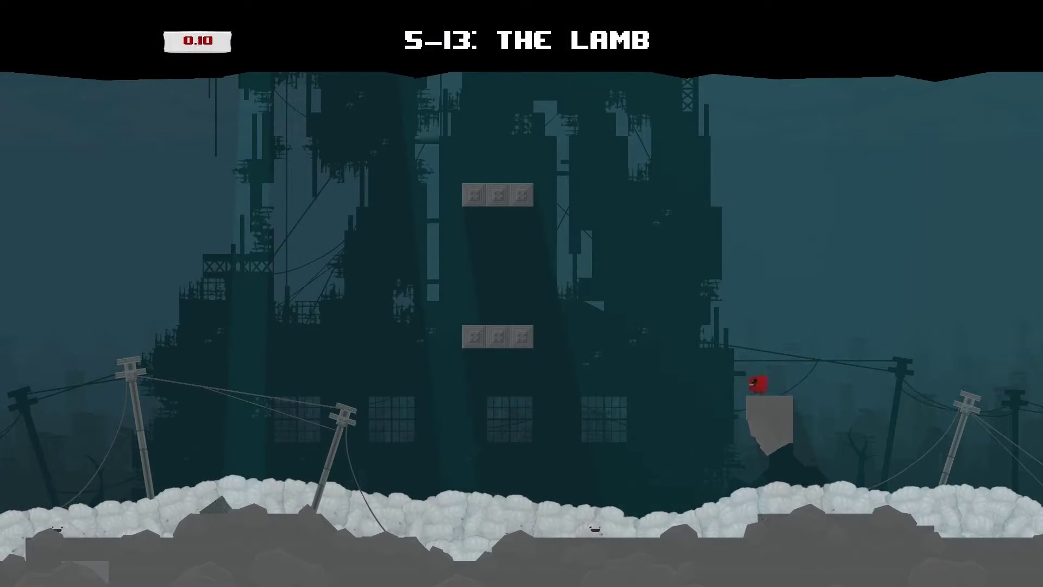
pyautogui.press('Left')
pyautogui.press('space')
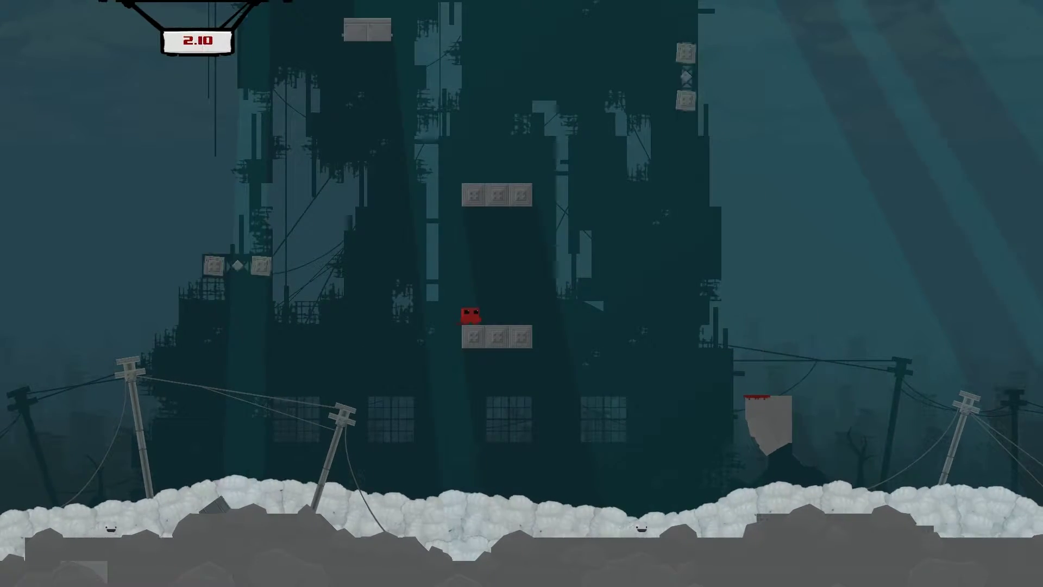
# - Rebound off the left wall onto the floating block, then hop to the upper block
pyautogui.press('space')
pyautogui.press('Left')
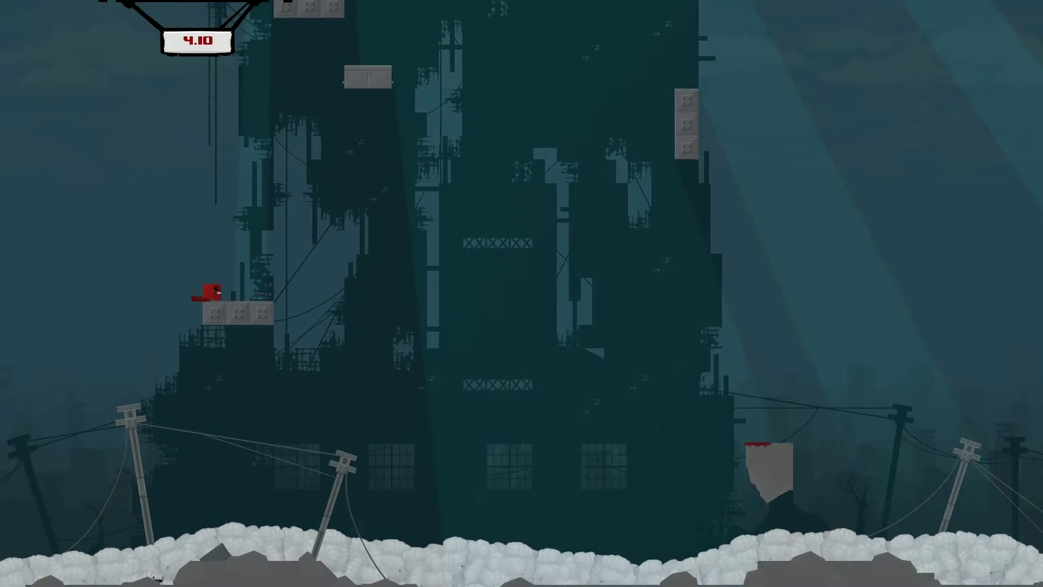
pyautogui.press('space')
pyautogui.press('Right')
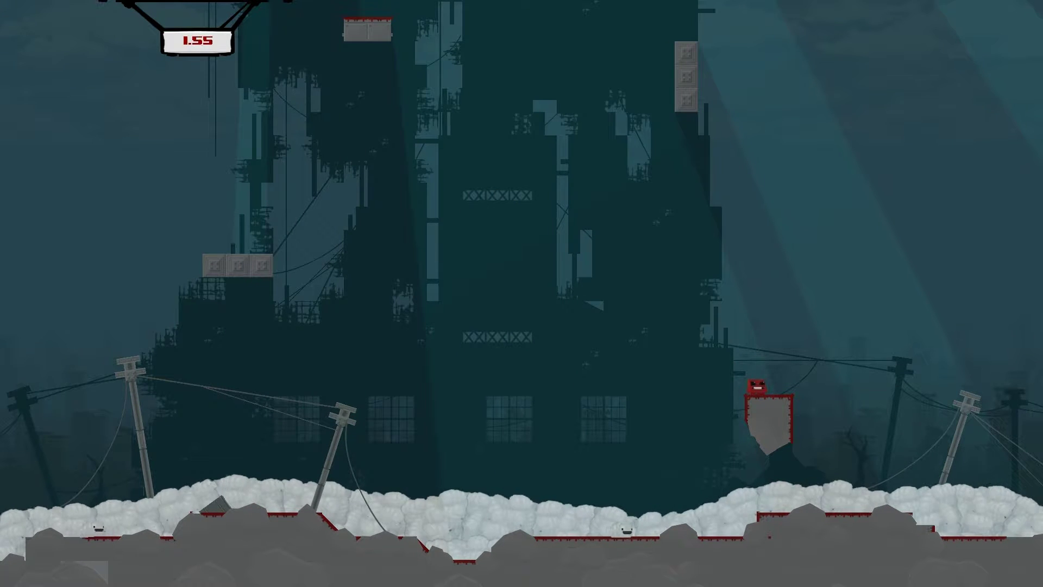
pyautogui.press('Left')
pyautogui.press('space')
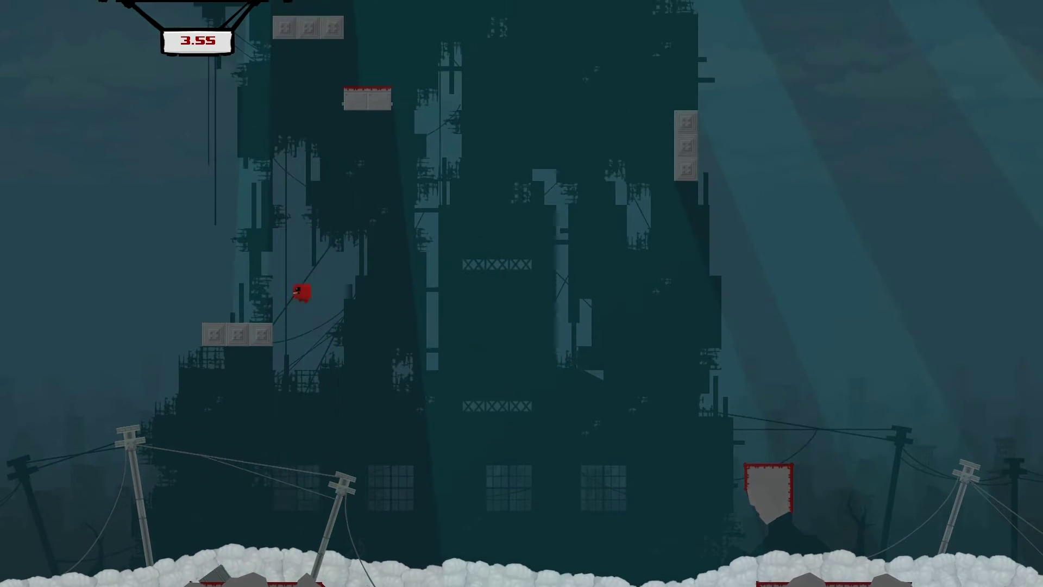
pyautogui.press('space')
pyautogui.press('Right')
# - Wall-jump up the left column and the tall column to reach the tower
pyautogui.press('space')
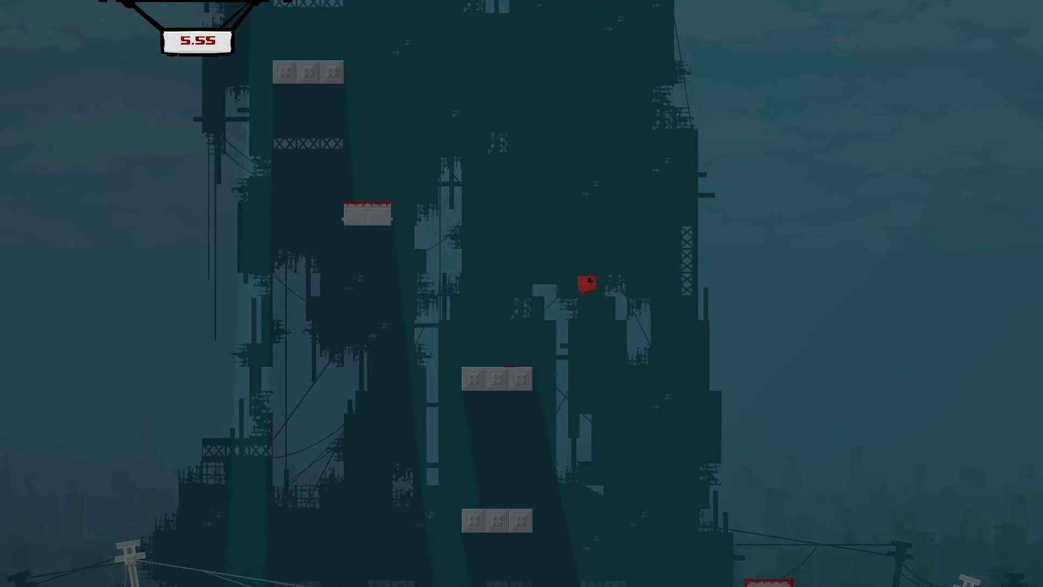
pyautogui.press('Left')
pyautogui.press('space')
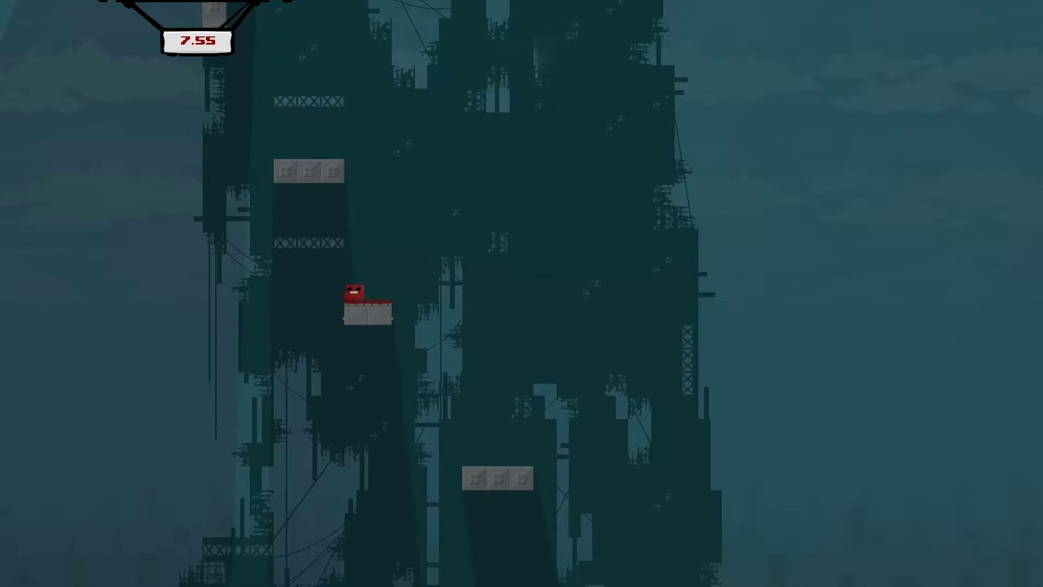
pyautogui.press('space')
pyautogui.press('space')
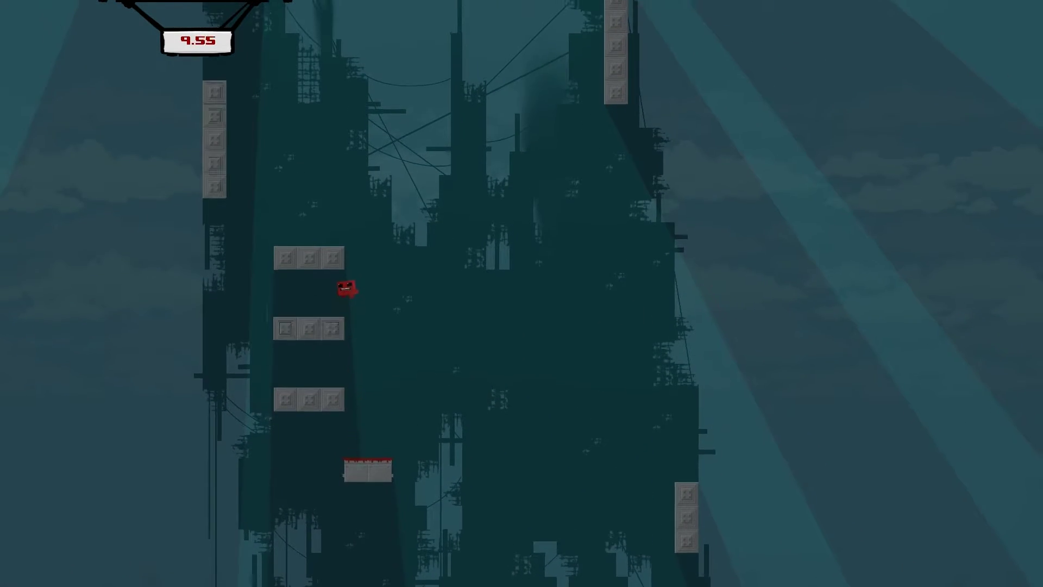
pyautogui.press('space')
pyautogui.press('space')
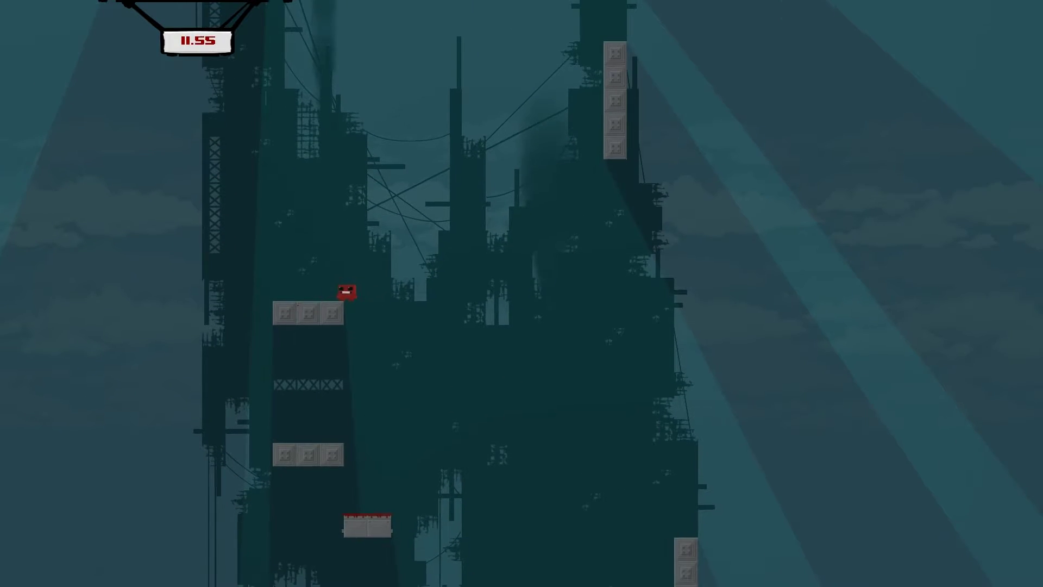
pyautogui.press('Left')
pyautogui.press('space')
pyautogui.press('Right')
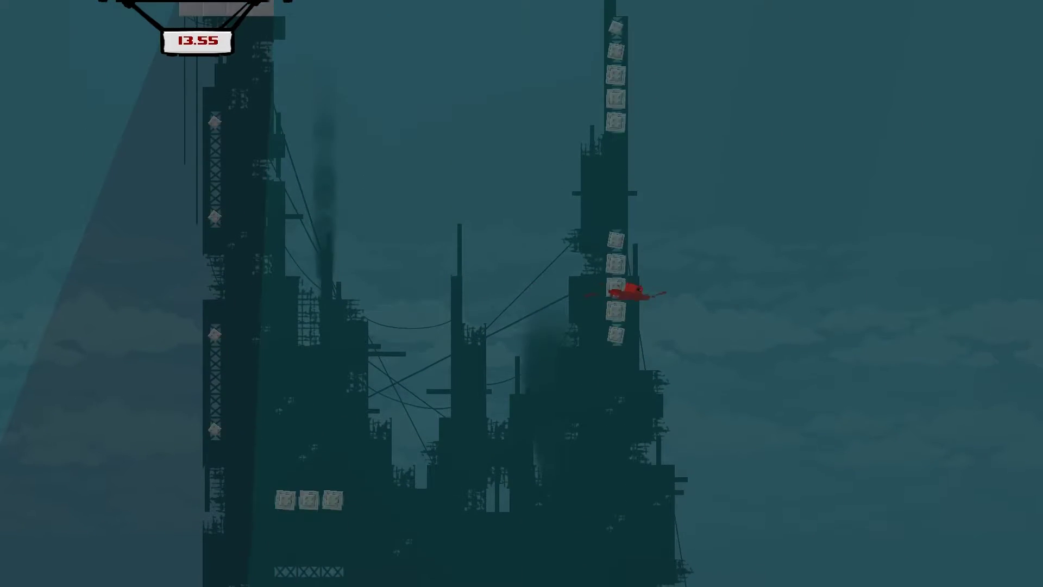
pyautogui.press('space')
pyautogui.press('Left')
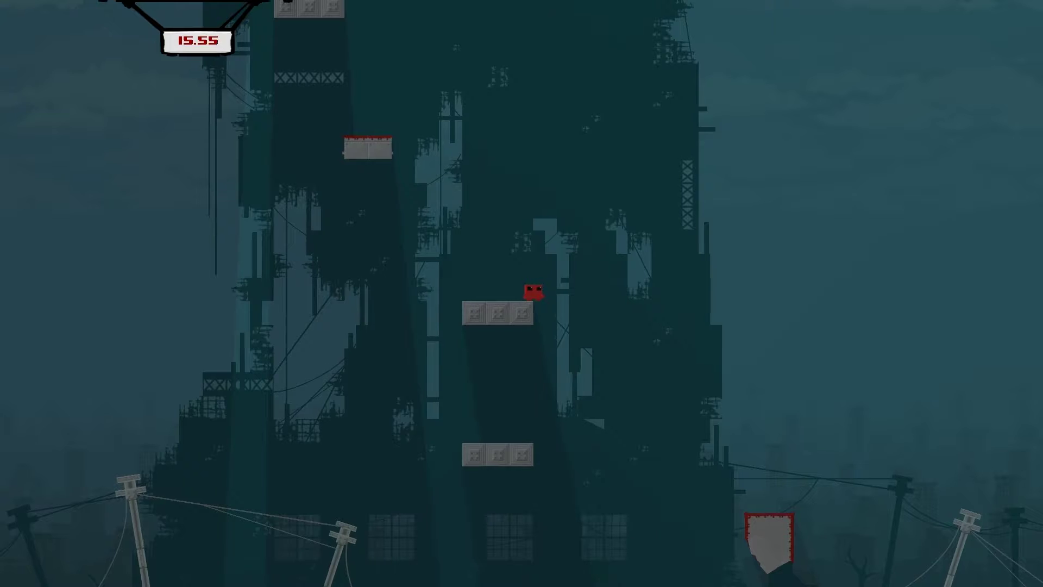
# - Drop to the lower block, climb the left ledge, and rebound onto the small block
pyautogui.press('Right')
pyautogui.press('Left')
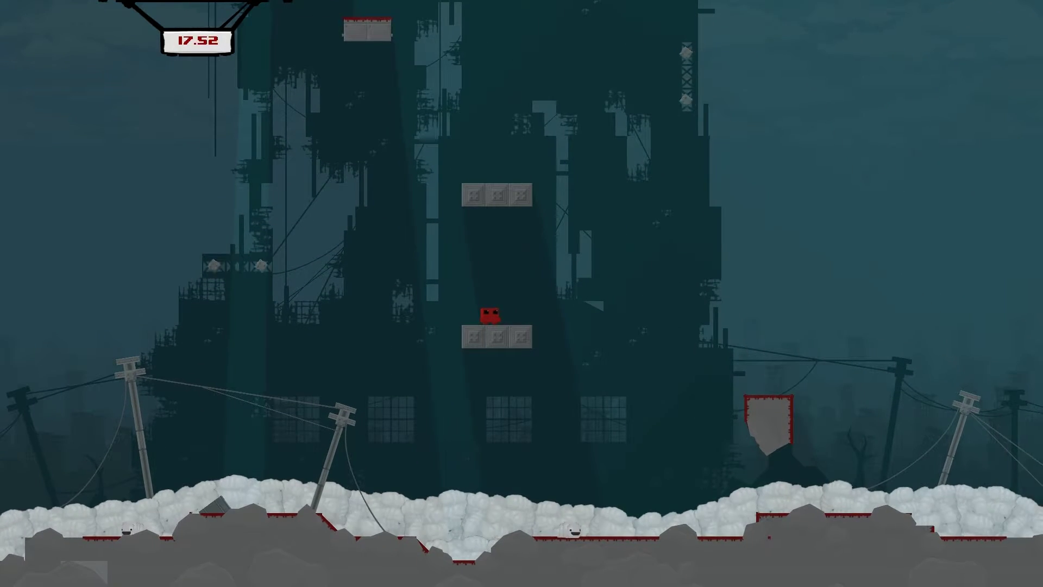
pyautogui.press('space')
pyautogui.press('Left')
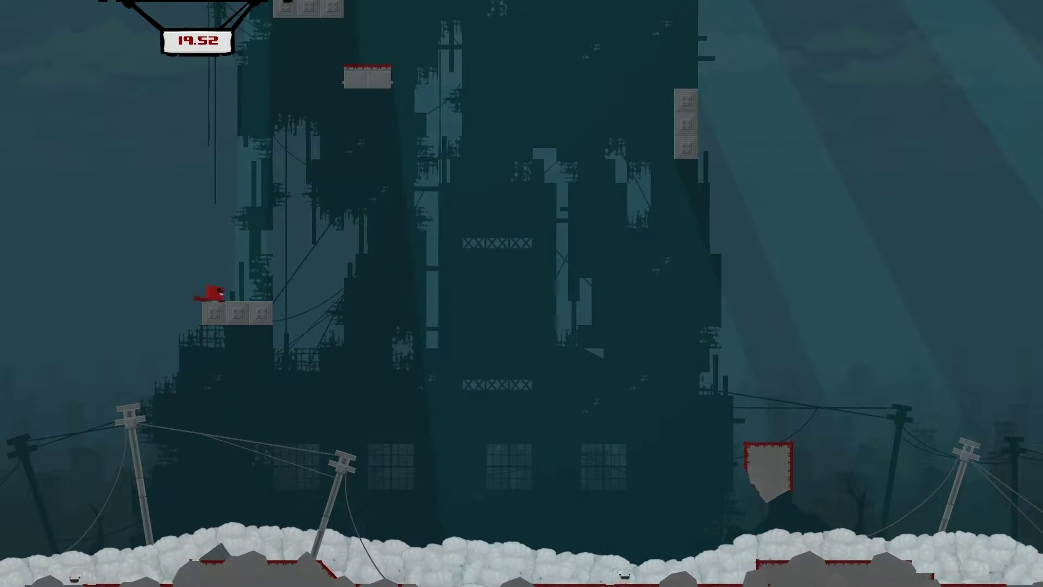
pyautogui.press('space')
pyautogui.press('Right')
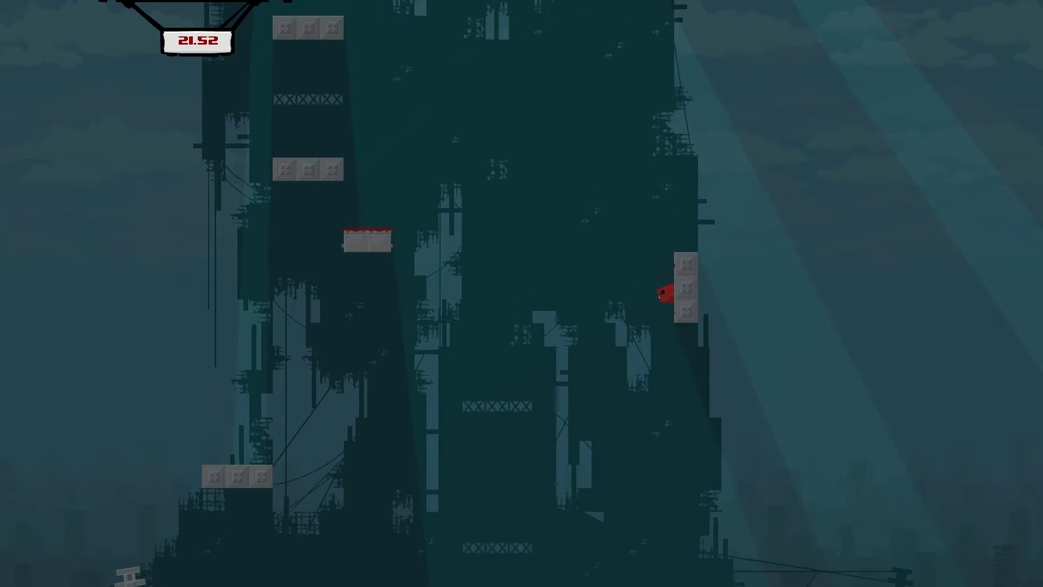
pyautogui.press('space')
pyautogui.press('Left')
# - Climb the left column onto the grey ledge and bounce across to the right column
pyautogui.press('space')
pyautogui.press('Left')
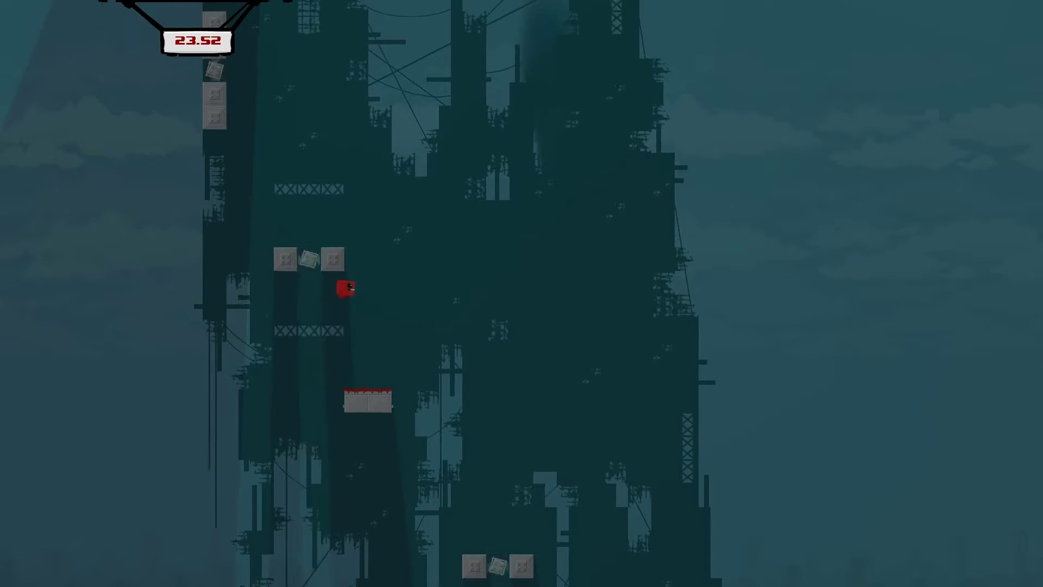
pyautogui.press('space')
pyautogui.press('Left')
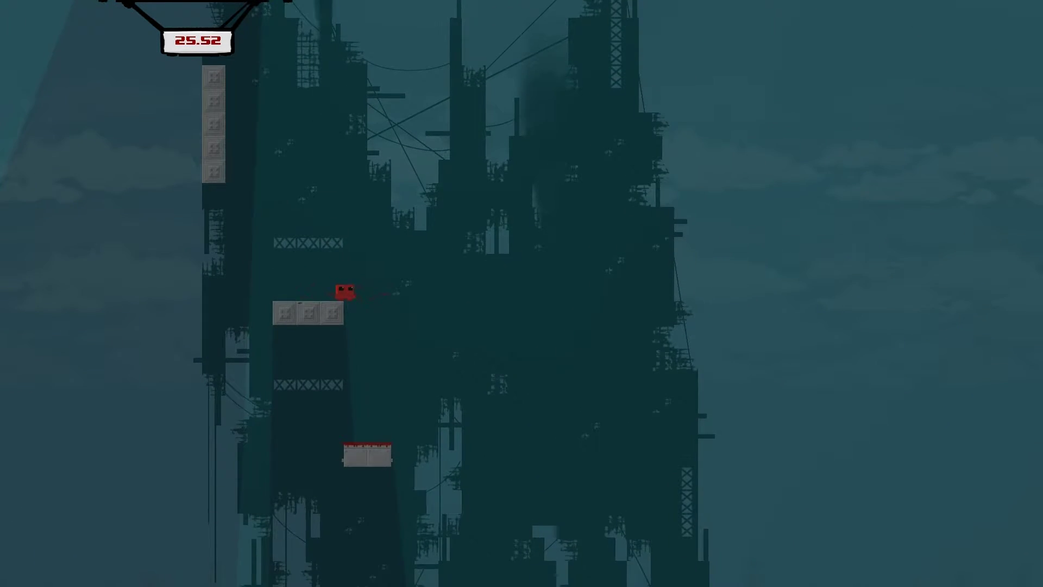
pyautogui.press('space')
pyautogui.press('Left')
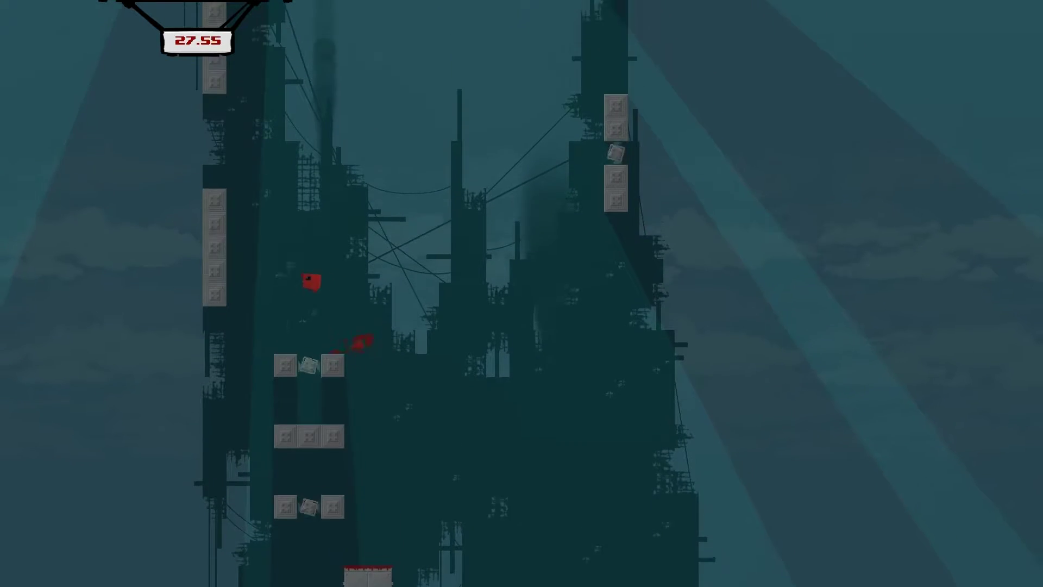
pyautogui.press('space')
pyautogui.press('Right')
# - Rebound toward the left tower and land beside Bandage Girl to clear The Lamb
pyautogui.press('space')
pyautogui.press('Left')
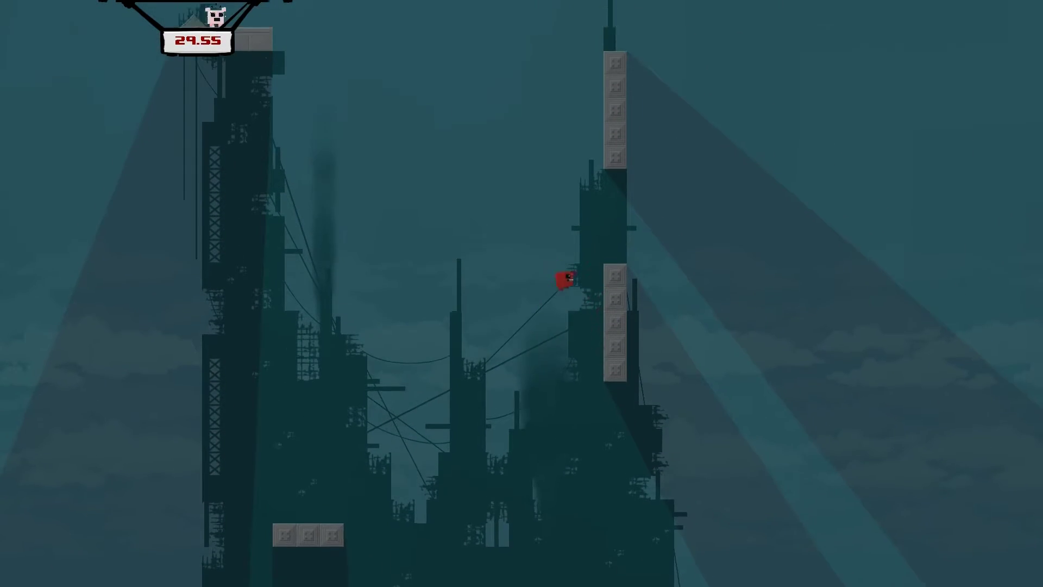
pyautogui.press('space')
pyautogui.press('Right')
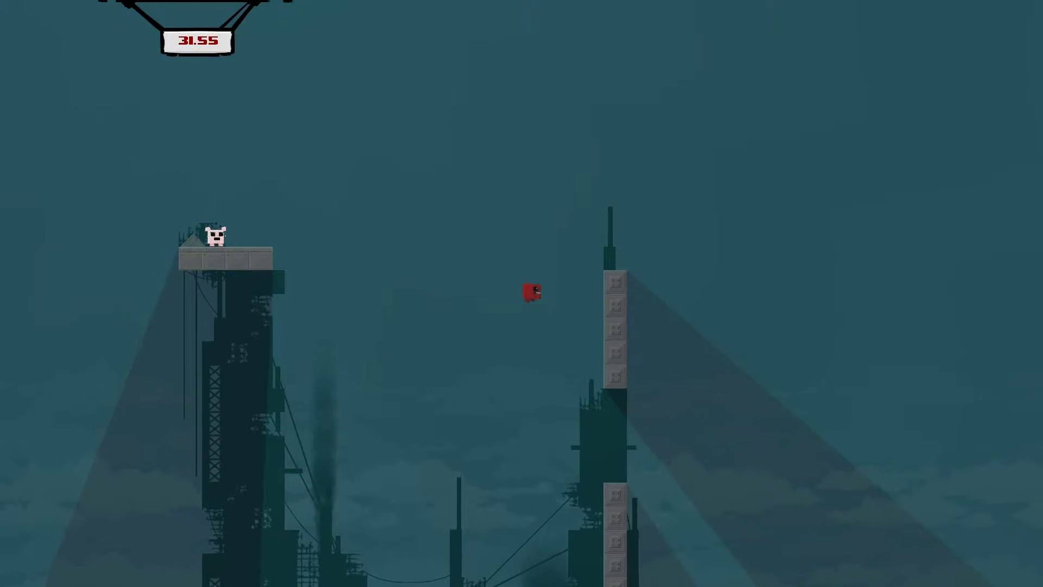
pyautogui.press('space')
pyautogui.press('Left')
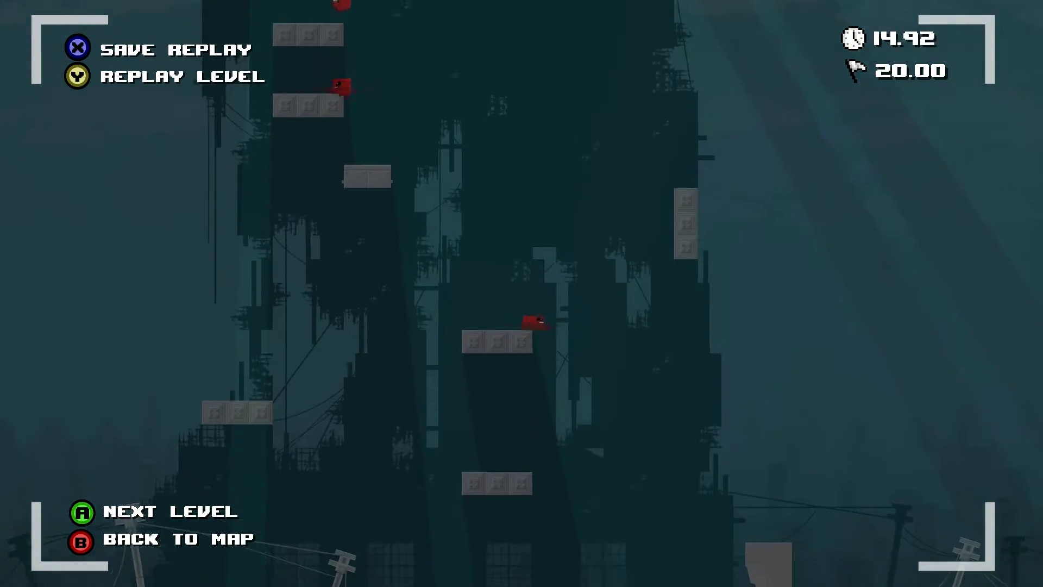
# - Choose Next Level on The Lamb's results screen to begin 5-14 Carrion
pyautogui.press('Return')
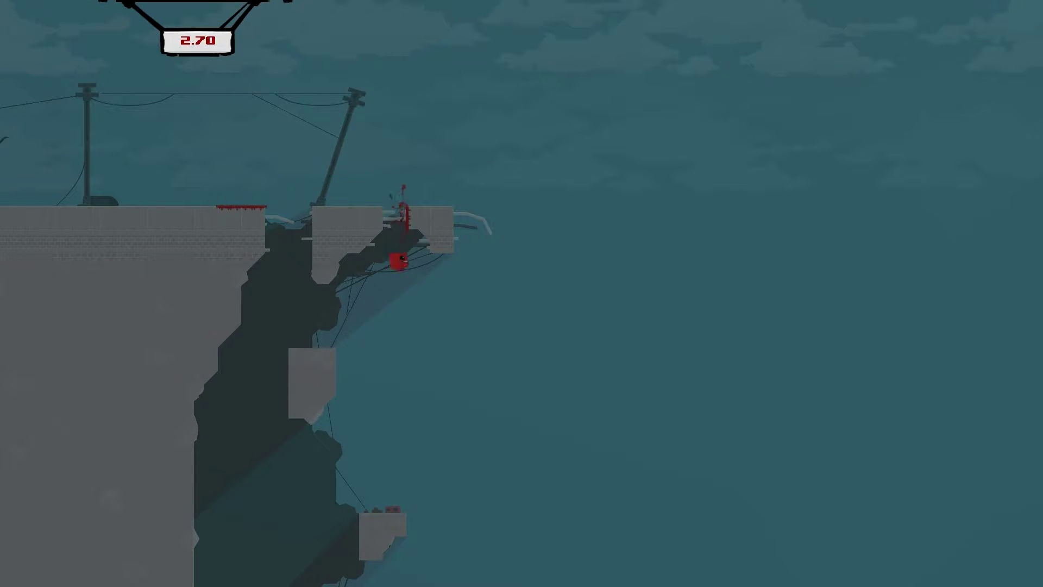
# - Drop off the starting ledge and descend the shaft by switching walls
pyautogui.press('Left')
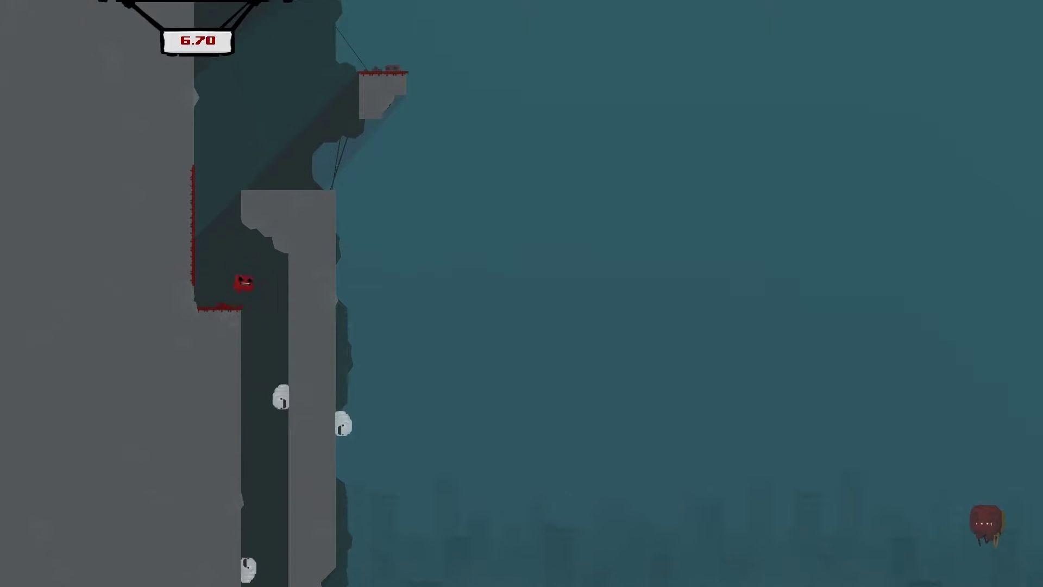
pyautogui.press('Right')
pyautogui.press('space')
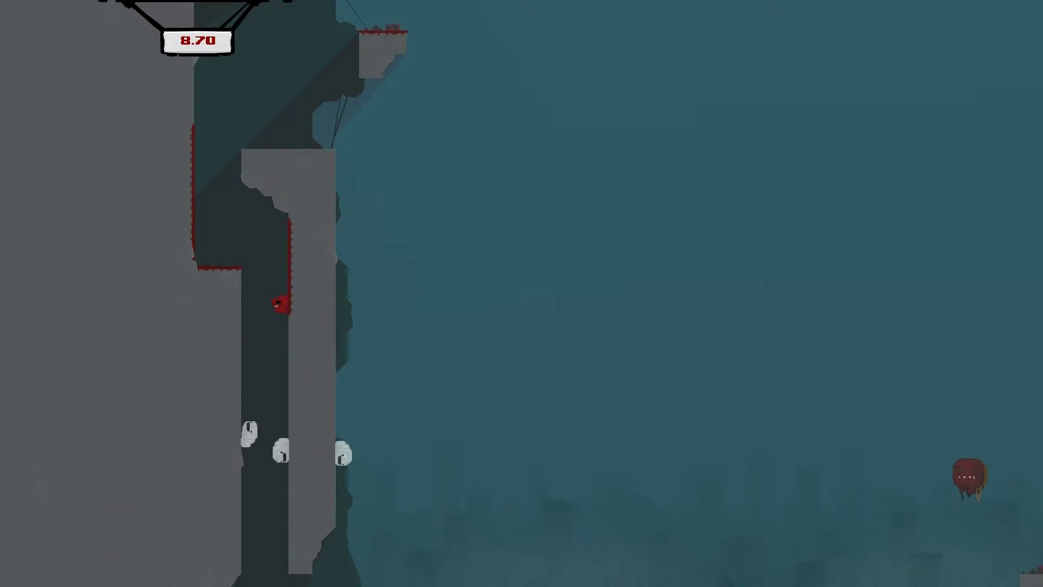
pyautogui.press('Left')
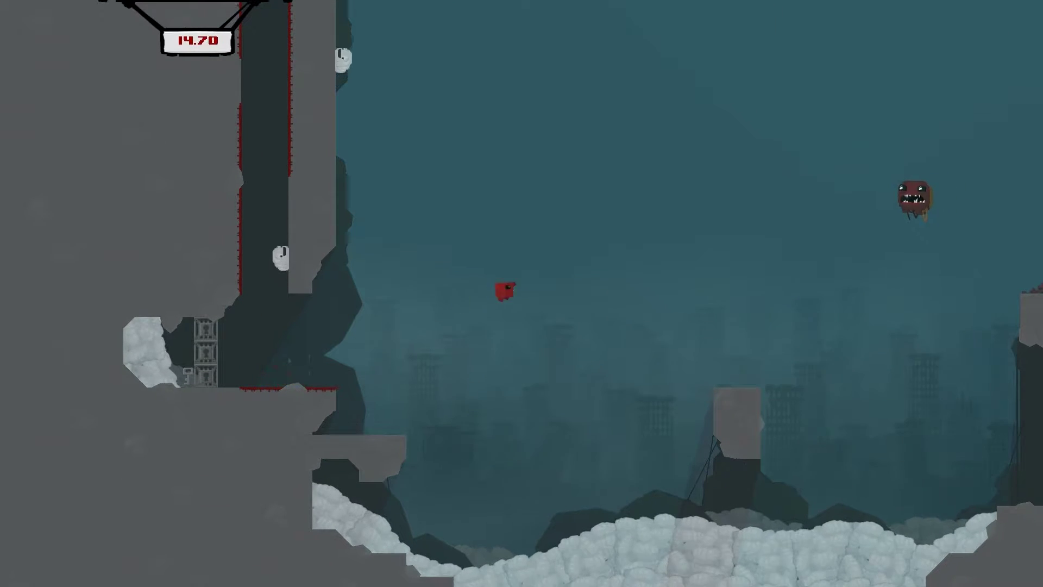
# - Fly right to the pillars and run along the ground past the flying monster
pyautogui.press('Right')
pyautogui.press('space')
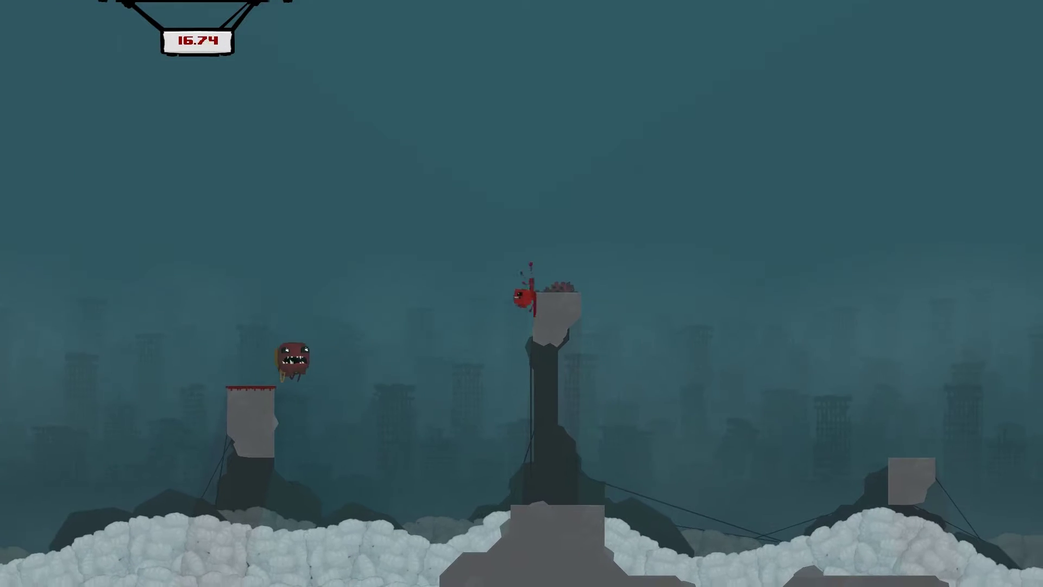
pyautogui.press('Right')
pyautogui.press('space')
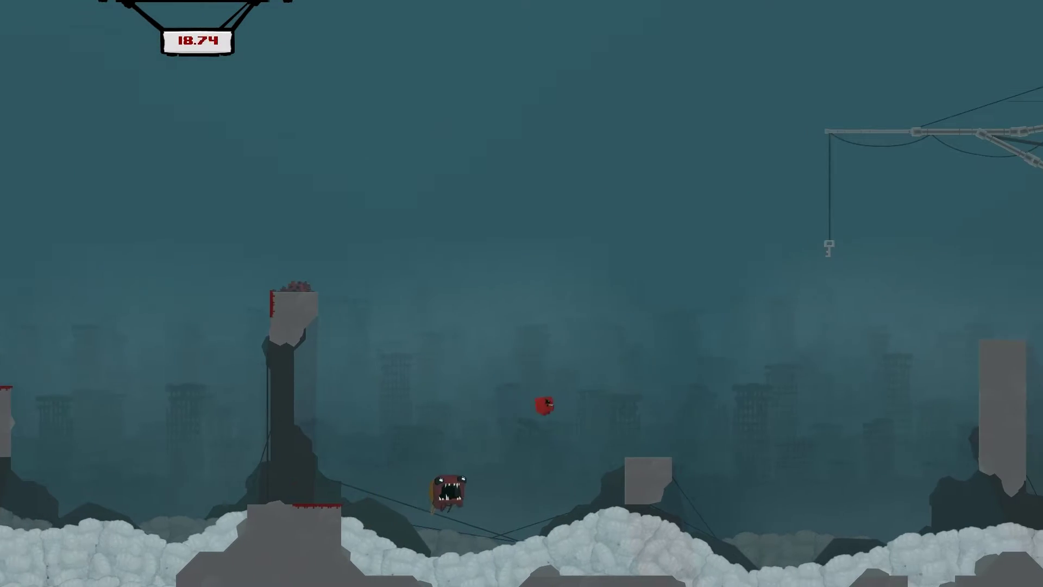
pyautogui.press('Right')
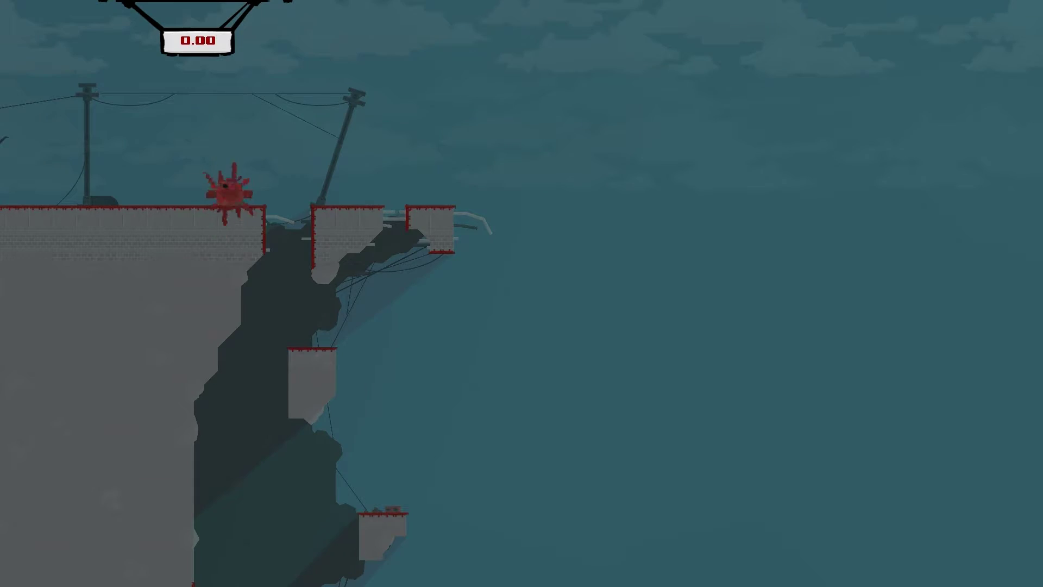
# - After dying, leap off the cliff again and hop right across the pillars
pyautogui.press('space')
pyautogui.press('Right')
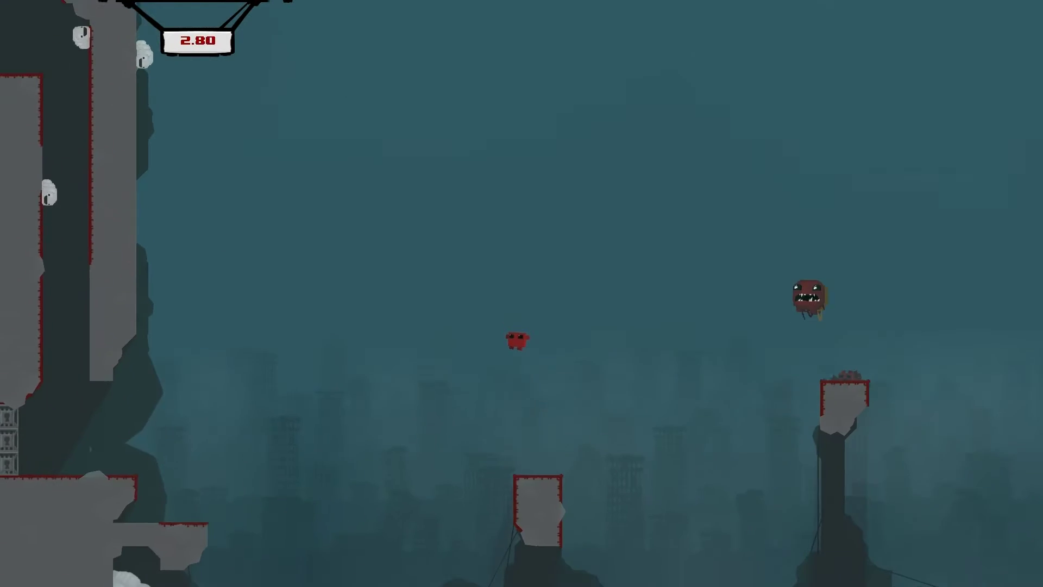
pyautogui.press('Right')
pyautogui.press('space')
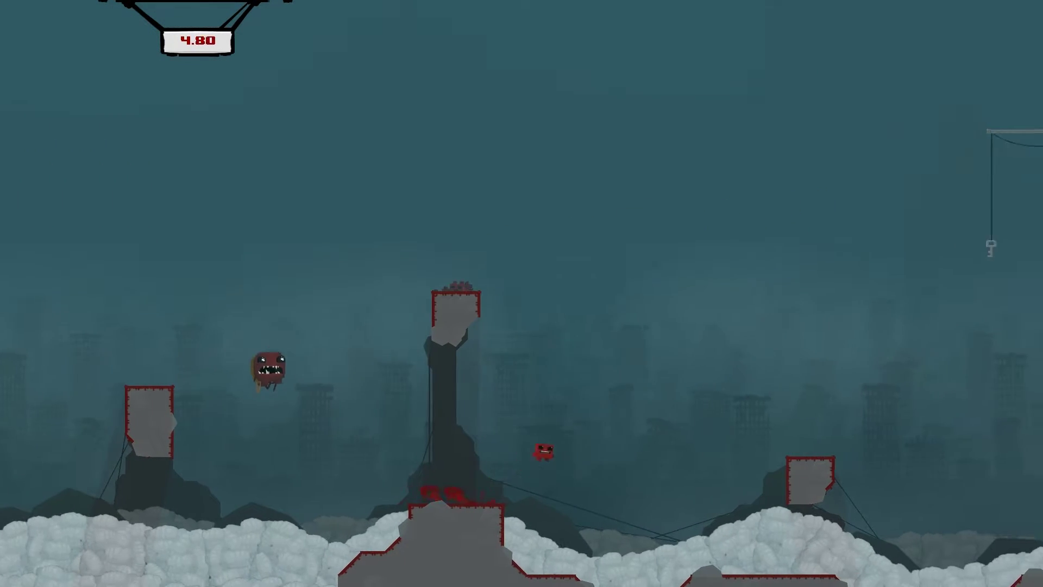
pyautogui.press('Right')
pyautogui.press('space')
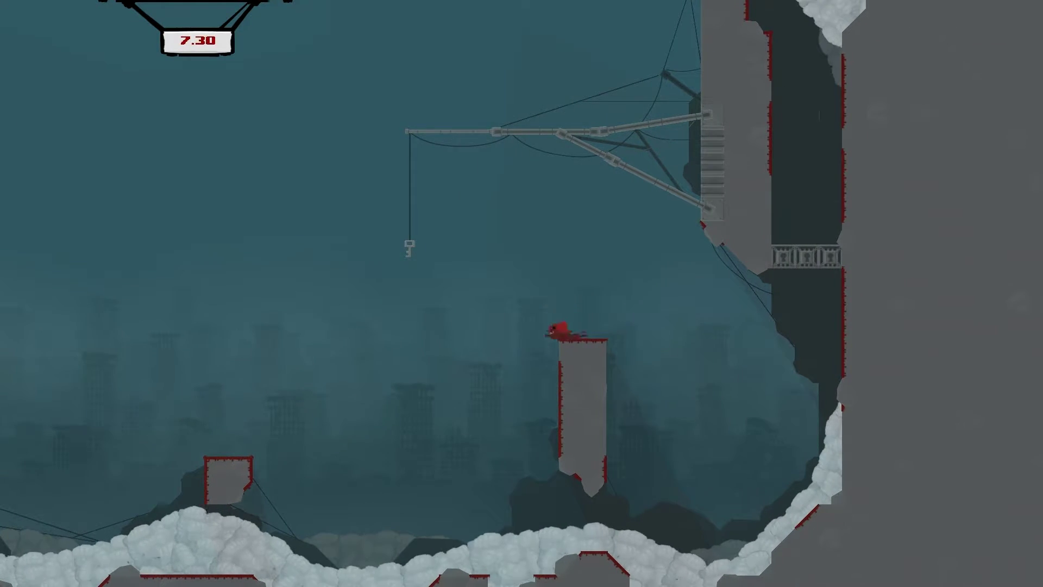
# - Drift back left off the pillar, luring the monster toward the wall
pyautogui.press('space')
pyautogui.press('Left')
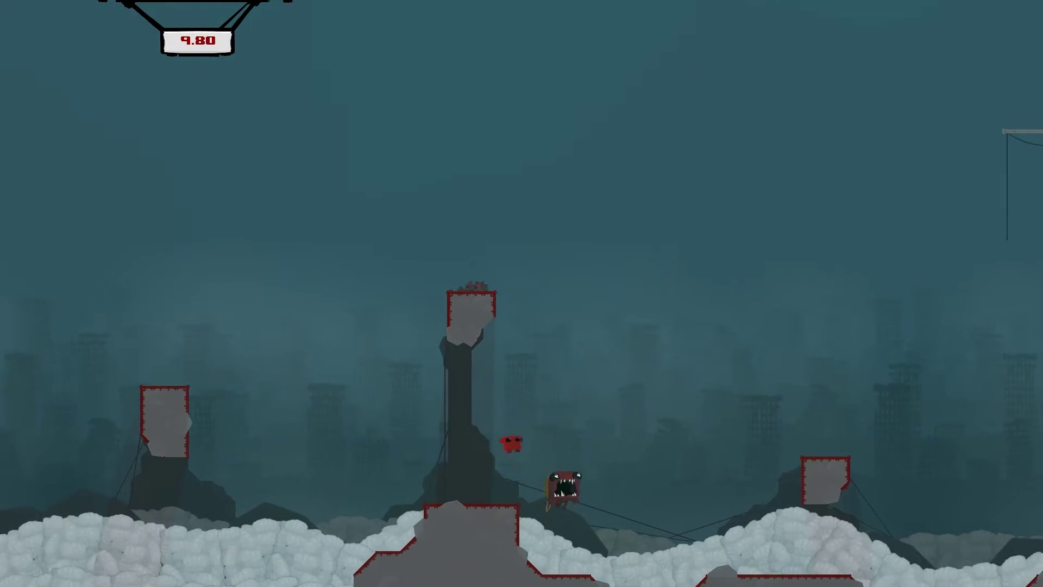
pyautogui.press('space')
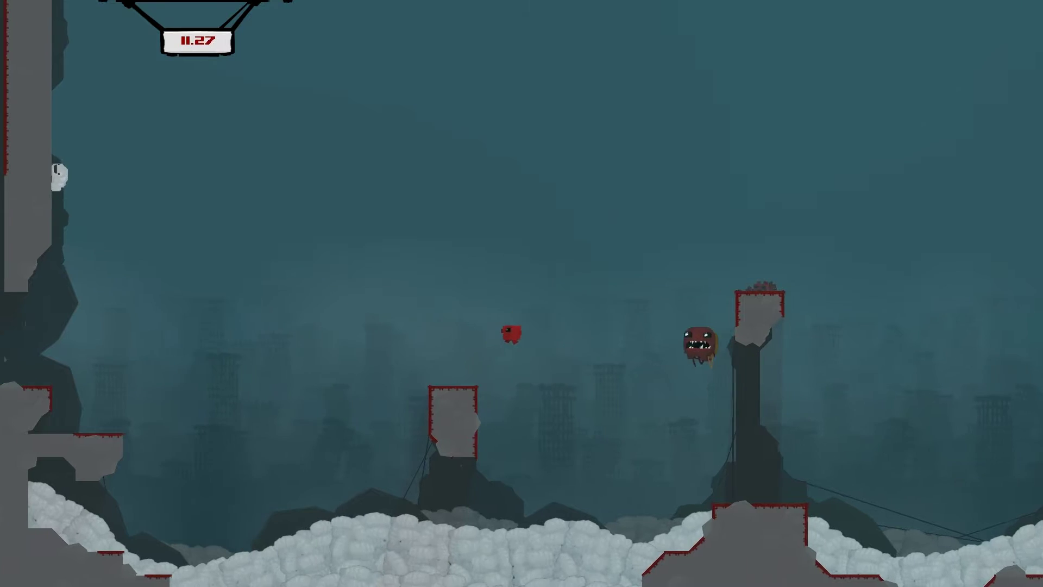
pyautogui.press('Left')
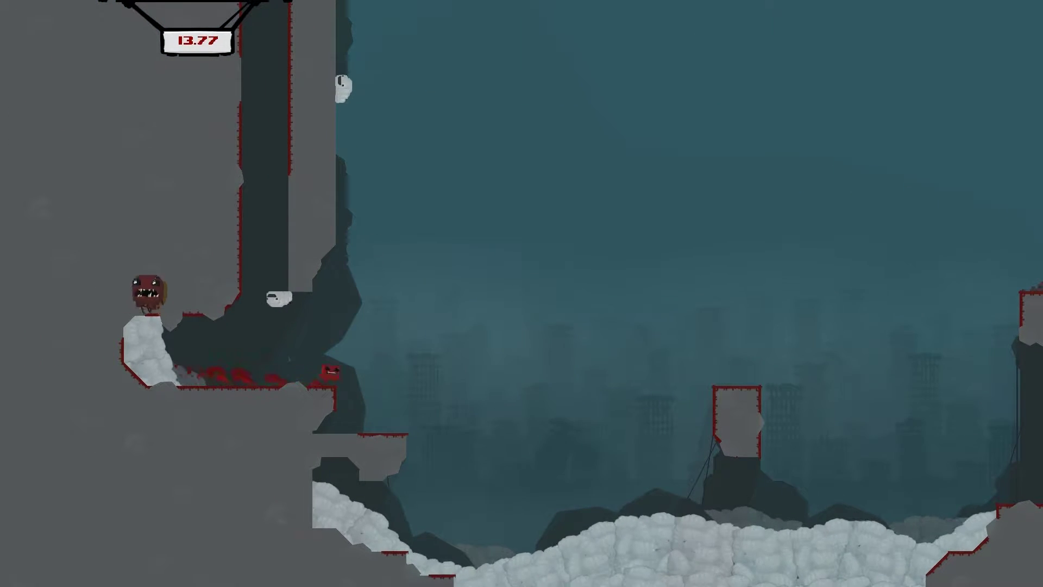
# - Leap right to the small platform and tall pillar, then wall-jump up the shaft
pyautogui.press('space')
pyautogui.press('Right')
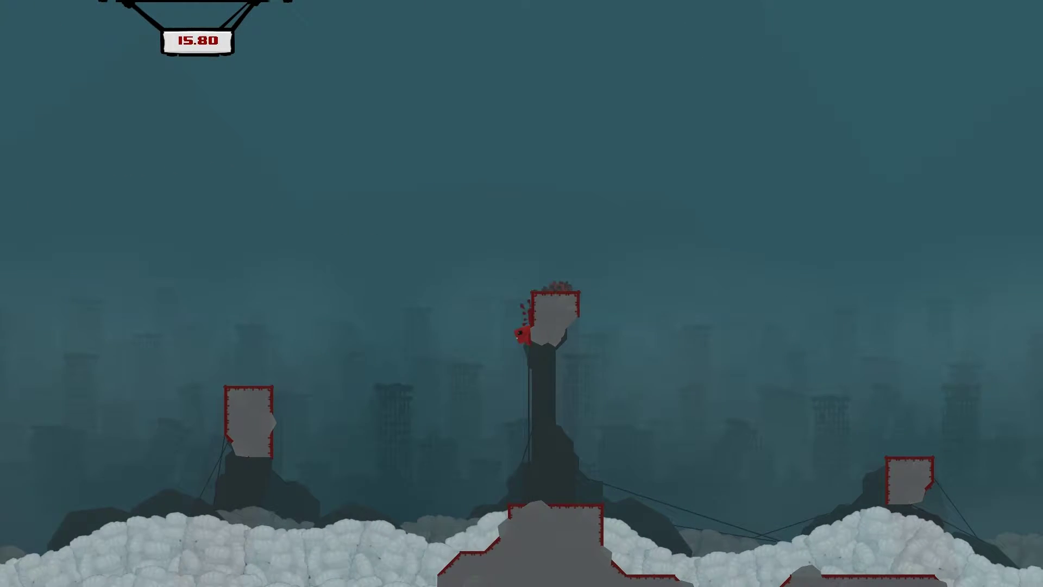
pyautogui.press('Right')
pyautogui.press('space')
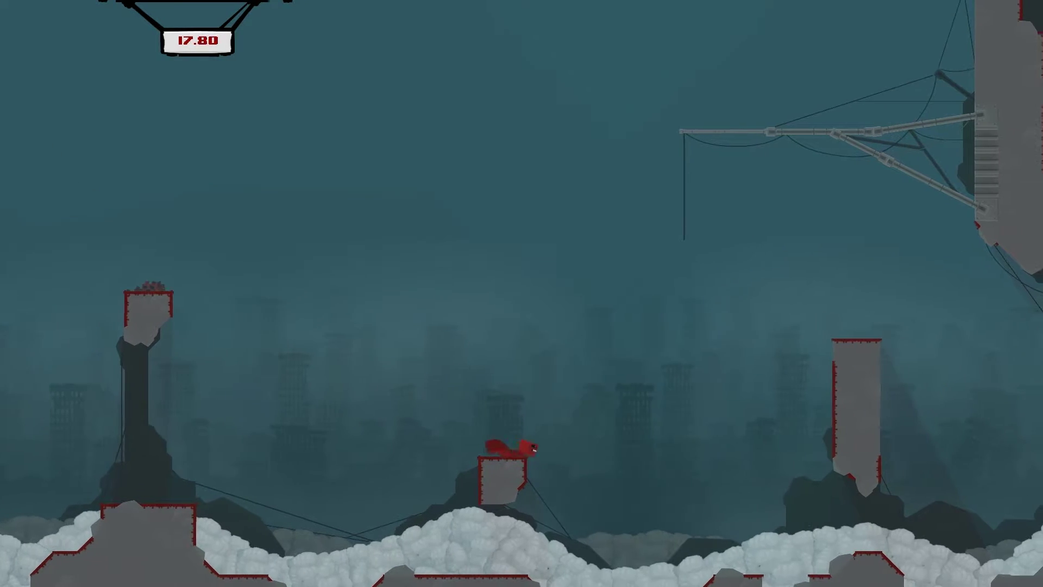
pyautogui.press('space')
pyautogui.press('space')
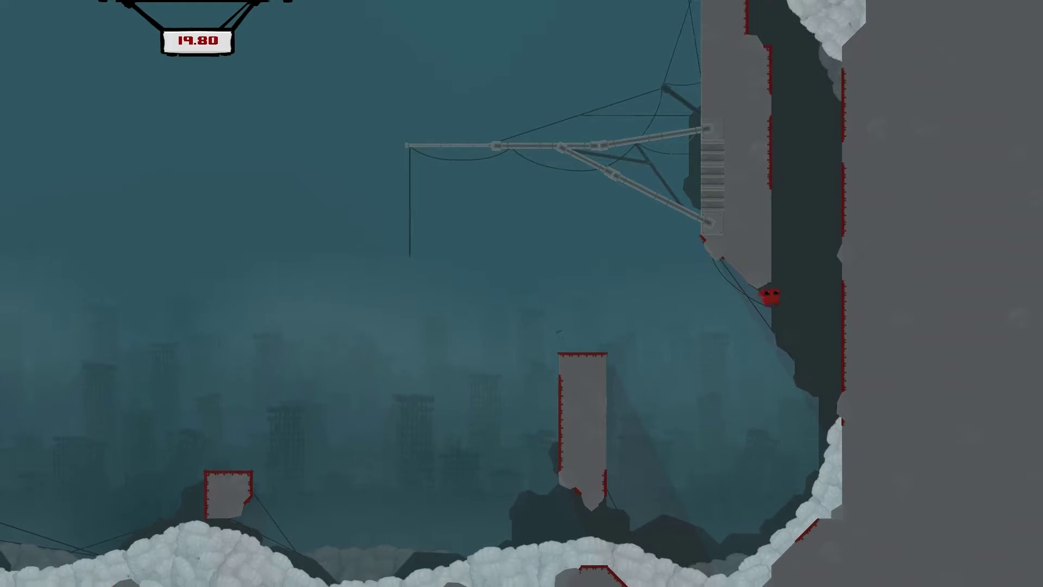
pyautogui.press('space')
pyautogui.press('space')
pyautogui.press('space')
pyautogui.press('space')
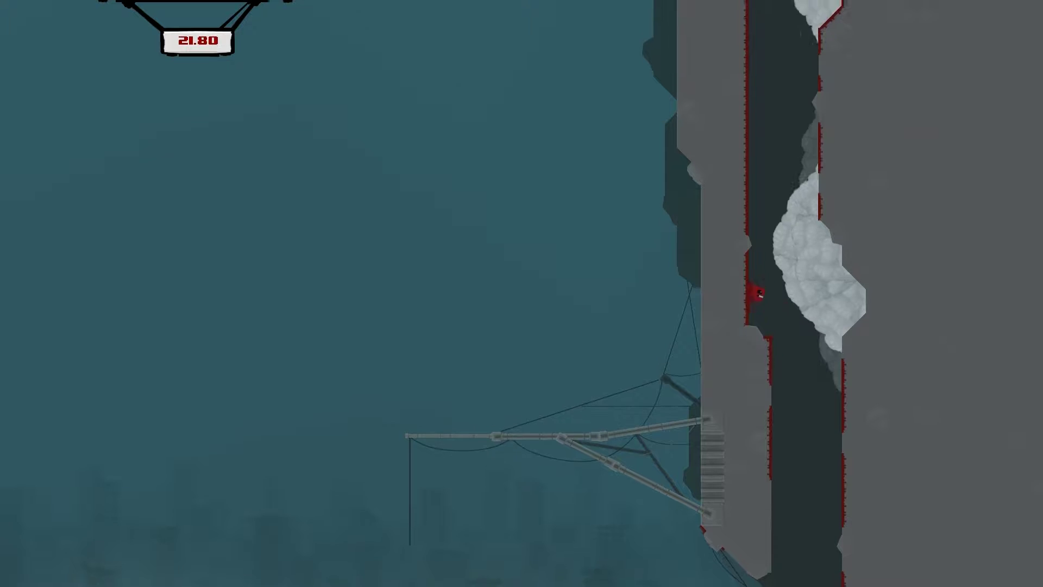
pyautogui.press('space')
pyautogui.press('space')
pyautogui.press('space')
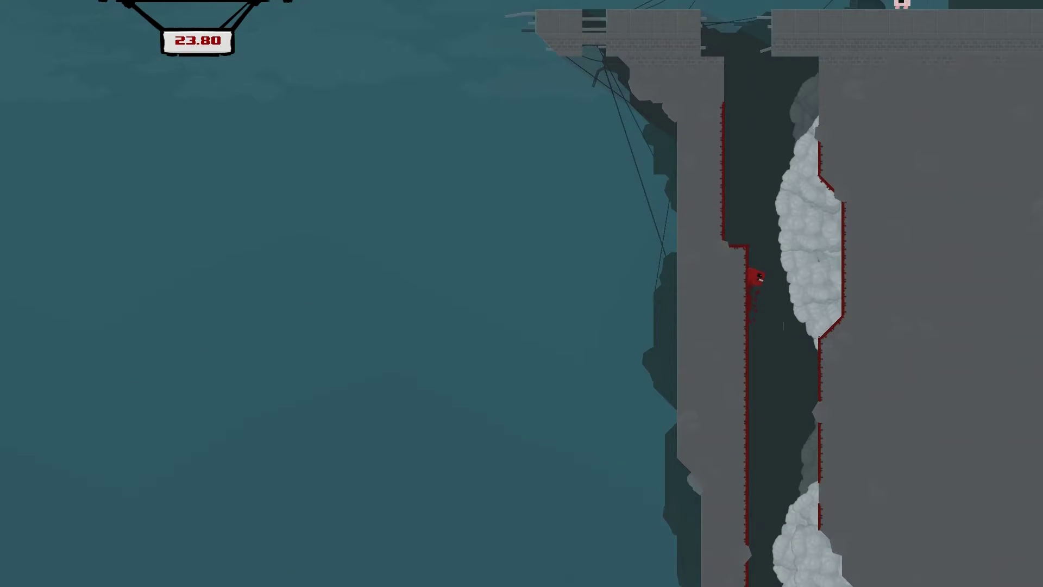
pyautogui.press('space')
pyautogui.press('space')
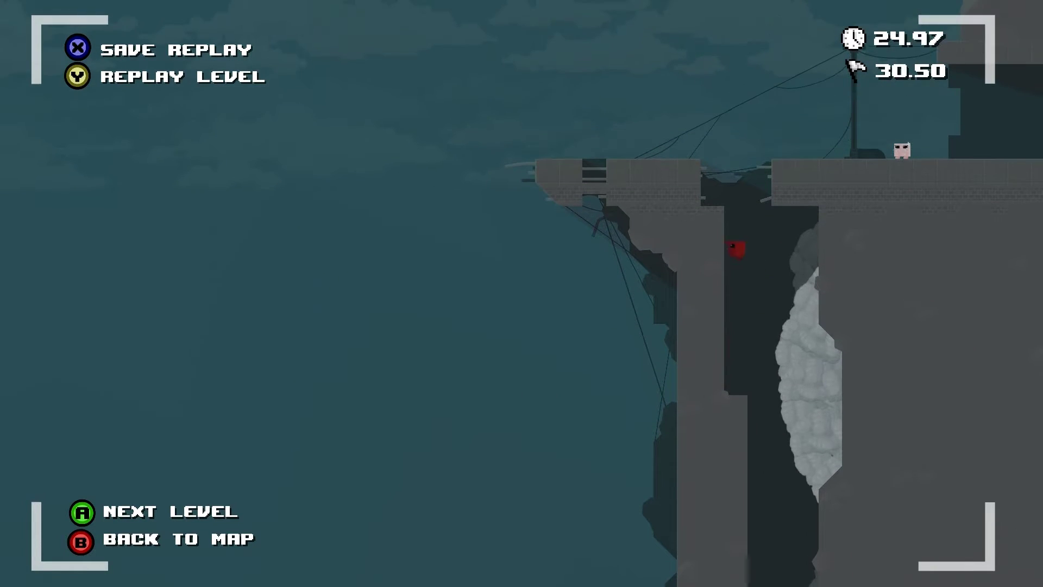
# - Start level 5-15: The Flood from King Carrion's replay screen
pyautogui.press('Return')
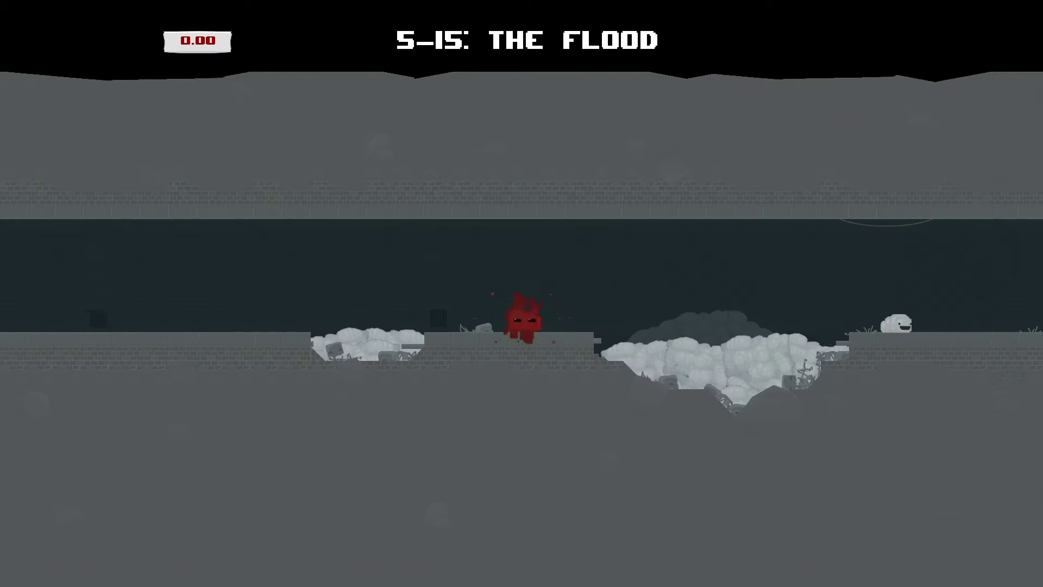
# - Outrun the flood by running and jumping right over gaps and rubble, retrying once
pyautogui.press('Right')
pyautogui.press('space')
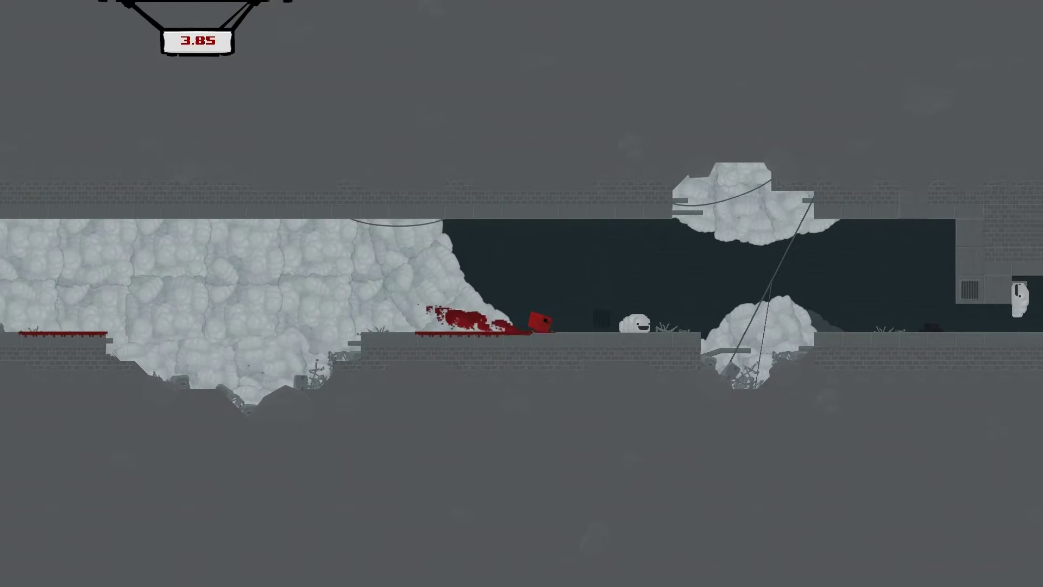
pyautogui.press('Right')
pyautogui.press('space')
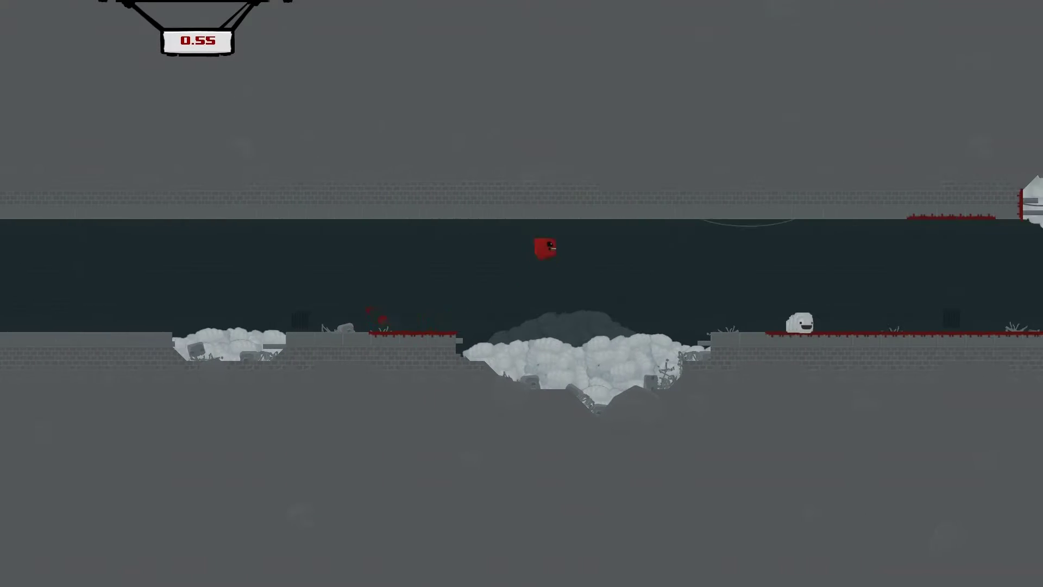
pyautogui.press('Right')
pyautogui.press('space')
pyautogui.press('space')
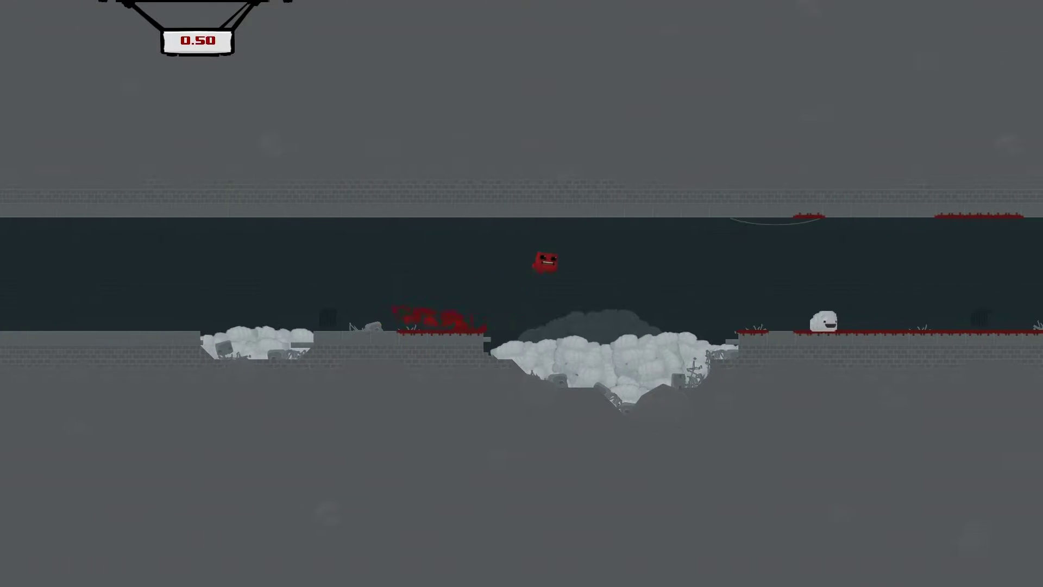
pyautogui.press('space')
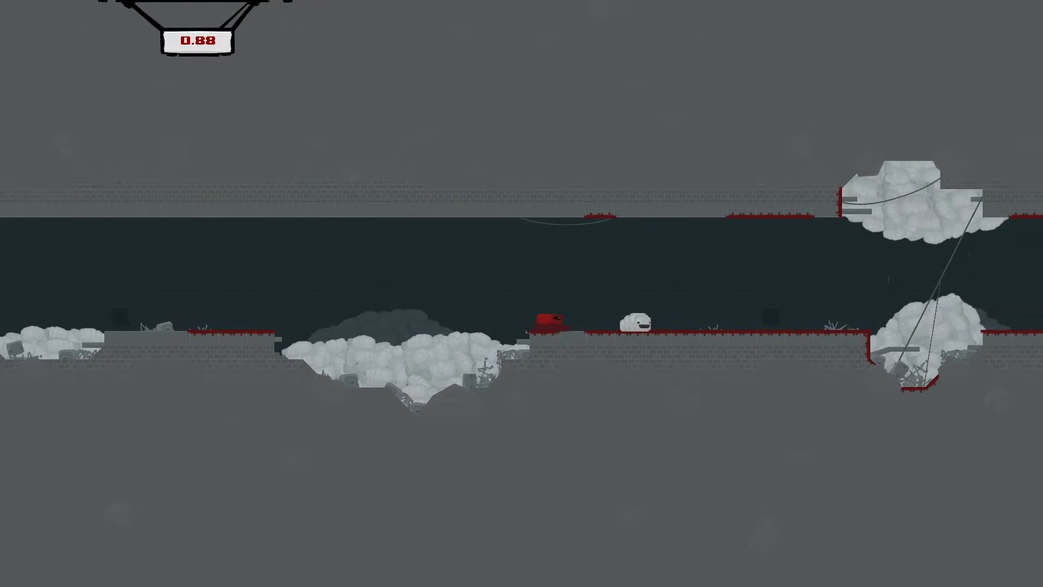
pyautogui.press('Right')
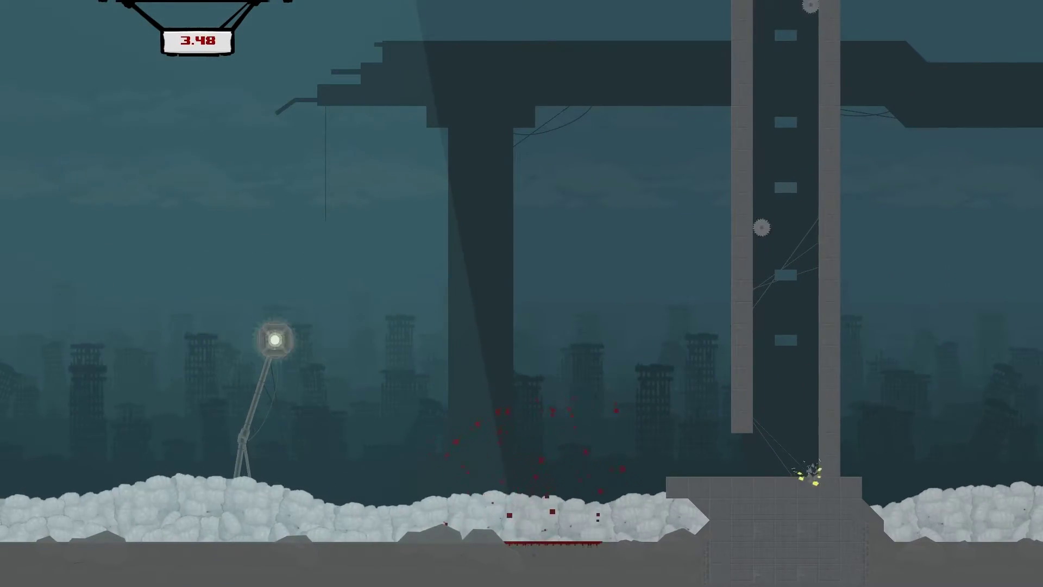
# - Leap right across the first gaps to the far platform
pyautogui.press('Right')
pyautogui.press('space')
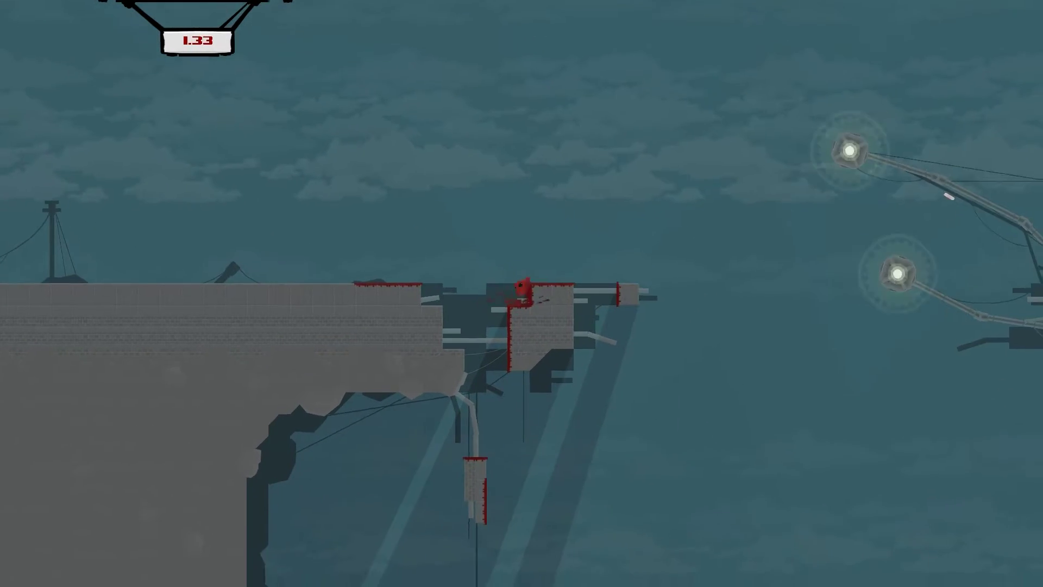
pyautogui.press('space')
pyautogui.press('Right')
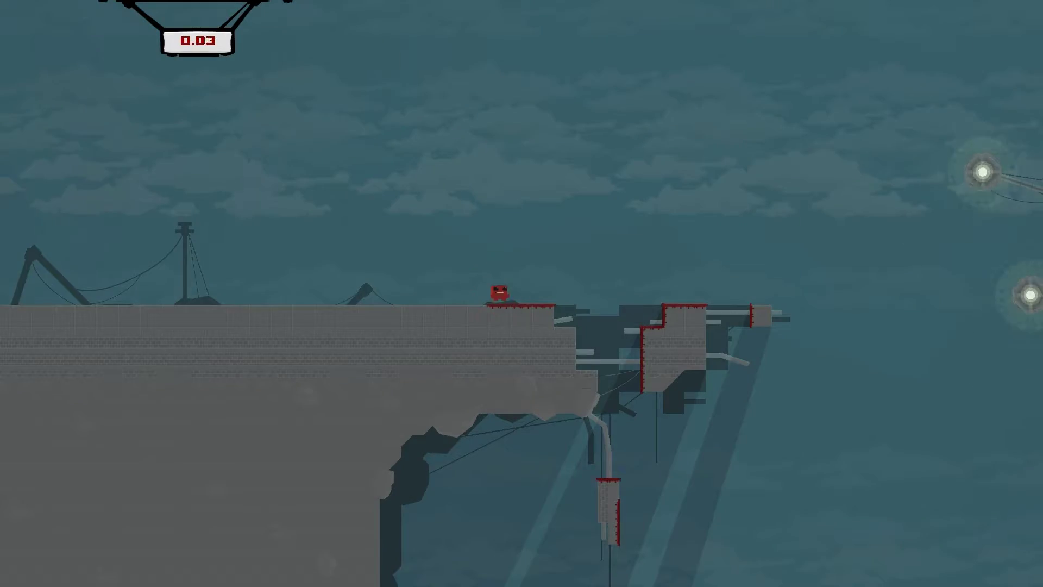
pyautogui.press('Right')
pyautogui.press('space')
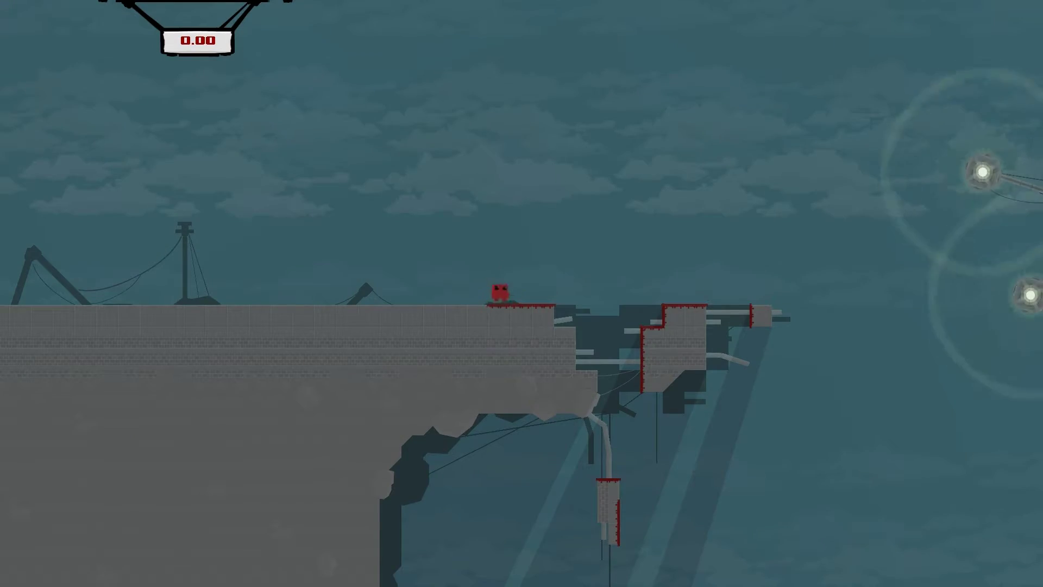
# - After respawning, launch off the ledge and cross the gaps rightward
pyautogui.press('space')
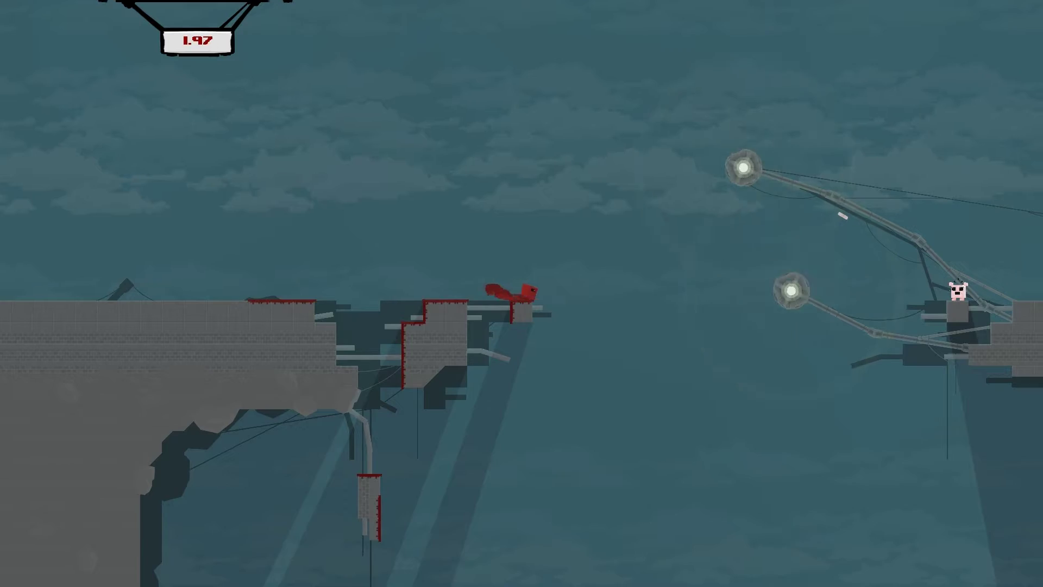
pyautogui.press('space')
pyautogui.press('Right')
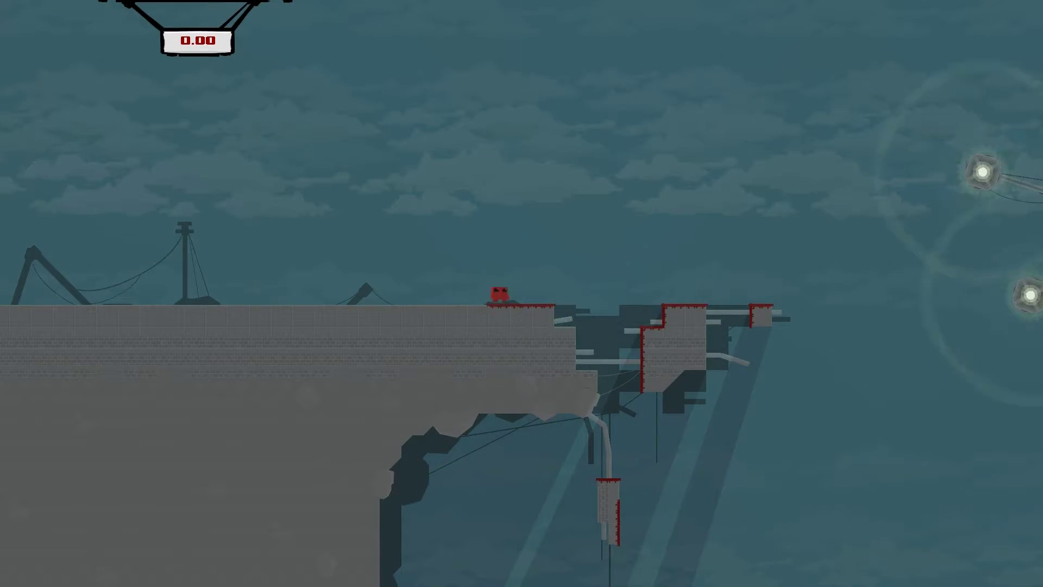
pyautogui.press('Right')
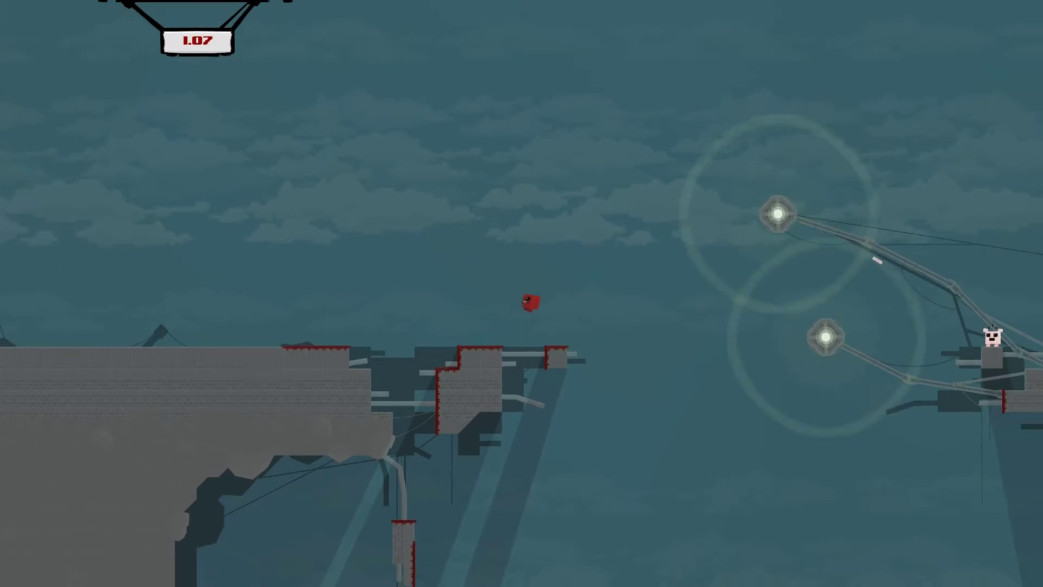
pyautogui.press('Right')
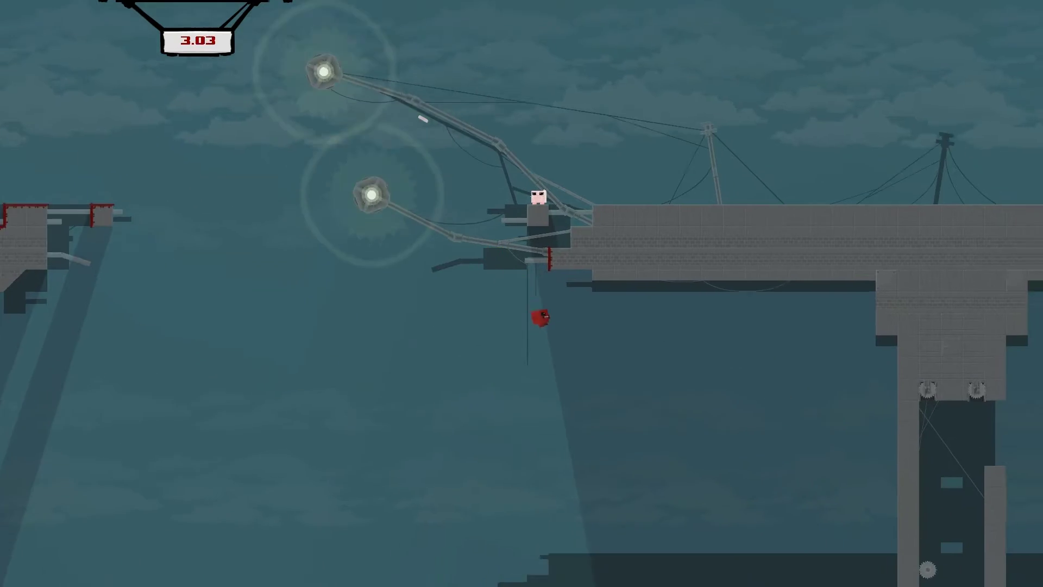
# - Wall-jump up the shaft, jump the last gaps to Bandage Girl, and start 5-17: The Kingdom
pyautogui.press('space')
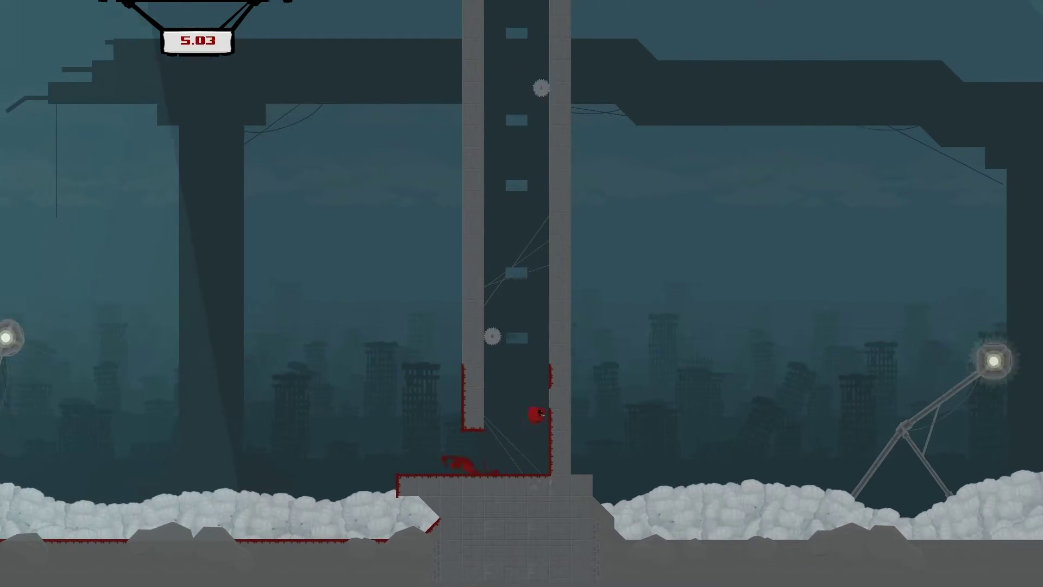
pyautogui.press('space')
pyautogui.press('space')
pyautogui.press('space')
pyautogui.press('space')
pyautogui.press('space')
pyautogui.press('space')
pyautogui.press('space')
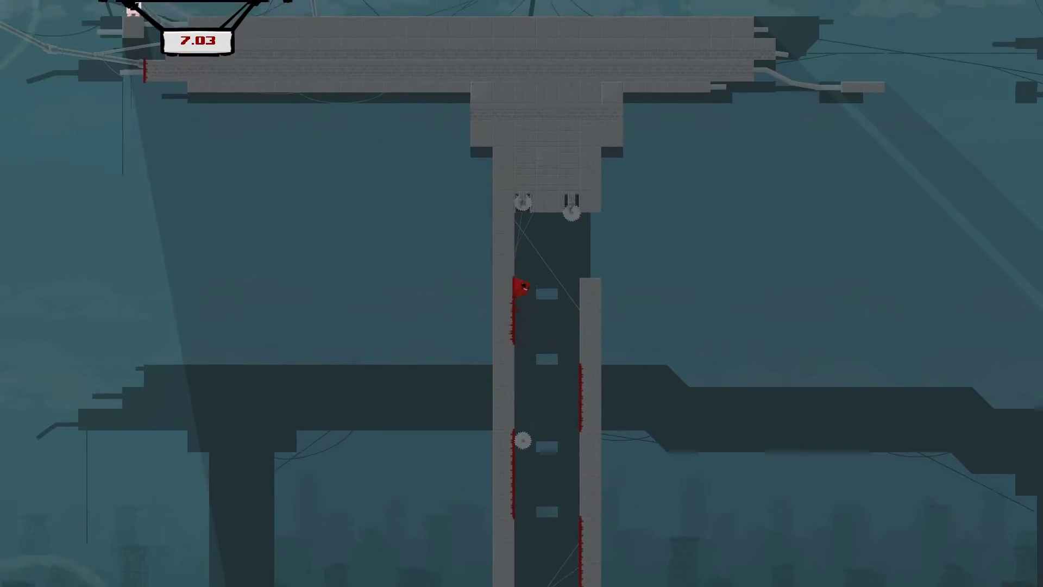
pyautogui.press('space')
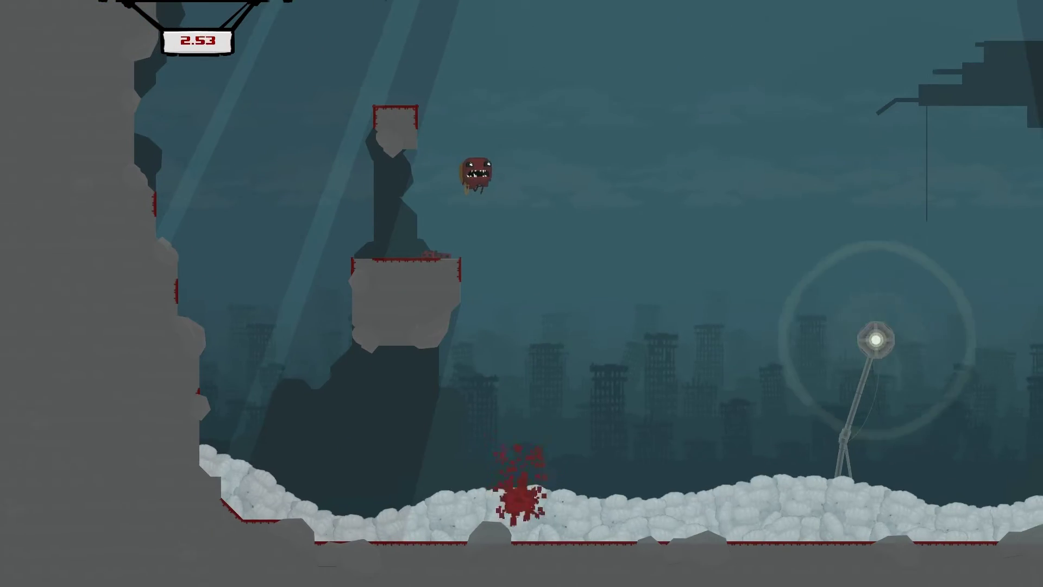
pyautogui.press('space')
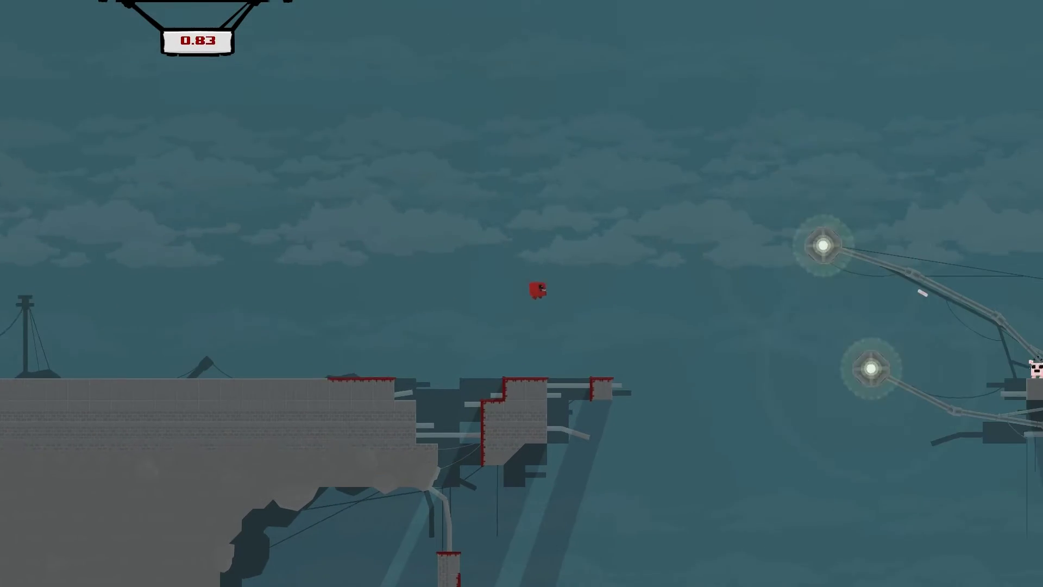
pyautogui.press('space')
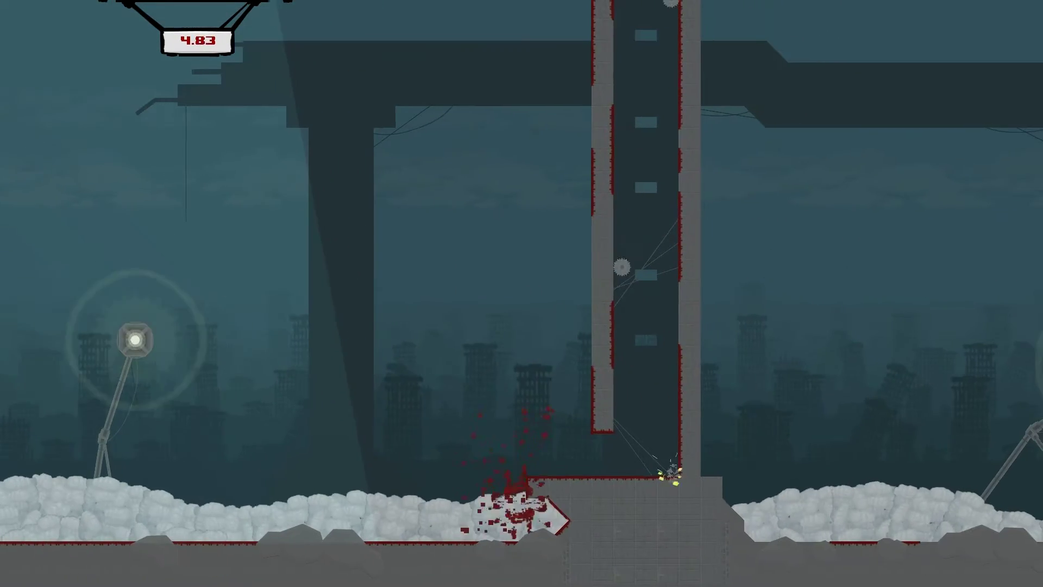
pyautogui.press('space')
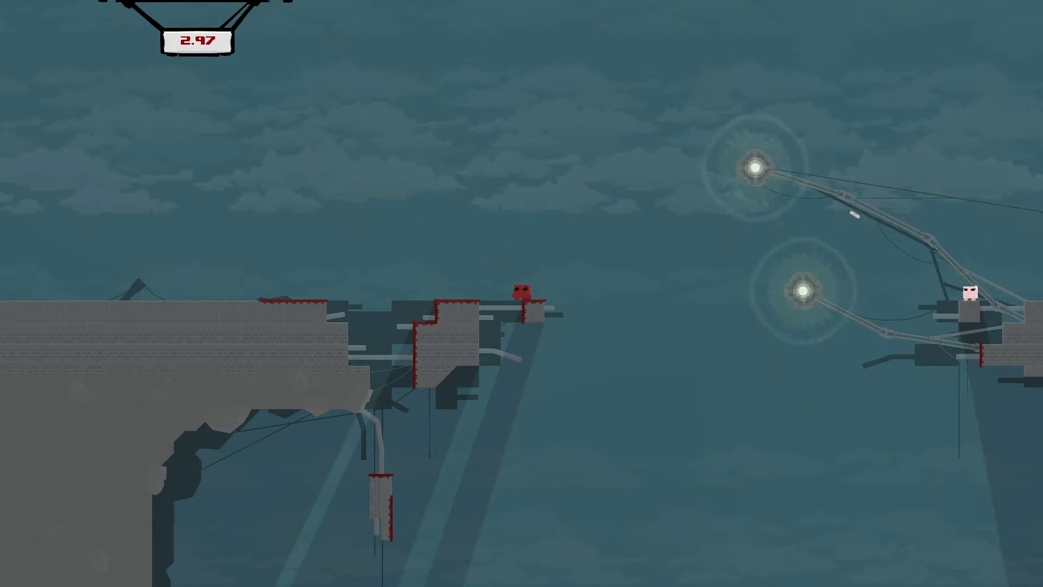
pyautogui.press('space')
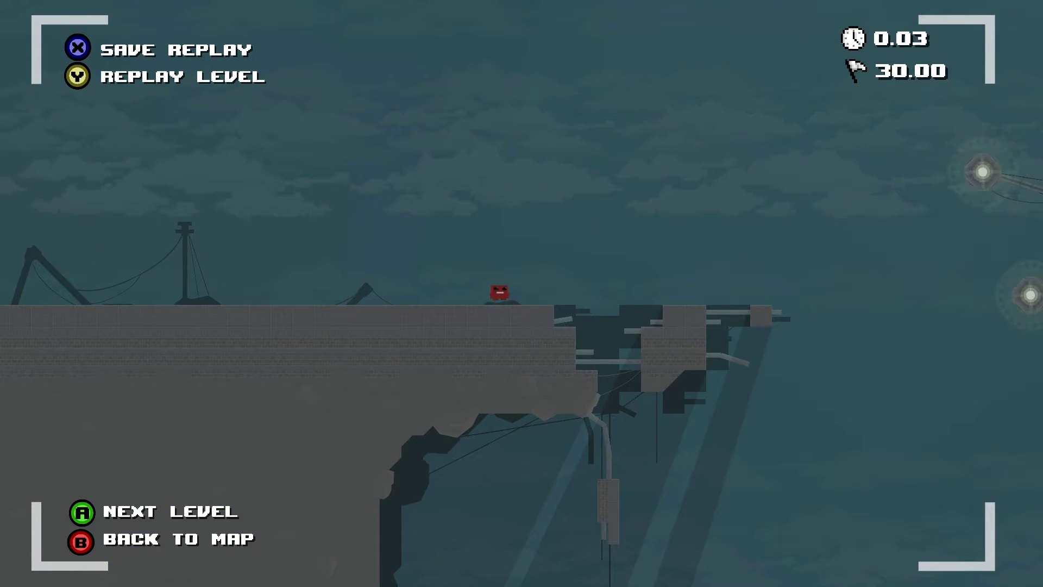
pyautogui.press('Return')
# - Run right and wall-jump up and over the first tower
pyautogui.press('Right')
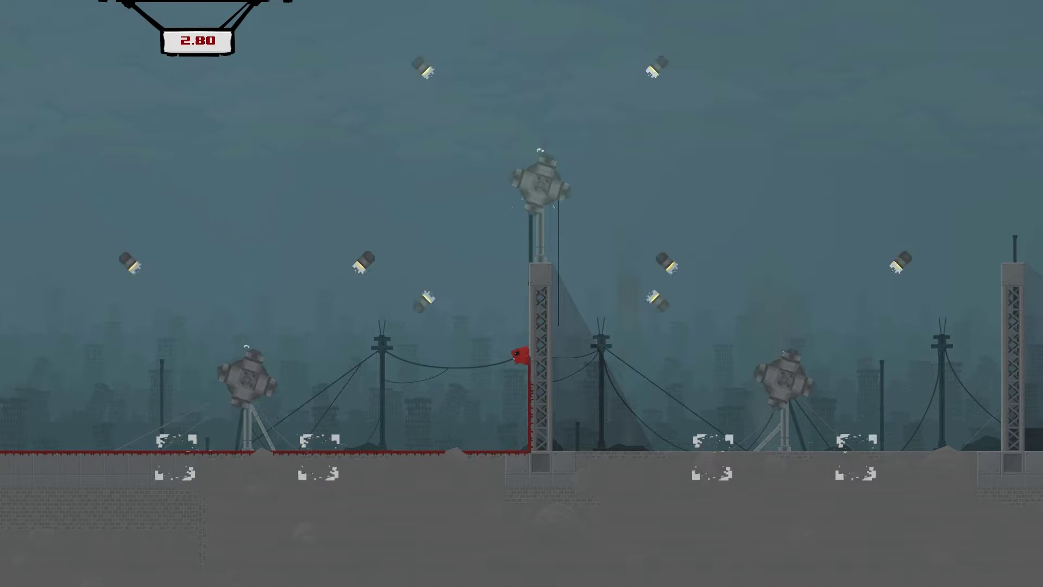
pyautogui.press('space')
pyautogui.press('Right')
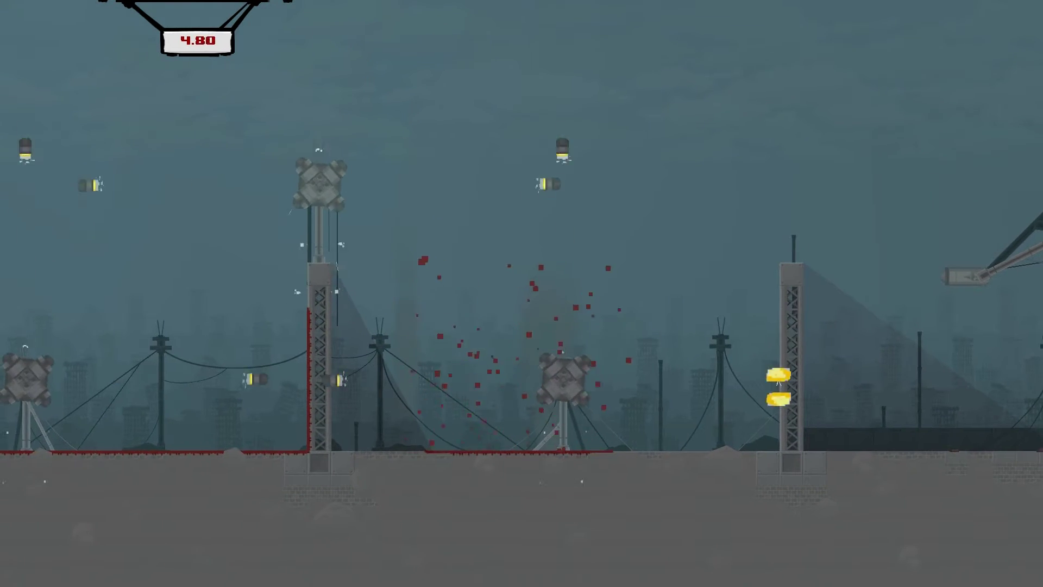
pyautogui.press('Right')
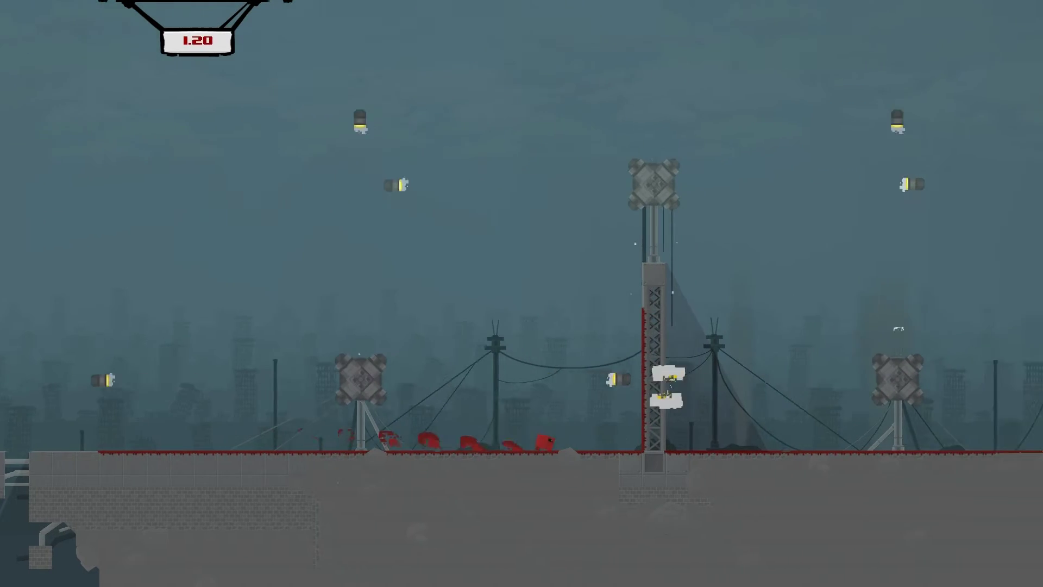
pyautogui.press('space')
pyautogui.press('Left')
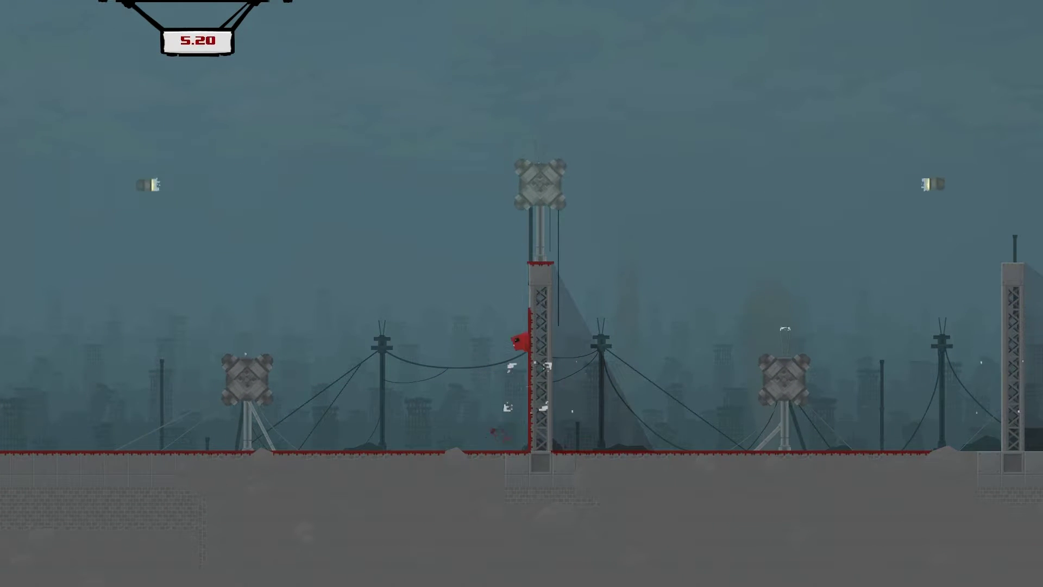
pyautogui.press('space')
pyautogui.press('Right')
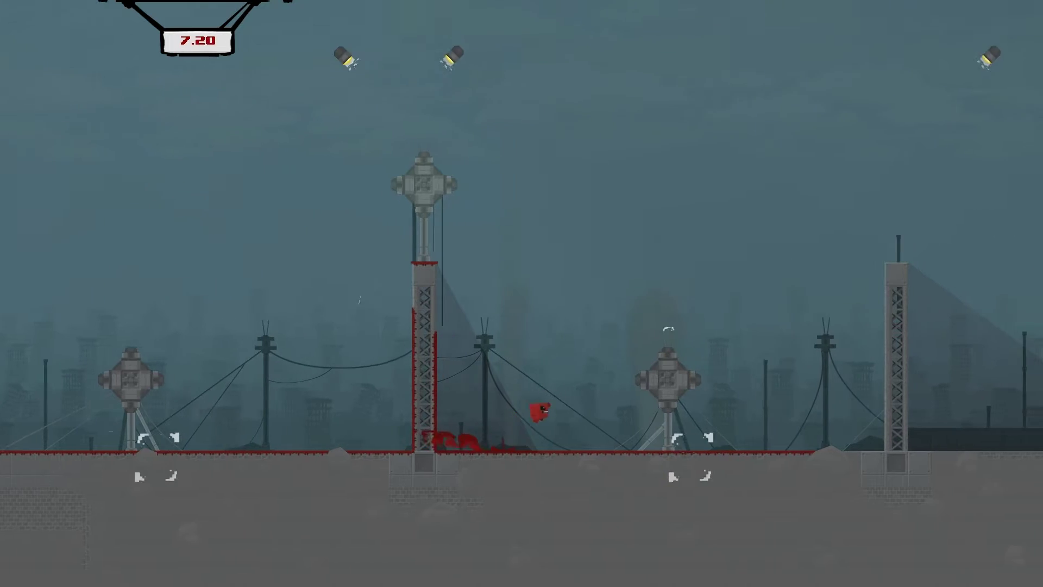
# - Climb and clear the next two towers, moving rightward
pyautogui.press('Right')
pyautogui.press('space')
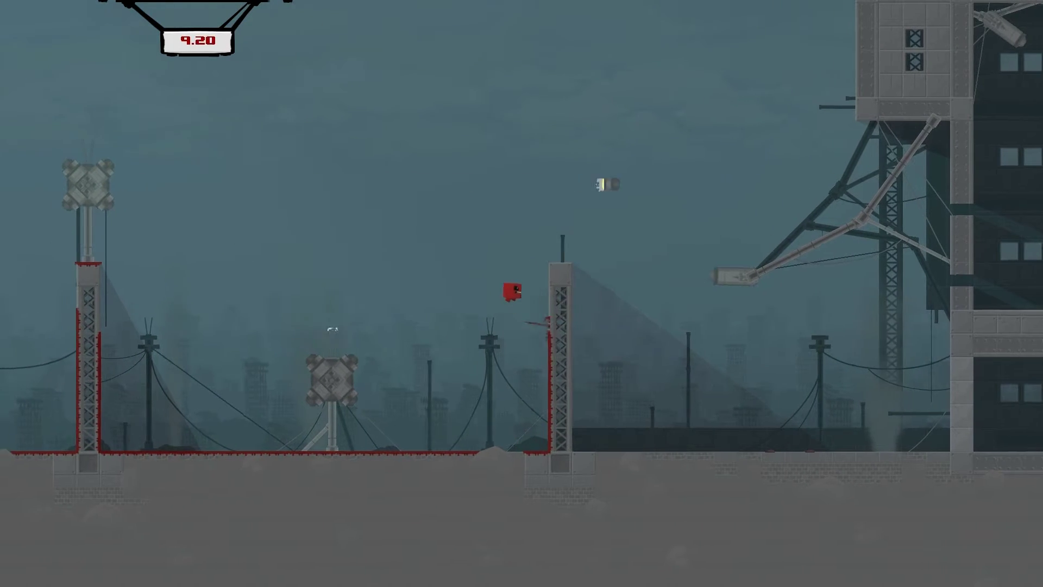
pyautogui.press('Right')
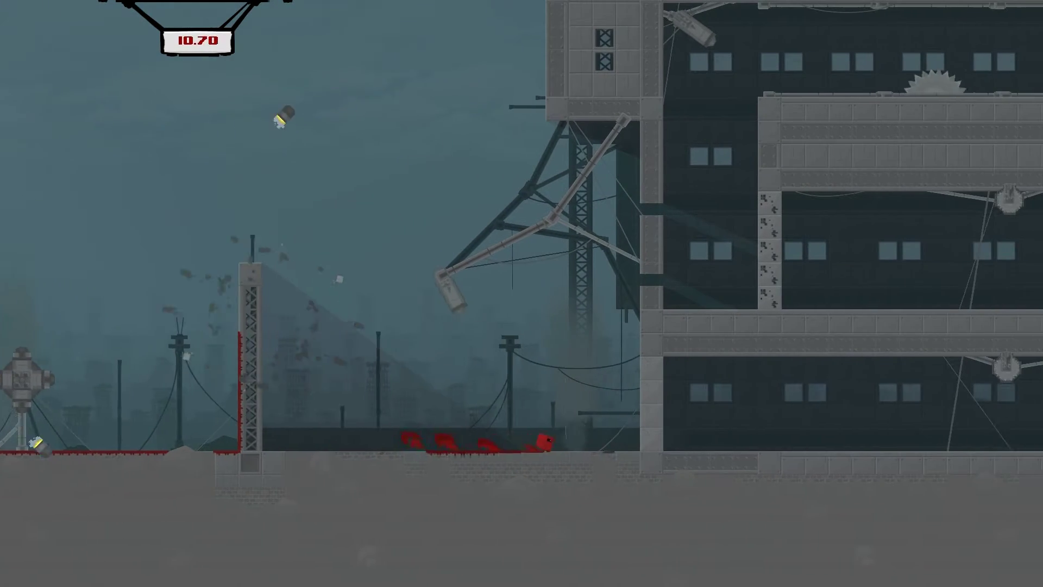
pyautogui.press('Right')
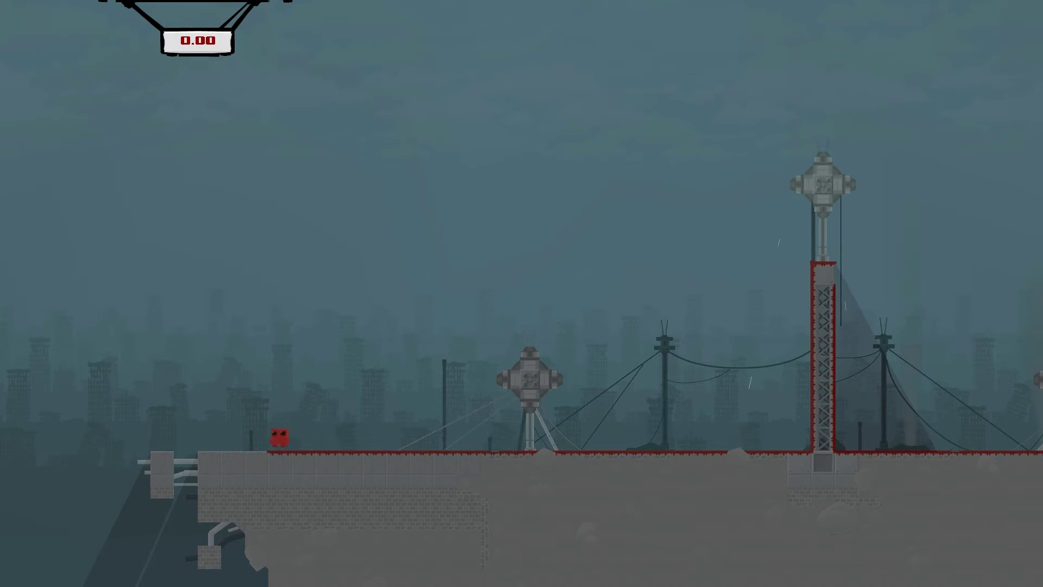
pyautogui.press('Right')
pyautogui.press('space')
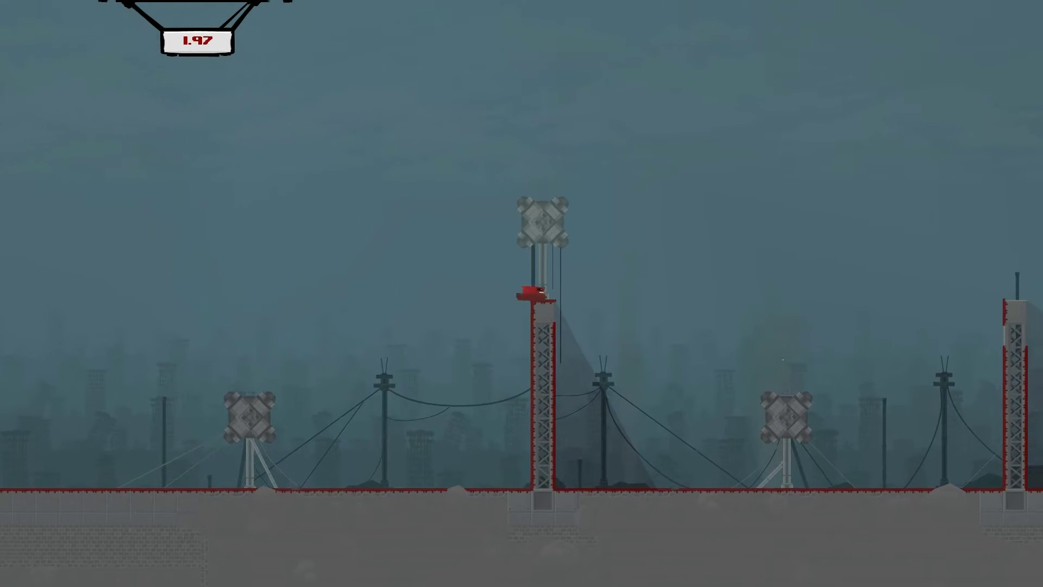
pyautogui.press('space')
pyautogui.press('space')
pyautogui.press('space')
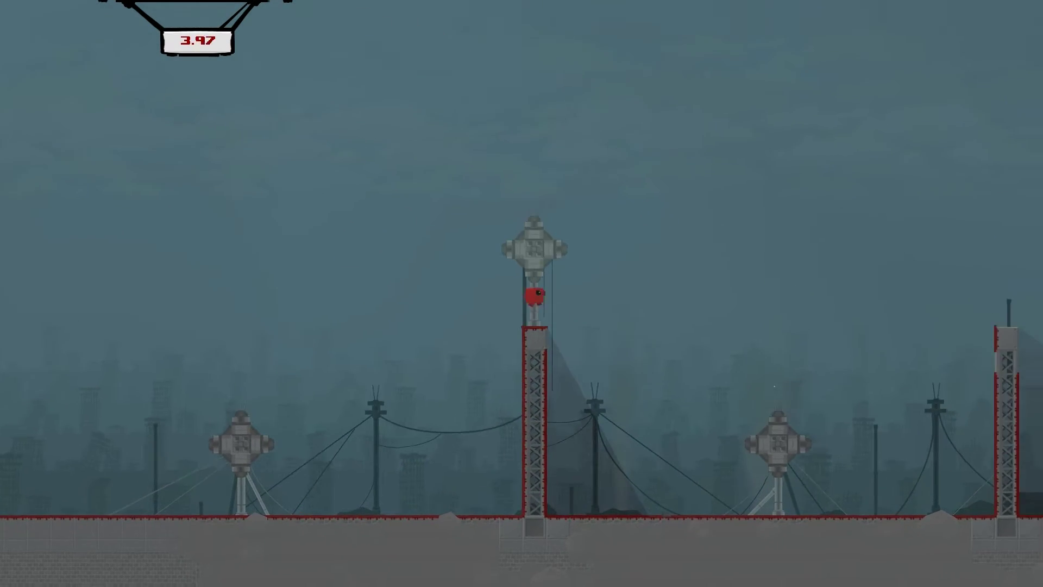
pyautogui.press('Right')
# - Climb the last tower, then drop off and run right to the building
pyautogui.press('Right')
pyautogui.press('space')
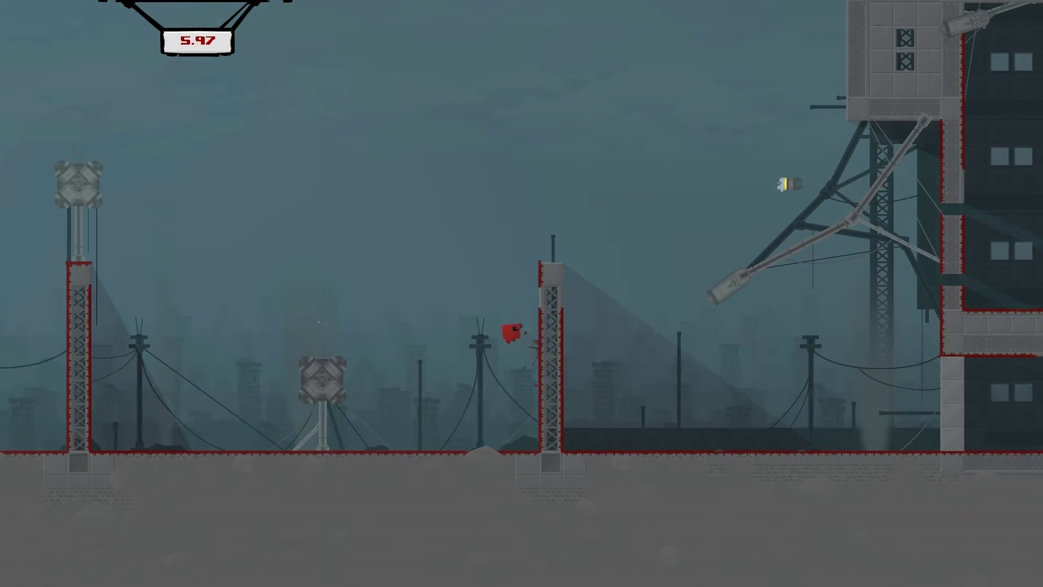
pyautogui.press('space')
pyautogui.press('Right')
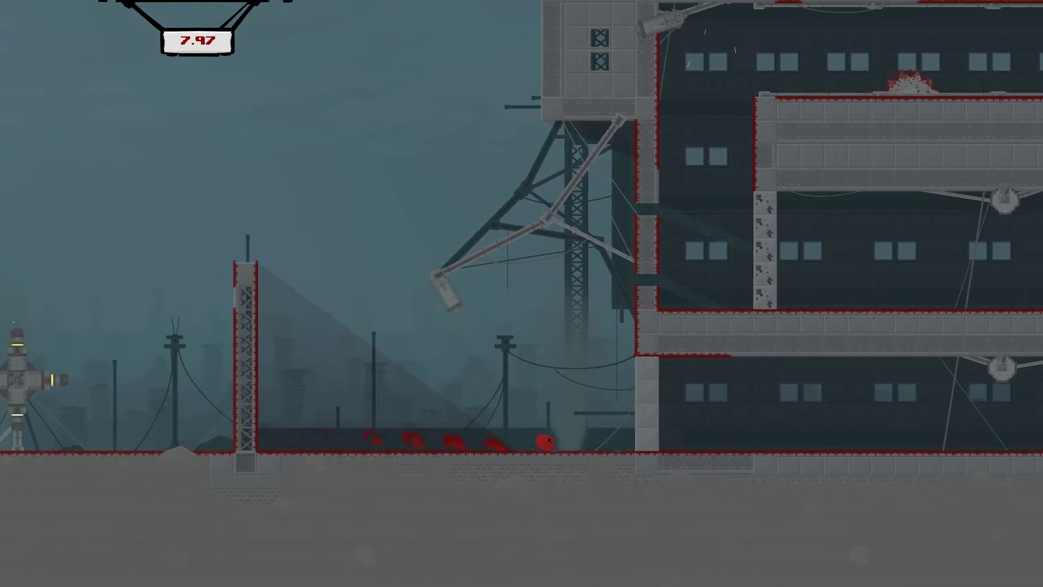
pyautogui.press('space')
pyautogui.press('Right')
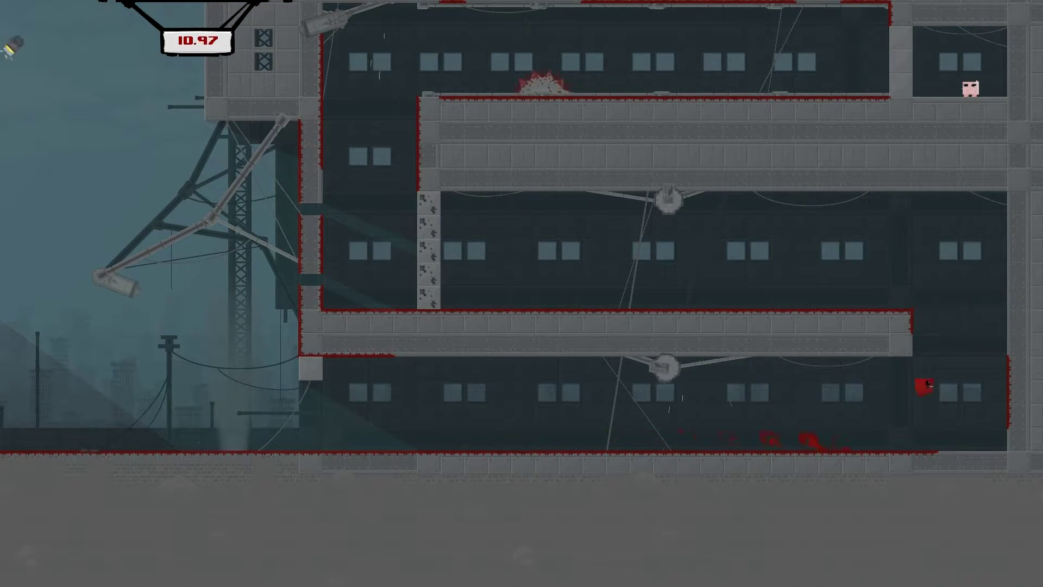
# - Wall-jump up the building's floors to Bandage Girl, then start 5-18: Gate of Ludd
pyautogui.press('space')
pyautogui.press('Left')
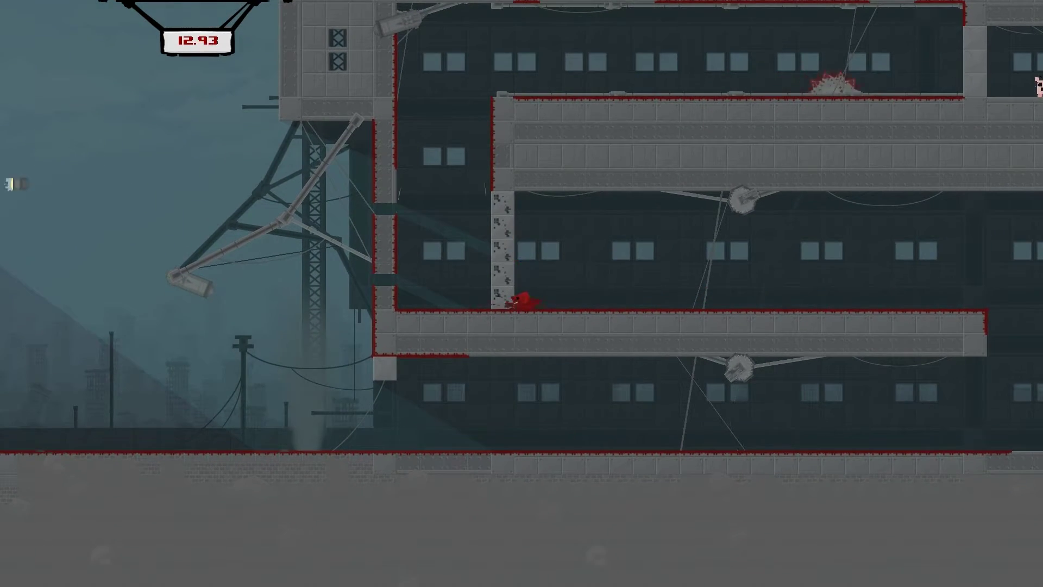
pyautogui.press('space')
pyautogui.press('Left')
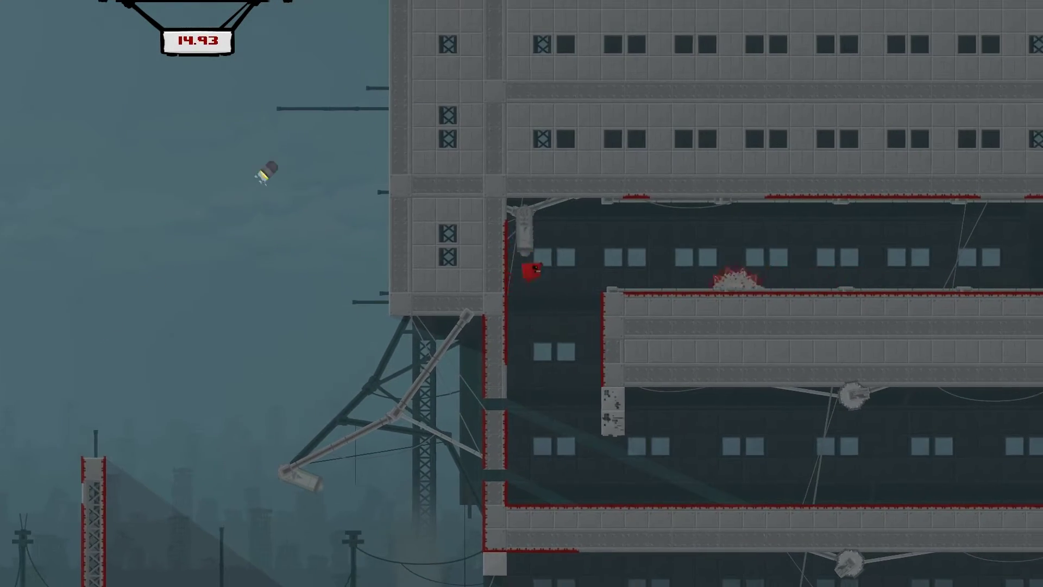
pyautogui.press('space')
pyautogui.press('Right')
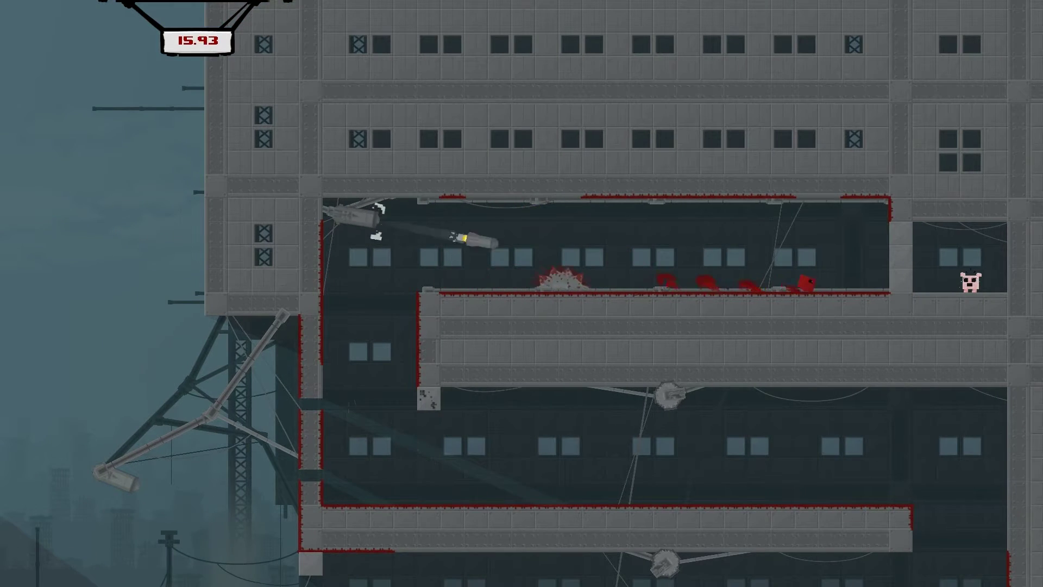
pyautogui.press('space')
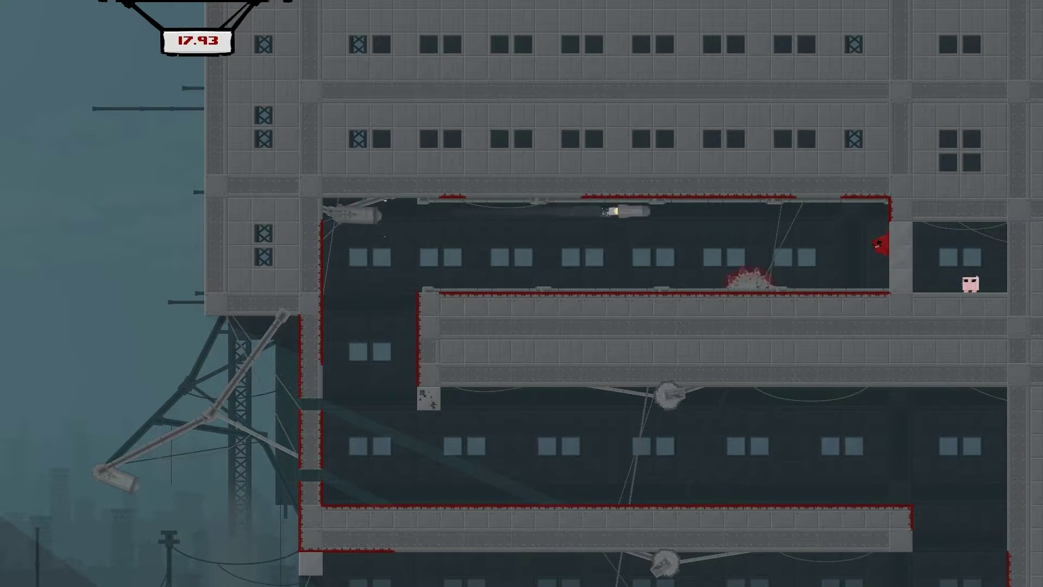
pyautogui.press('Right')
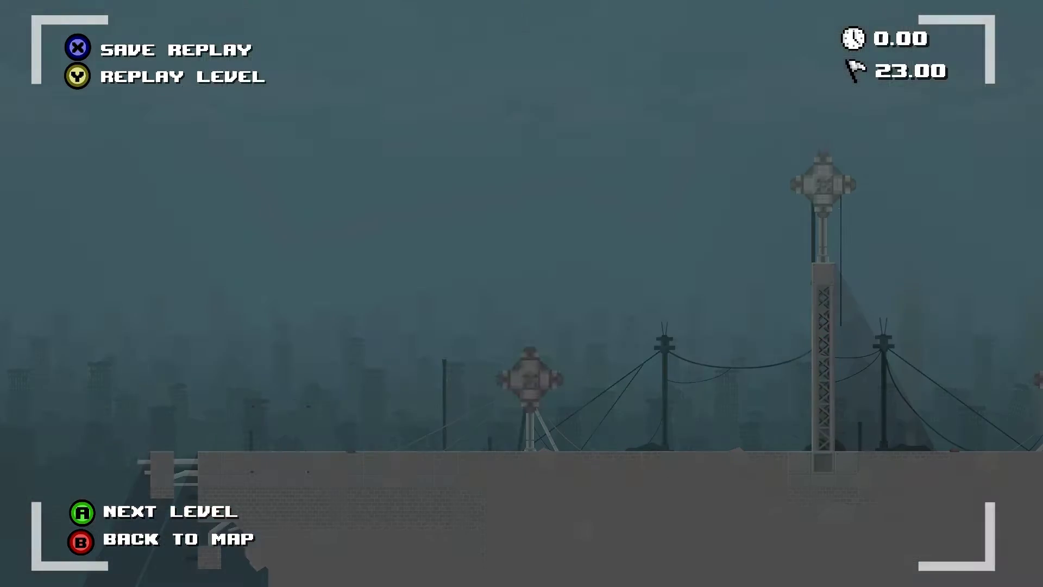
pyautogui.press('Return')
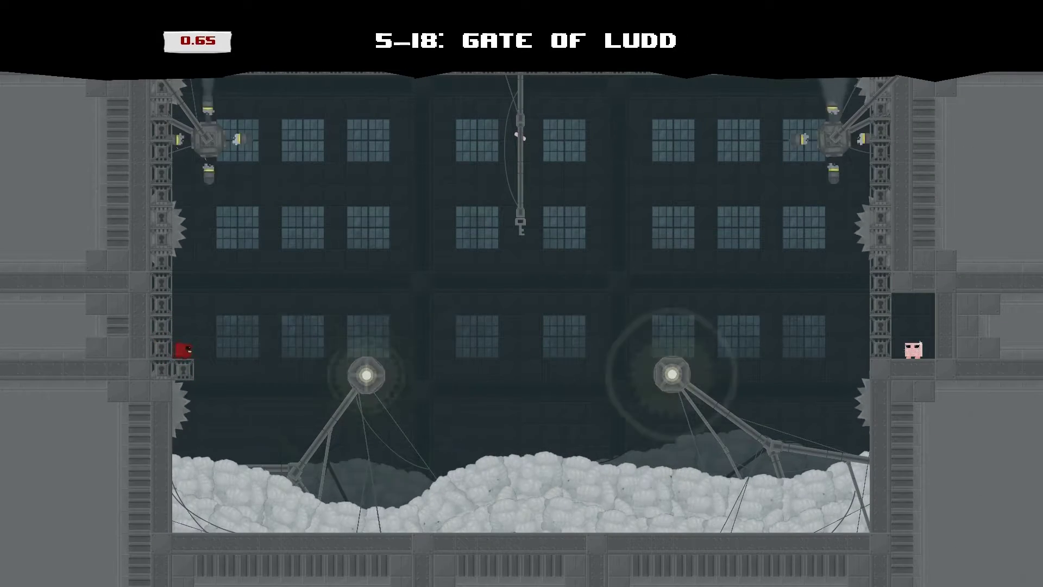
# - Leap off the starting ledge and fly across the chamber, rebounding off the right wall
pyautogui.press('space')
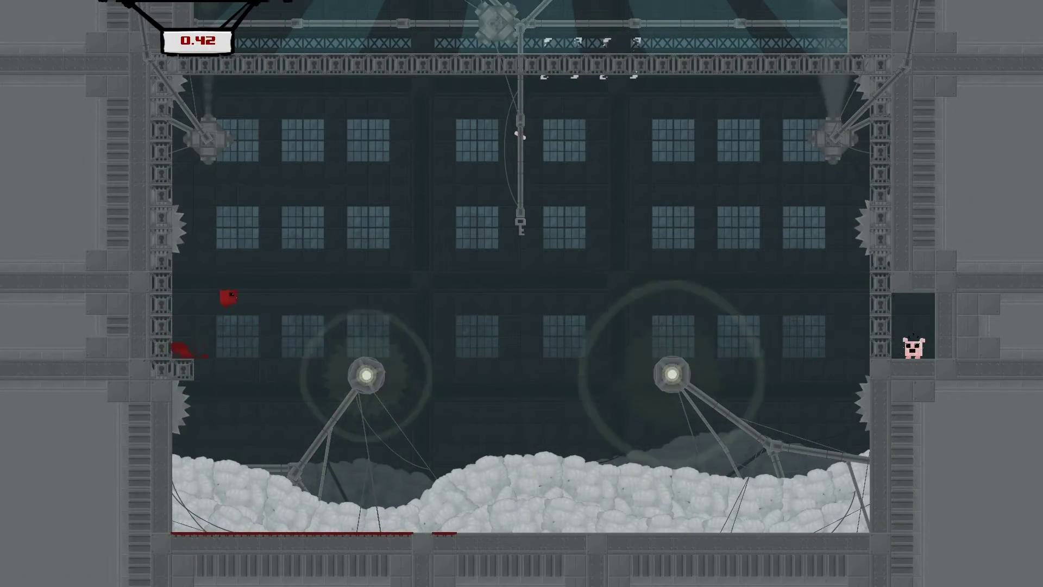
pyautogui.press('Right')
pyautogui.press('space')
pyautogui.press('Left')
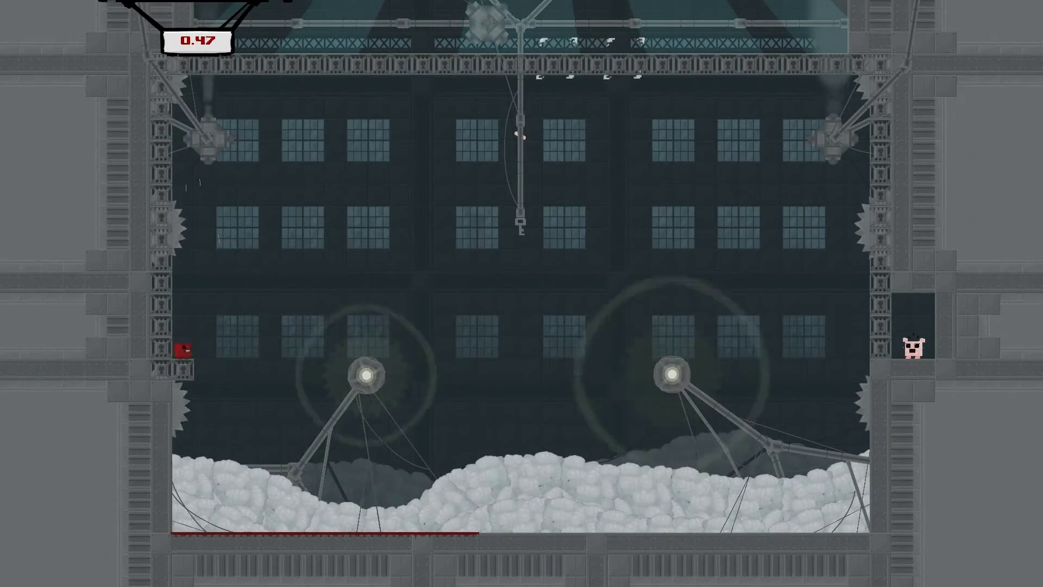
pyautogui.press('Right')
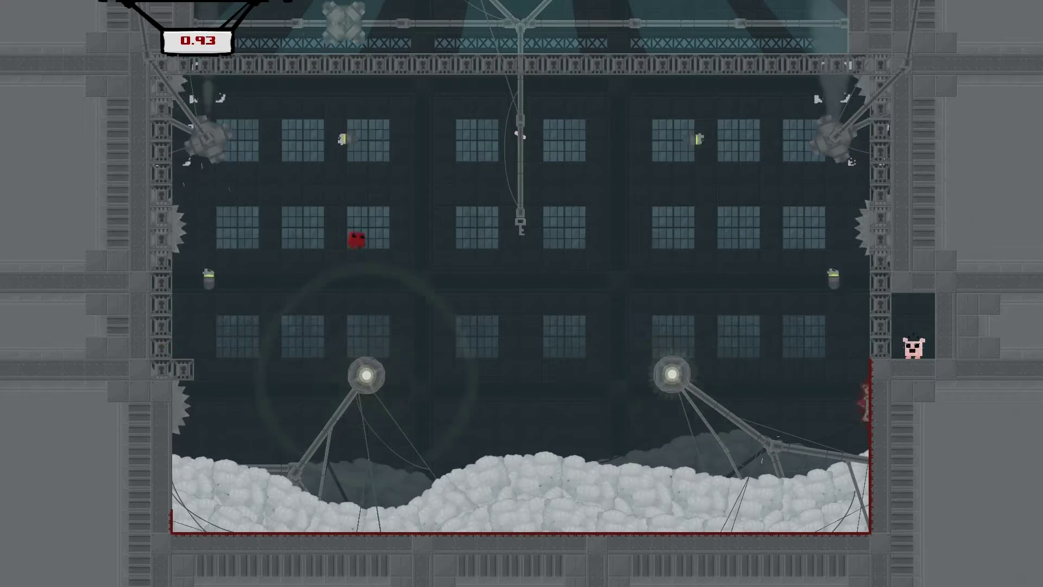
# - Hover mid-chamber, dropping and rising to dodge the missiles
pyautogui.press('Right')
pyautogui.press('space')
pyautogui.press('Left')
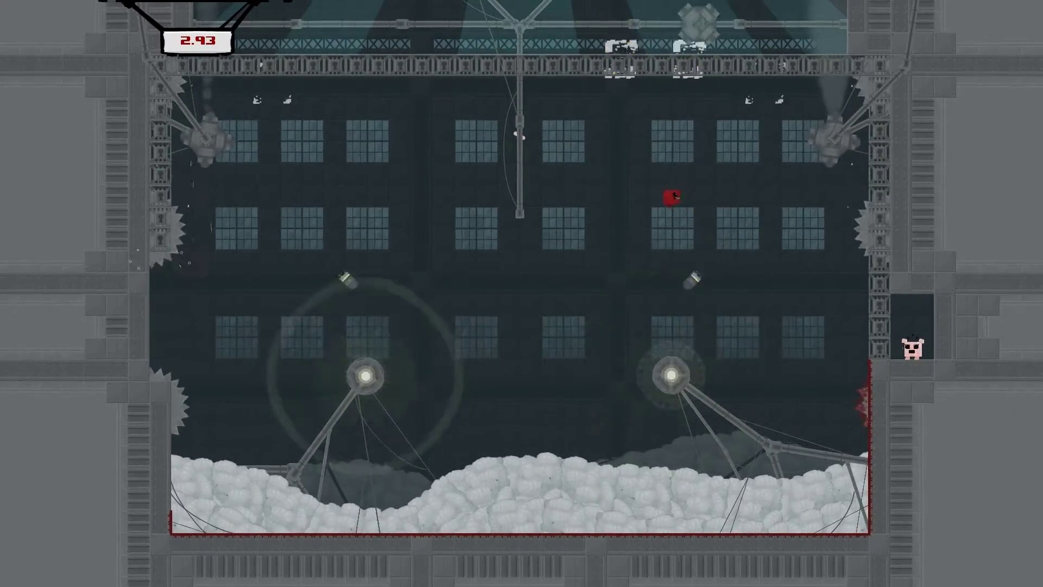
pyautogui.press('space')
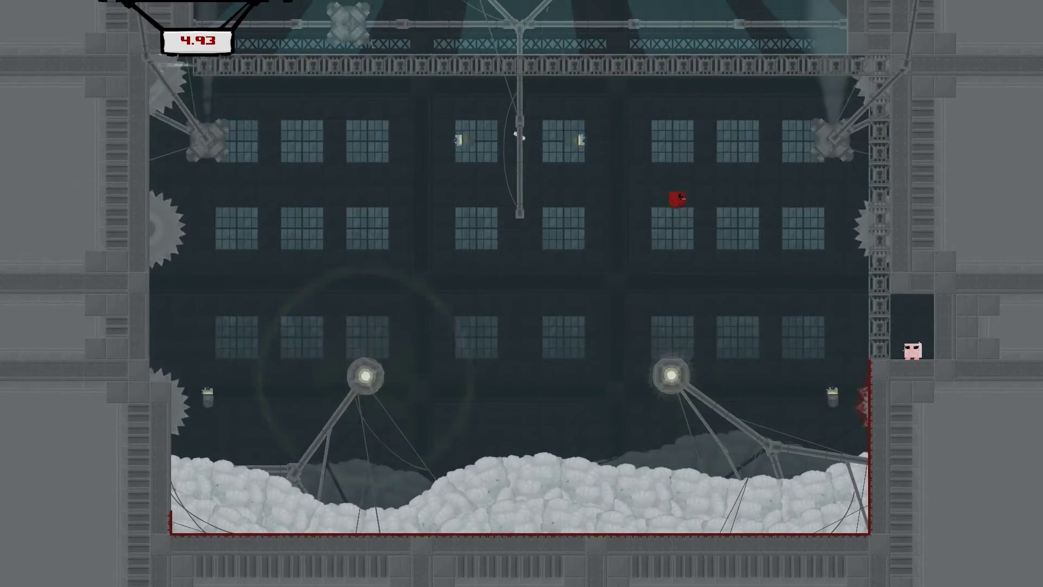
pyautogui.press('Right')
pyautogui.press('space')
pyautogui.press('Left')
pyautogui.press('Right')
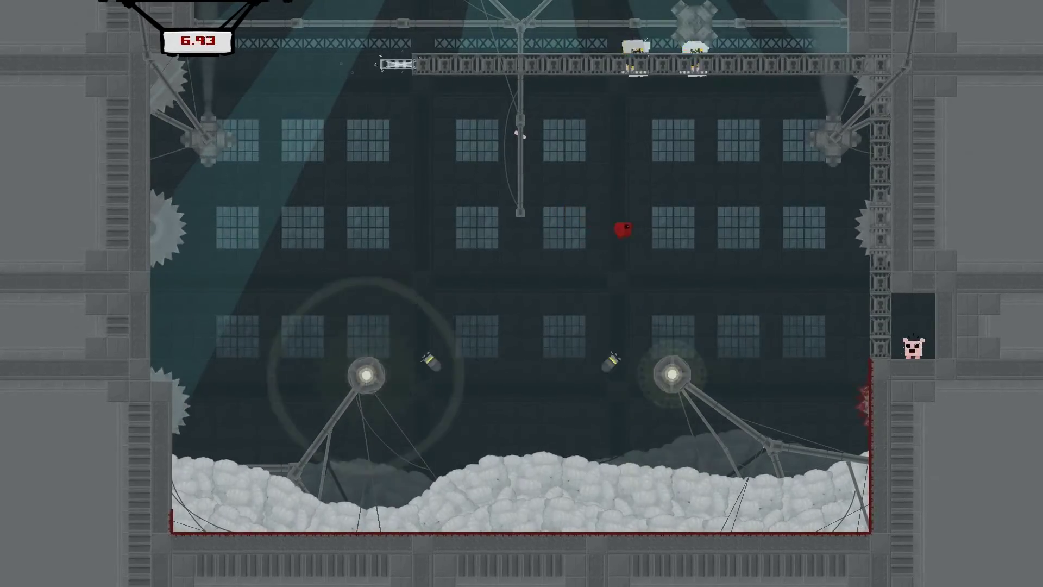
# - Keep rising to dodge incoming missiles without falling to the floor
pyautogui.press('space')
pyautogui.press('Right')
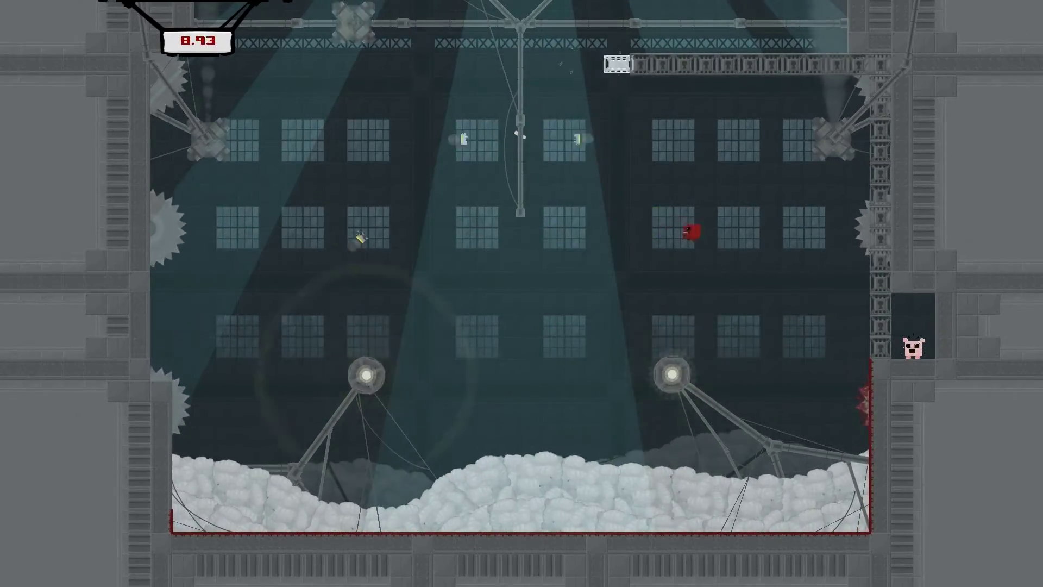
pyautogui.press('Left')
pyautogui.press('space')
pyautogui.press('Right')
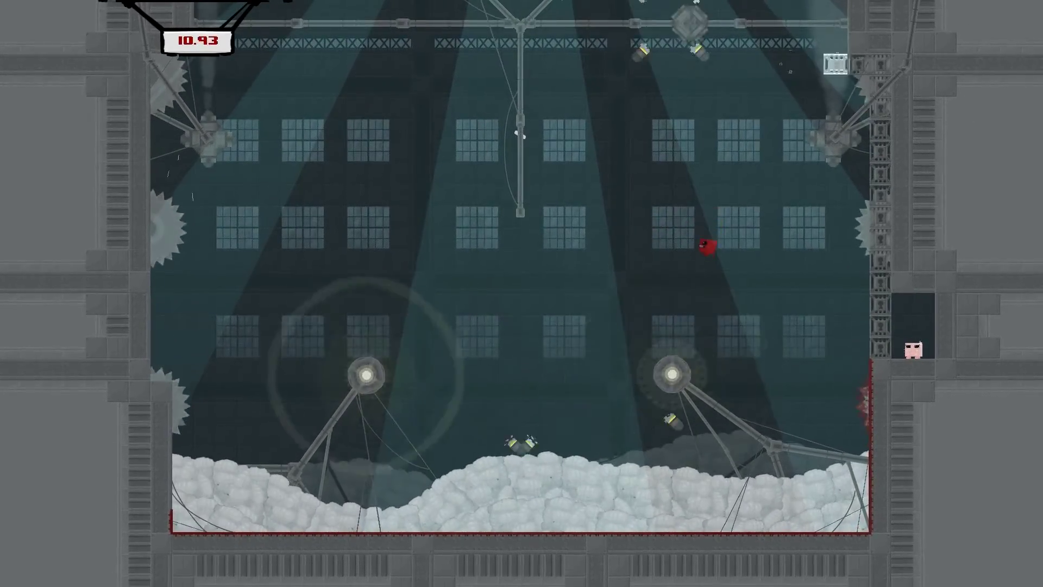
pyautogui.press('Left')
pyautogui.press('space')
# - Stay aloft until the path opens, land by Bandage Girl, and start 5-19: Wrath
pyautogui.press('space')
pyautogui.press('Left')
pyautogui.press('Right')
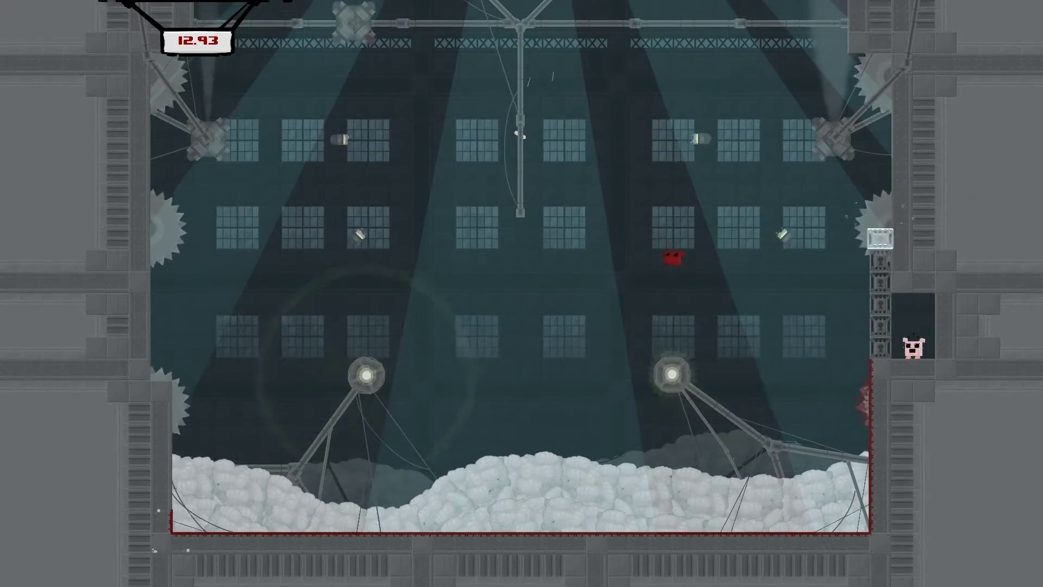
pyautogui.press('space')
pyautogui.press('Left')
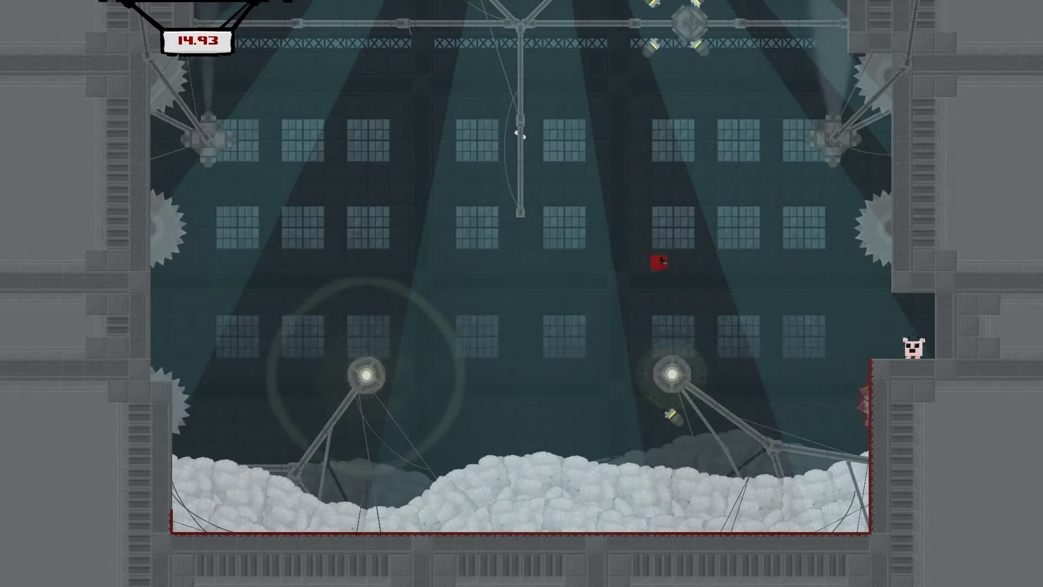
pyautogui.press('space')
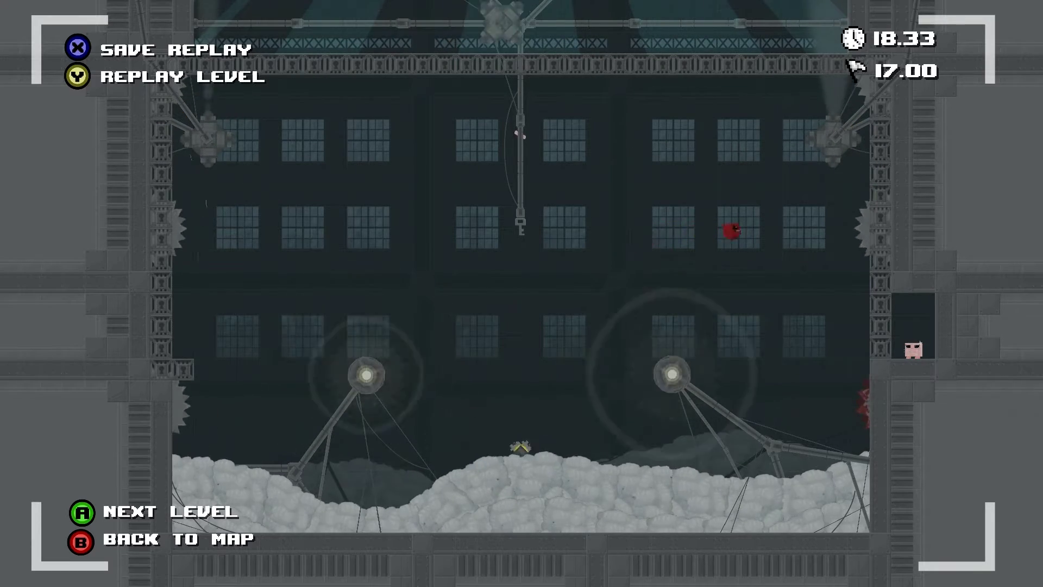
pyautogui.press('Return')
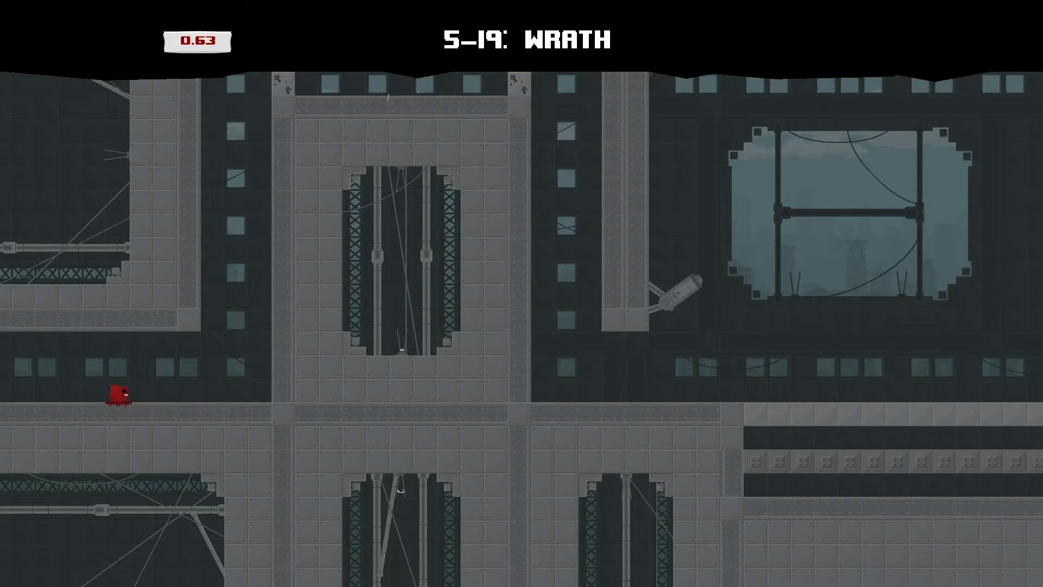
# - Wall-jump up the first shaft, run right, and climb the right wall
pyautogui.press('Right')
pyautogui.press('space')
pyautogui.press('space')
pyautogui.press('space')
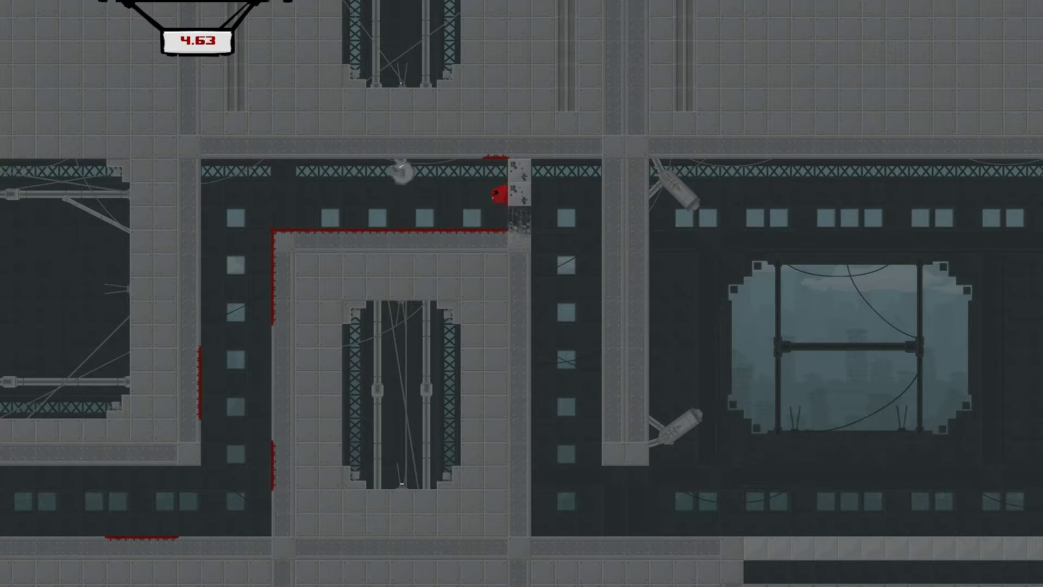
pyautogui.press('Right')
pyautogui.press('Right')
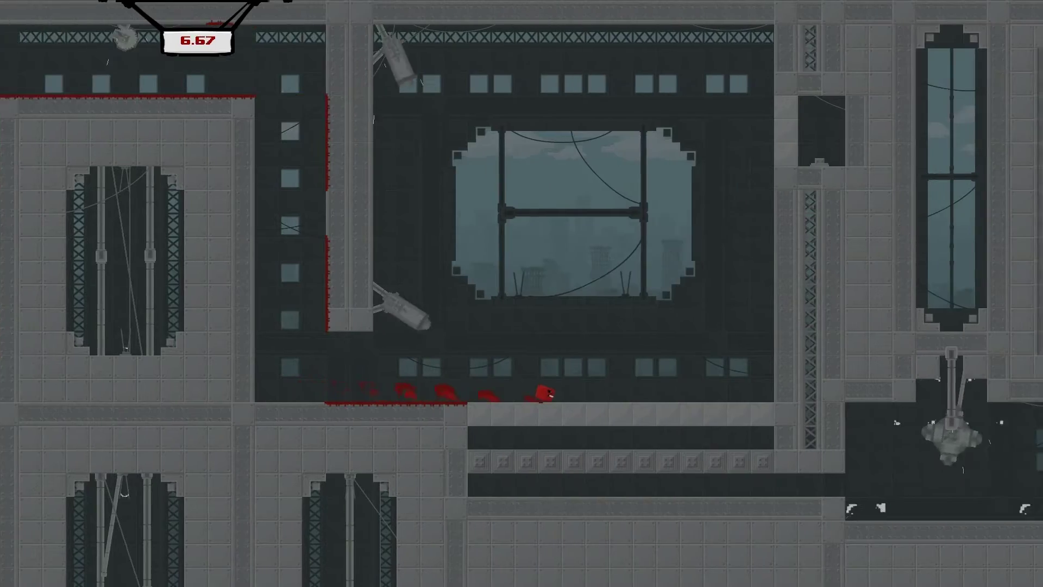
pyautogui.press('space')
pyautogui.press('space')
pyautogui.press('space')
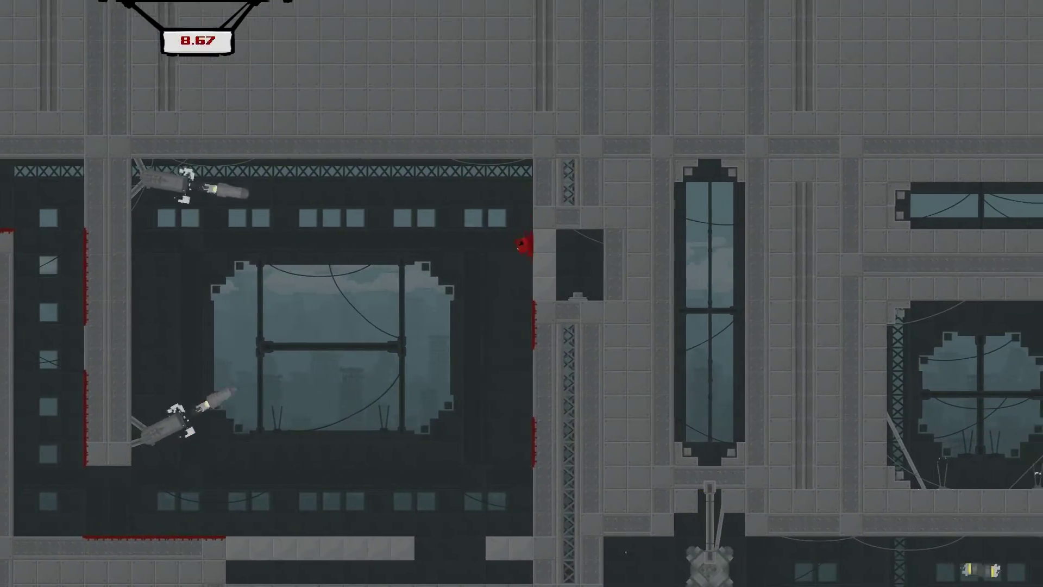
pyautogui.press('space')
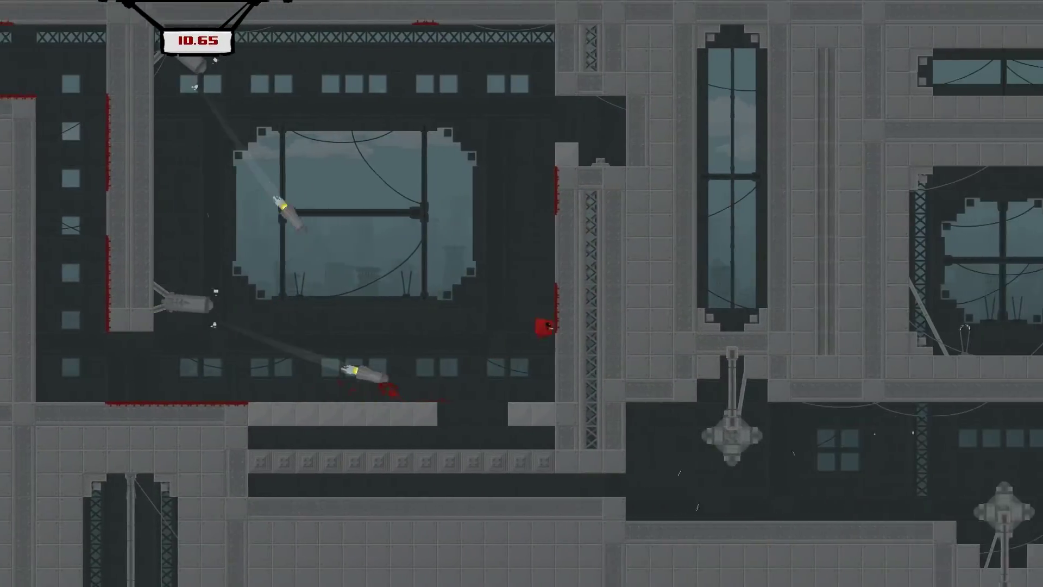
pyautogui.press('space')
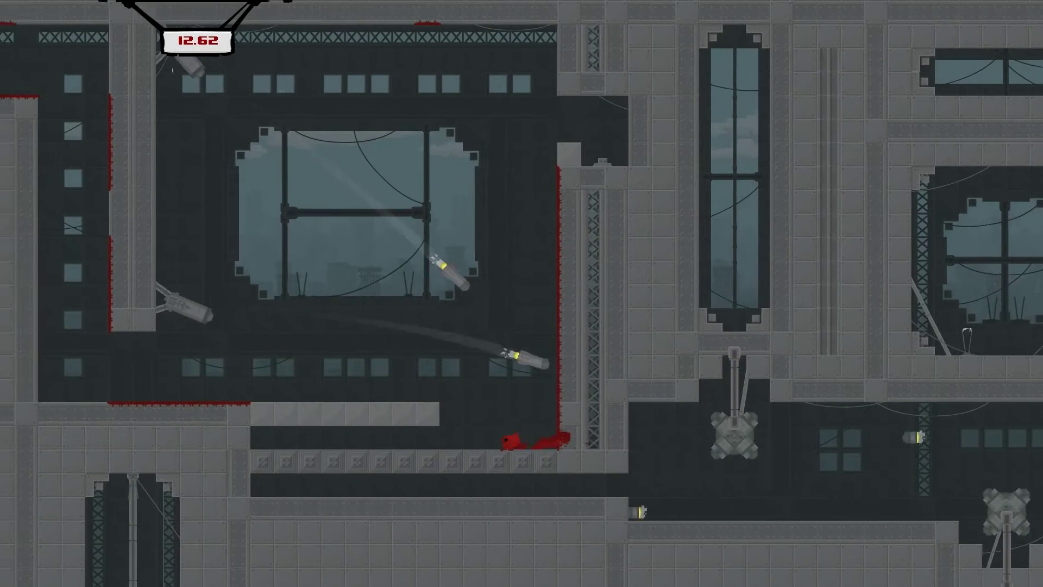
# - Run along the floor past the missile explosion and climb the right wall
pyautogui.press('Left')
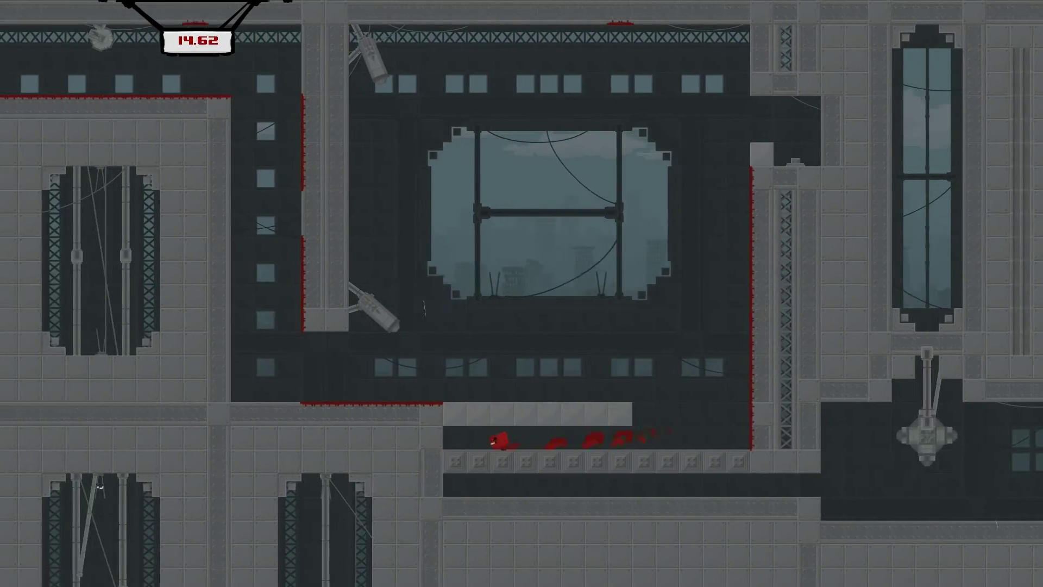
pyautogui.press('Right')
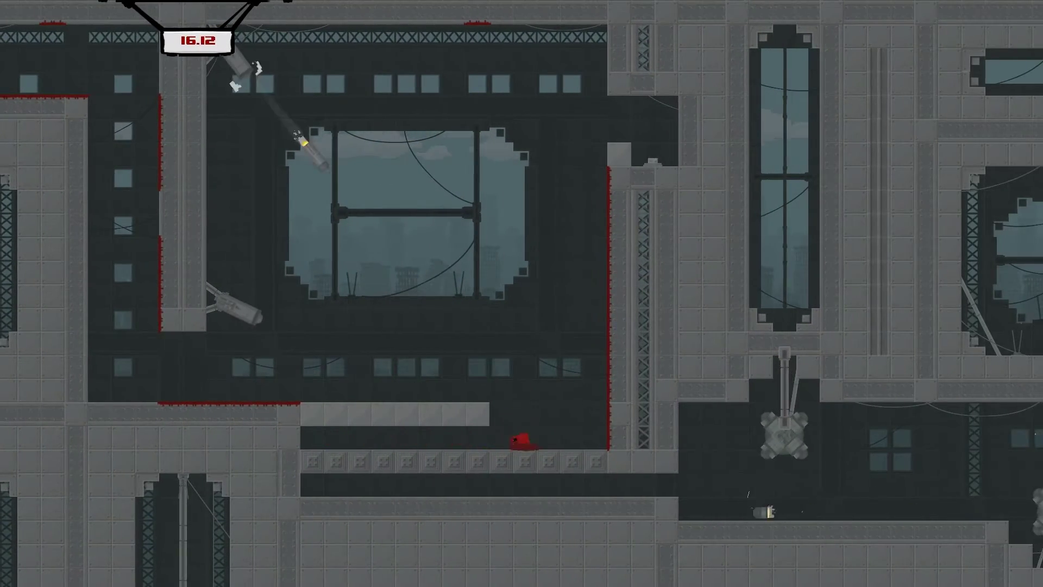
pyautogui.press('Left')
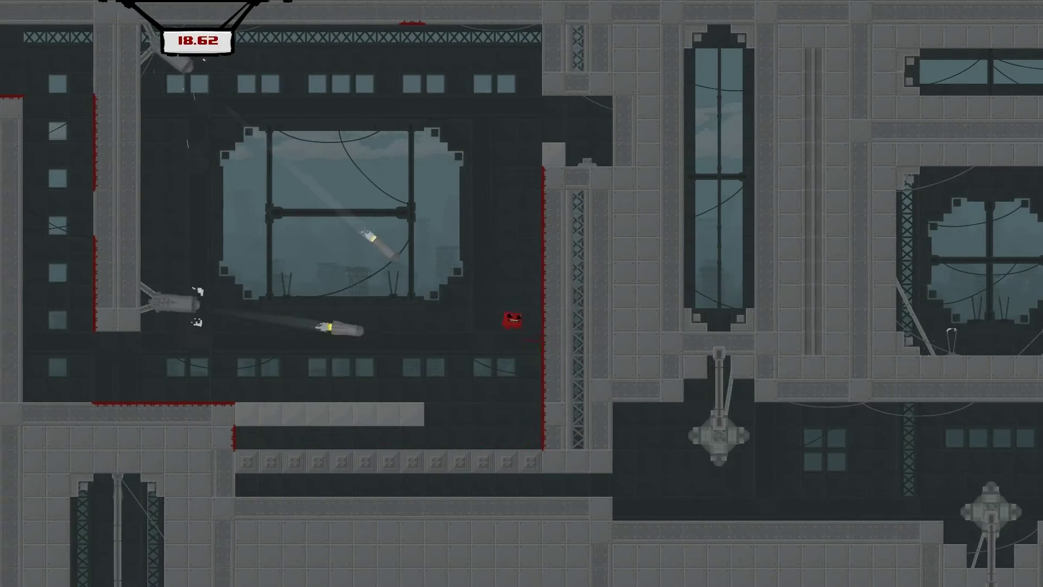
pyautogui.press('space')
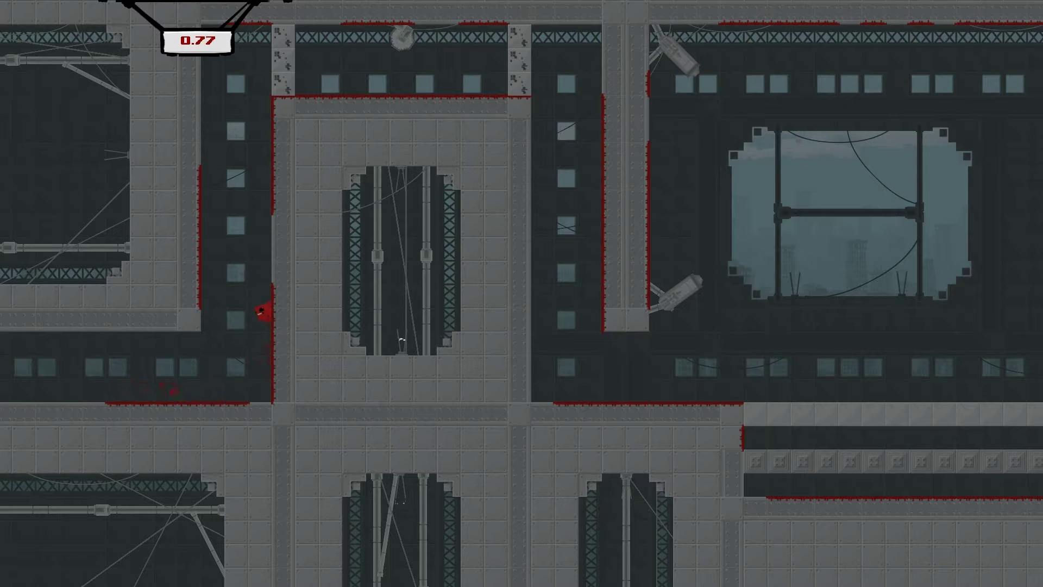
# - After restarting, climb the left shaft, cross right, and reach the ledge
pyautogui.press('space')
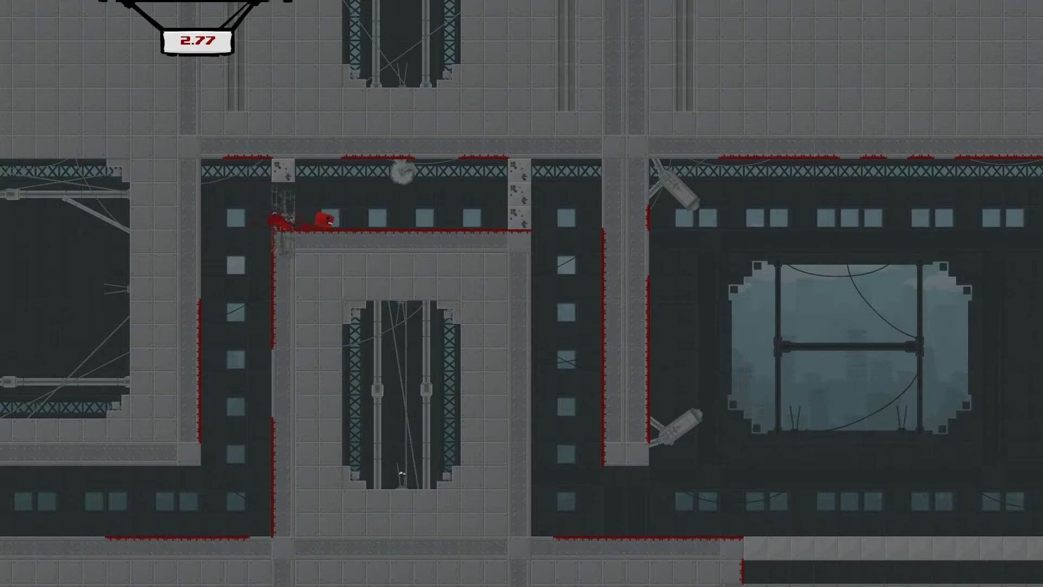
pyautogui.press('Right')
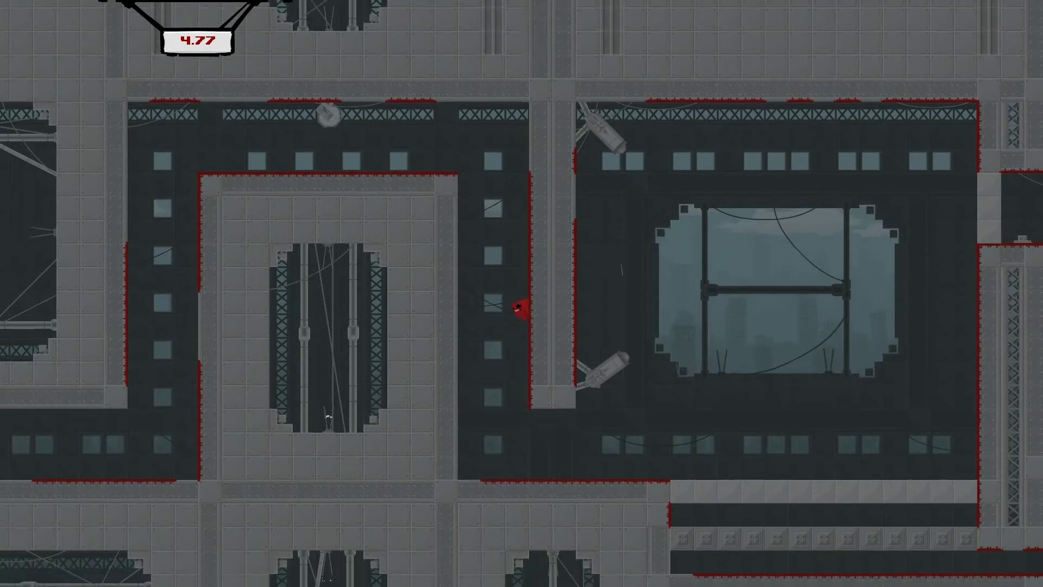
pyautogui.press('space')
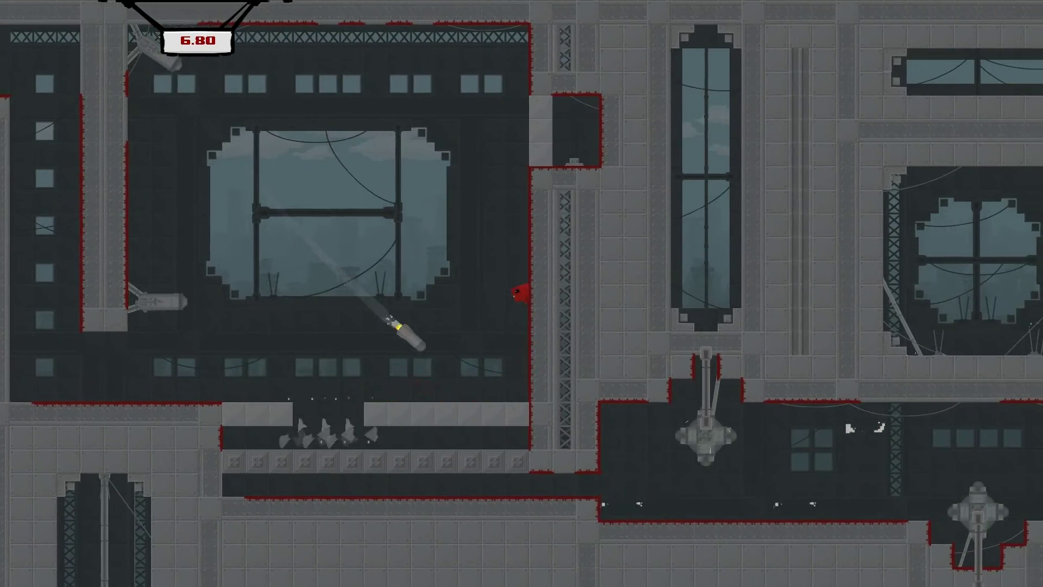
pyautogui.press('space')
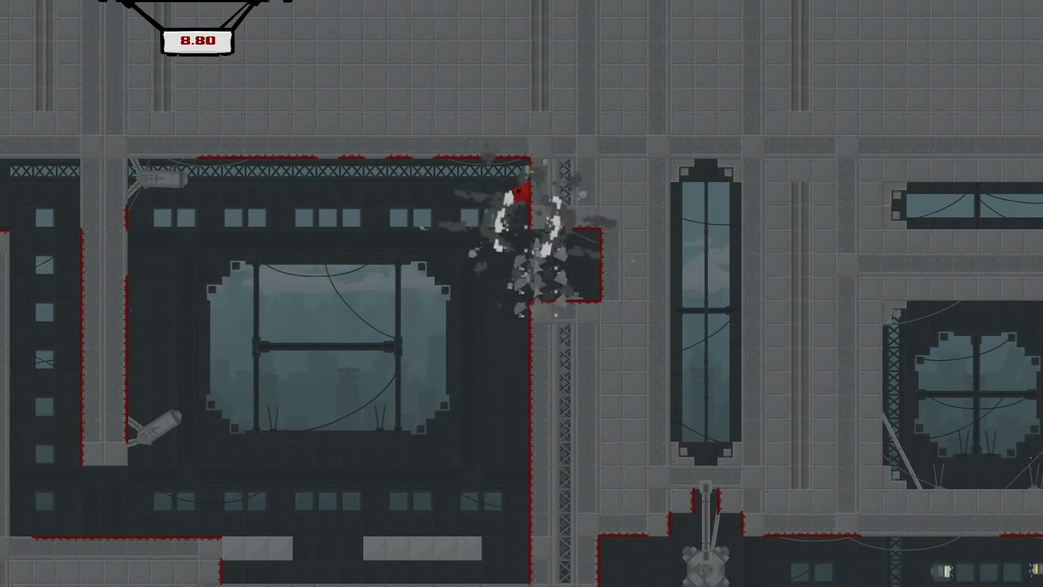
pyautogui.press('Left')
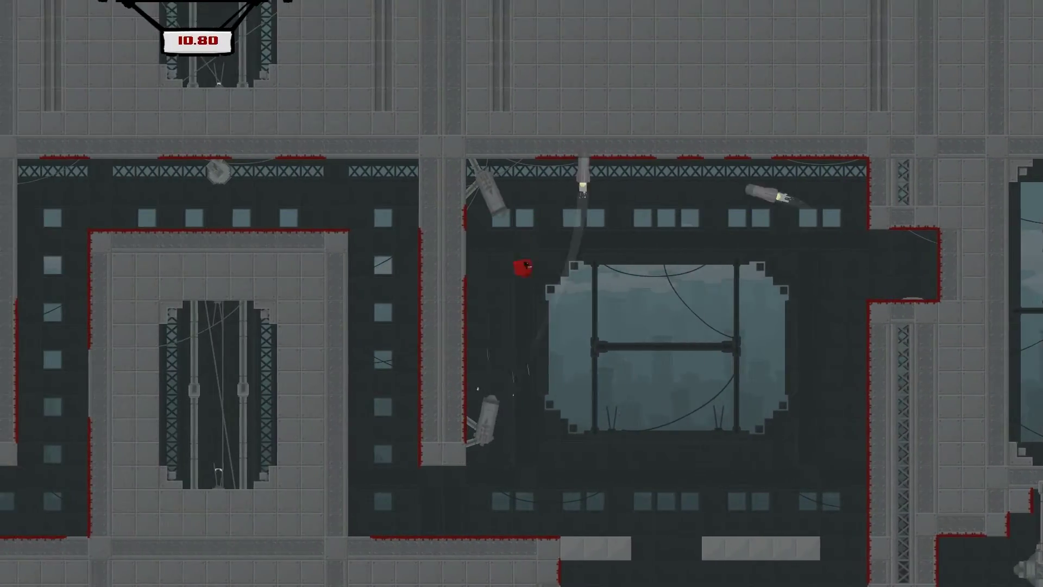
pyautogui.press('Right')
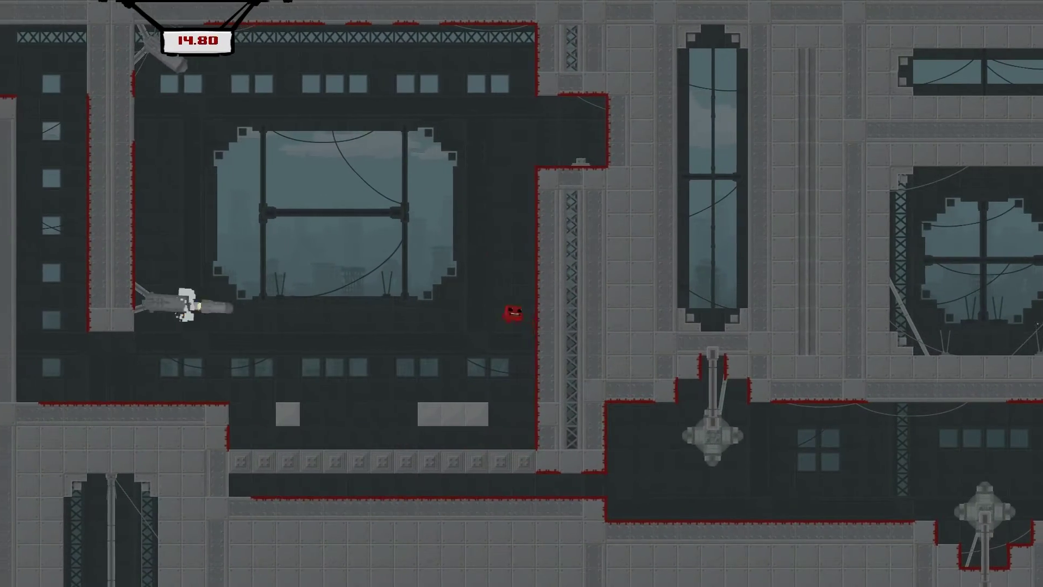
# - Drop from the wall and run right along the lower corridor to the saw shaft
pyautogui.press('space')
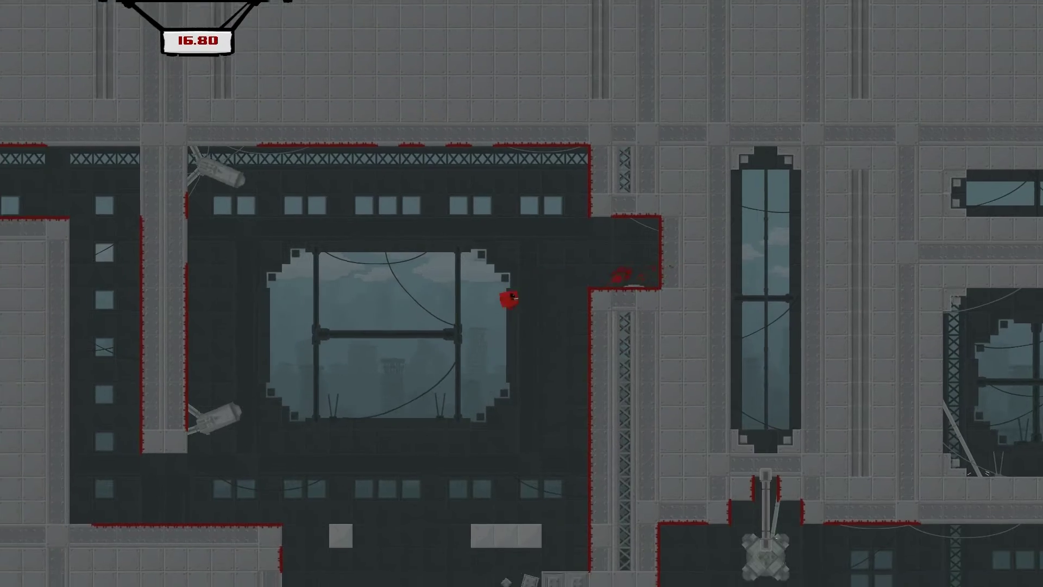
pyautogui.press('Left')
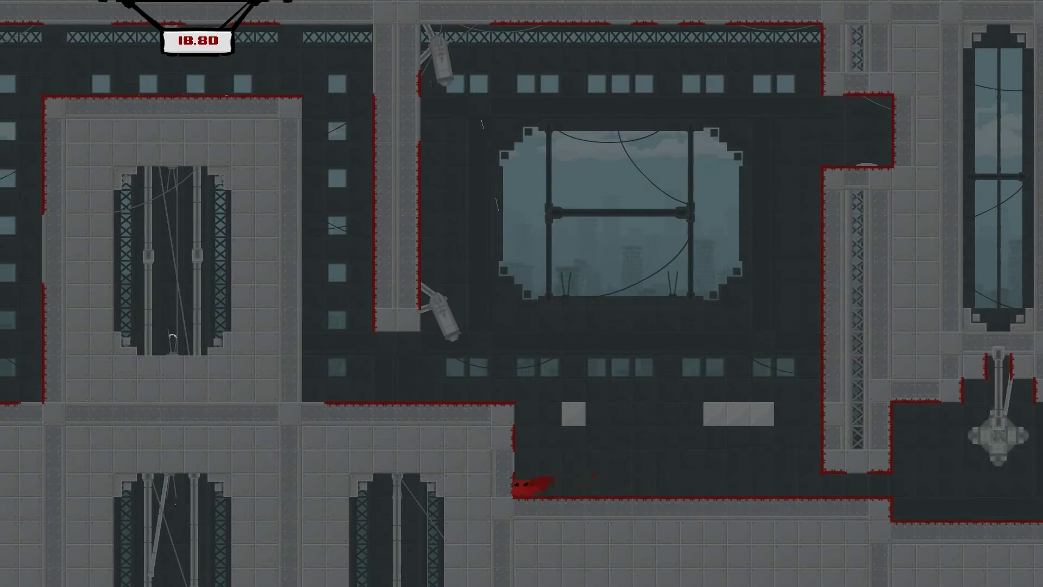
pyautogui.press('Right')
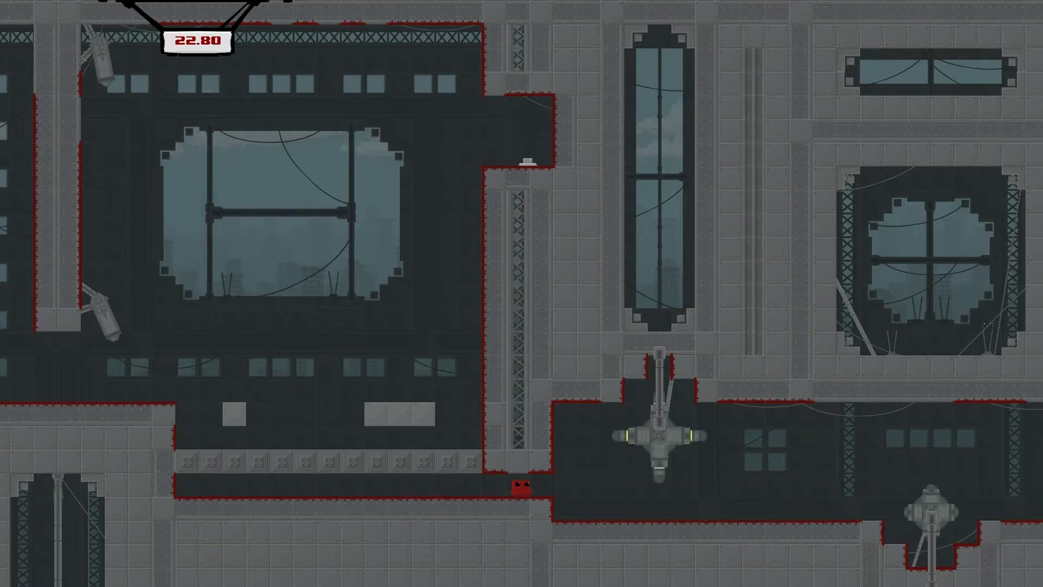
pyautogui.press('Right')
pyautogui.press('space')
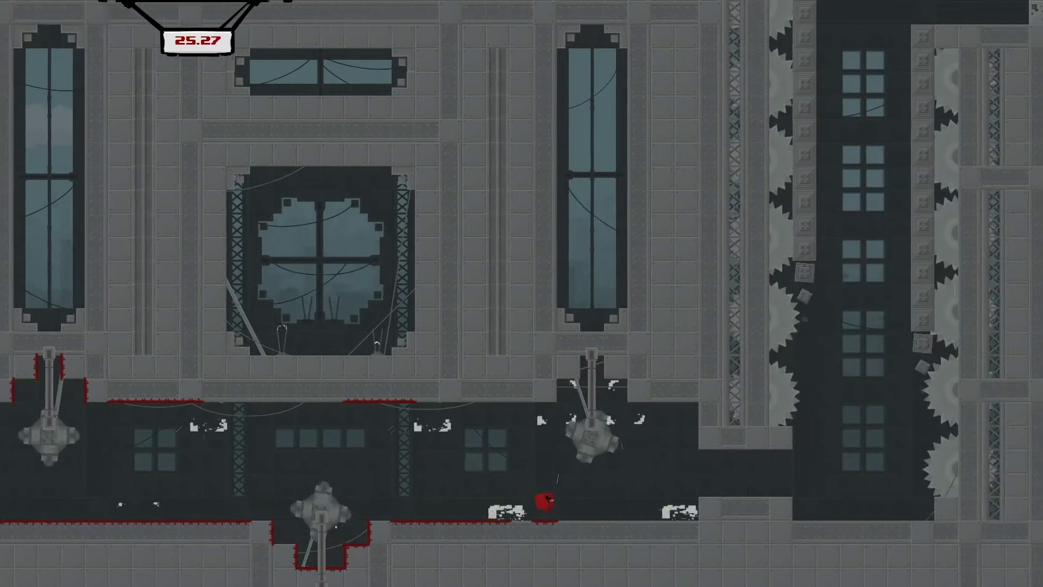
pyautogui.press('Right')
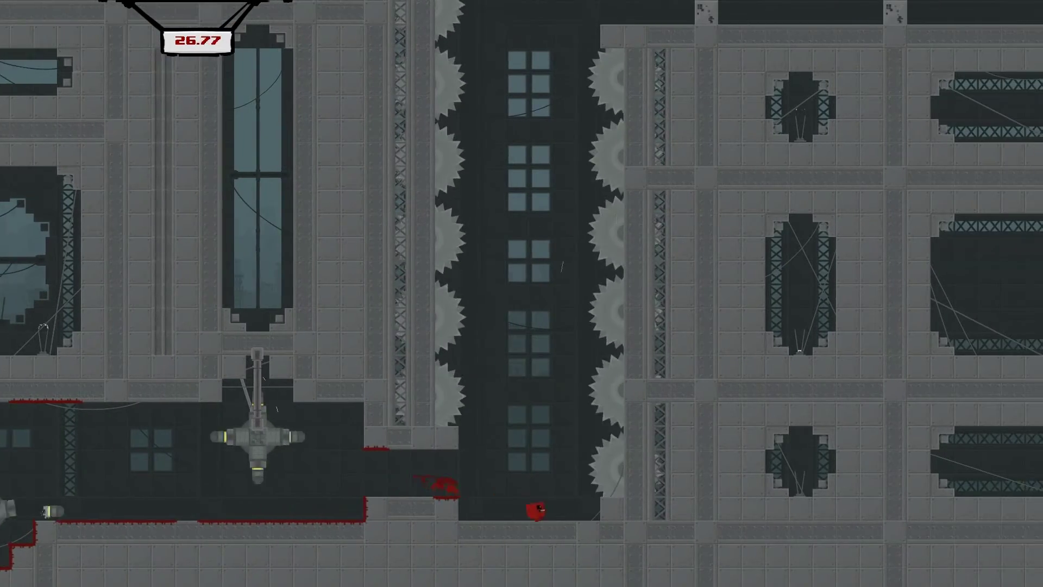
# - Wall-jump up the dark saw shaft and run right to Bandage Girl
pyautogui.press('space')
pyautogui.press('space')
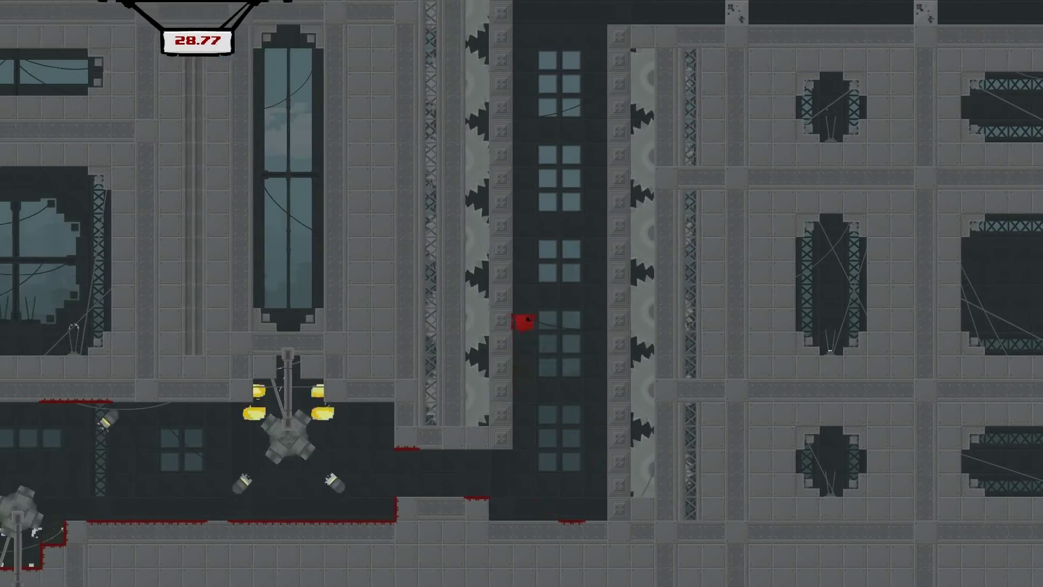
pyautogui.press('space')
pyautogui.press('space')
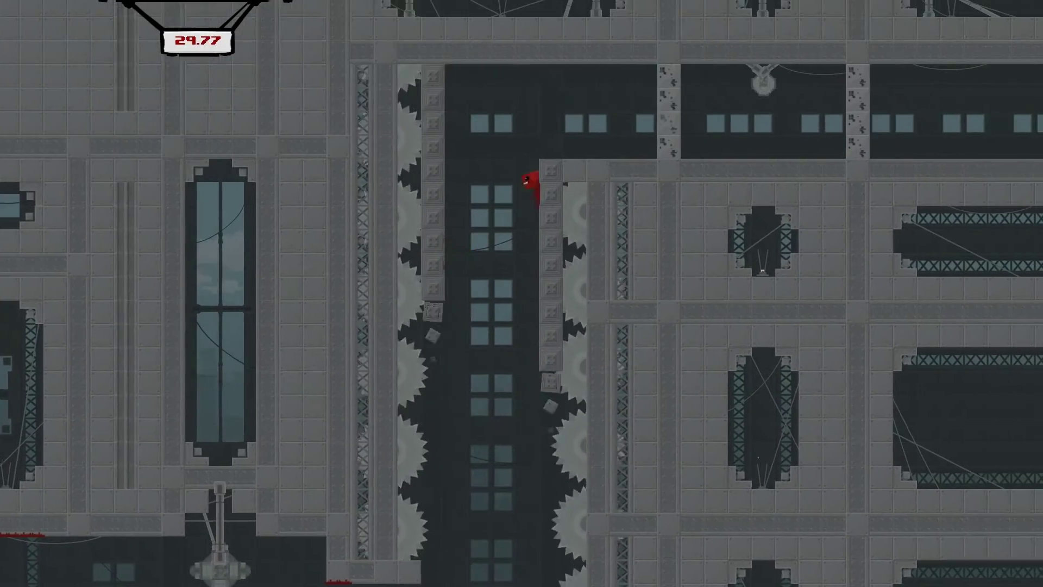
pyautogui.press('space')
pyautogui.press('Right')
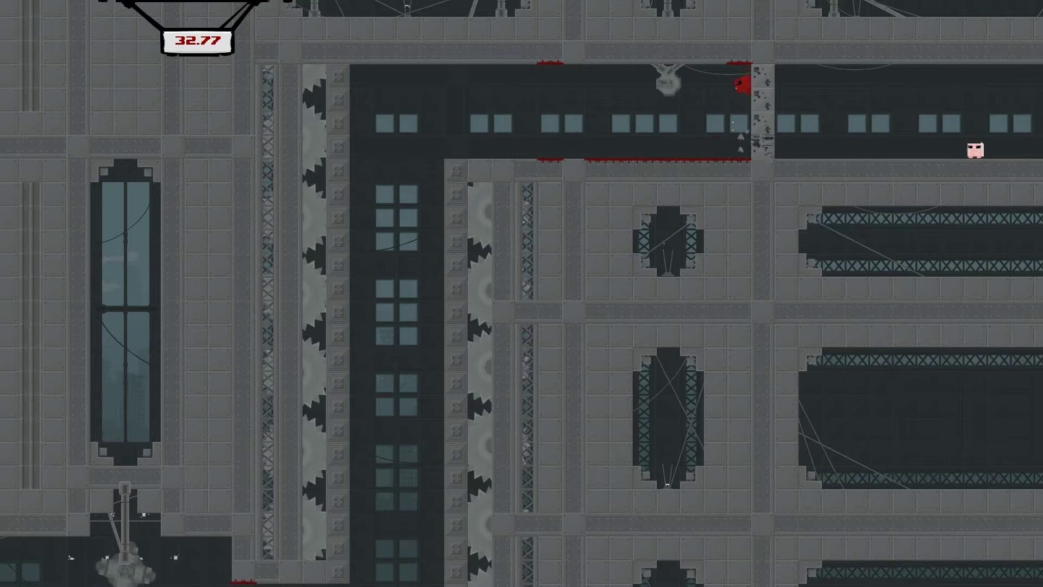
pyautogui.press('Right')
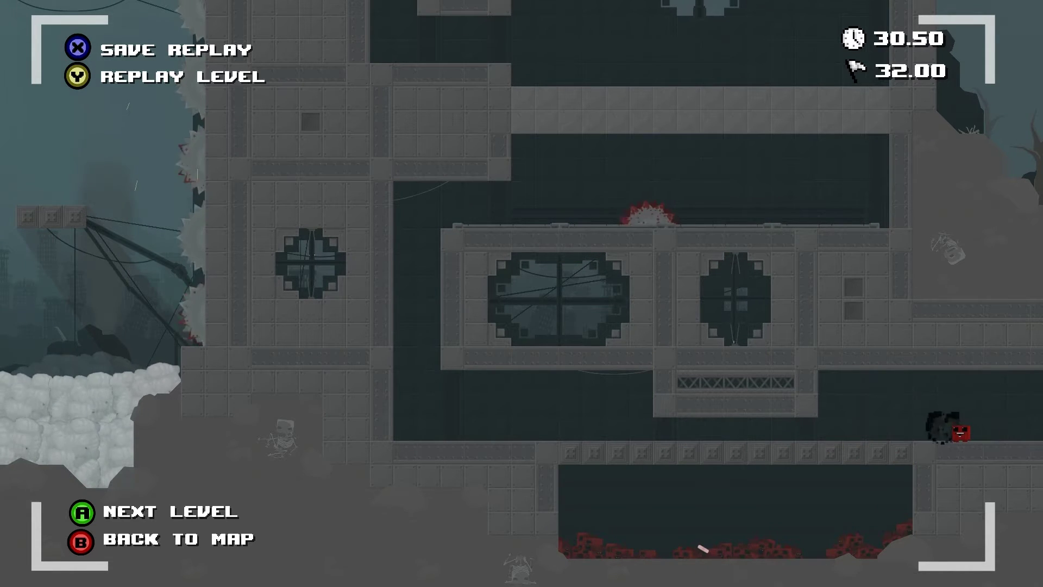
# - Leave the Wrath results screen for the Chapter 5 map
pyautogui.press('Escape')
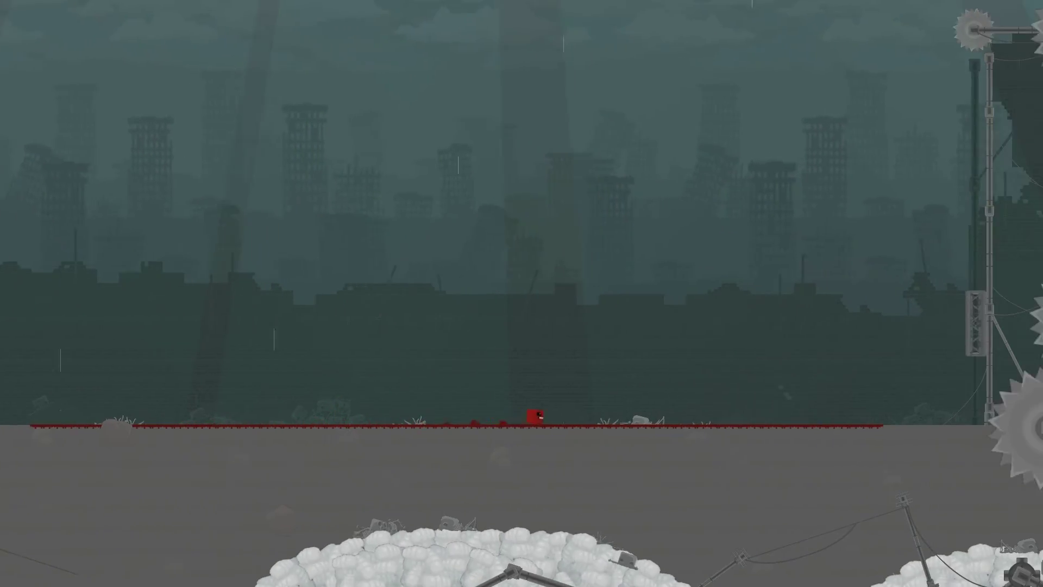
# - Run right and jump at the sawblade tower, failing to get past the column
pyautogui.press('Right')
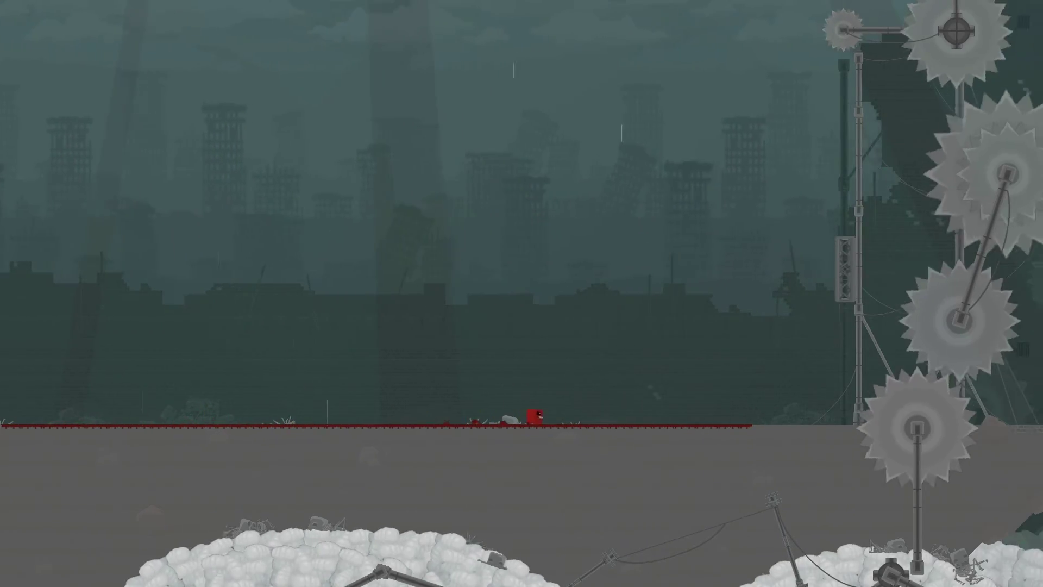
pyautogui.press('Right')
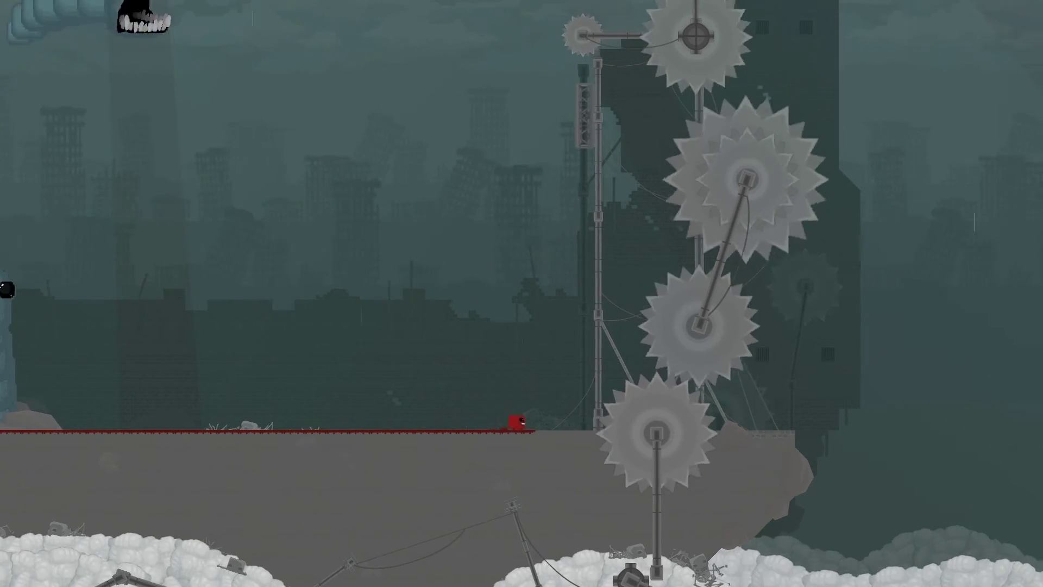
pyautogui.press('space')
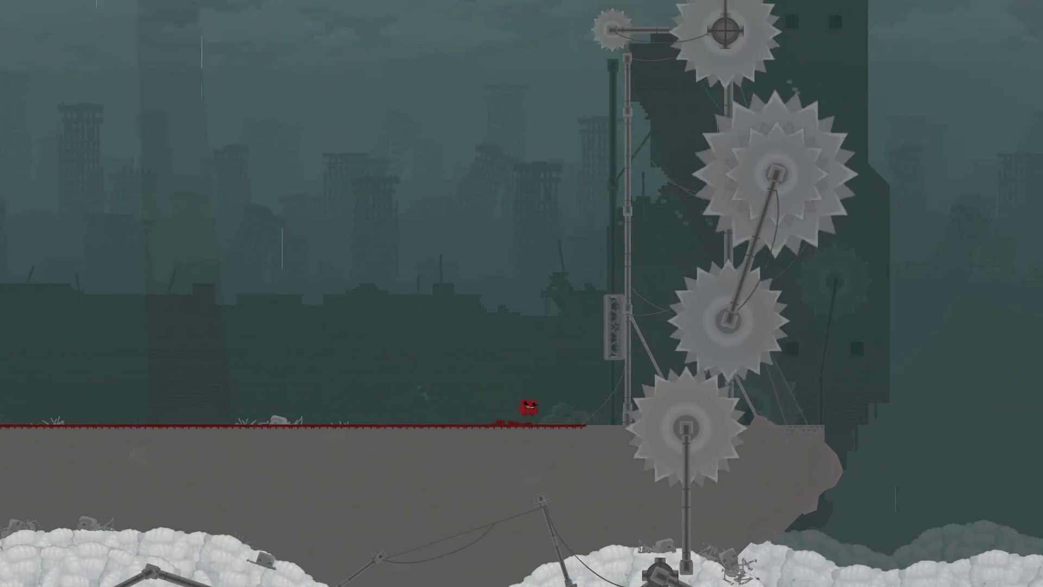
pyautogui.press('space')
pyautogui.press('Right')
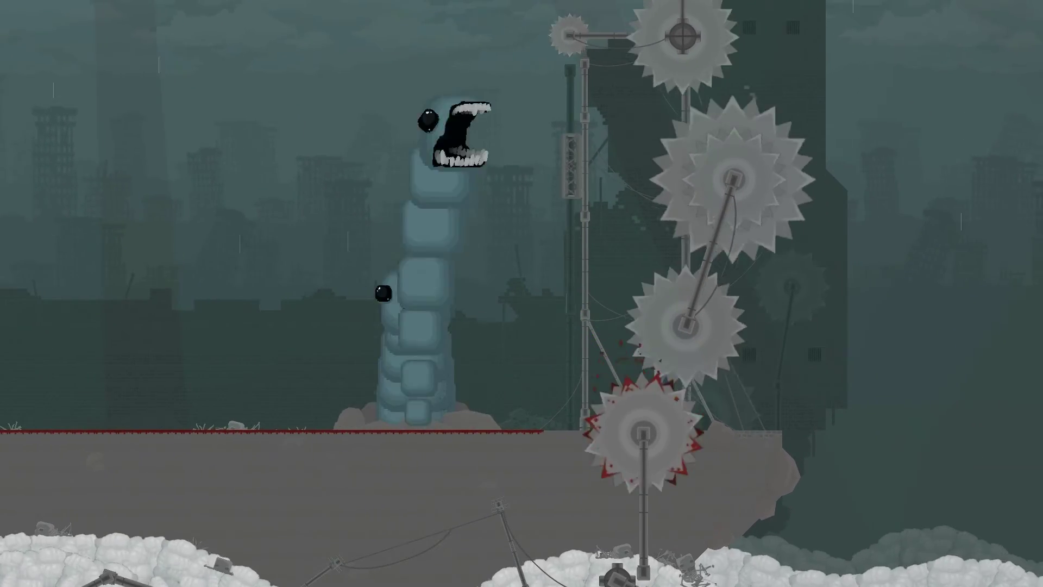
# - Outrun the worms, climb beside the pole and clear the sawblade column toward the next one
pyautogui.press('Right')
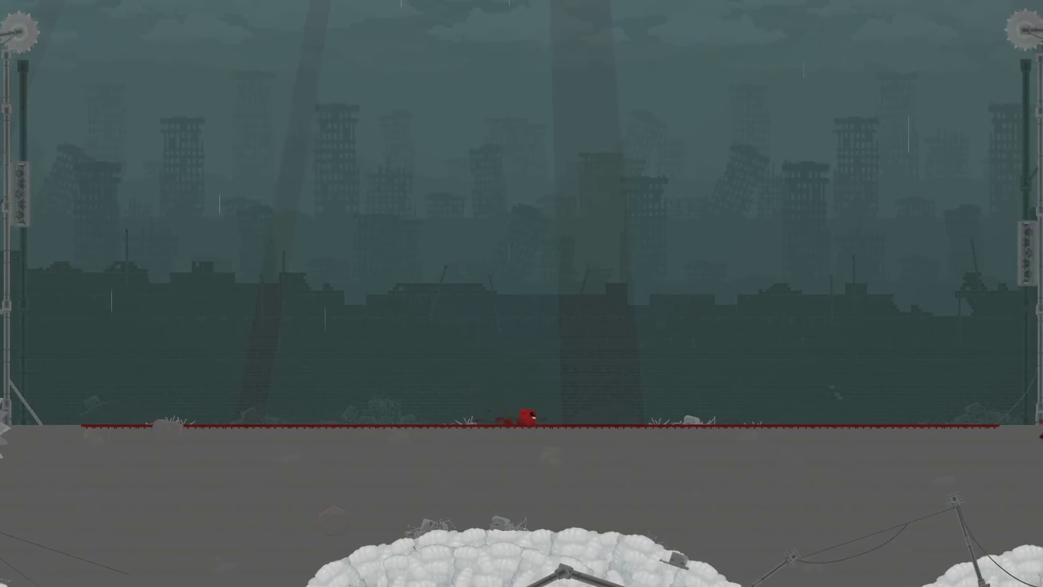
pyautogui.press('Right')
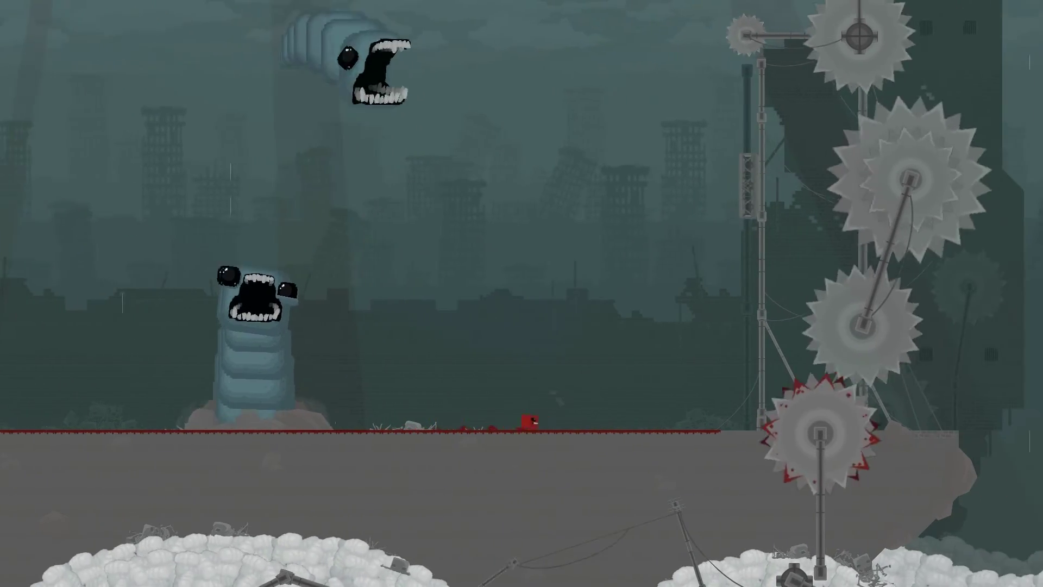
pyautogui.press('Right')
pyautogui.press('space')
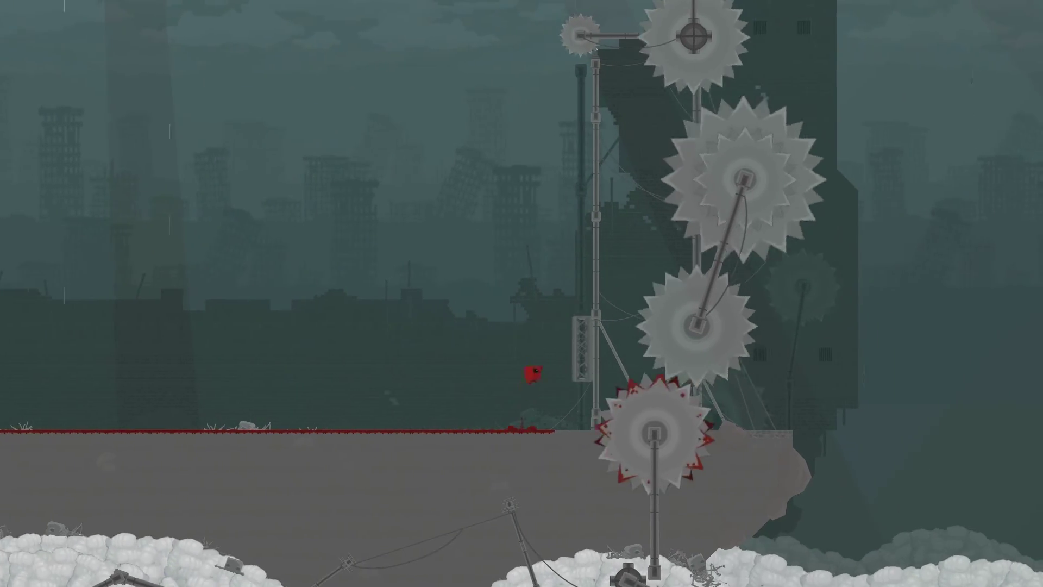
pyautogui.press('space')
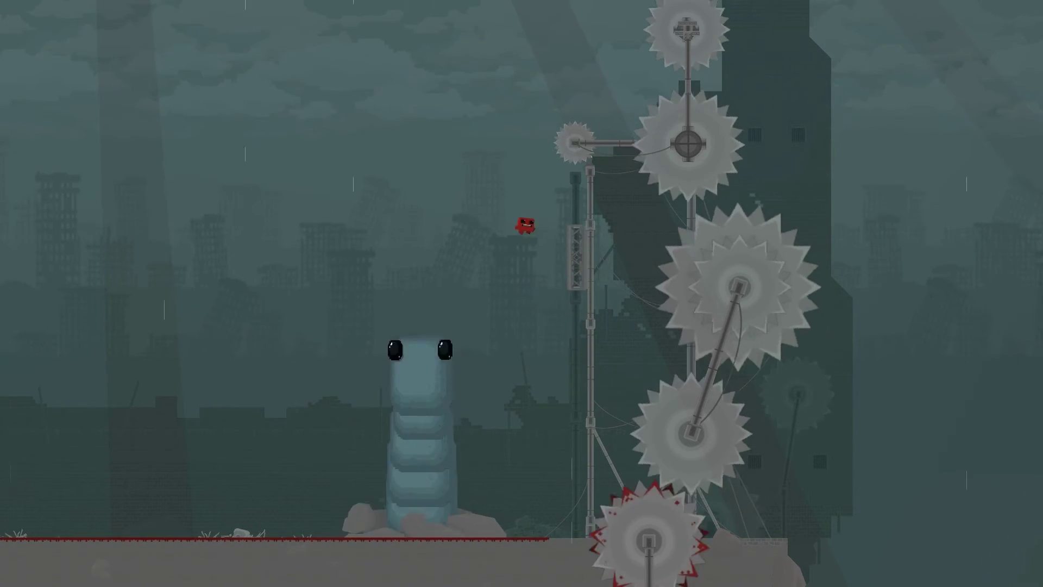
pyautogui.press('Right')
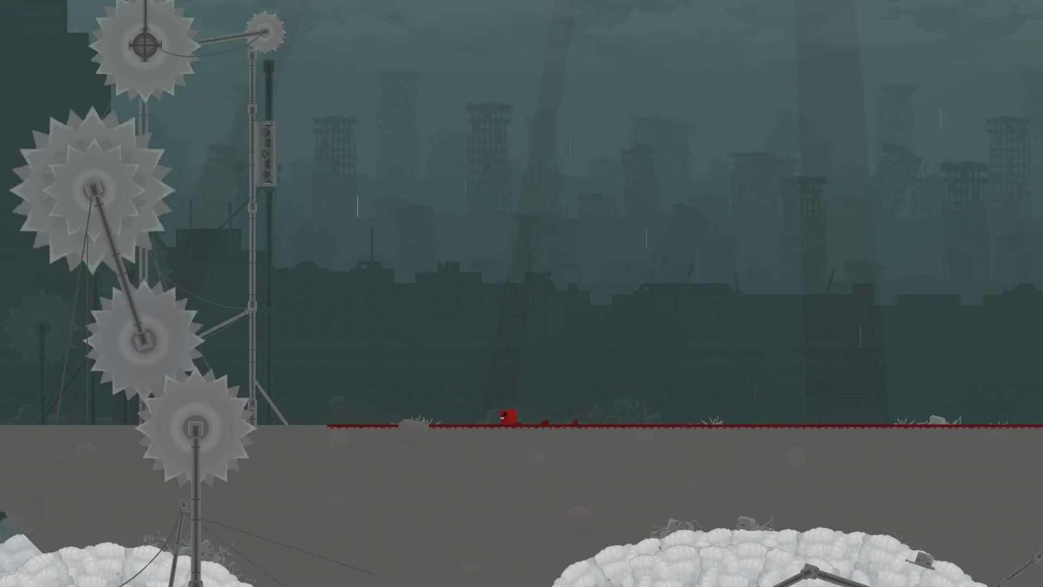
pyautogui.press('Right')
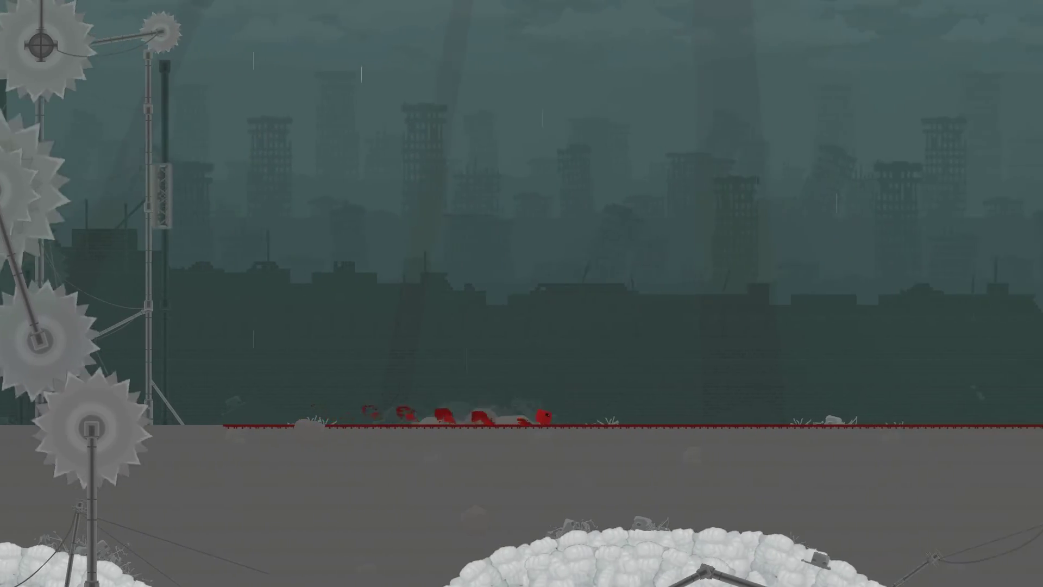
pyautogui.press('Right')
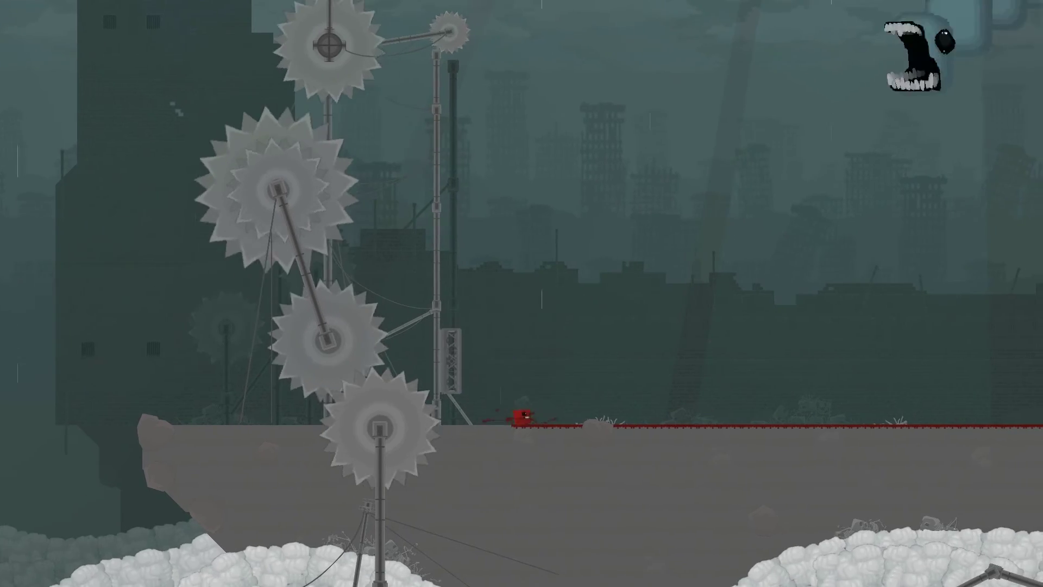
pyautogui.press('space')
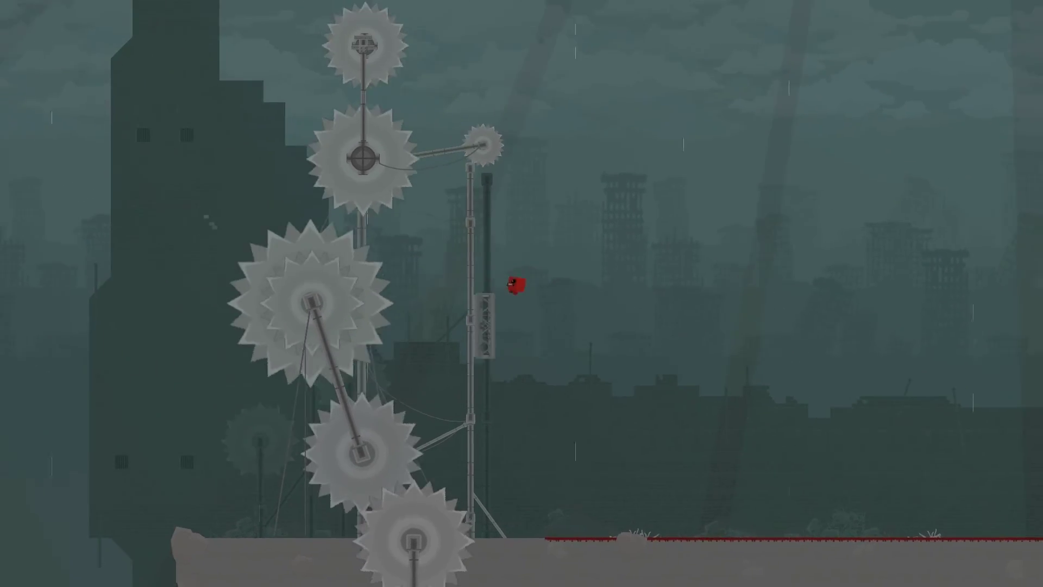
# - After respawning, head left and jump back onto the pole by the small sawblade
pyautogui.press('Left')
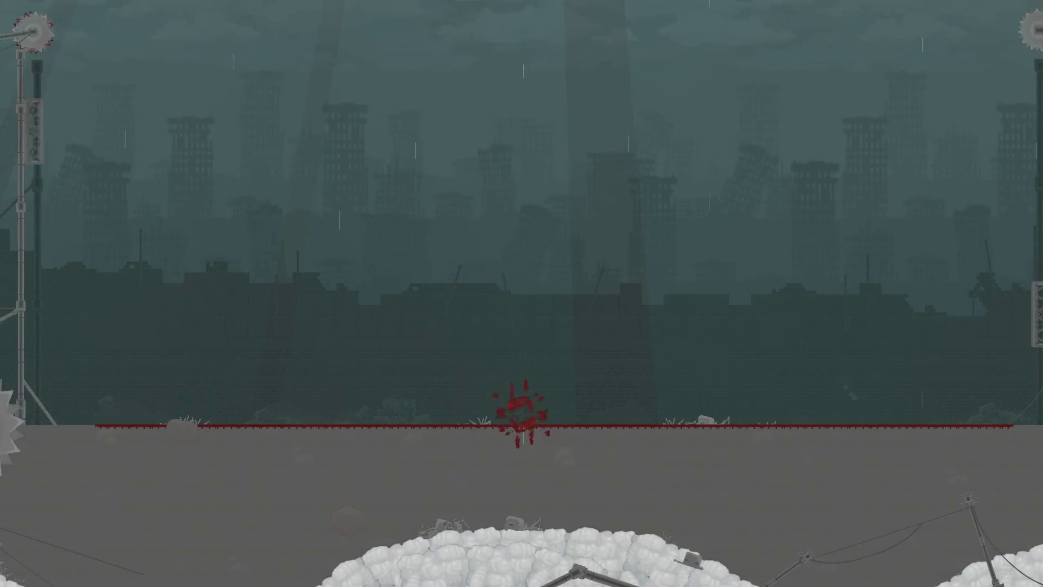
pyautogui.press('Left')
pyautogui.press('space')
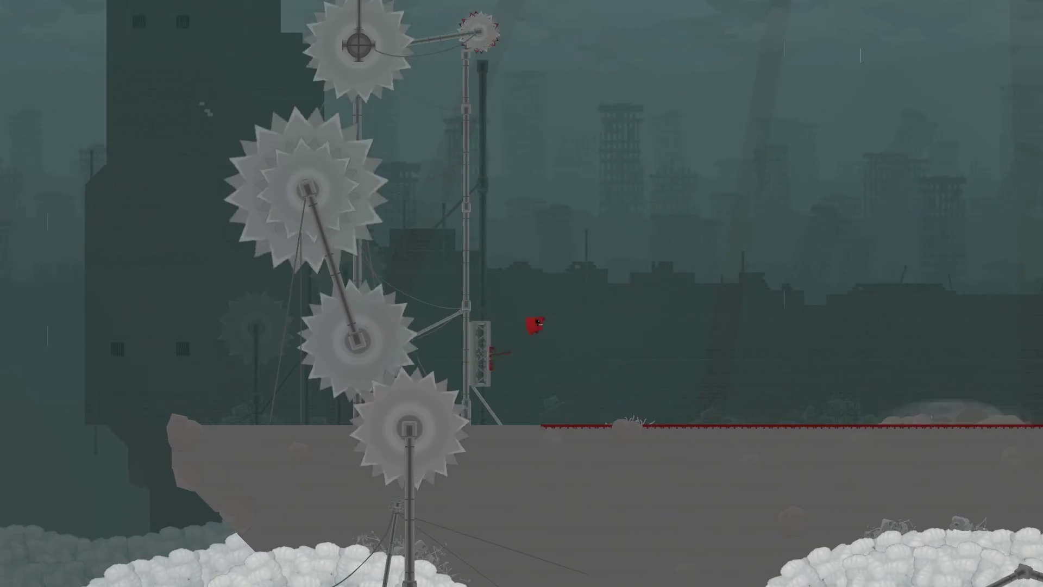
# - Climb the pole past the worm, dodge left and right, then wall-jump above the saws
pyautogui.press('Left')
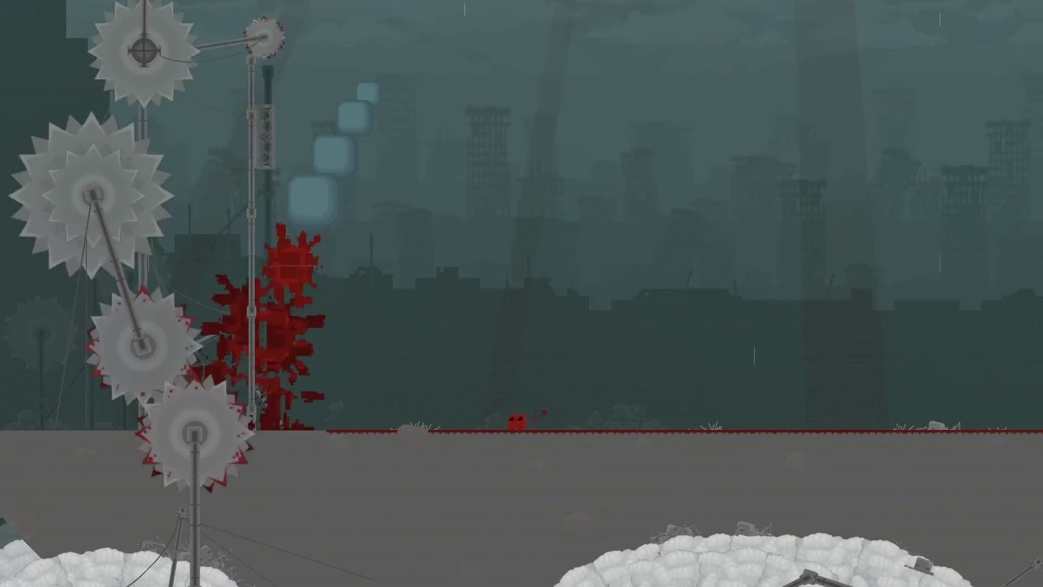
pyautogui.press('Left')
pyautogui.press('Right')
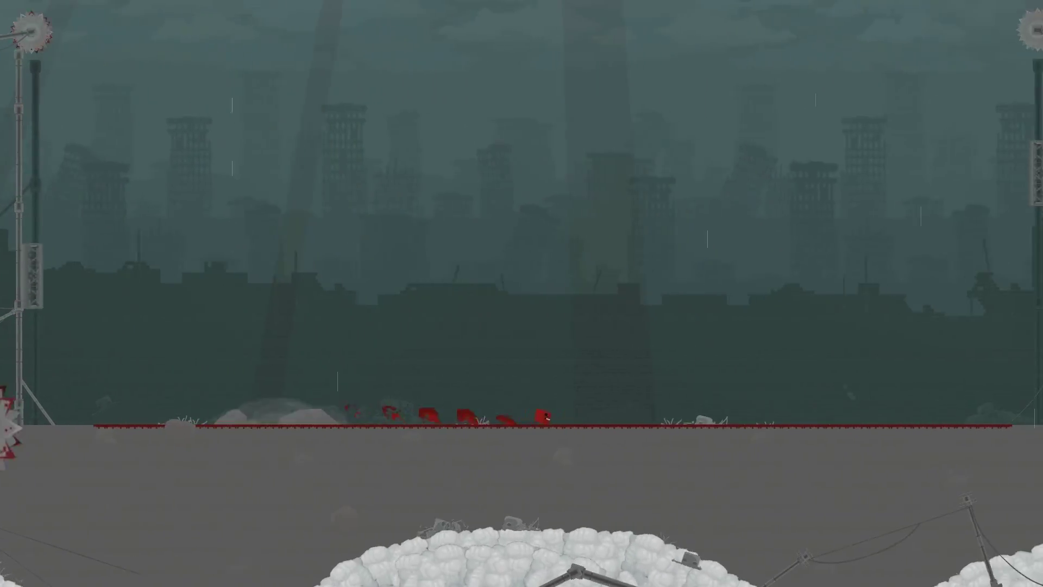
pyautogui.press('Right')
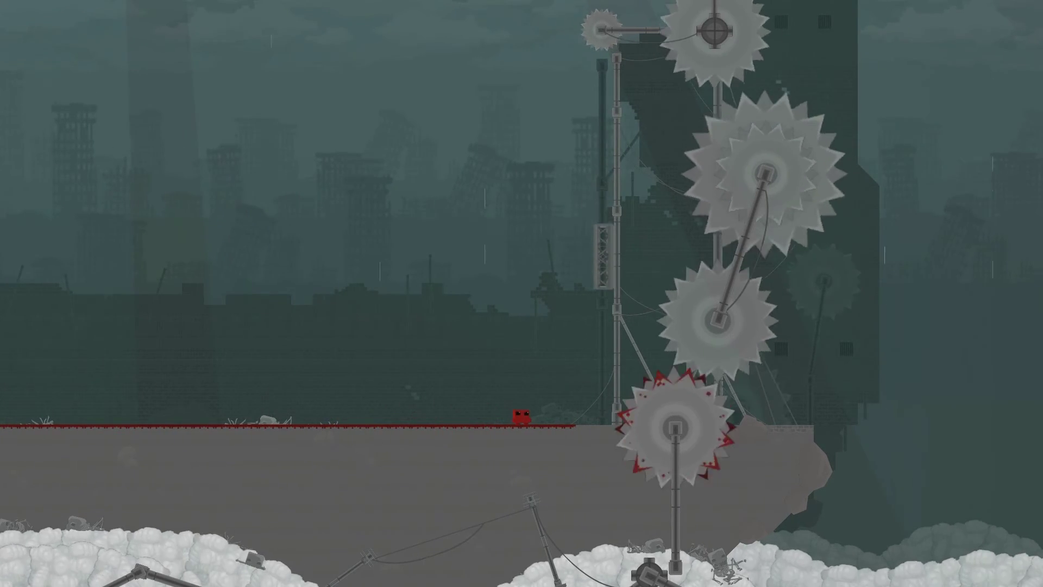
pyautogui.press('space')
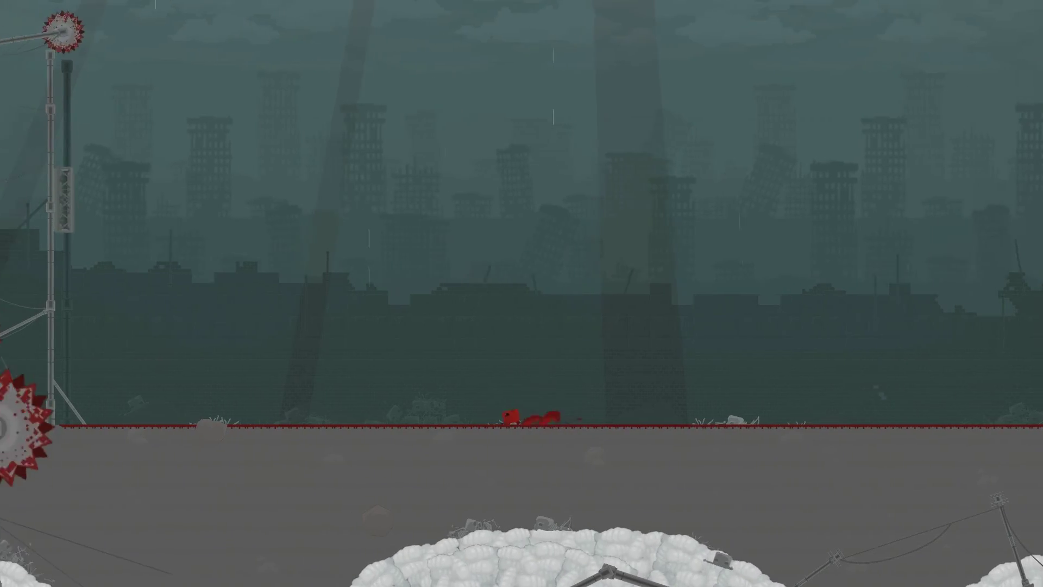
pyautogui.press('space')
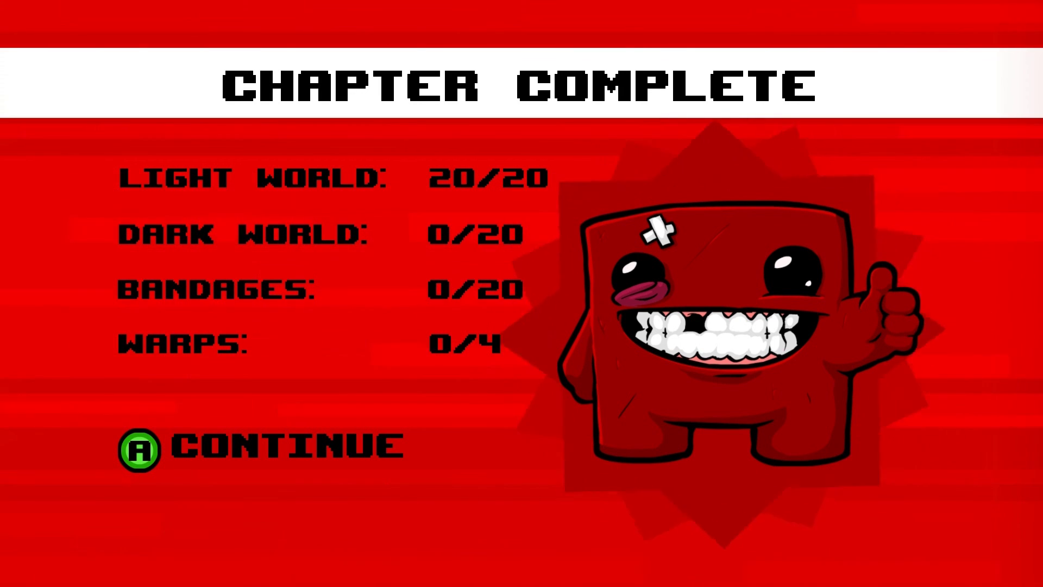
# - Continue past the Chapter 5 summary showing Light World 20/20
pyautogui.press('Return')
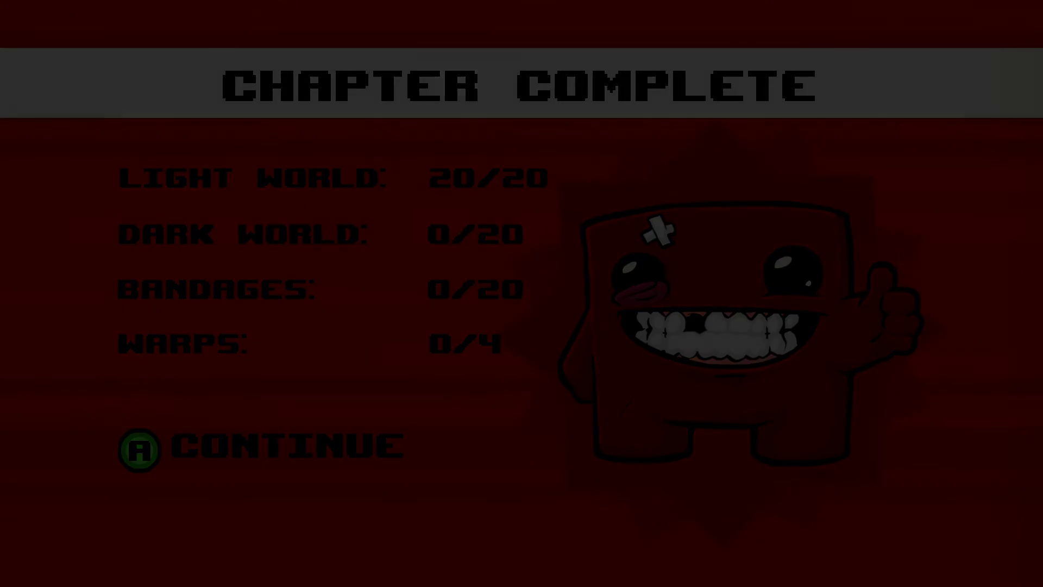